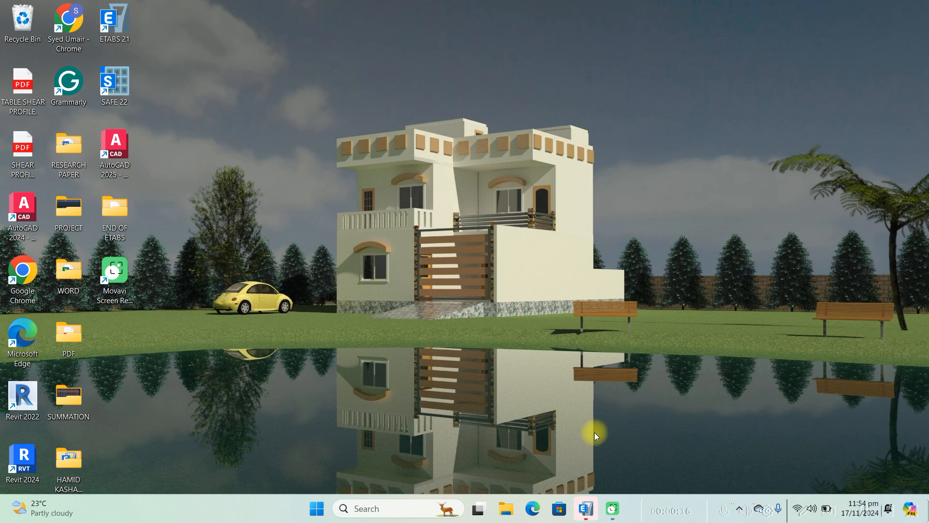
# Open ETABS and initialize a new model with the built-in U.S. Customary settings and the ACI 318-14 concrete design code
pyautogui.click(590, 506)
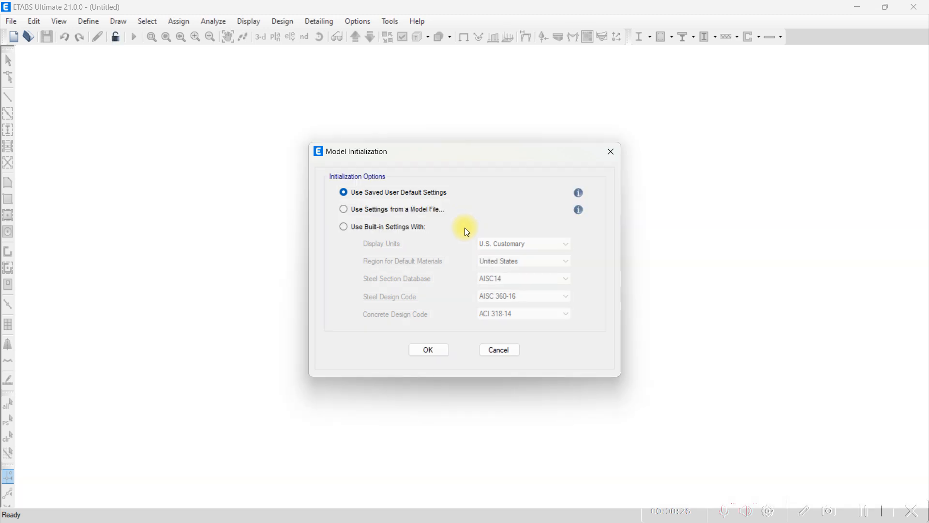
pyautogui.click(418, 228)
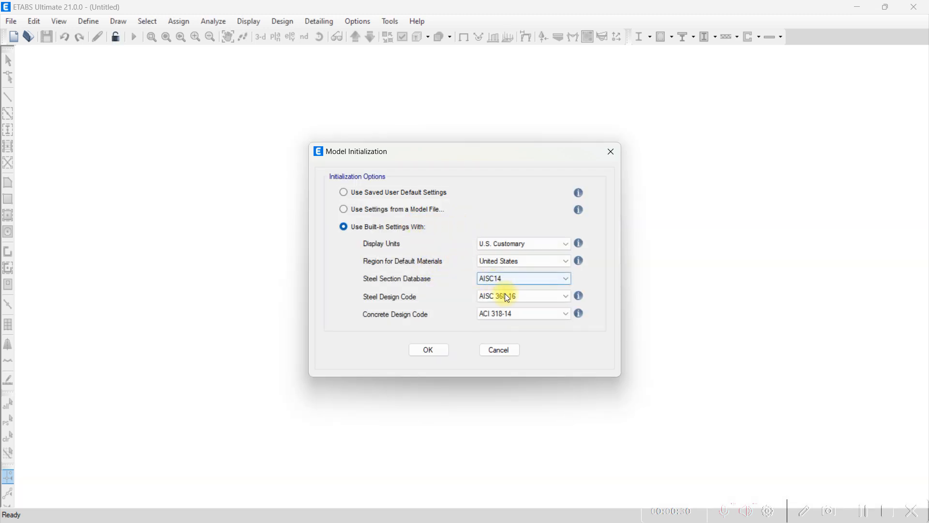
pyautogui.click(516, 313)
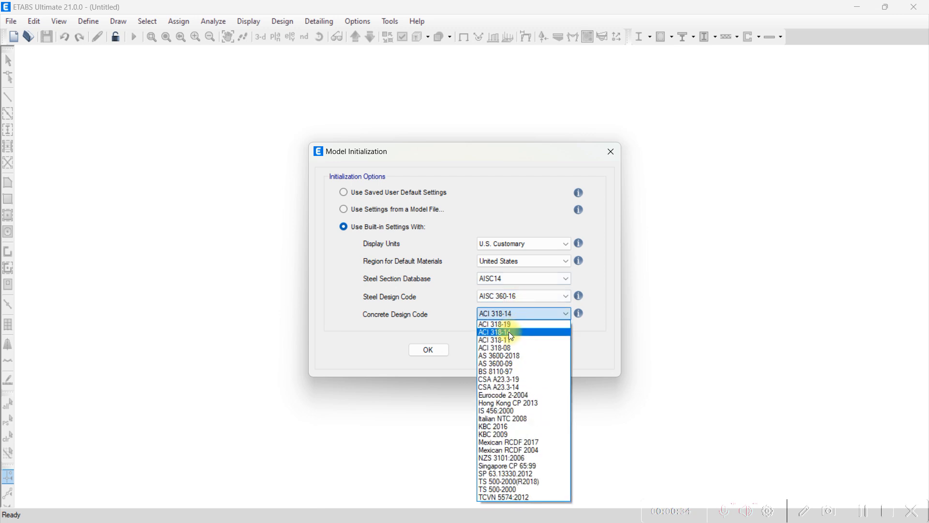
pyautogui.click(509, 332)
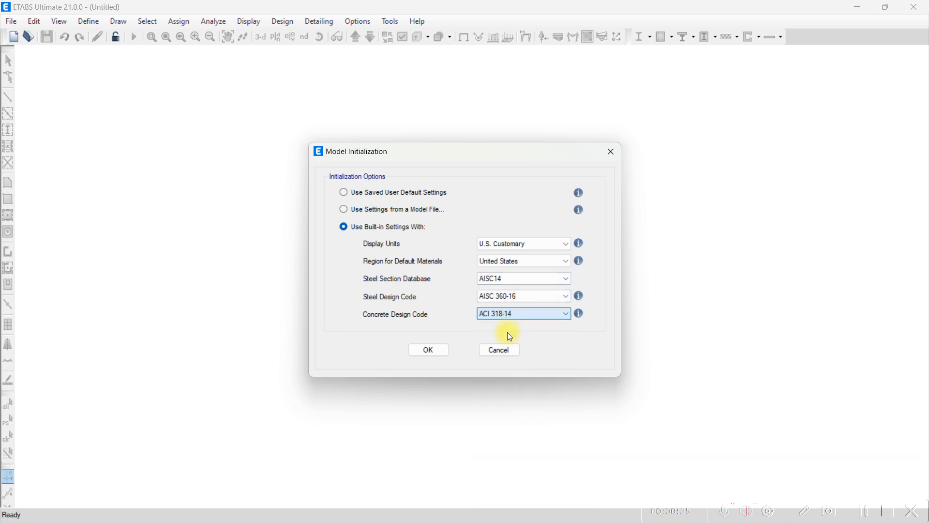
pyautogui.click(434, 352)
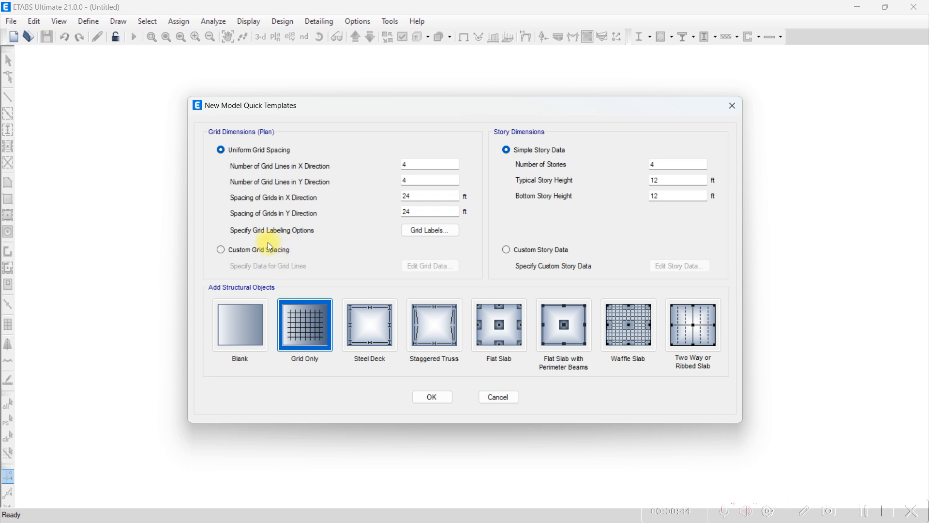
# Set the number of stories to 2 and choose custom grid spacing, with the grid data displayed as spacing
pyautogui.doubleClick(667, 164)
pyautogui.write('2')
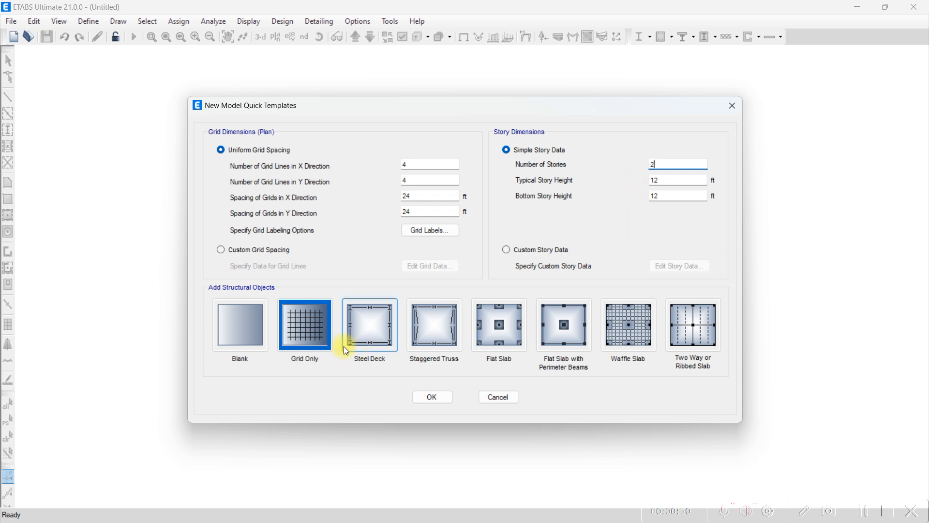
pyautogui.click(285, 251)
pyautogui.click(425, 266)
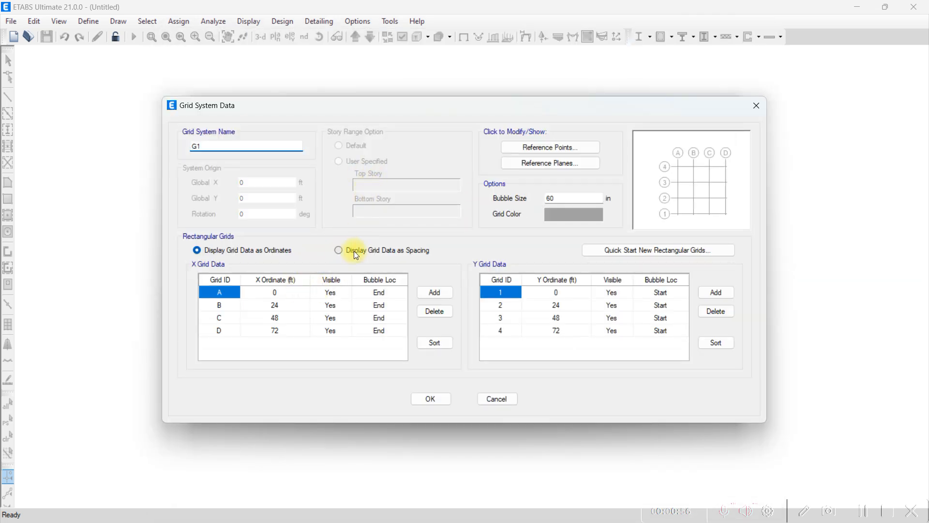
pyautogui.click(363, 251)
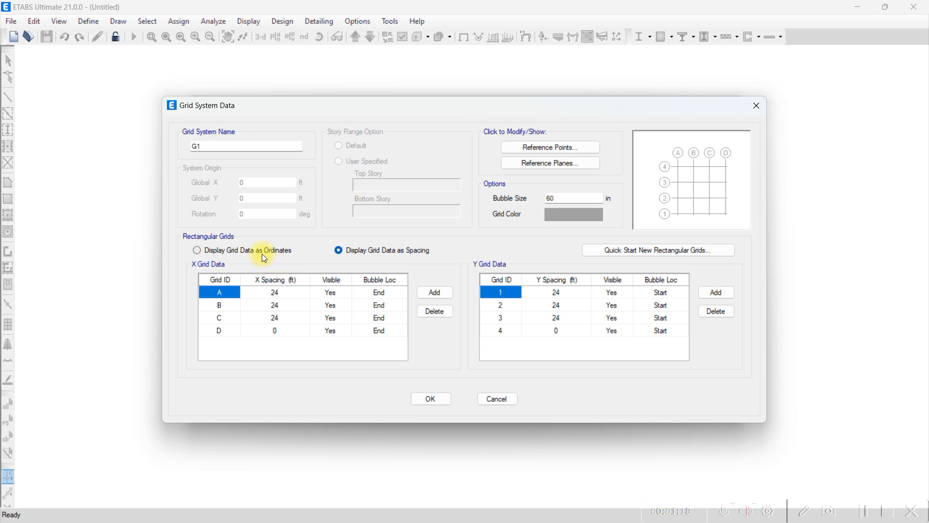
pyautogui.click(245, 254)
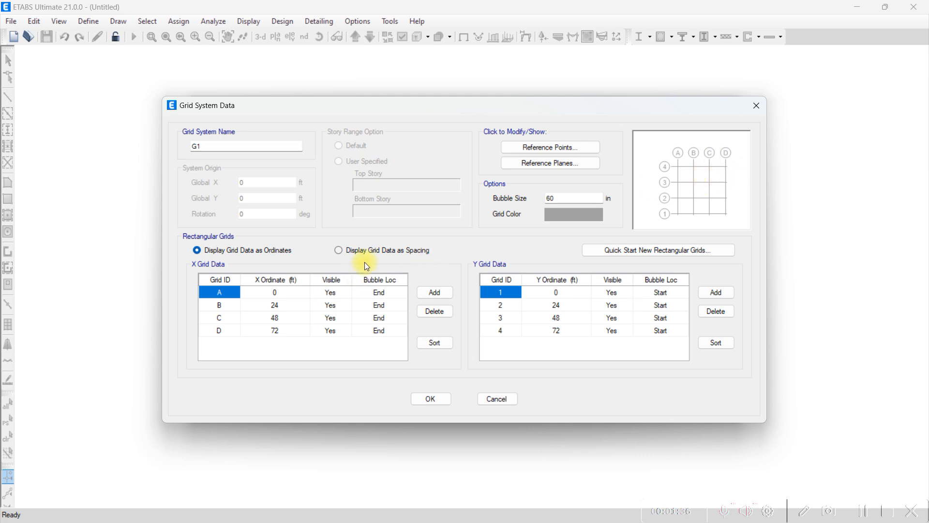
pyautogui.click(370, 251)
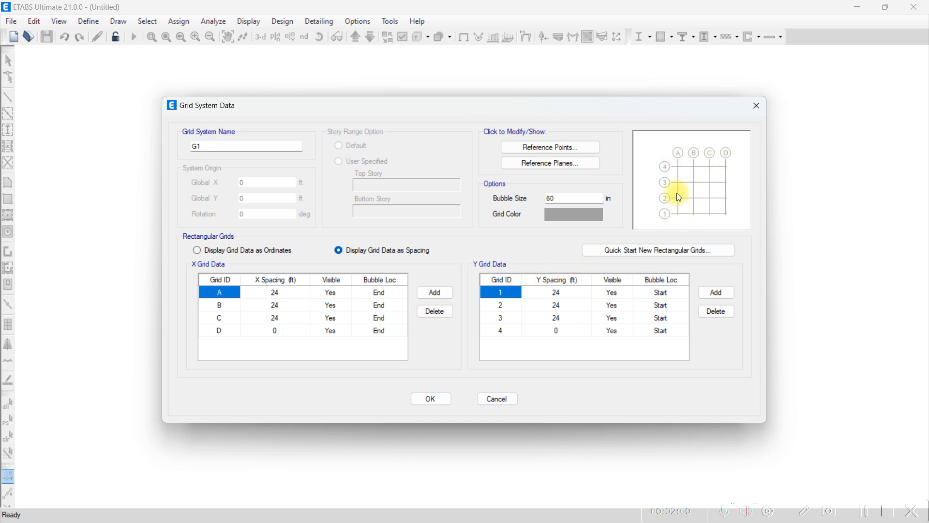
pyautogui.click(431, 398)
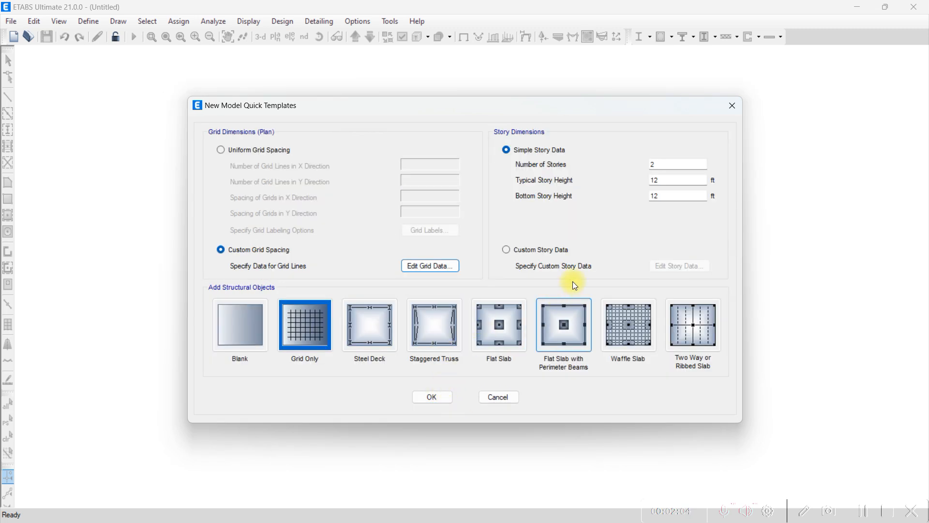
# Set the typical and bottom story heights to 10.5 ft and create the model from the Grid Only template
pyautogui.doubleClick(668, 180)
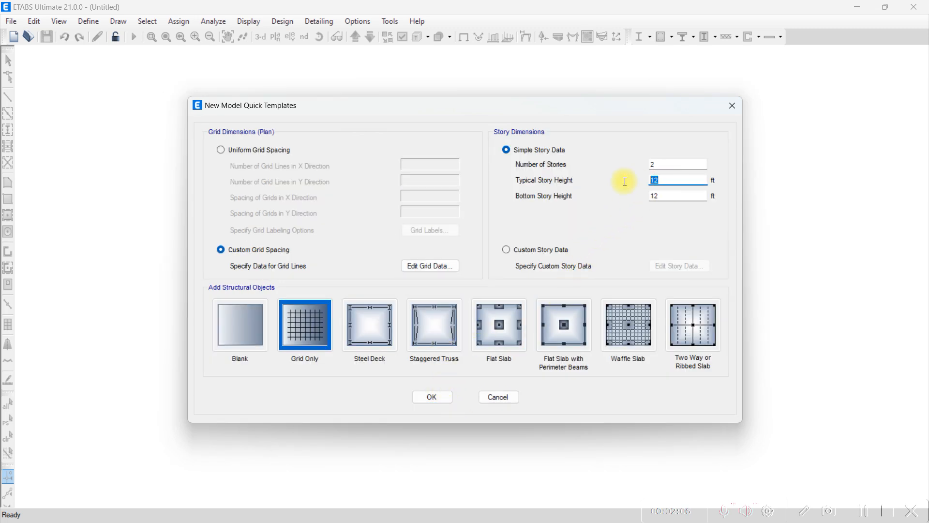
pyautogui.write('10.5')
pyautogui.press('Tab')
pyautogui.write('10')
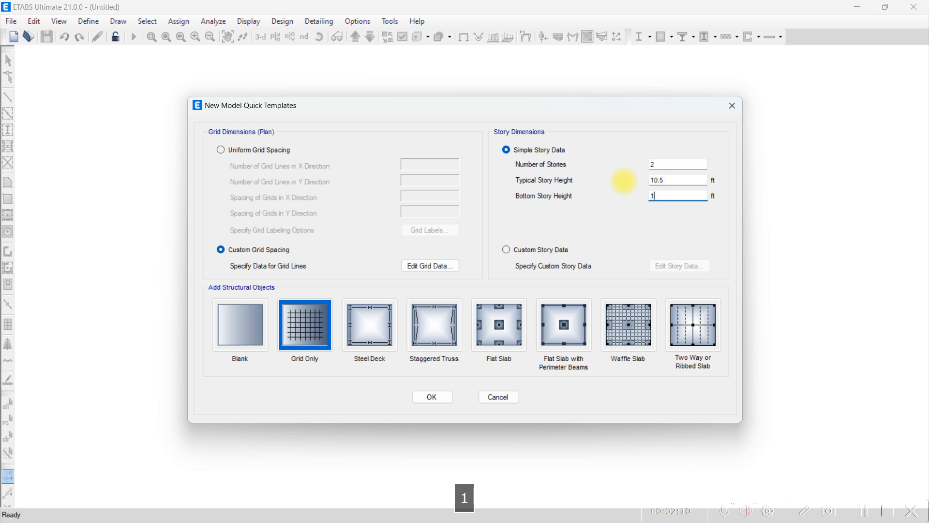
pyautogui.write('.5')
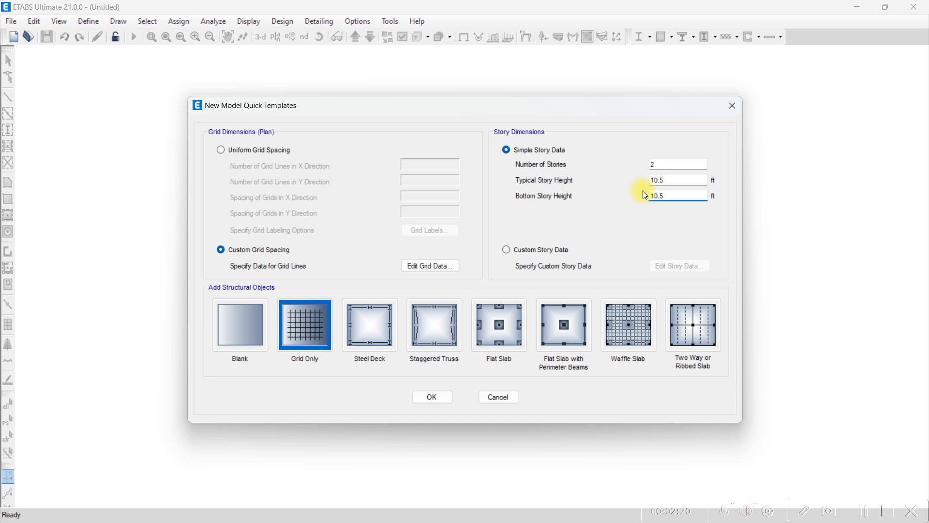
pyautogui.click(286, 326)
pyautogui.click(442, 402)
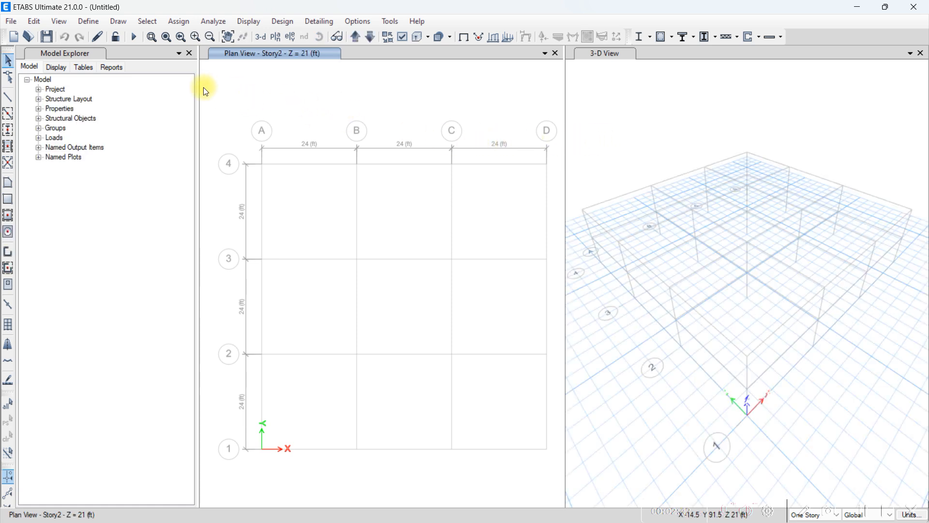
# Add a new United States concrete material with the Customary standard and the f'c 3000 psi grade
pyautogui.keyDown('shift'); pyautogui.moveTo(635, 289); pyautogui.dragTo(722, 233, button='middle'); pyautogui.keyUp('shift')
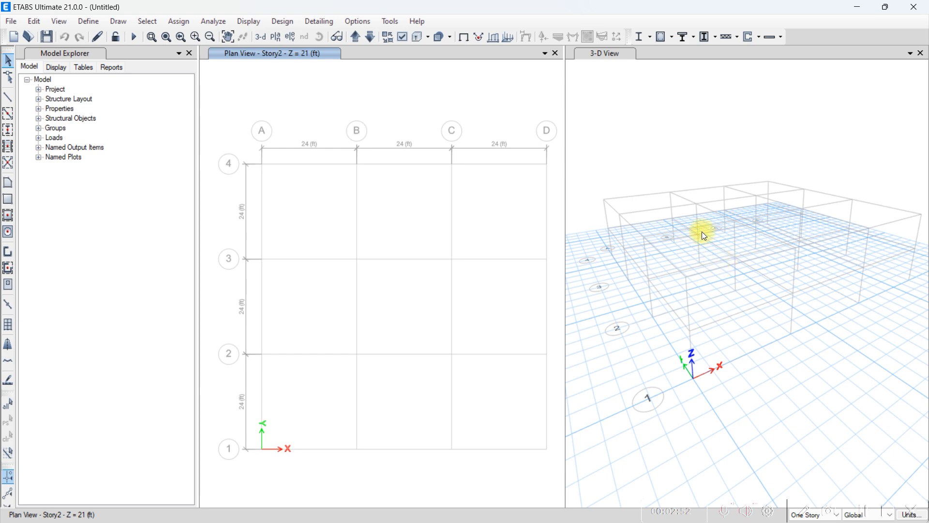
pyautogui.click(87, 22)
pyautogui.click(116, 36)
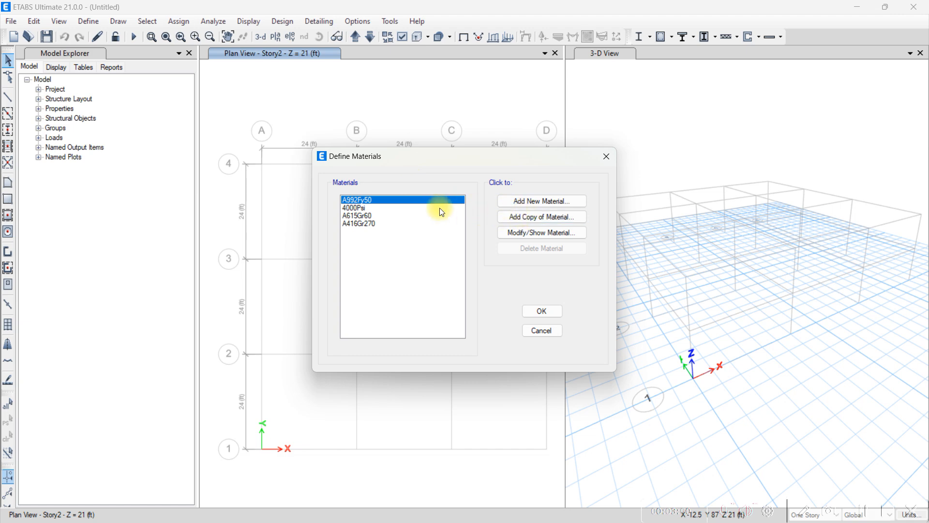
pyautogui.click(358, 208)
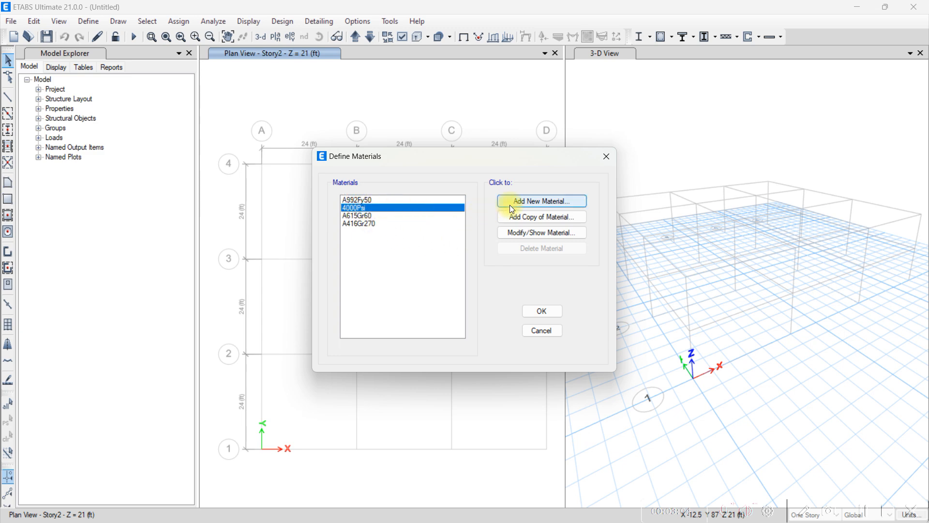
pyautogui.click(531, 201)
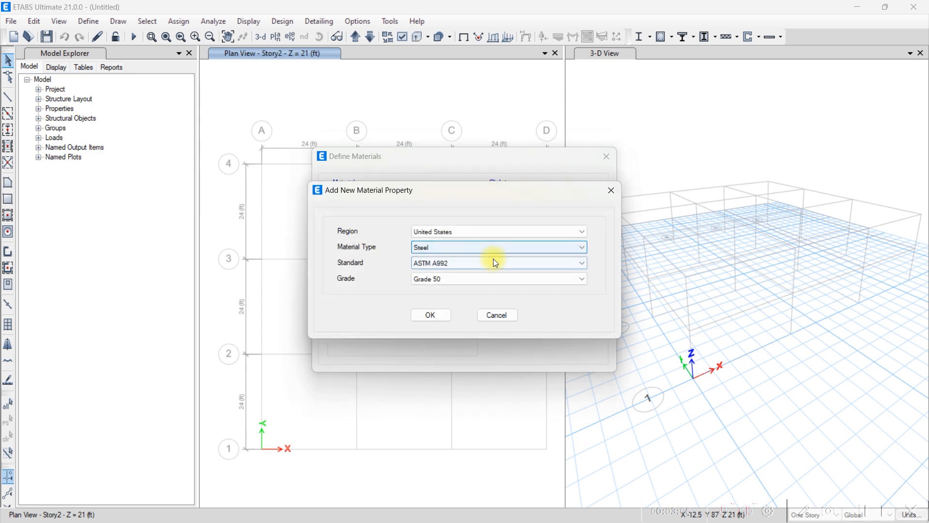
pyautogui.click(484, 249)
pyautogui.click(472, 266)
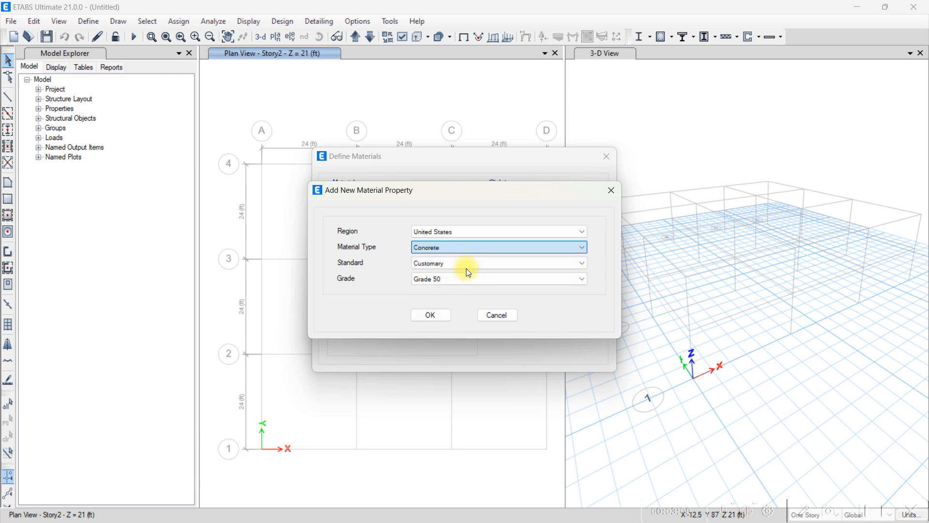
pyautogui.click(460, 278)
pyautogui.click(453, 289)
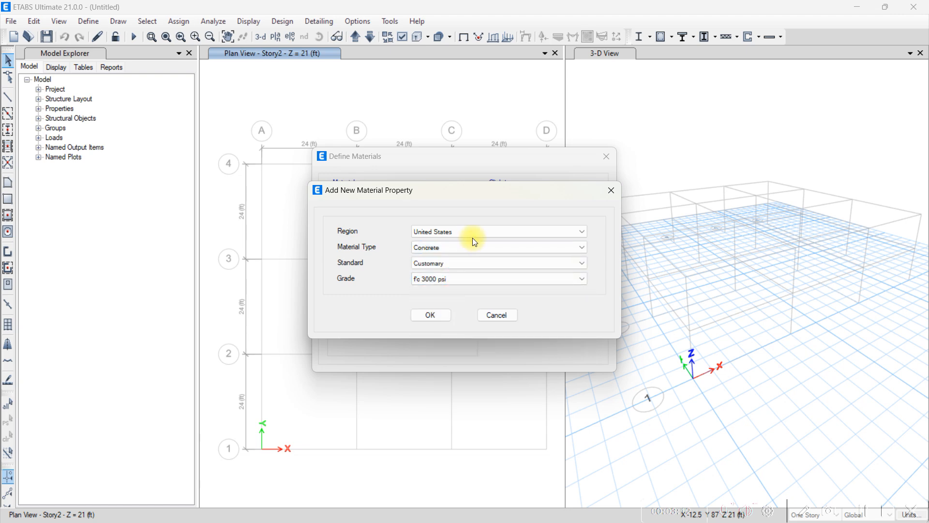
pyautogui.click(434, 314)
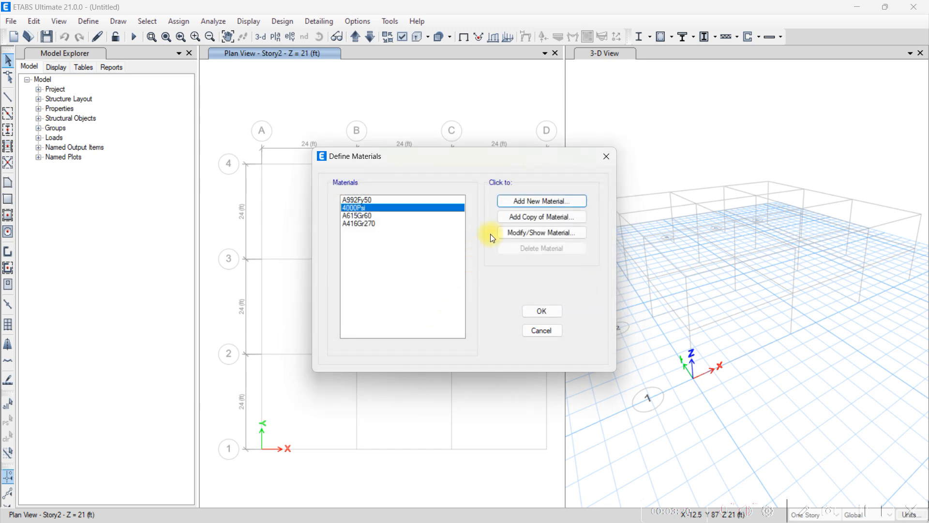
# Accept the 3000Psi concrete's property data and finish defining the materials
pyautogui.click(530, 232)
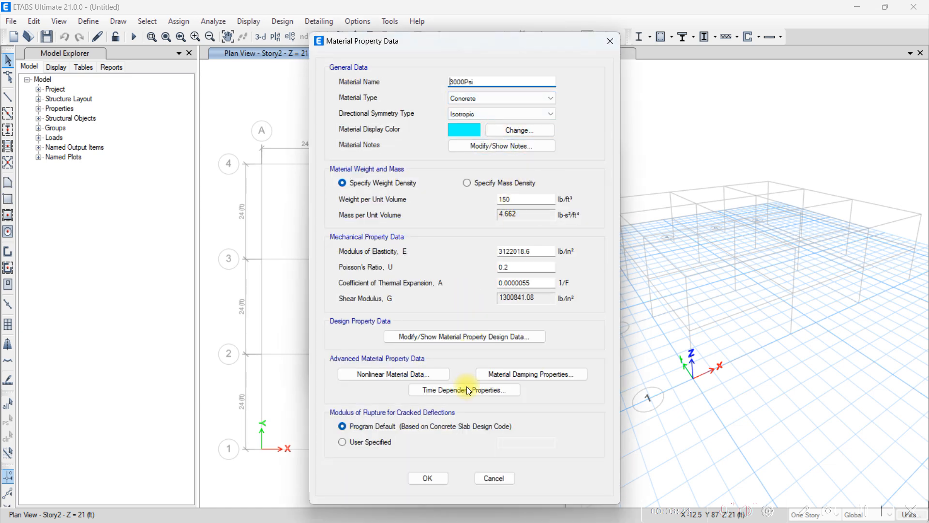
pyautogui.click(431, 479)
pyautogui.click(357, 231)
pyautogui.click(541, 314)
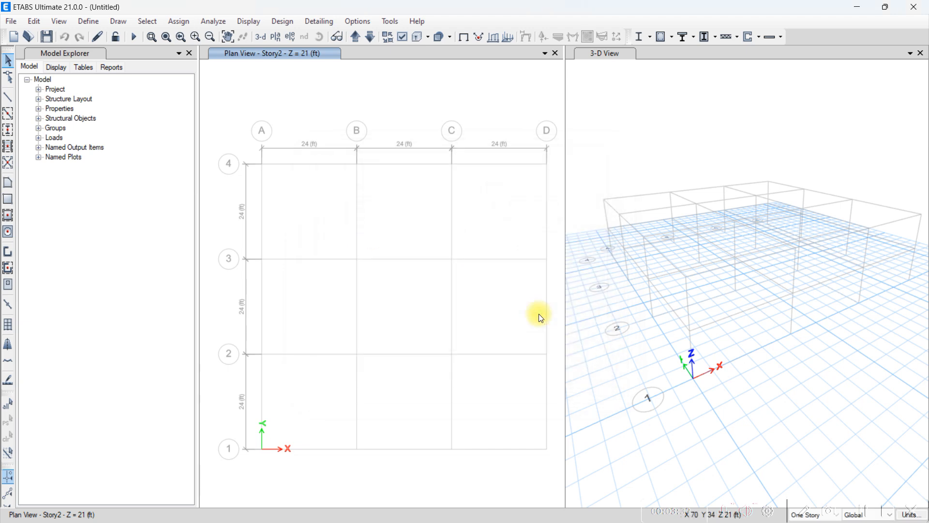
# Add a concrete rectangular frame section named BEAM 24"X24" and assign it the 3000Psi material
pyautogui.click(95, 23)
pyautogui.moveTo(121, 55)
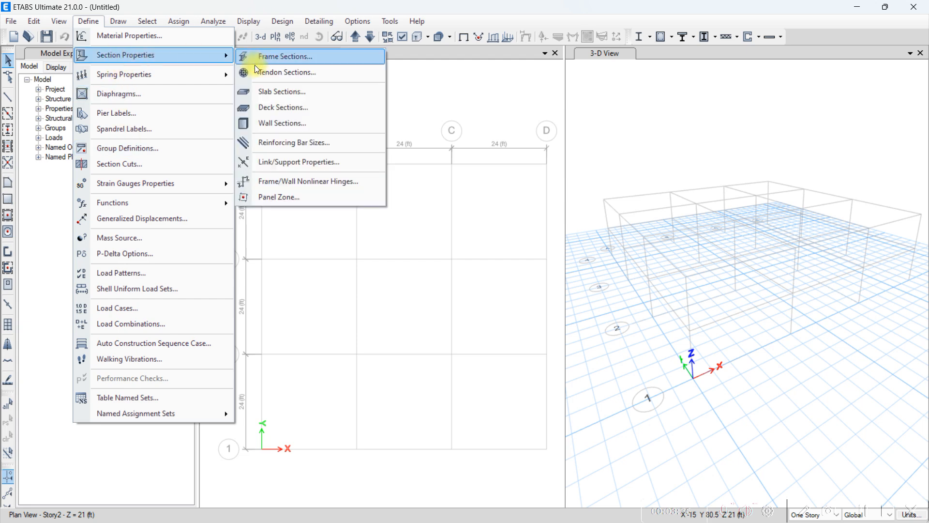
pyautogui.click(264, 64)
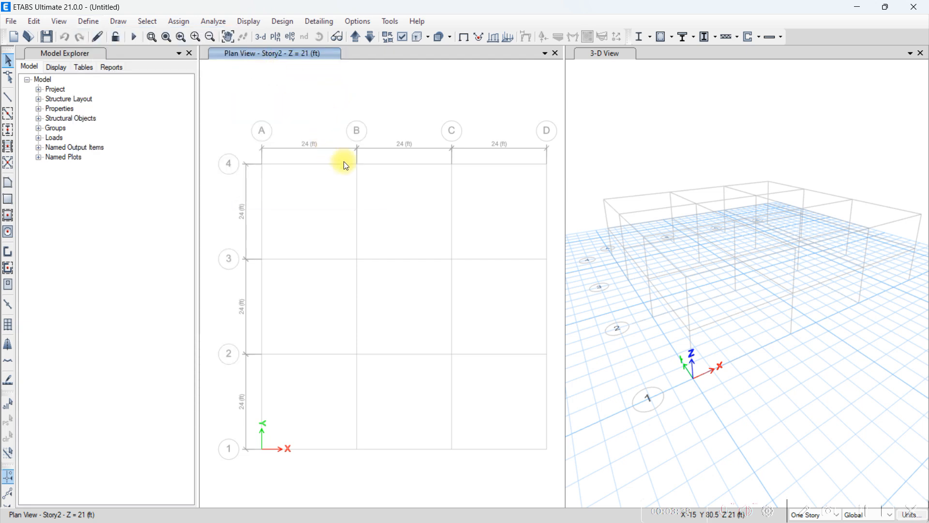
pyautogui.click(547, 170)
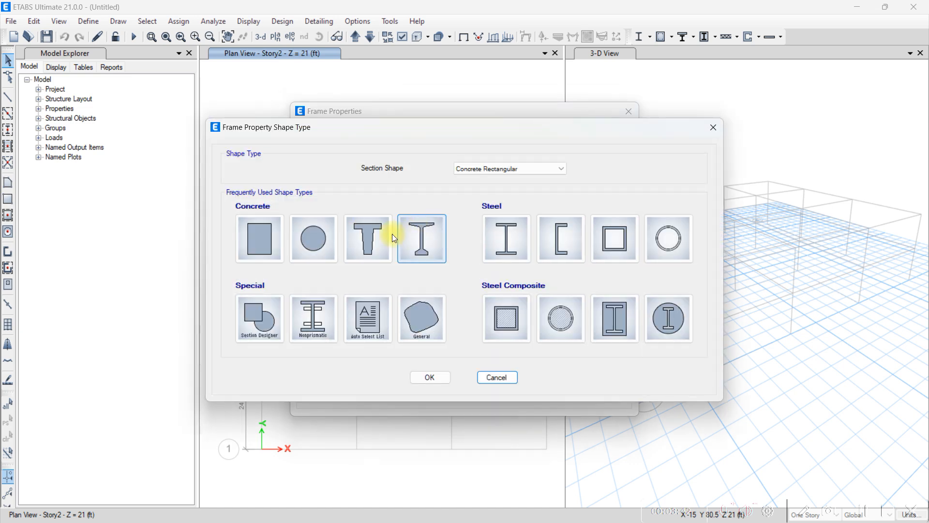
pyautogui.click(261, 252)
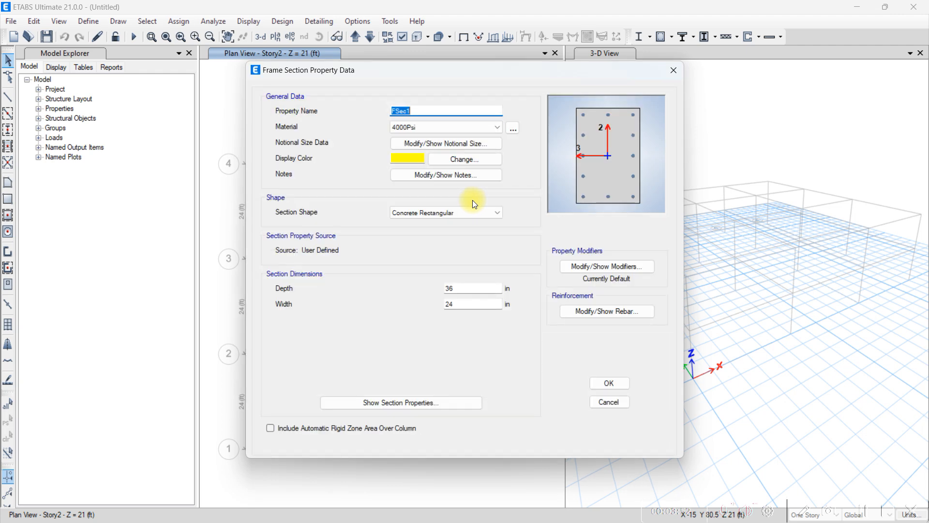
pyautogui.write('BEAM')
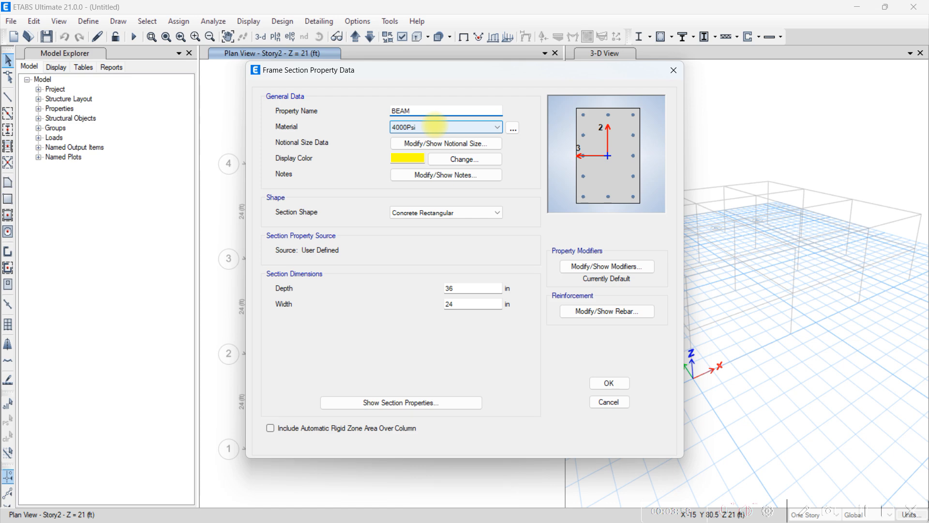
pyautogui.write('24"X')
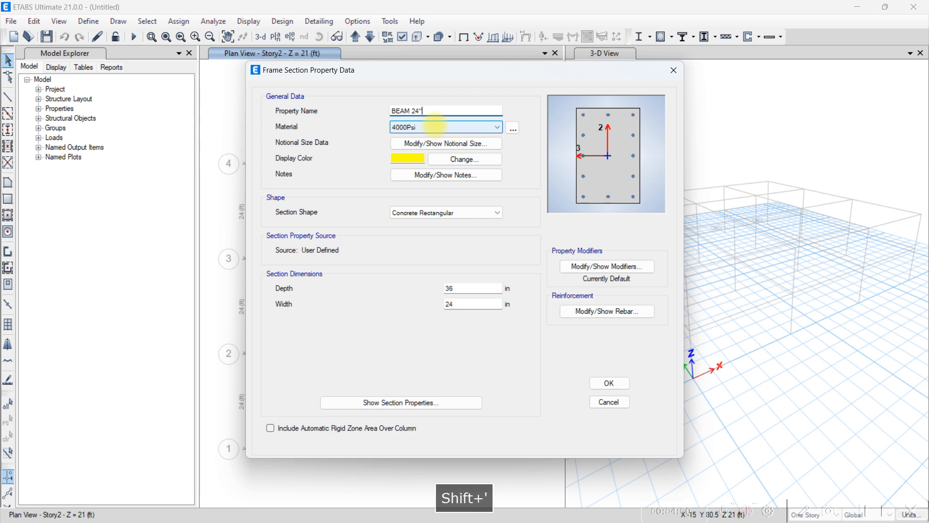
pyautogui.write('24"')
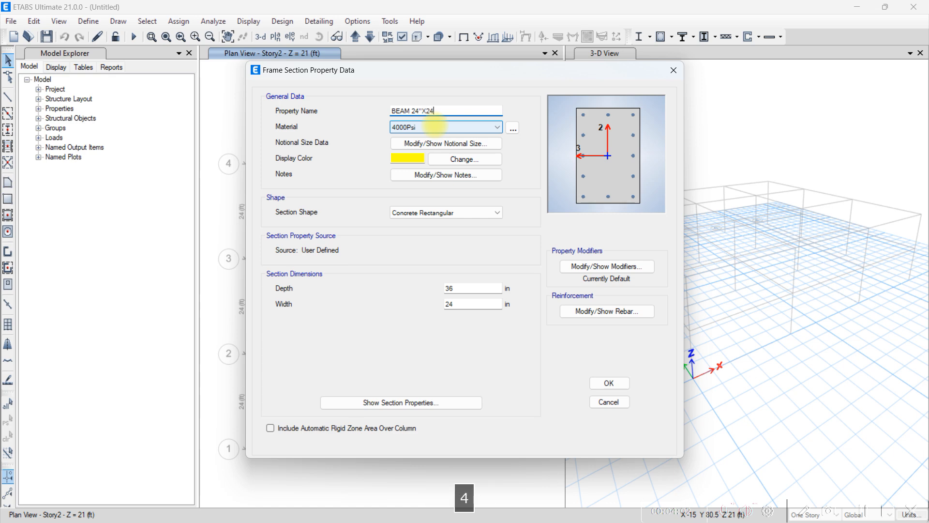
pyautogui.click(449, 126)
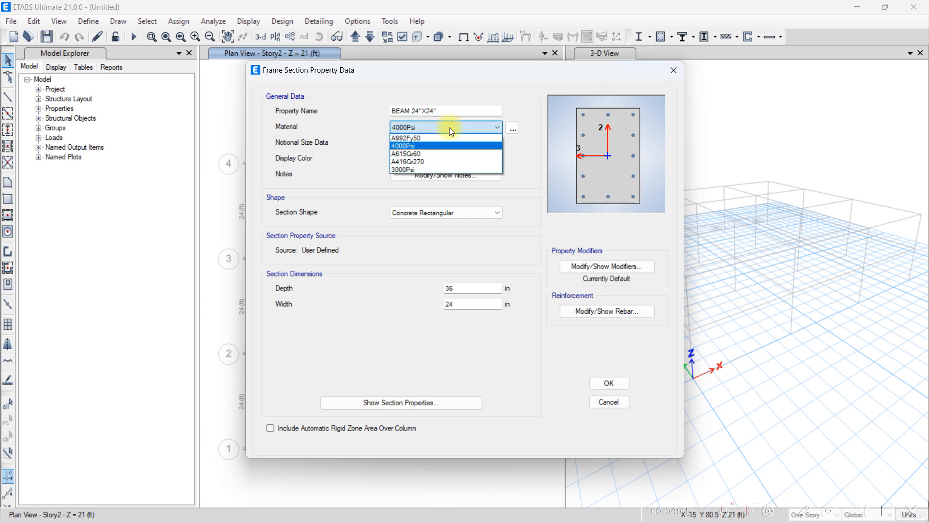
pyautogui.click(436, 170)
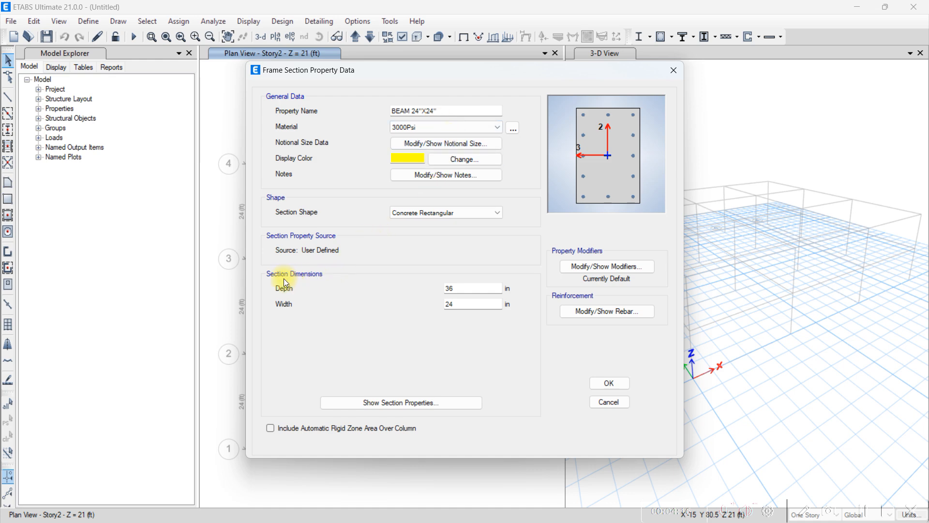
# Set the beam's depth to 24 in, its torsional constant modifier to 0.01 and both moment of inertia modifiers to 0.35
pyautogui.doubleClick(457, 288)
pyautogui.write('24')
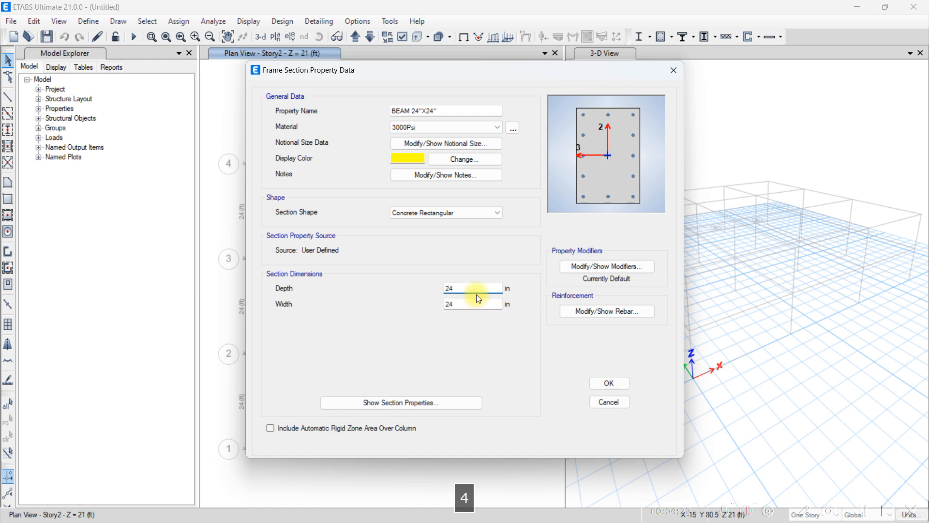
pyautogui.click(573, 266)
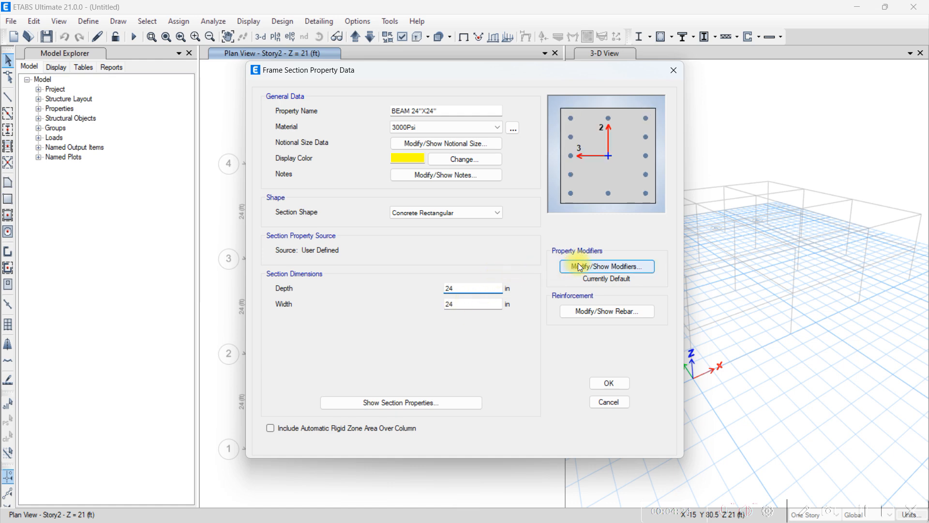
pyautogui.click(504, 224)
pyautogui.press('BackSpace')
pyautogui.write('0.01')
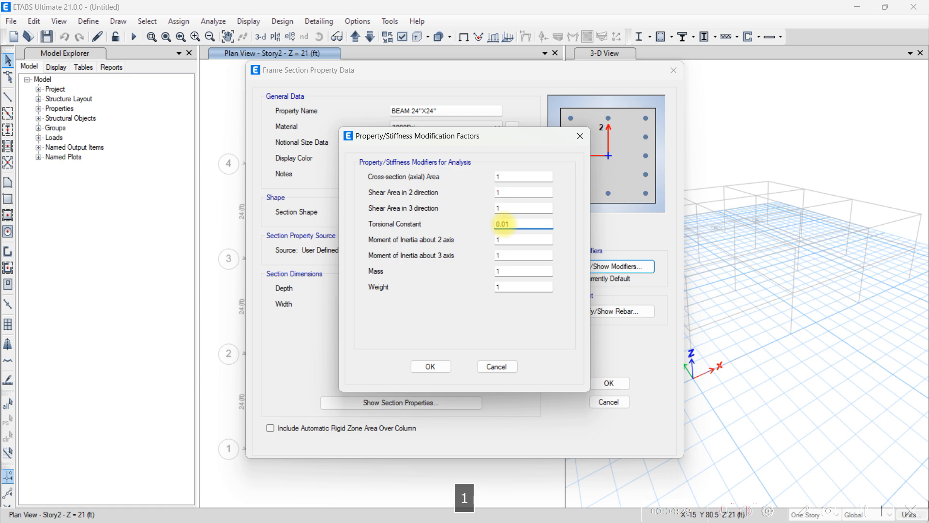
pyautogui.press('Tab')
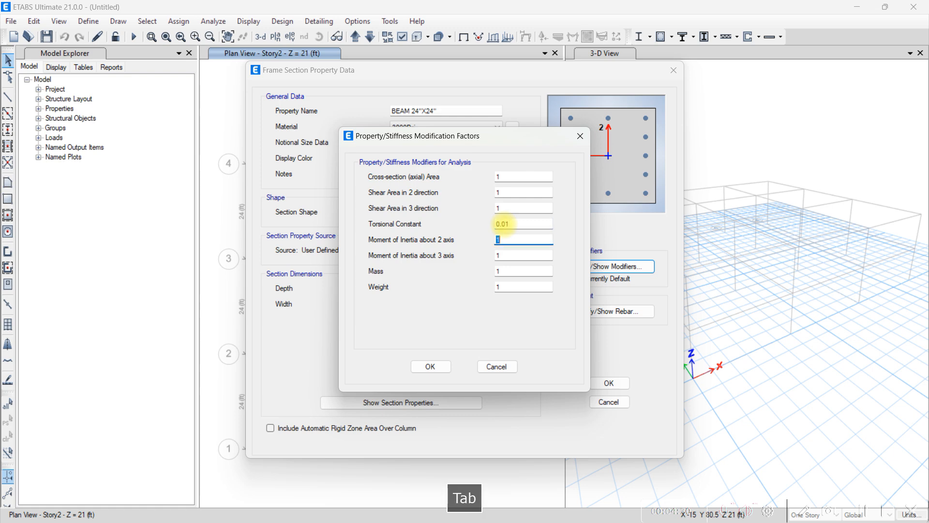
pyautogui.write('0.35')
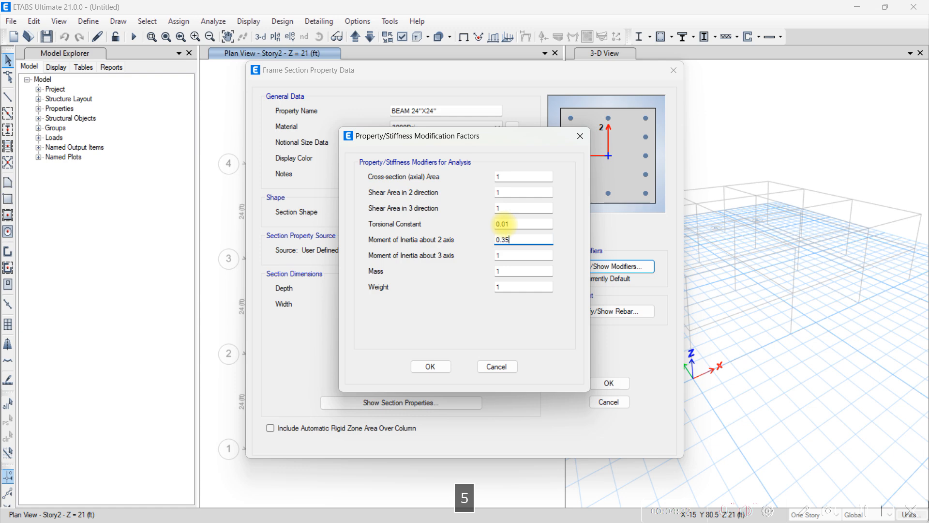
pyautogui.press('Tab')
pyautogui.write('0.35')
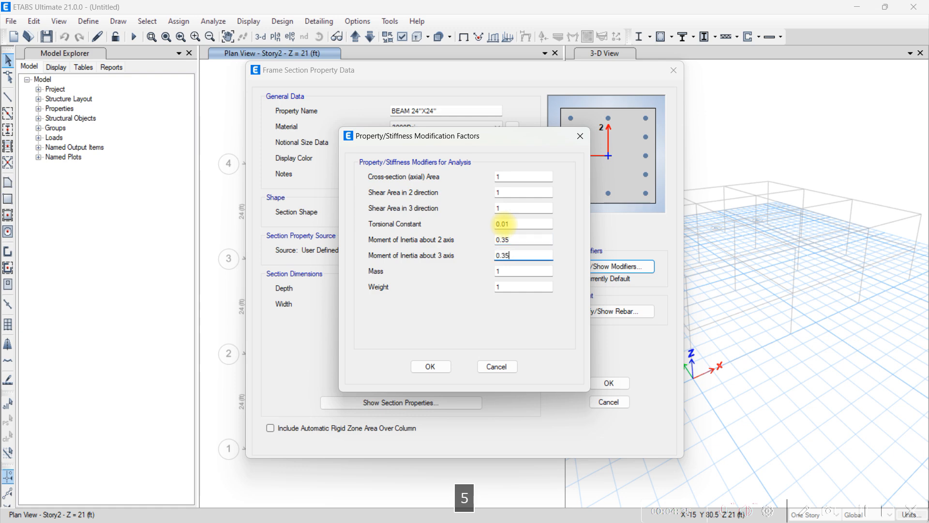
pyautogui.press('Tab')
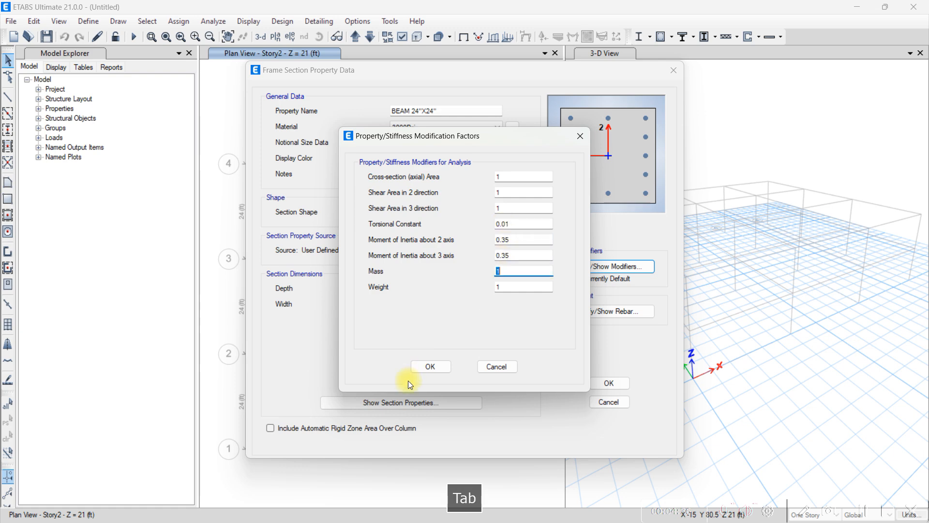
pyautogui.click(433, 372)
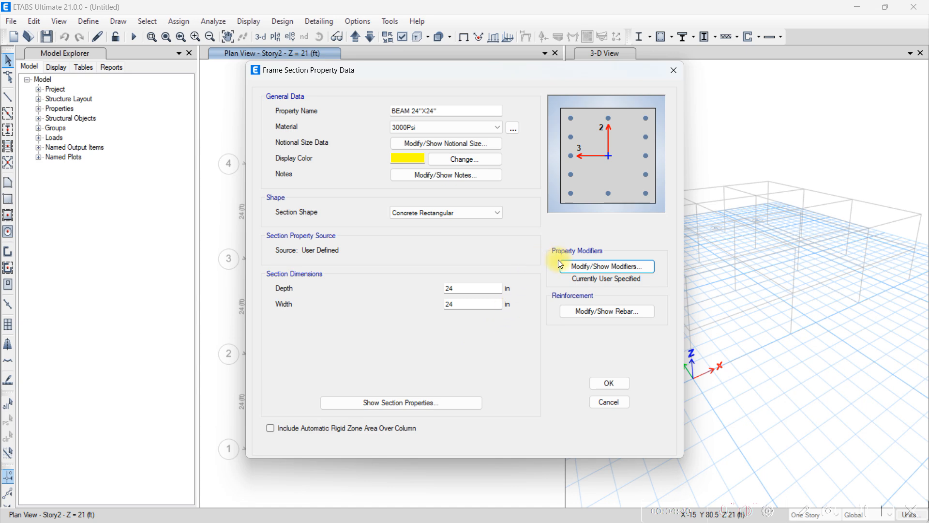
# Set the beam's reinforcement design type to M3 Design Only (Beam) and accept the beam section
pyautogui.click(572, 313)
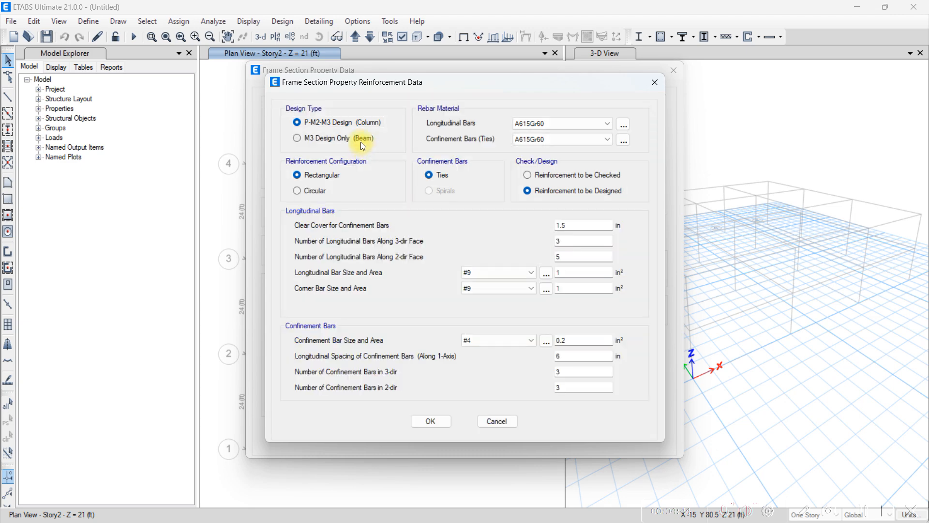
pyautogui.click(362, 140)
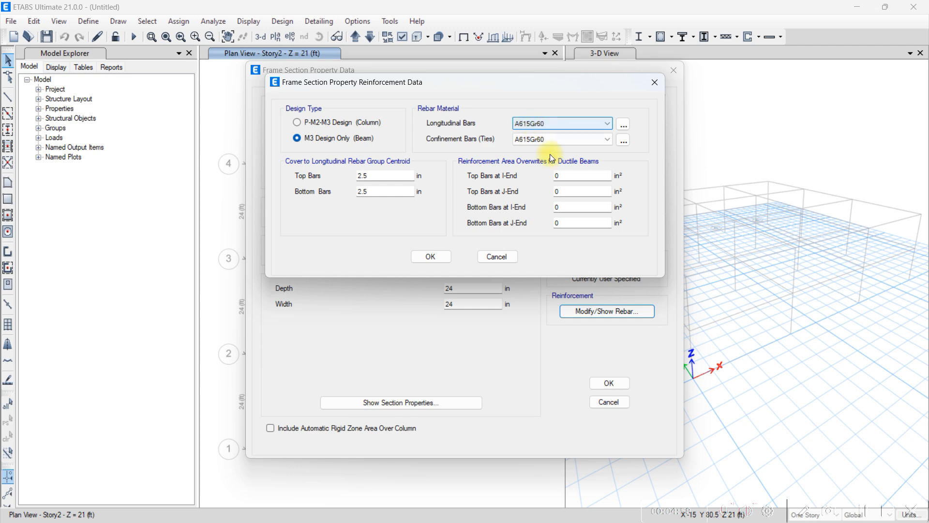
pyautogui.click(441, 257)
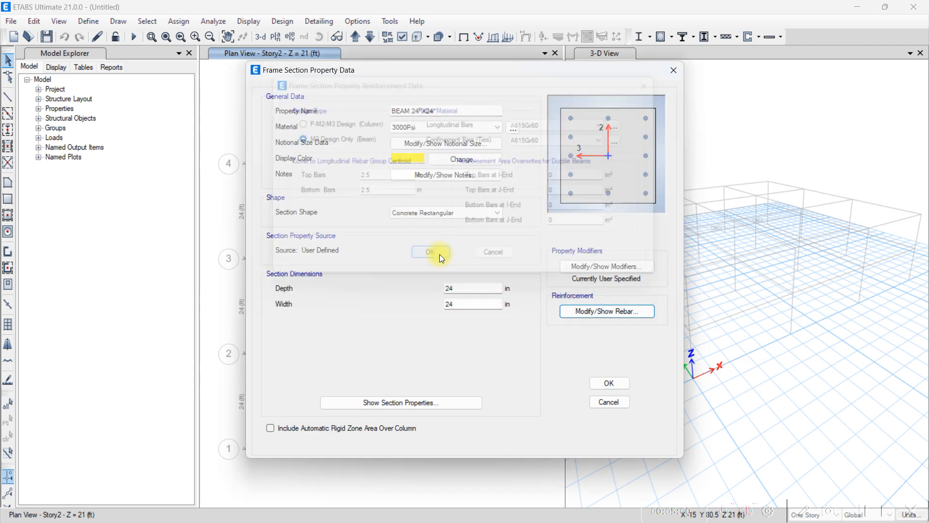
pyautogui.click(611, 381)
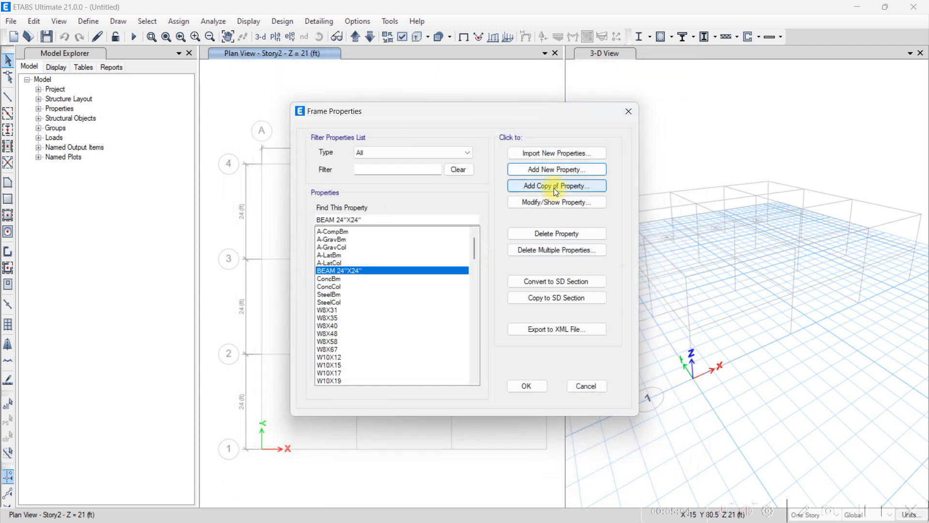
# Add a concrete rectangular frame section named COLUMN 30"X30" and assign it the 3000Psi material
pyautogui.click(549, 169)
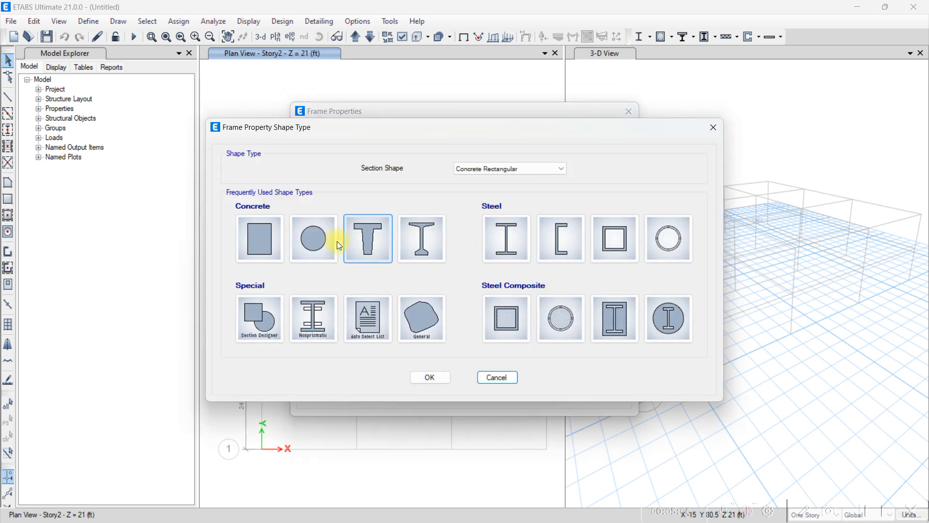
pyautogui.click(255, 239)
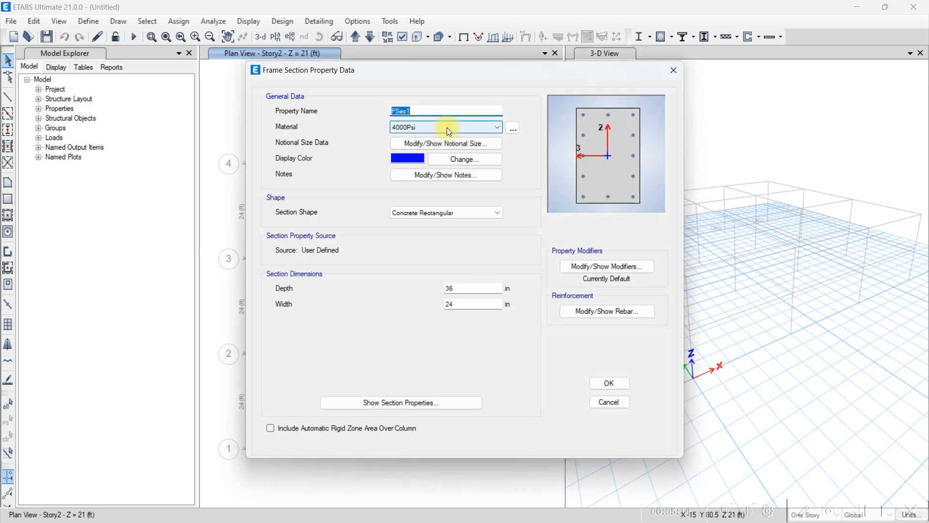
pyautogui.write('COLUMN')
pyautogui.write('30"X30"')
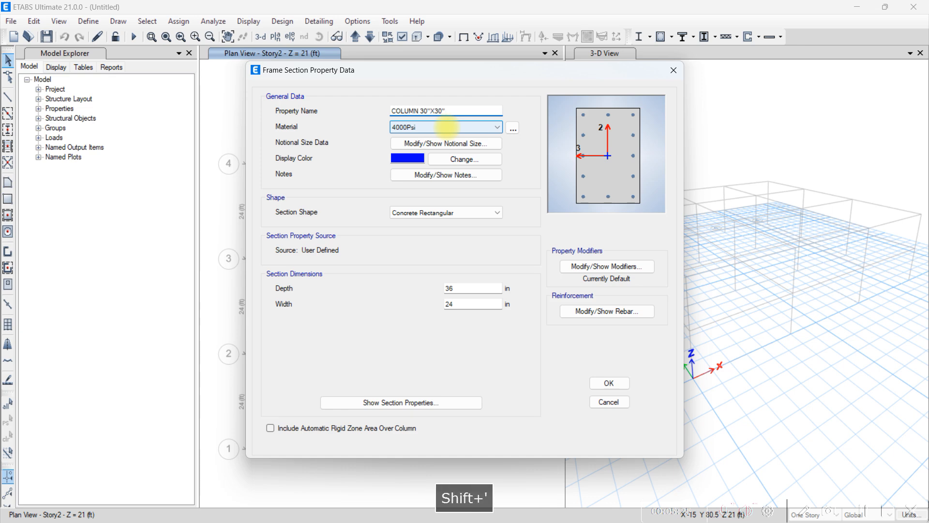
pyautogui.click(454, 131)
pyautogui.click(437, 170)
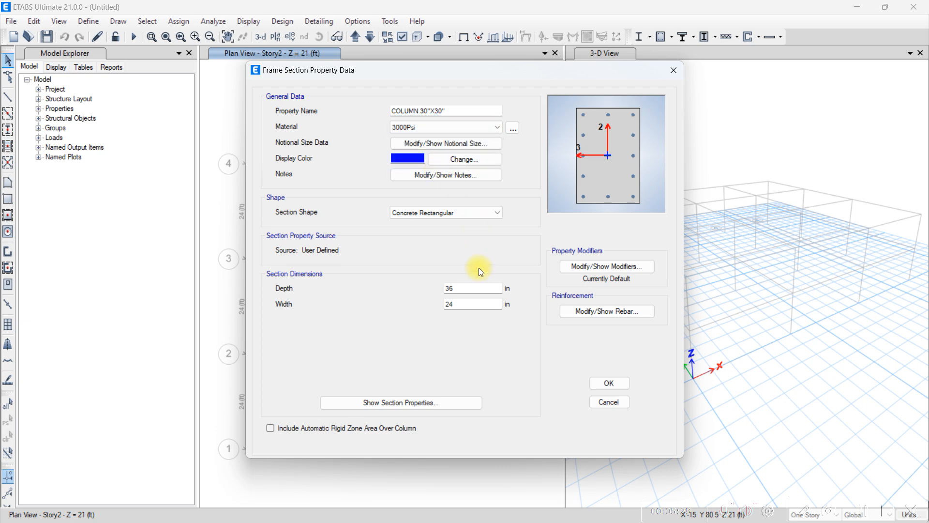
# Set the column section's depth and width to 30 in each
pyautogui.moveTo(465, 289); pyautogui.dragTo(425, 295)
pyautogui.write('30')
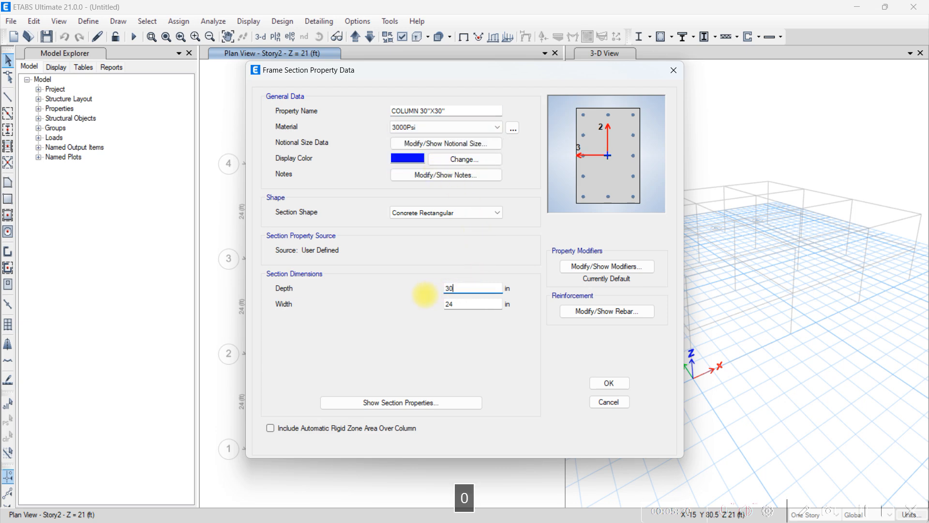
pyautogui.press('Tab')
pyautogui.write('30')
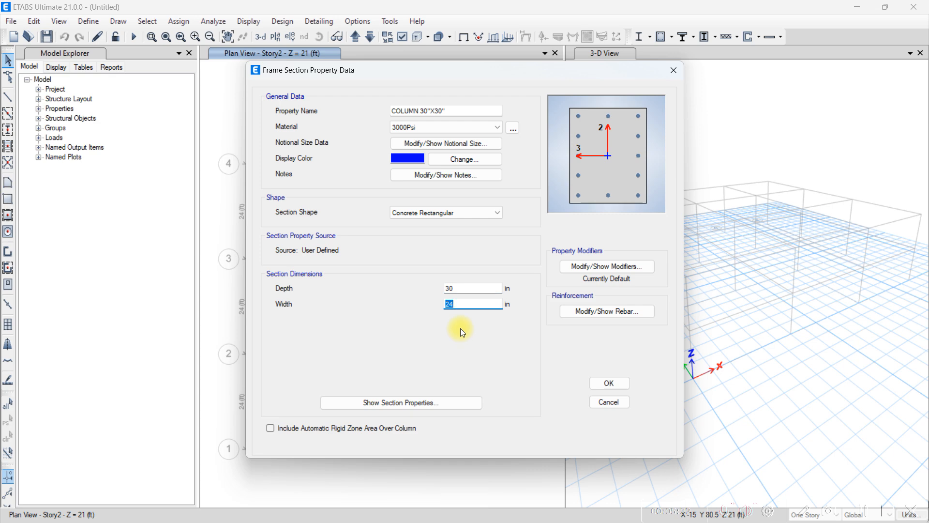
# Set the column's stiffness modifiers for moment of inertia about the 2 and 3 axes to 0.70
pyautogui.click(580, 270)
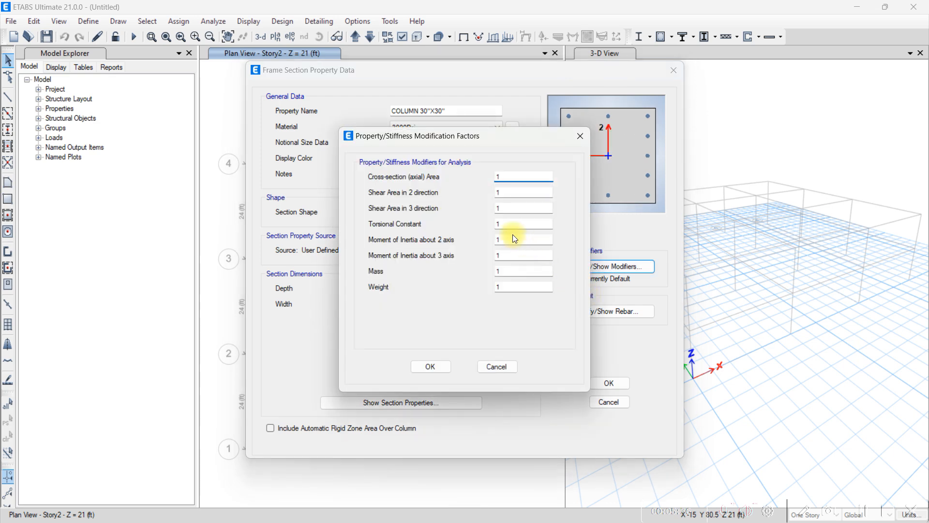
pyautogui.doubleClick(508, 239)
pyautogui.write('0.70')
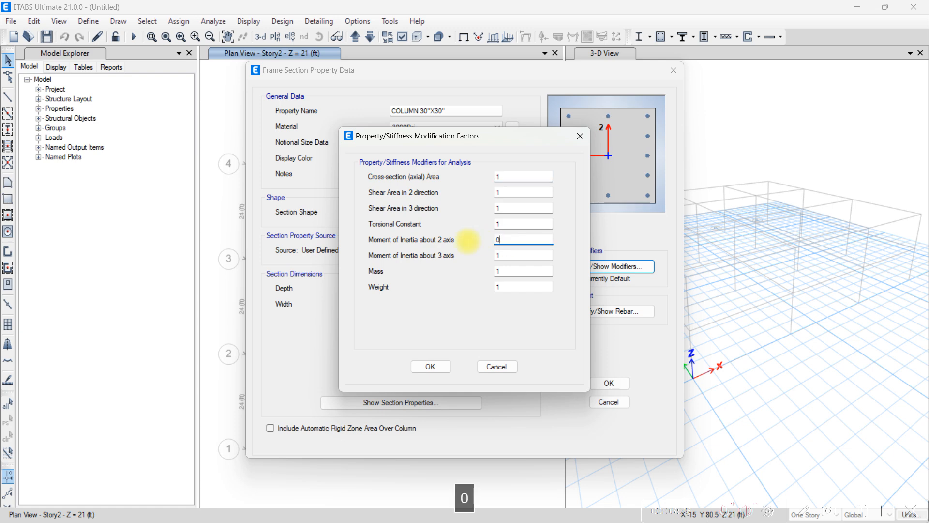
pyautogui.press('Tab')
pyautogui.write('0.70')
pyautogui.press('Tab')
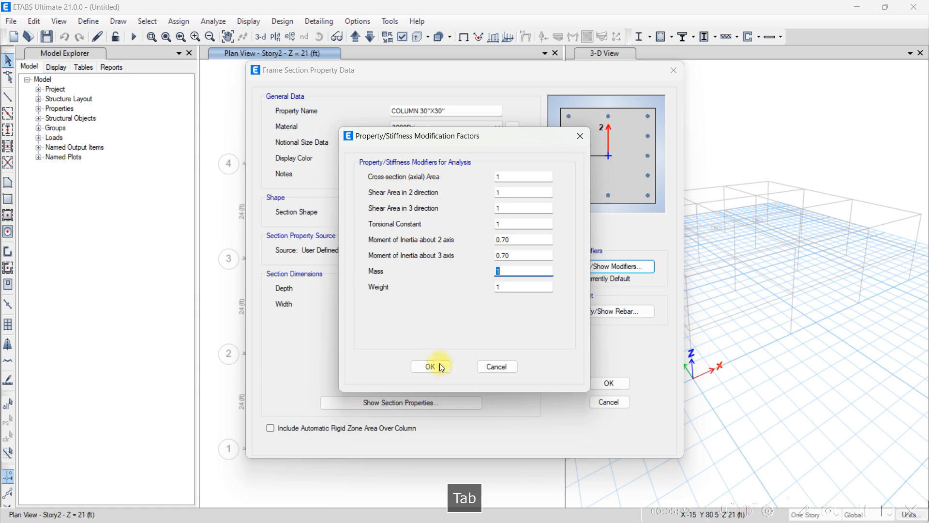
pyautogui.click(434, 367)
# Set the column's longitudinal and corner bars to #6, with 4 longitudinal bars along both the 3-dir and 2-dir faces
pyautogui.click(562, 313)
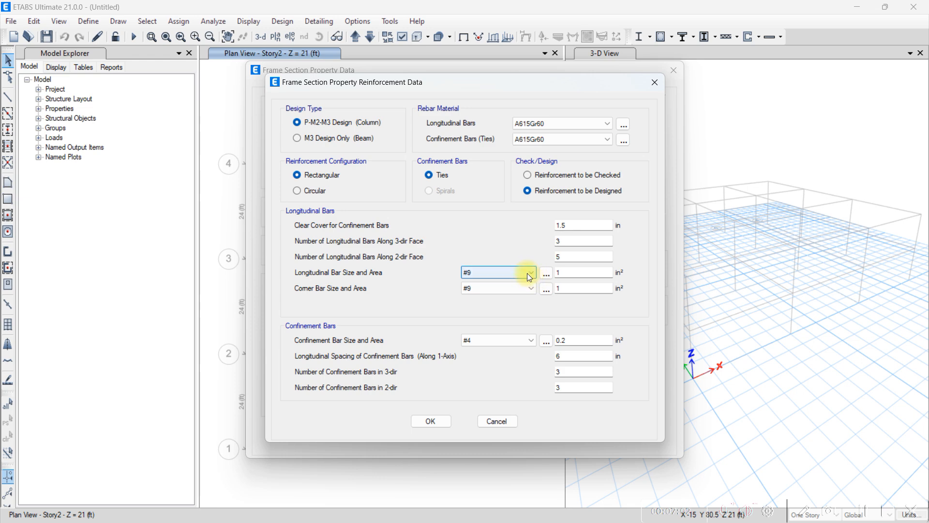
pyautogui.click(527, 273)
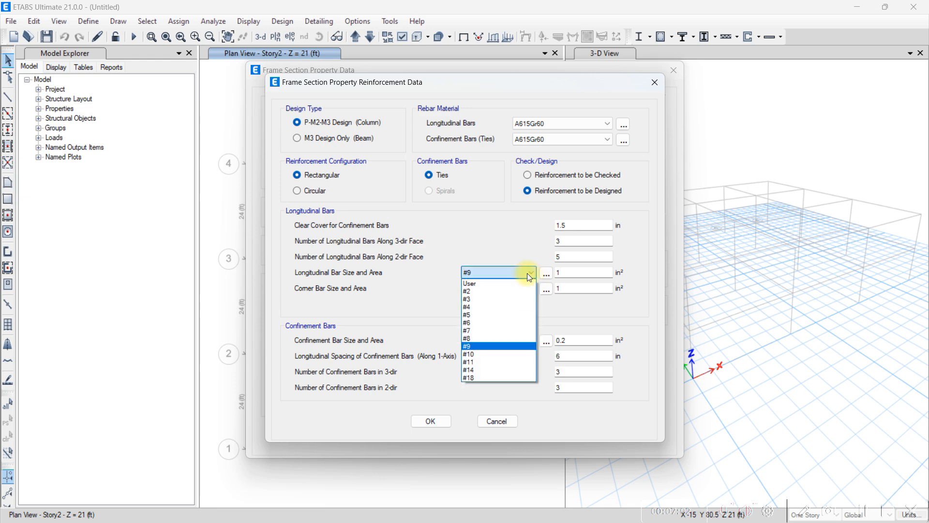
pyautogui.click(483, 323)
pyautogui.click(498, 289)
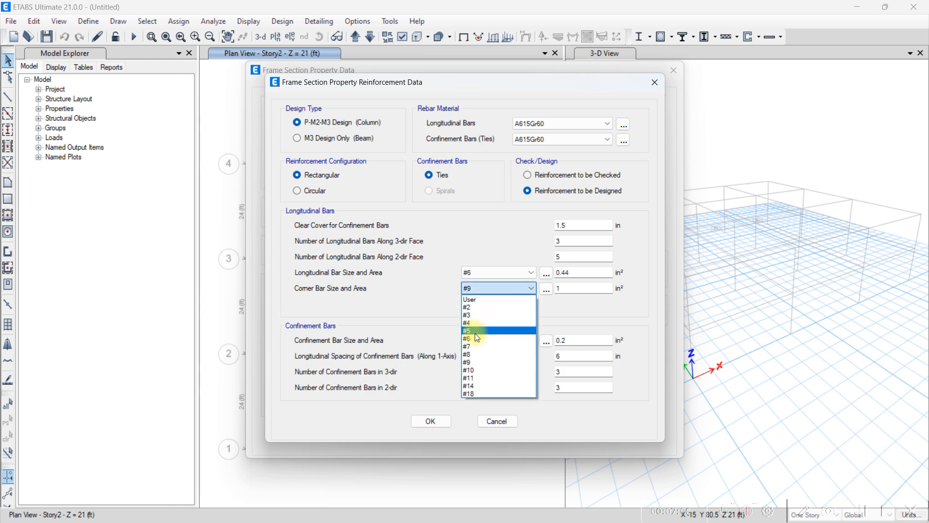
pyautogui.click(474, 337)
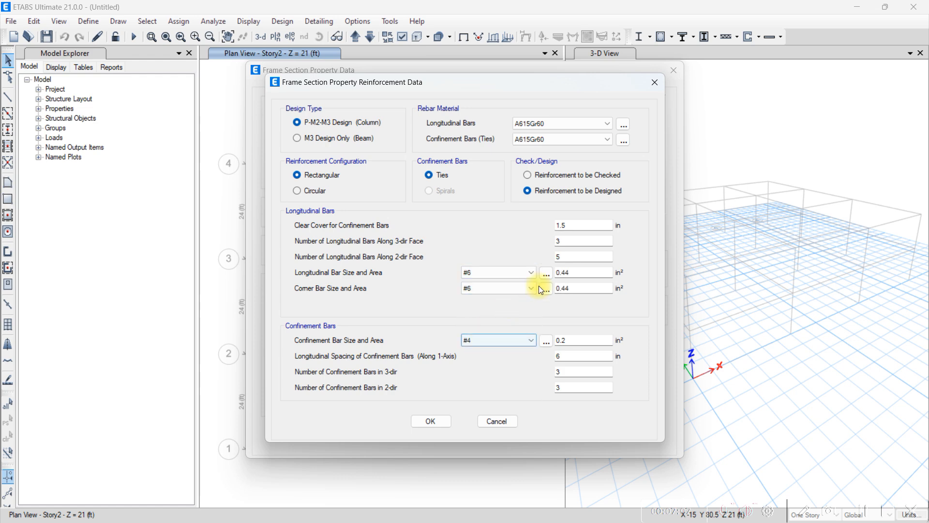
pyautogui.doubleClick(560, 241)
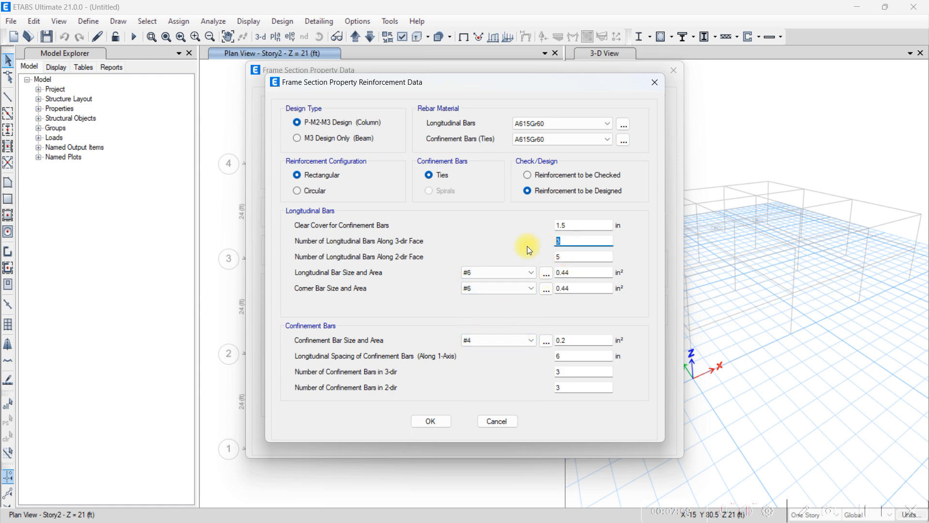
pyautogui.doubleClick(562, 255)
pyautogui.write('4')
# Set the column's confinement bars to #3 with 2 bars in each direction, and accept the reinforcement as to be designed
pyautogui.click(505, 341)
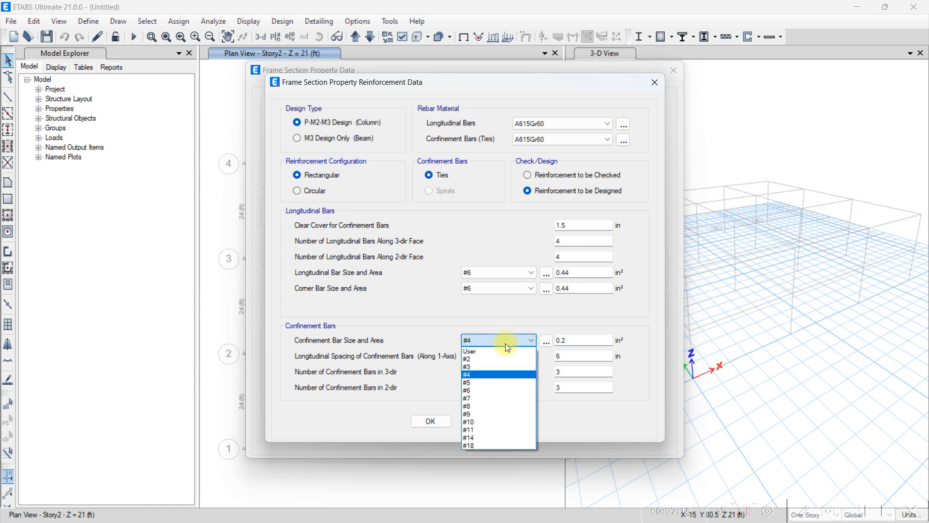
pyautogui.click(484, 368)
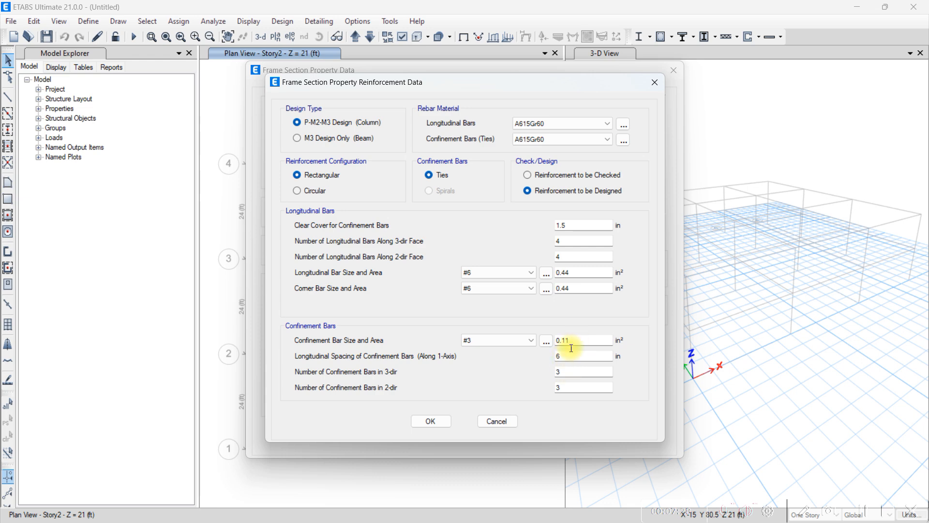
pyautogui.click(565, 372)
pyautogui.write('2')
pyautogui.press('Tab')
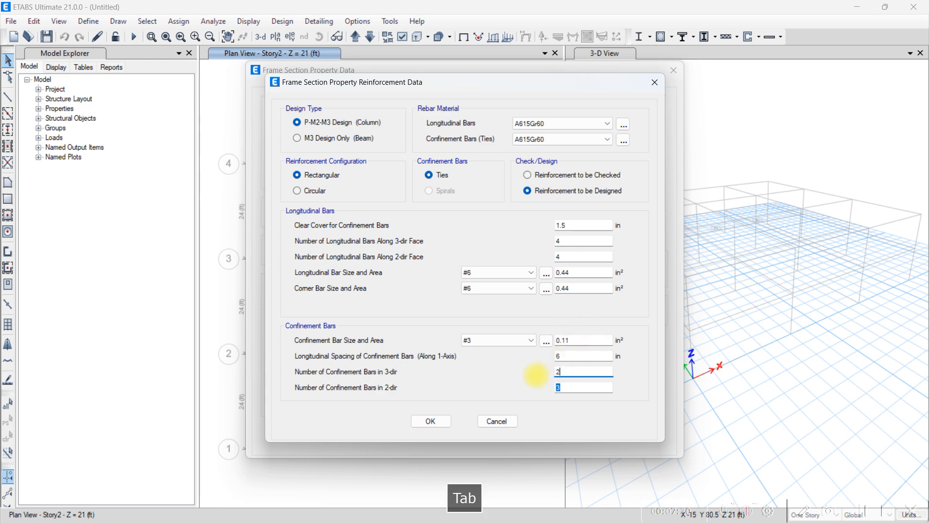
pyautogui.write('2')
pyautogui.press('Tab')
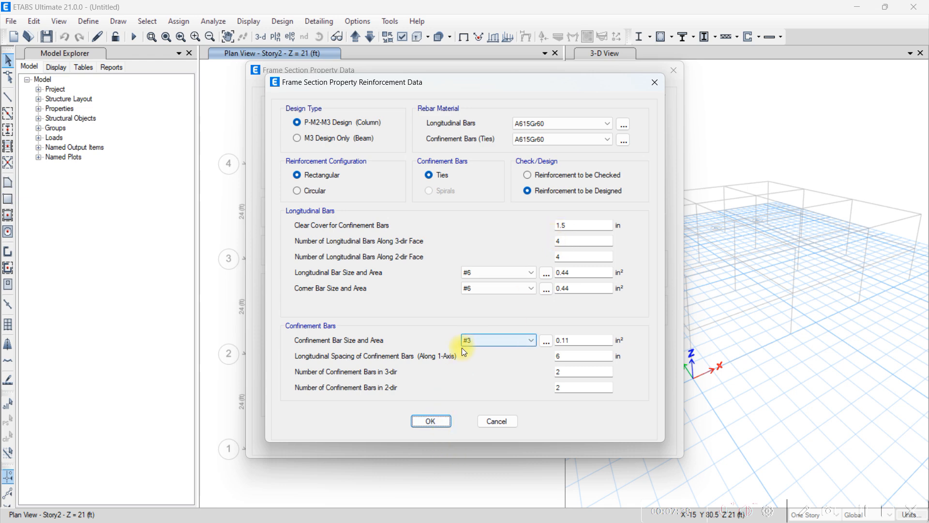
pyautogui.click(431, 422)
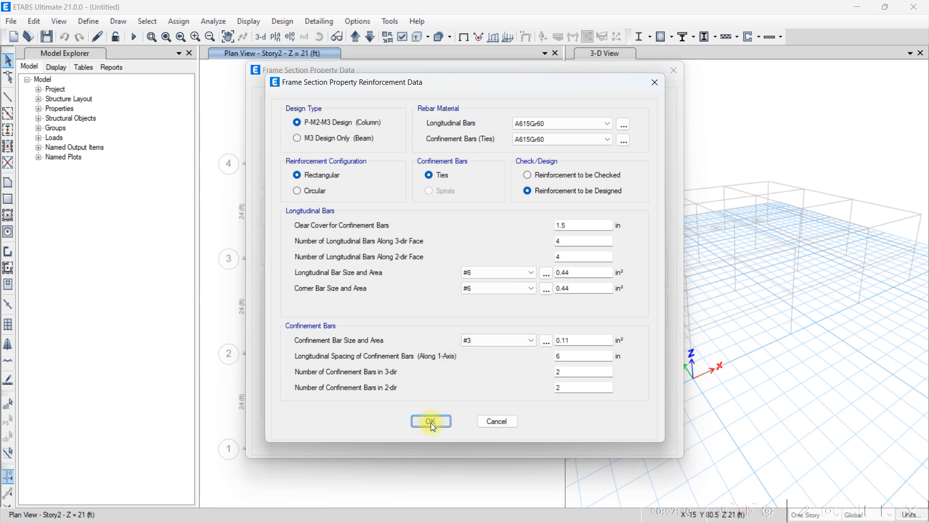
pyautogui.click(564, 194)
pyautogui.click(446, 422)
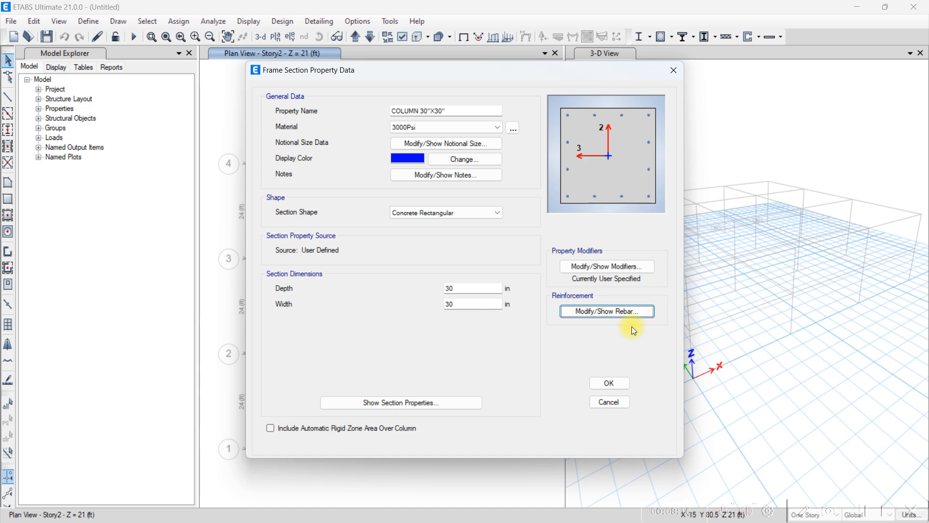
# Review the column section's stiffness modifiers and reinforcement data
pyautogui.click(629, 271)
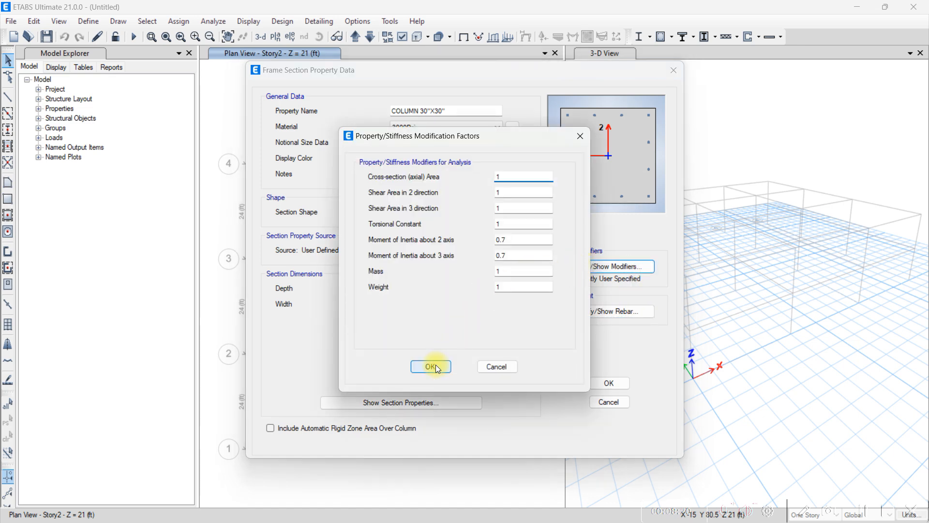
pyautogui.click(431, 367)
pyautogui.click(628, 311)
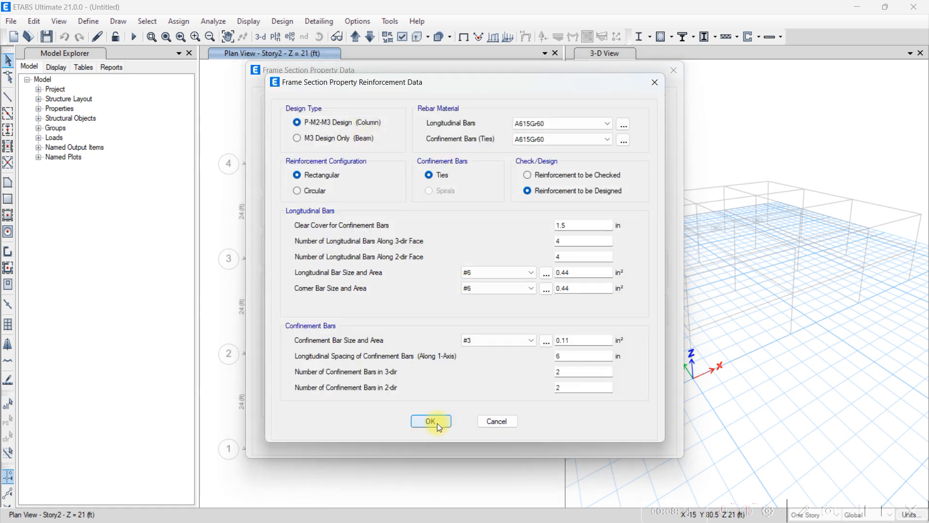
pyautogui.click(437, 423)
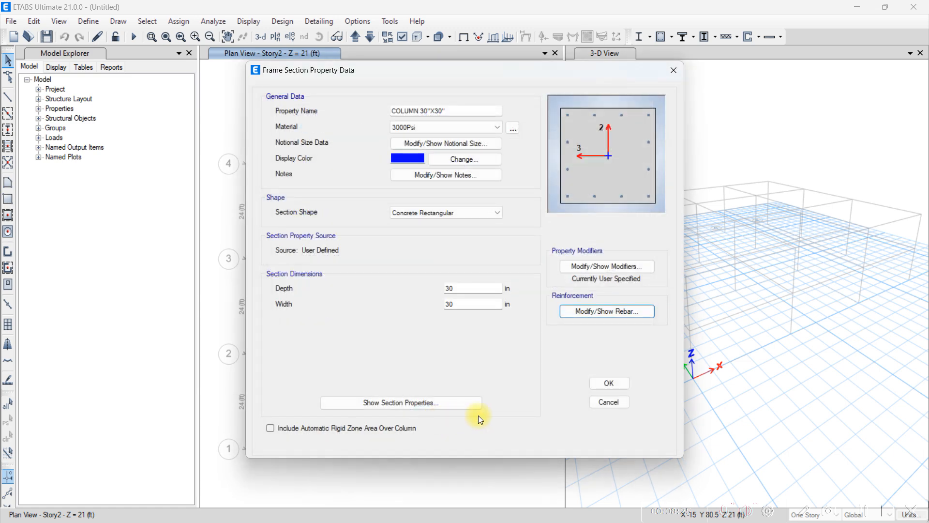
# Accept the column section and delete every other frame section except BEAM 24"X24" and COLUMN 30"X30"
pyautogui.click(611, 383)
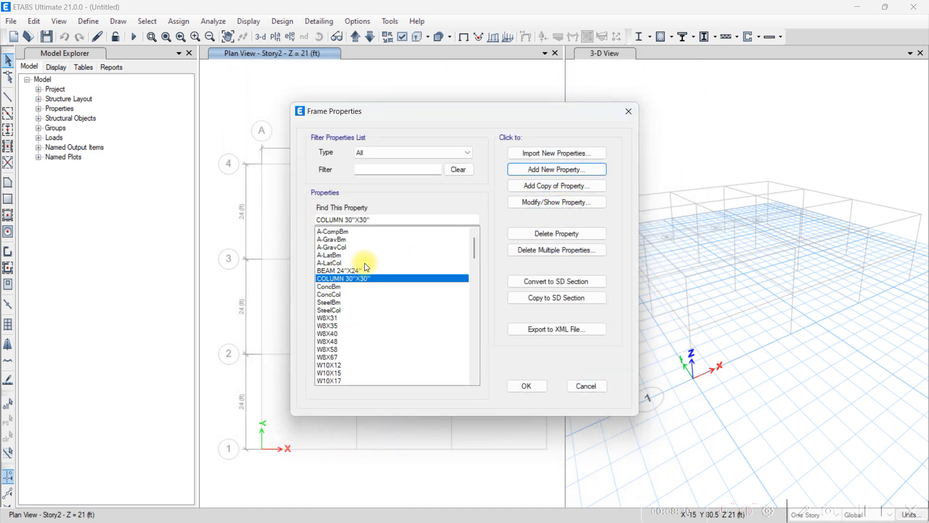
pyautogui.click(543, 248)
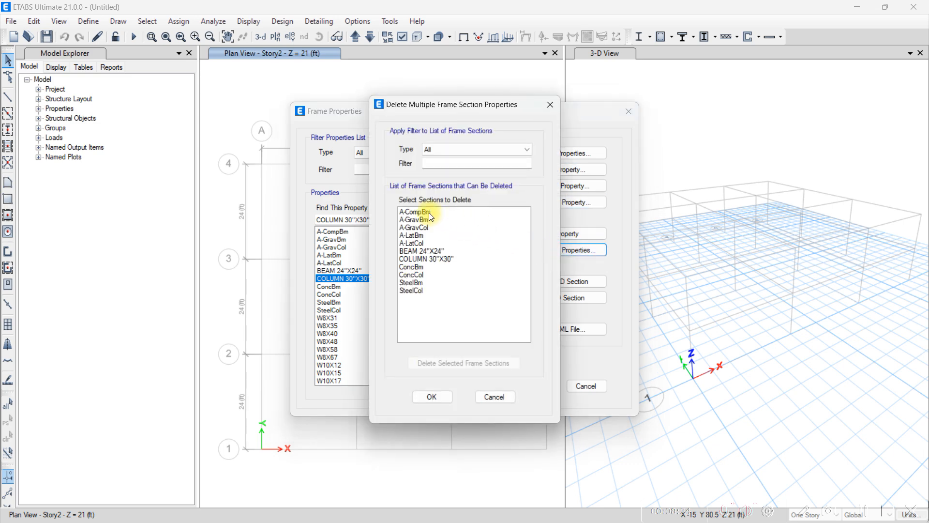
pyautogui.click(429, 212)
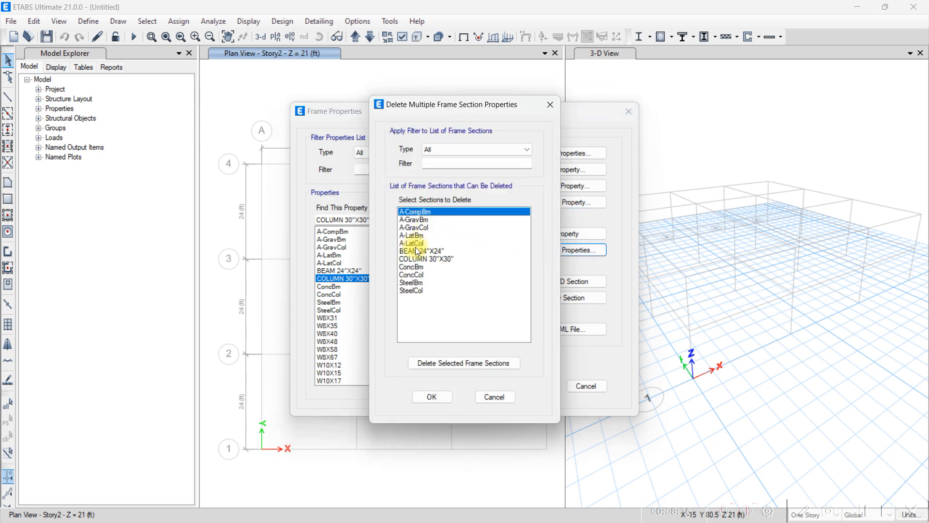
pyautogui.keyDown('shift'); pyautogui.click(415, 243); pyautogui.keyUp('shift')
pyautogui.click(444, 364)
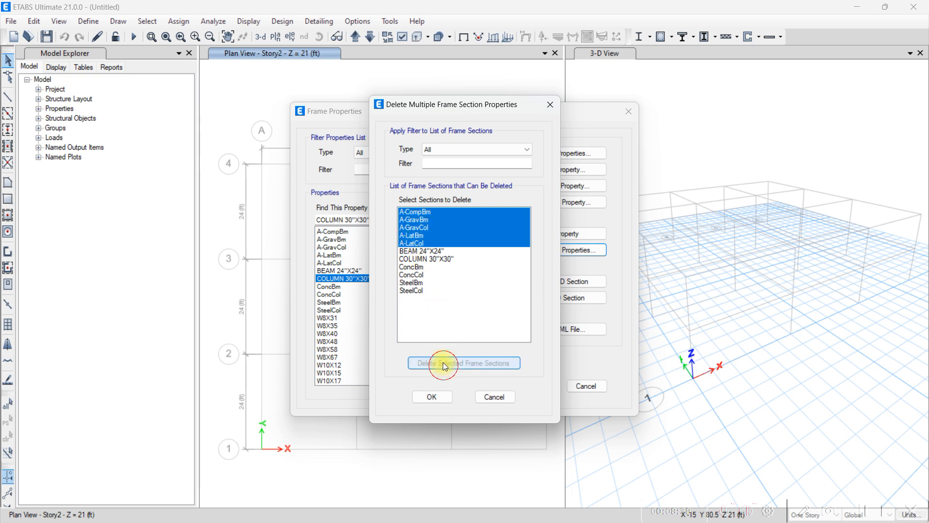
pyautogui.click(416, 229)
pyautogui.scroll(-15, 431, 301)
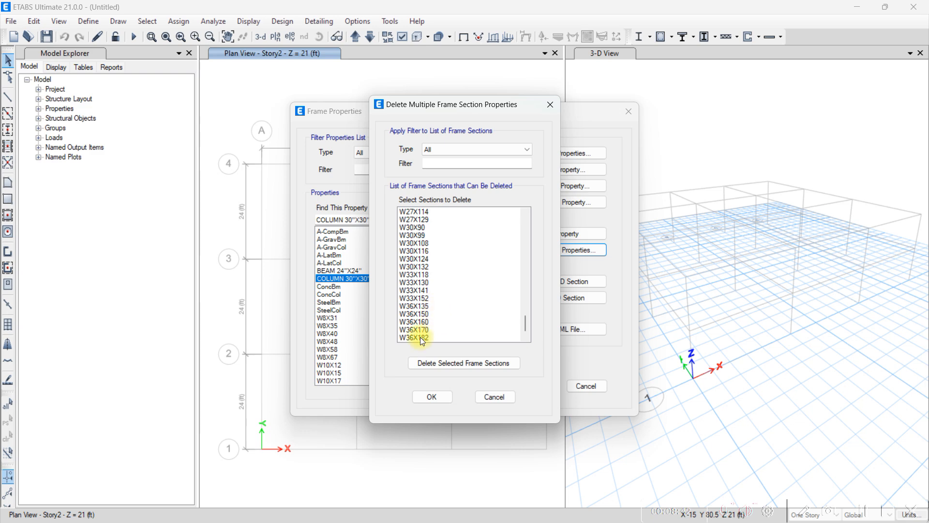
pyautogui.keyDown('shift'); pyautogui.click(420, 336); pyautogui.keyUp('shift')
pyautogui.click(440, 364)
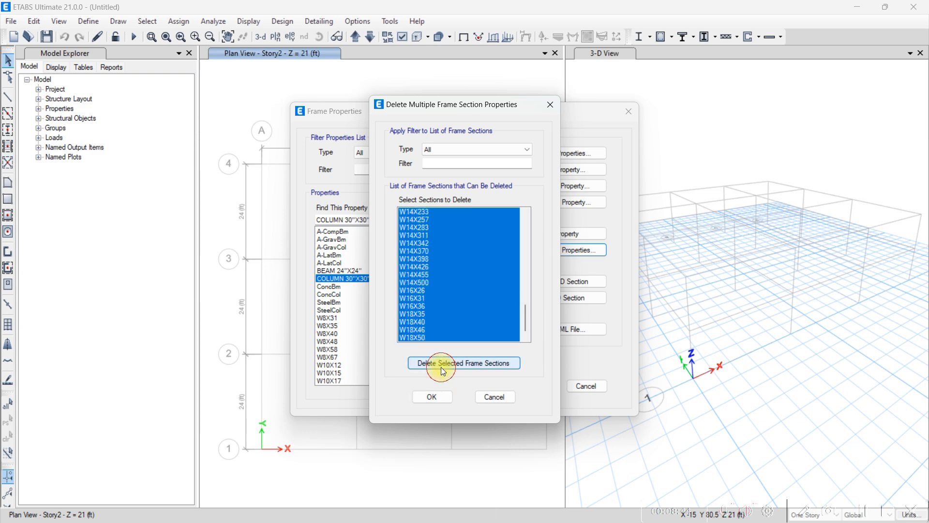
pyautogui.click(432, 397)
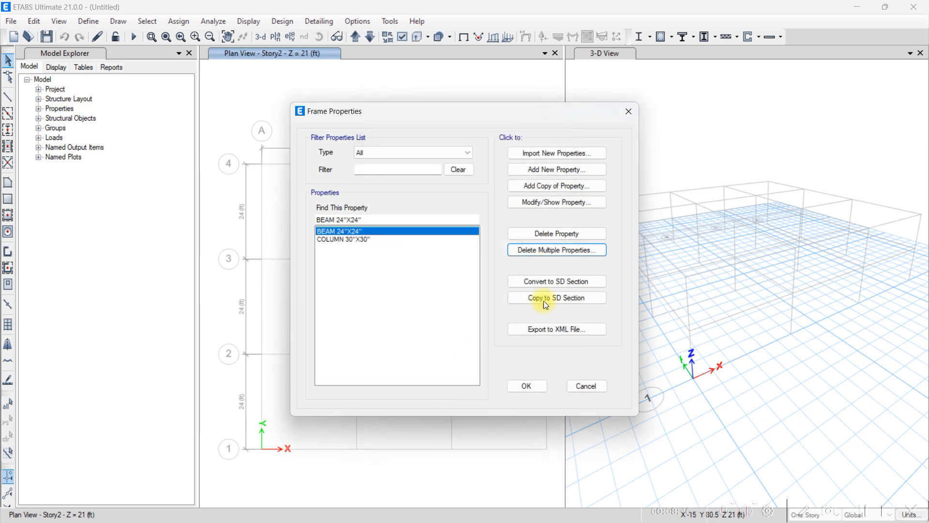
pyautogui.click(526, 384)
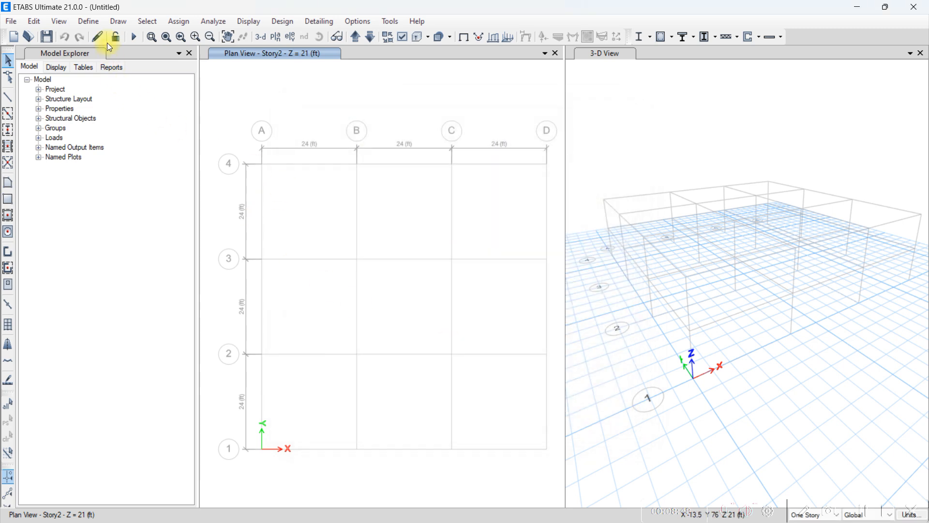
# Add a new slab section named S 6 with 3000Psi as its material
pyautogui.click(96, 25)
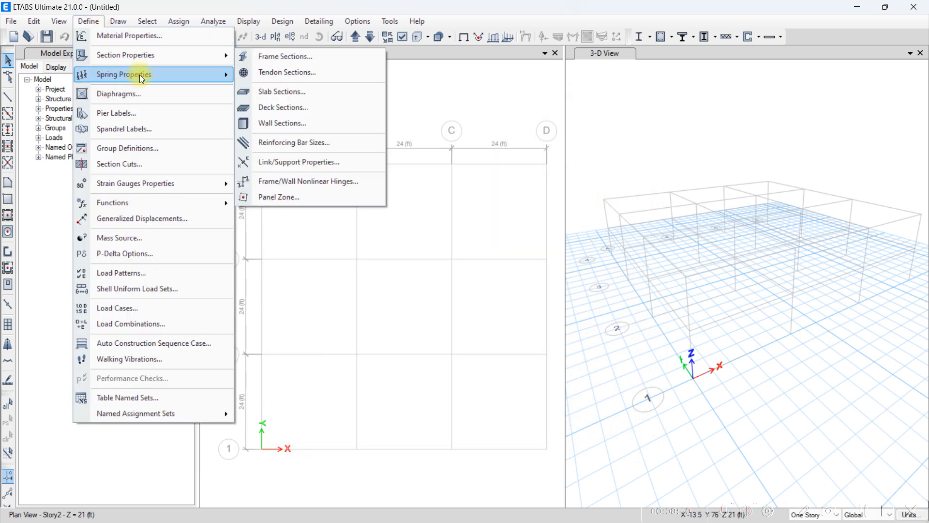
pyautogui.click(271, 91)
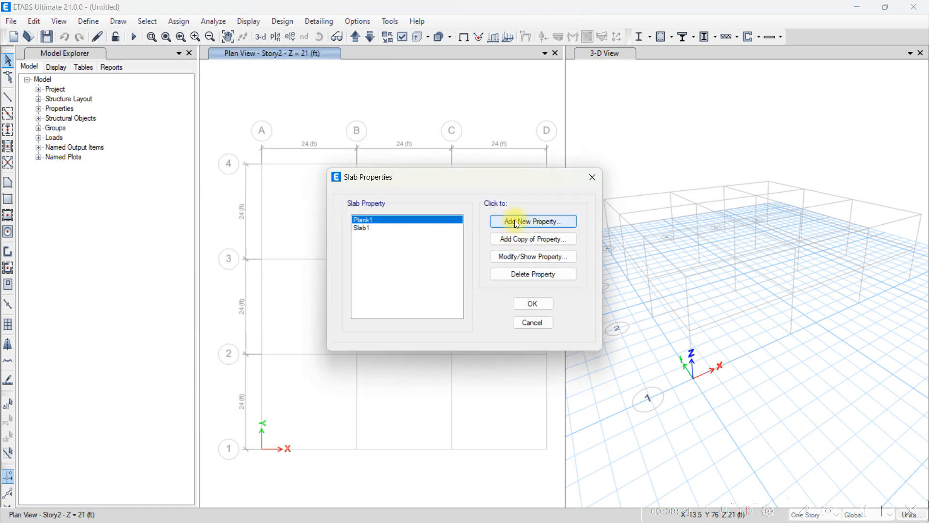
pyautogui.press('Return')
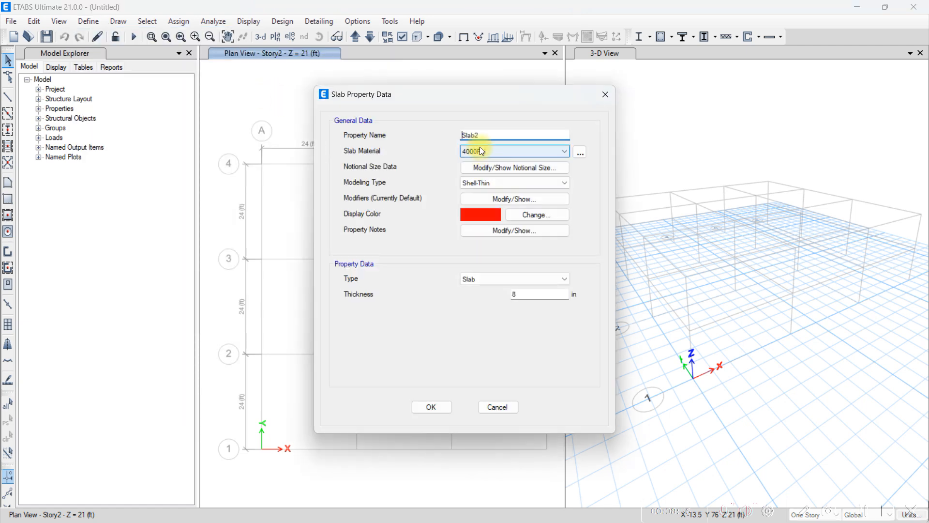
pyautogui.doubleClick(483, 134)
pyautogui.write('S 6')
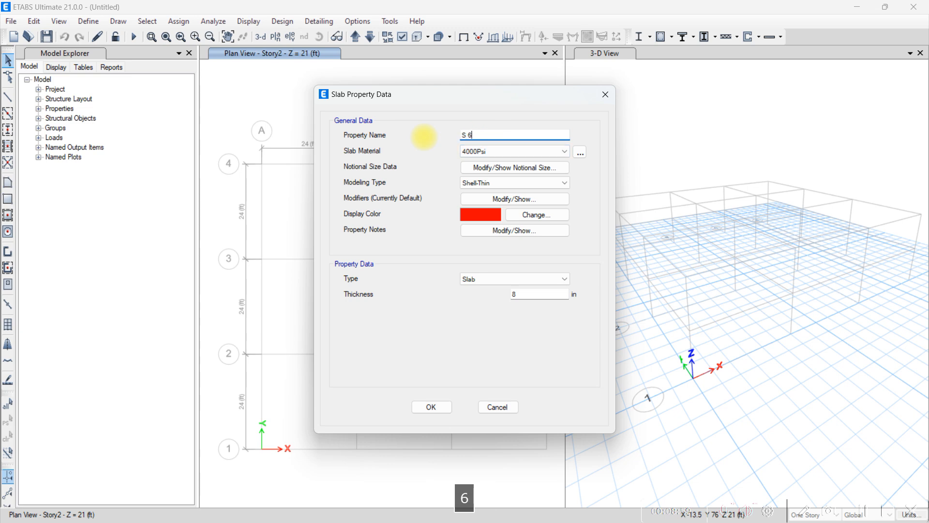
pyautogui.click(489, 151)
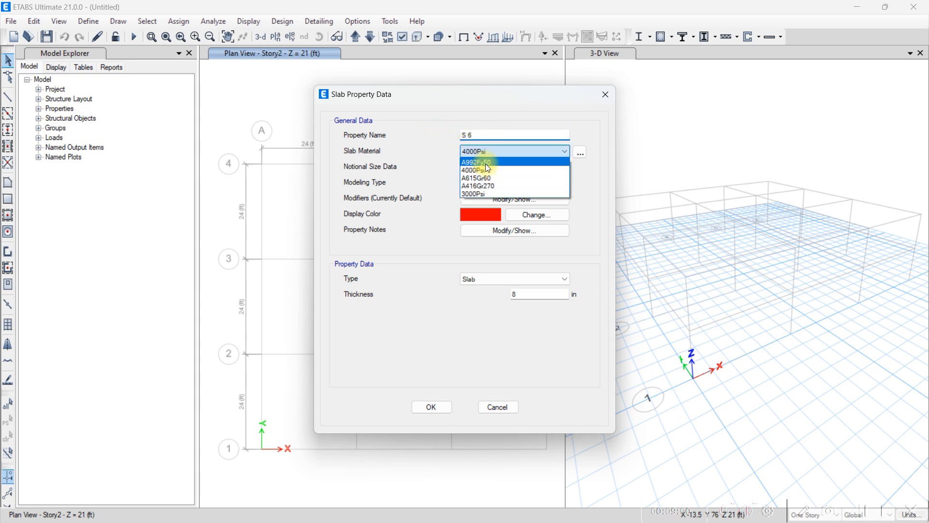
pyautogui.click(486, 193)
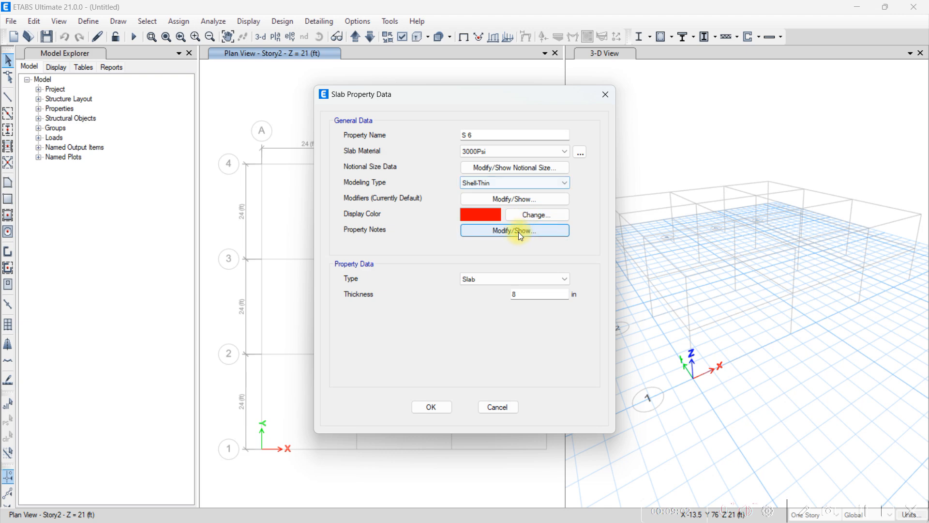
# Set the slab's stiffness modifiers for bending m11, m22 and m12 to 0.25
pyautogui.click(513, 199)
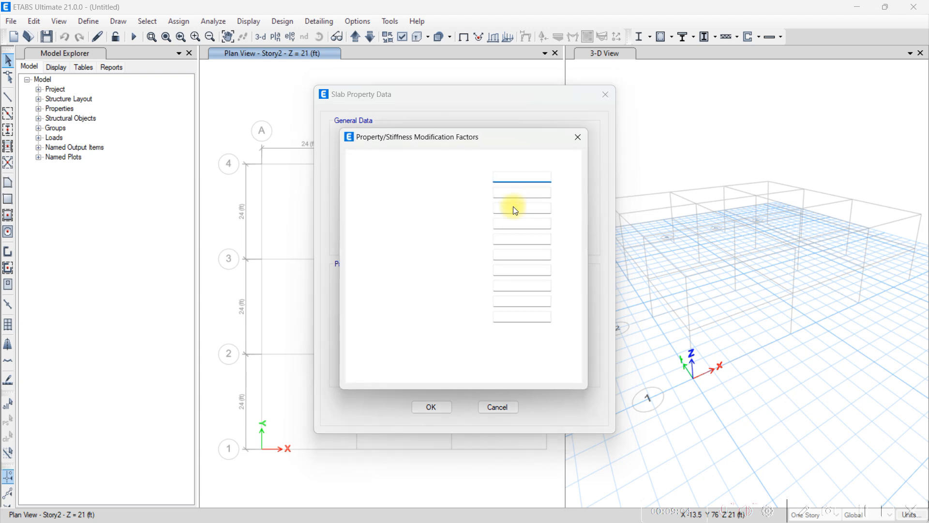
pyautogui.doubleClick(503, 222)
pyautogui.write('0.25')
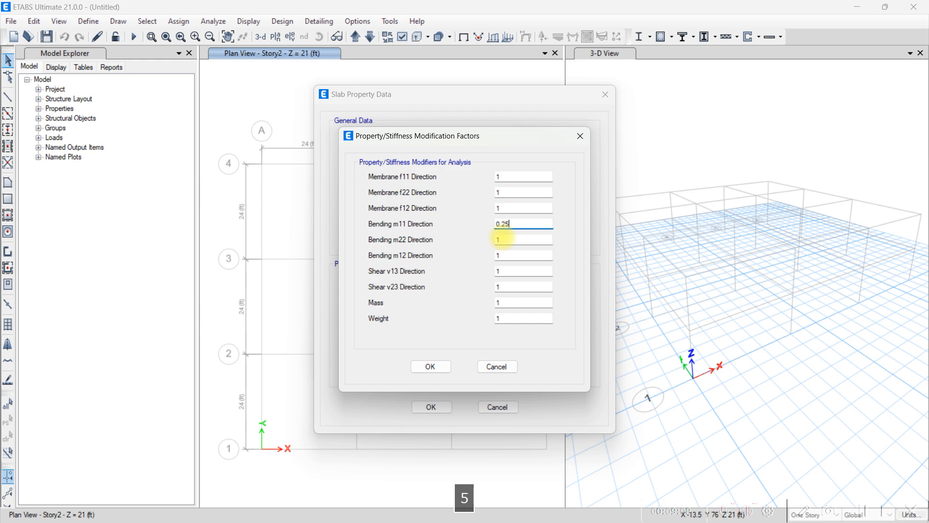
pyautogui.doubleClick(503, 237)
pyautogui.write('0.25')
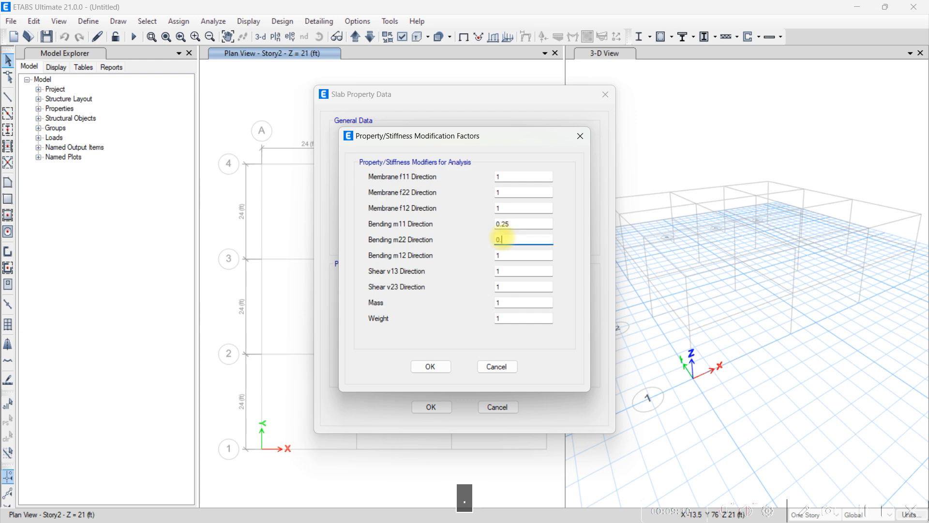
pyautogui.press('Tab')
pyautogui.write('0.25')
pyautogui.click(430, 366)
# Set the slab thickness to 6 in and accept the slab properties
pyautogui.doubleClick(523, 295)
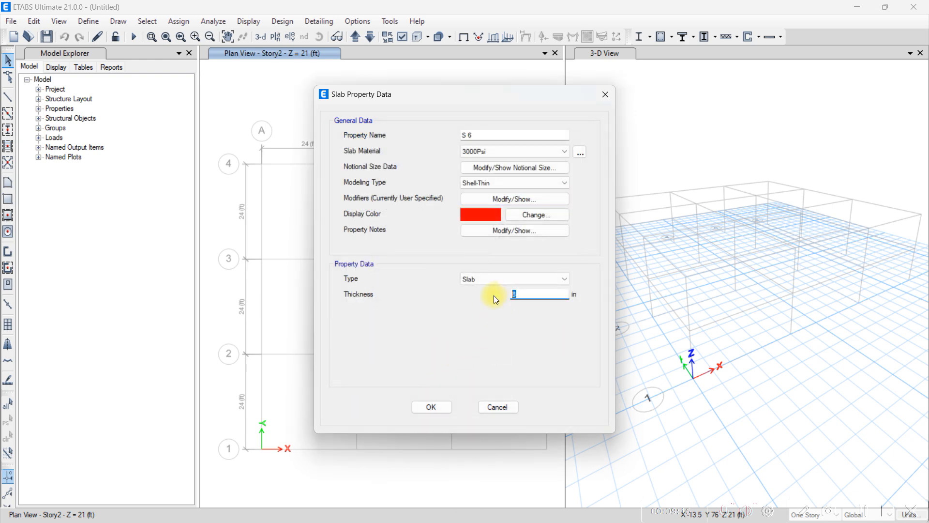
pyautogui.write('6')
pyautogui.click(443, 408)
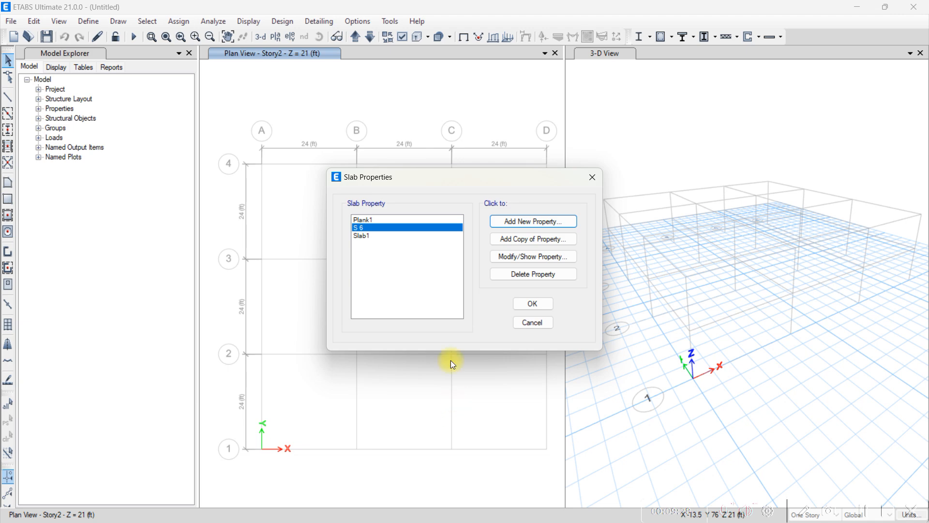
pyautogui.click(540, 309)
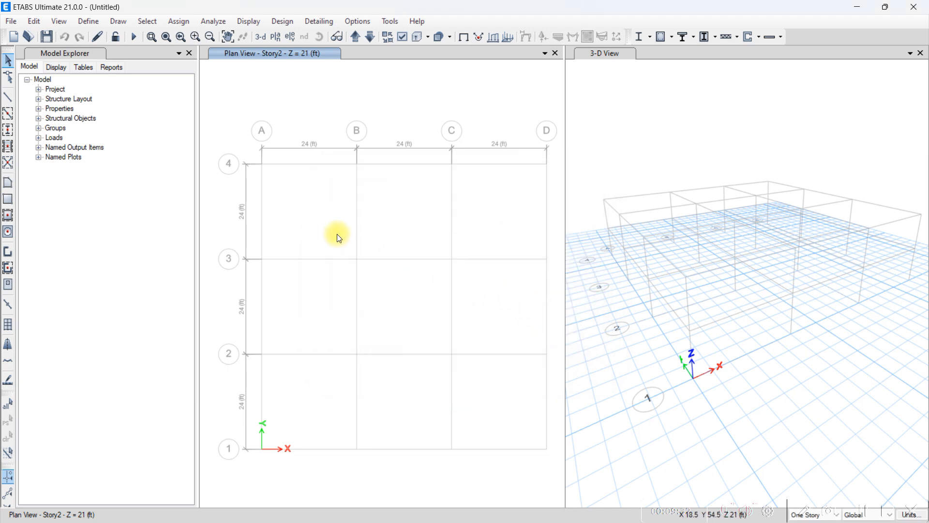
# Restore the program window to a smaller size and set drawing to apply to All Stories
pyautogui.click(879, 10)
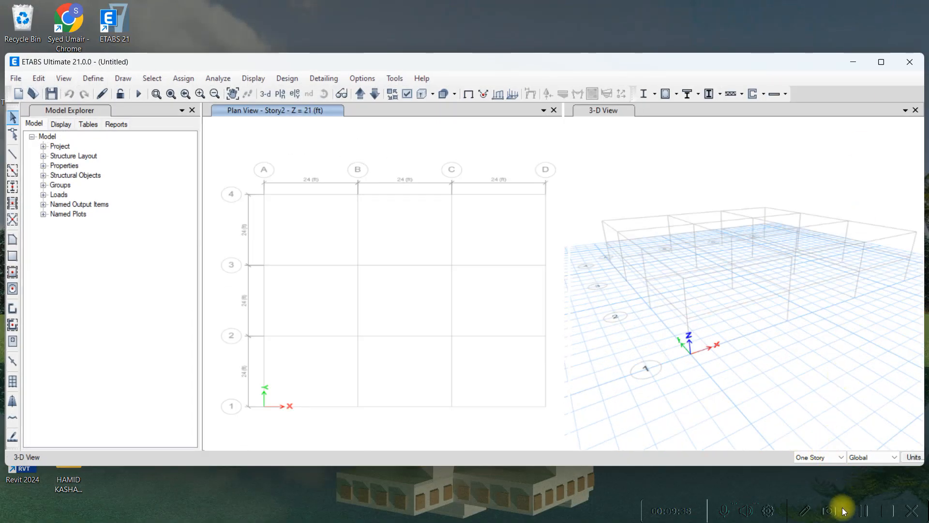
pyautogui.click(821, 457)
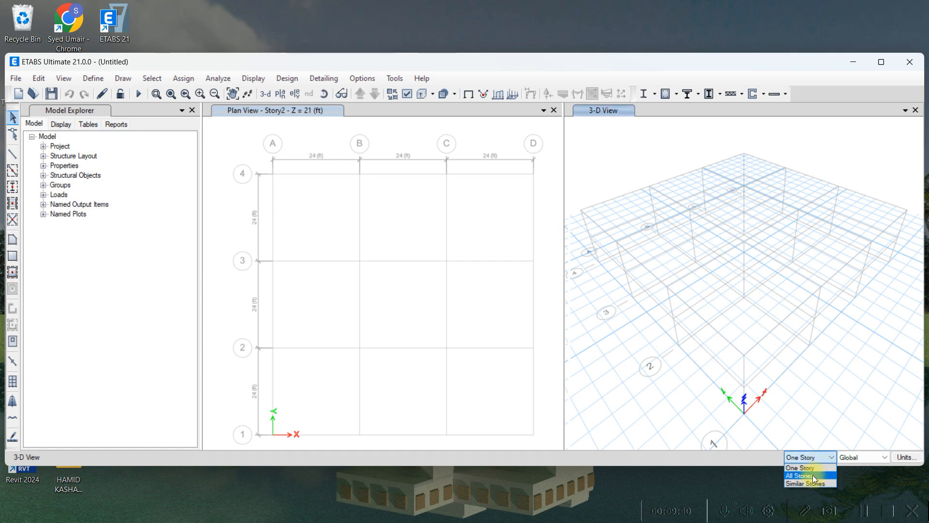
pyautogui.click(812, 474)
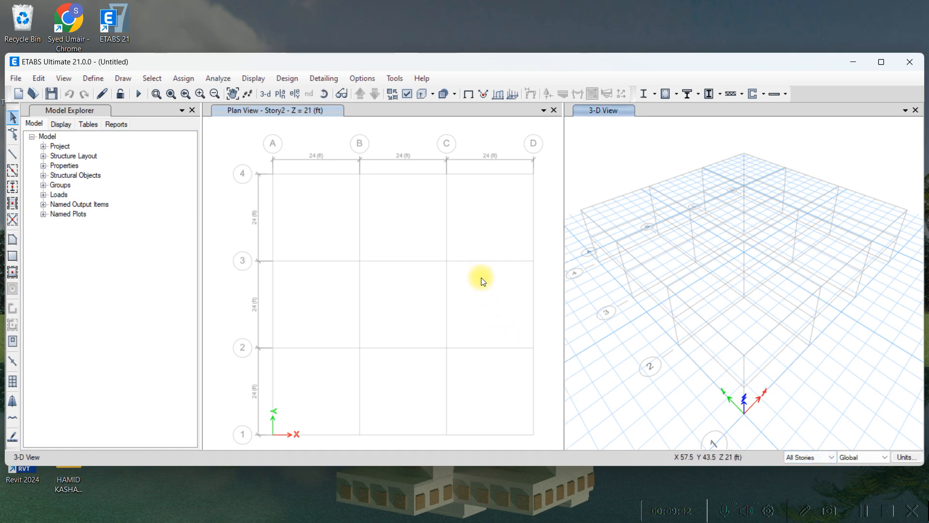
# Quick-draw COLUMN 30"X30" columns at all grid intersections from A to D and 1 to 4 in the plan view
pyautogui.click(16, 187)
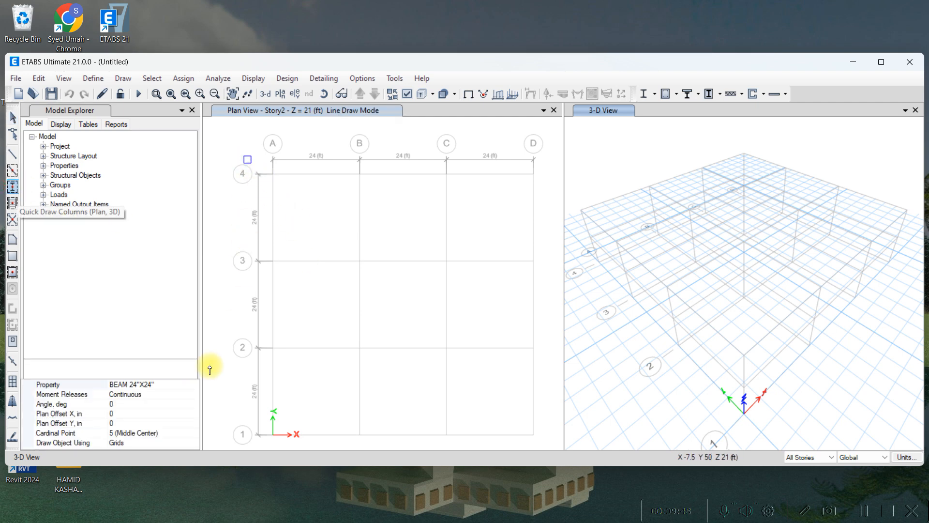
pyautogui.click(190, 385)
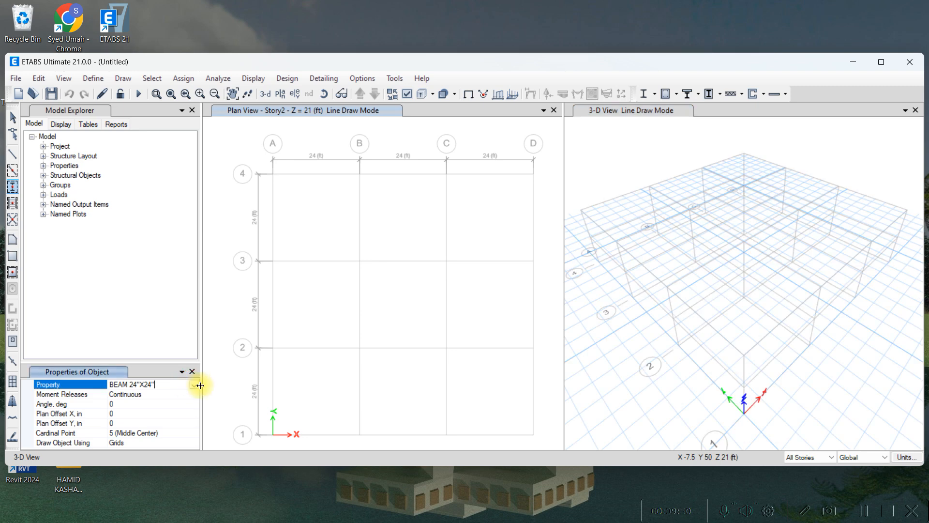
pyautogui.click(195, 386)
pyautogui.click(157, 405)
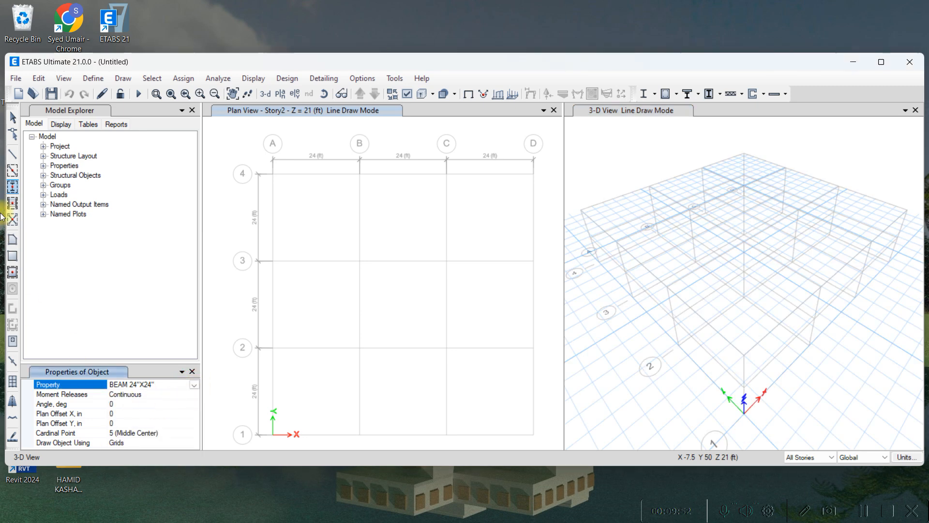
pyautogui.click(16, 192)
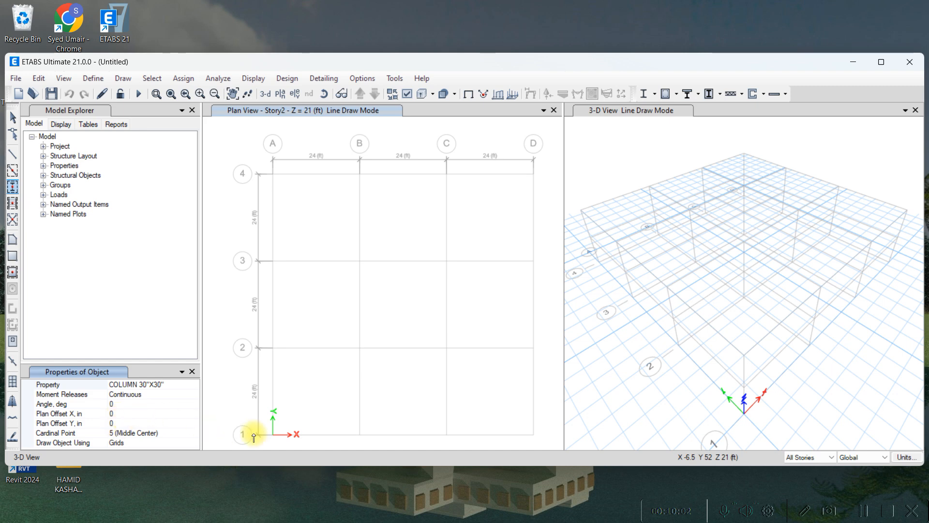
pyautogui.moveTo(259, 165); pyautogui.dragTo(543, 444)
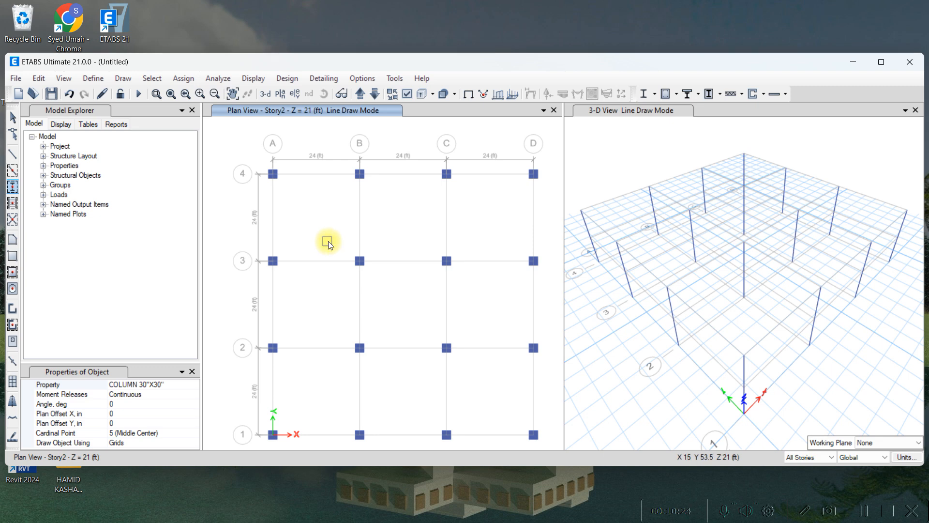
pyautogui.press('Escape')
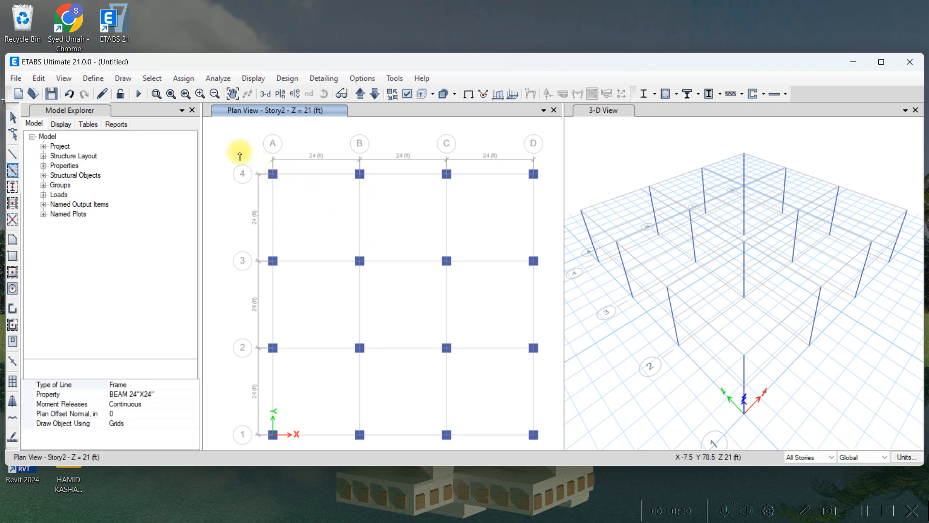
# Quick-draw BEAM 24"X24" beams along all the grid lines in the plan view
pyautogui.moveTo(241, 150)
pyautogui.mouseDown()
pyautogui.moveTo(458, 381)
pyautogui.moveTo(553, 444)
pyautogui.mouseUp()
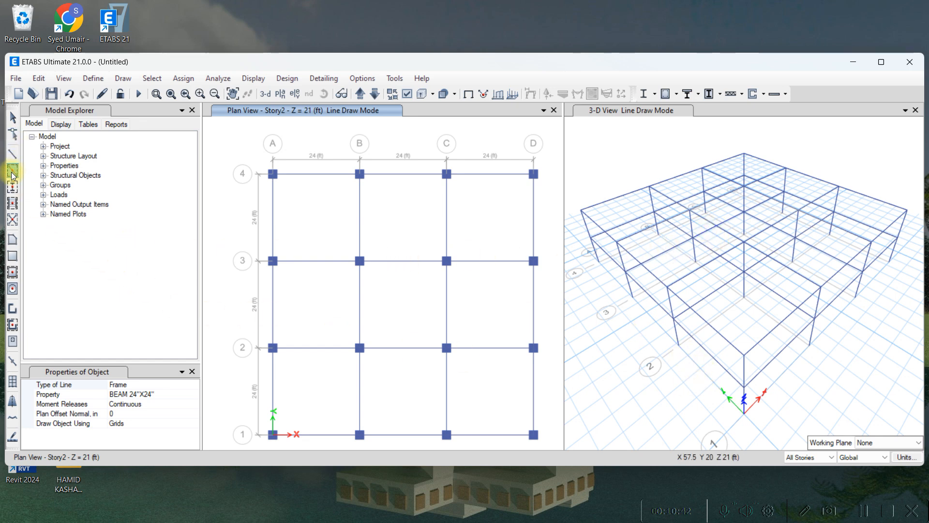
# Draw a rectangular Slab1 floor panel through grid points A-4, A-3, B-3 and B-4
pyautogui.click(14, 241)
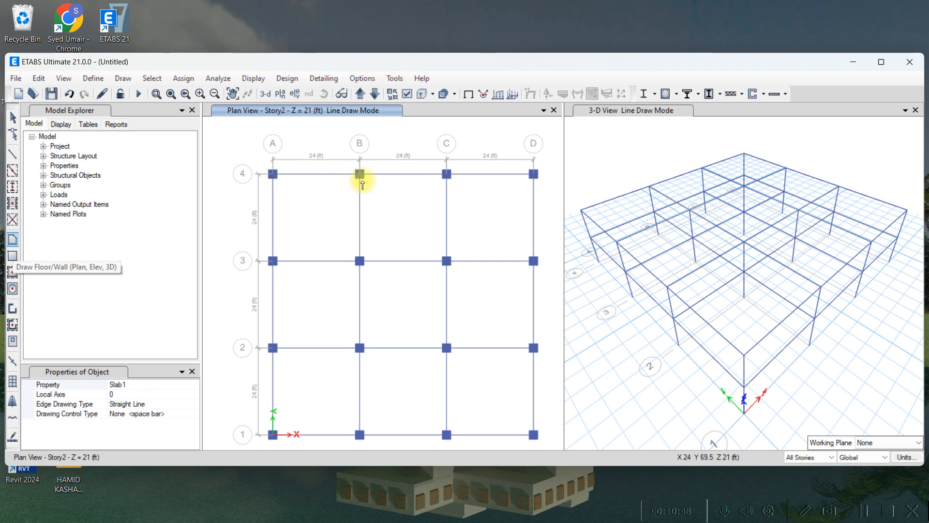
pyautogui.click(273, 176)
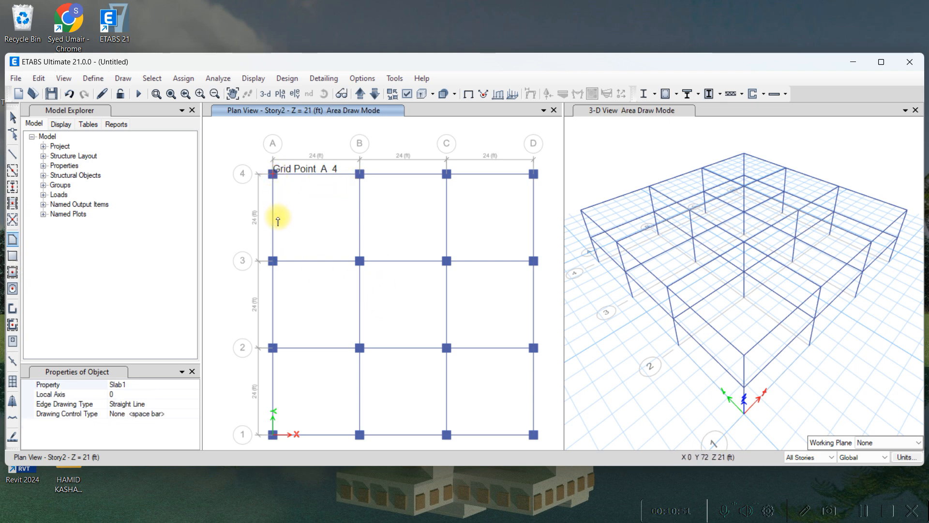
pyautogui.click(273, 262)
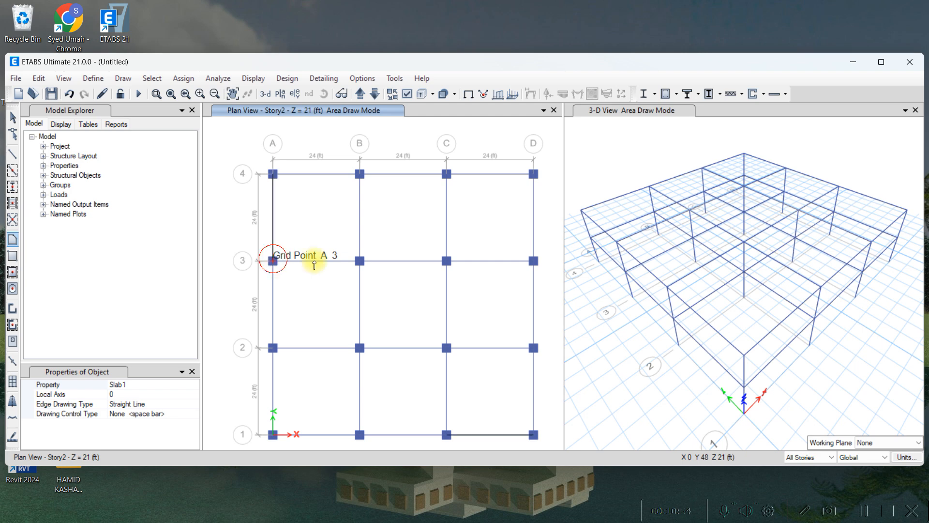
pyautogui.click(360, 261)
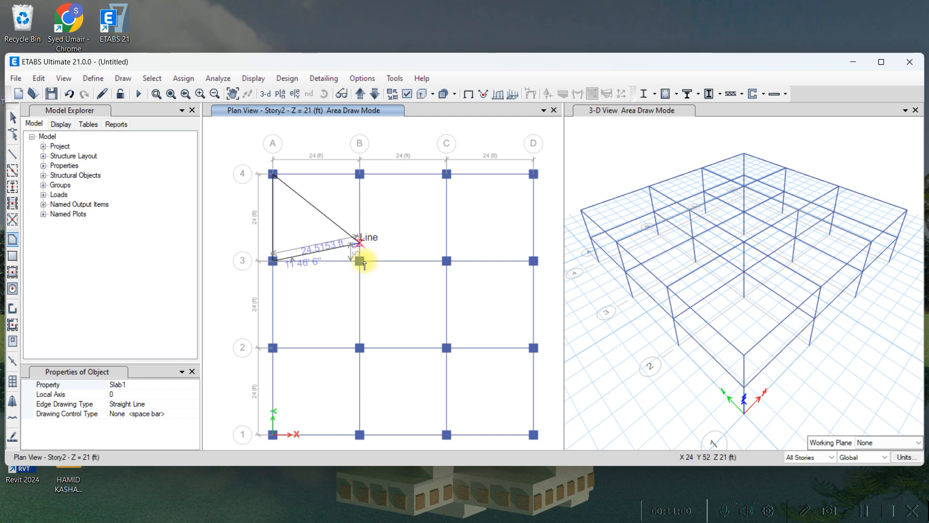
pyautogui.click(359, 174)
pyautogui.press('Escape')
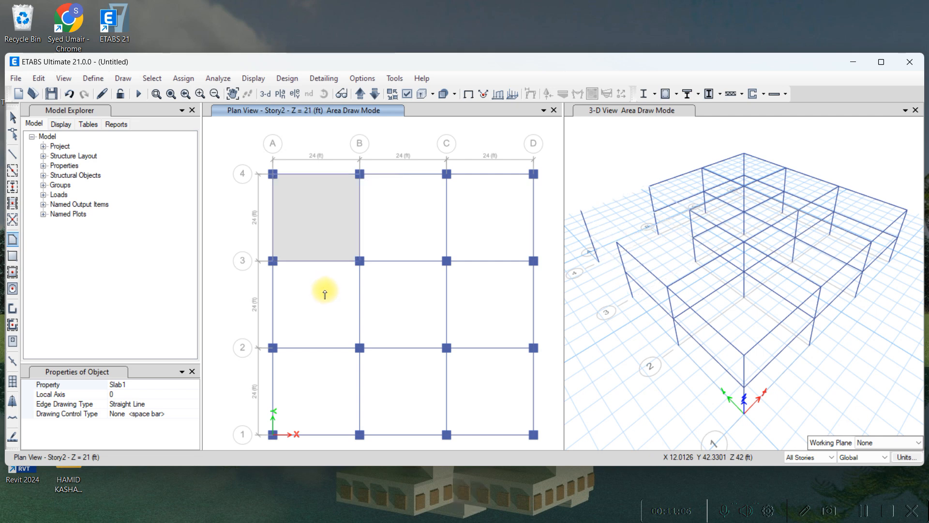
# Delete the Slab1 panel between grids A–B and 3–4 on all stories
pyautogui.press('Escape')
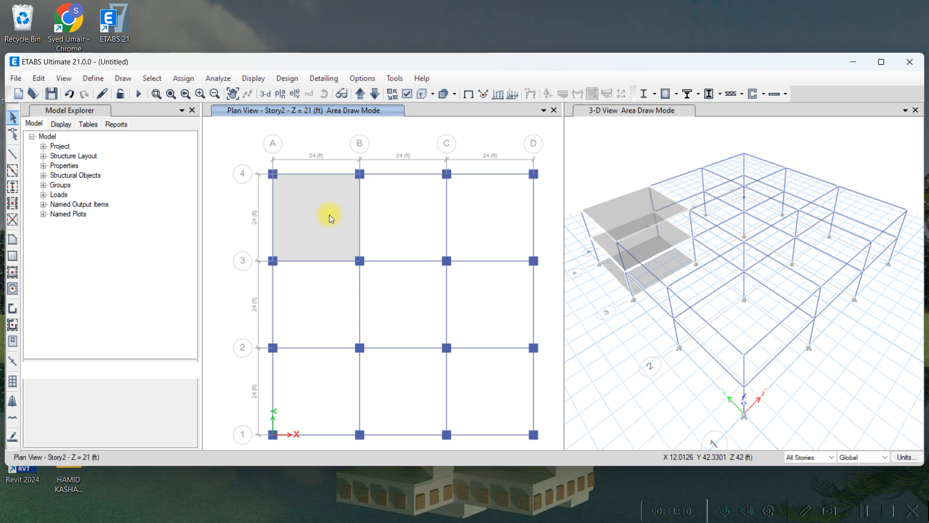
pyautogui.click(324, 220)
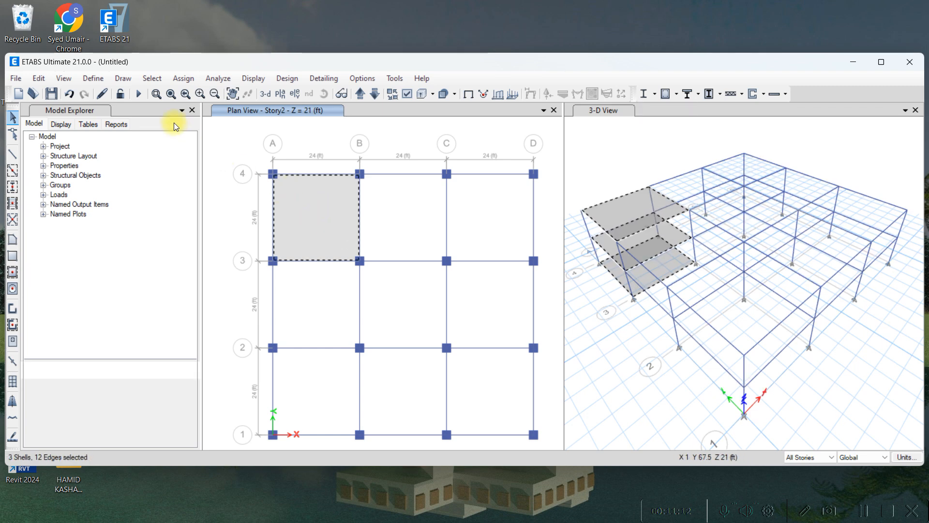
pyautogui.click(49, 79)
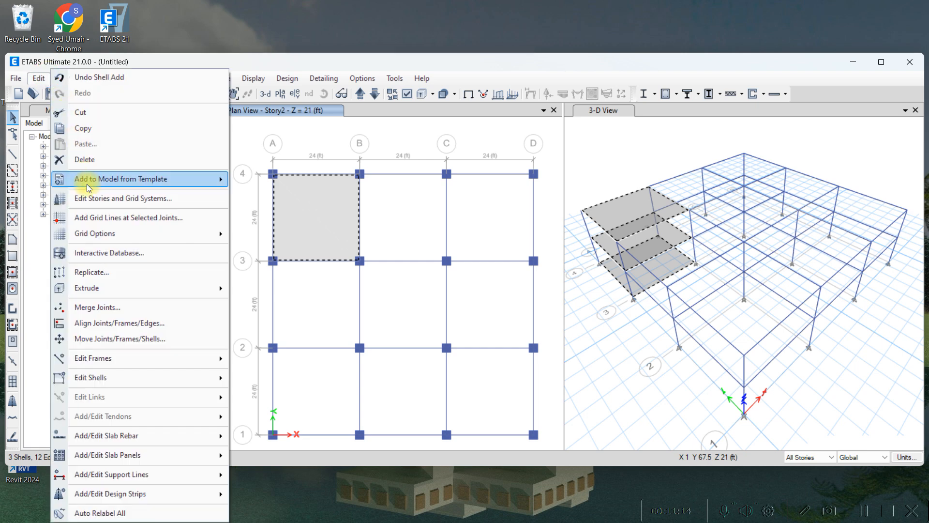
pyautogui.click(202, 159)
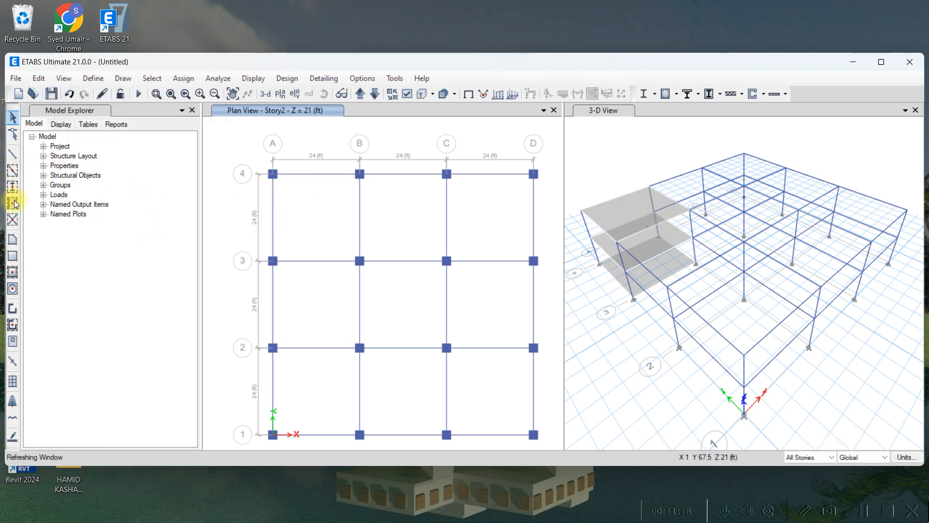
# Quick-draw S 6 floor slabs in all nine bays between grids A–D and 1–4 with All Stories active
pyautogui.click(13, 272)
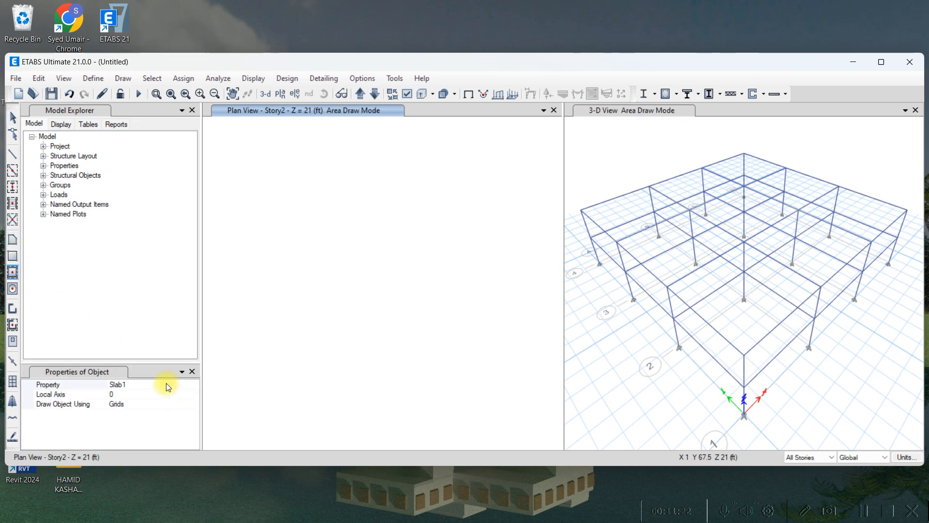
pyautogui.click(193, 385)
pyautogui.click(193, 384)
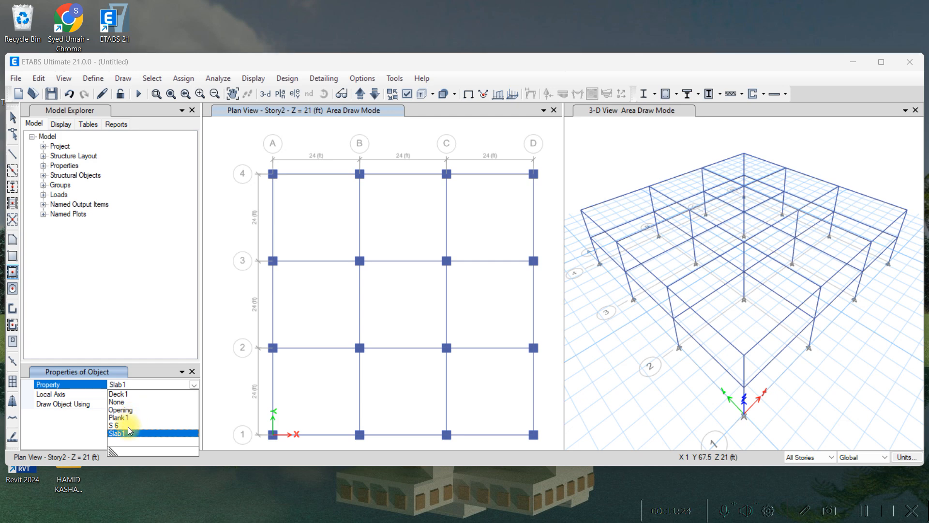
pyautogui.click(128, 425)
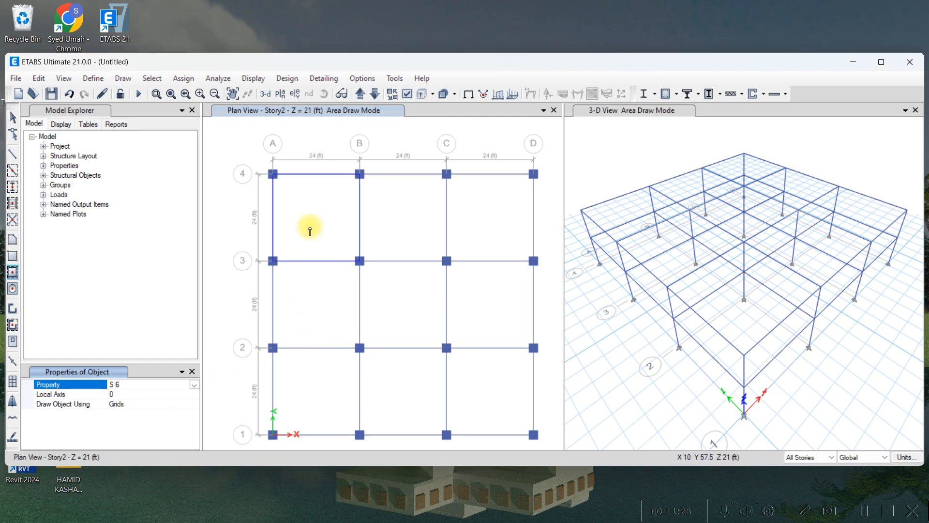
pyautogui.click(14, 276)
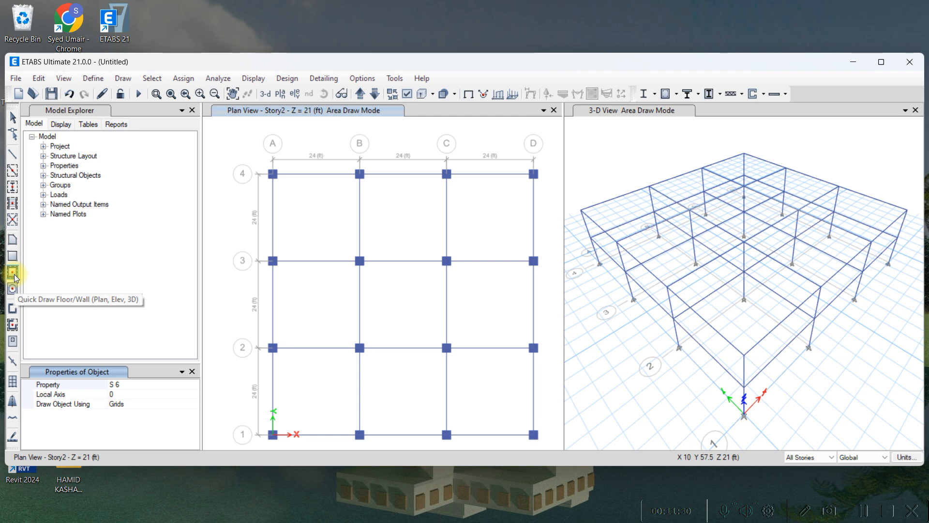
pyautogui.click(321, 228)
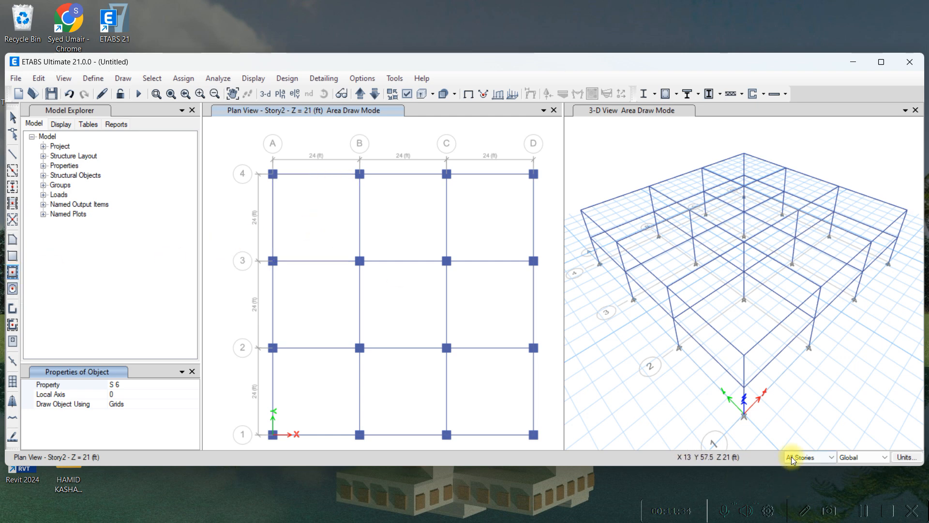
pyautogui.click(295, 236)
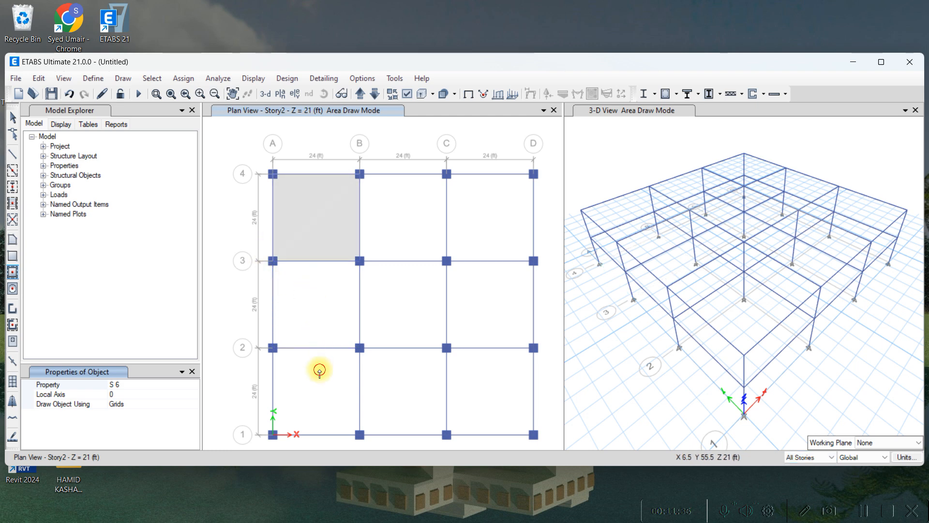
pyautogui.click(395, 235)
pyautogui.click(475, 220)
pyautogui.click(489, 298)
pyautogui.click(488, 371)
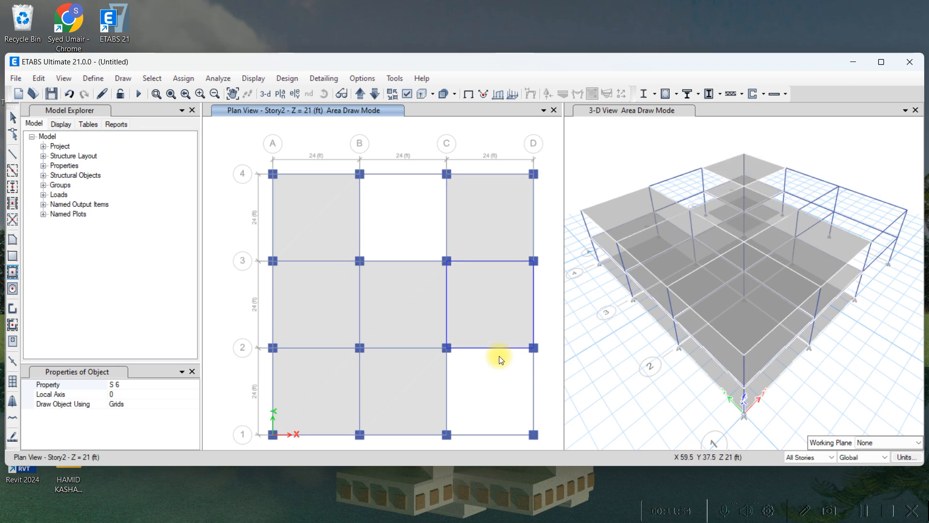
pyautogui.click(498, 356)
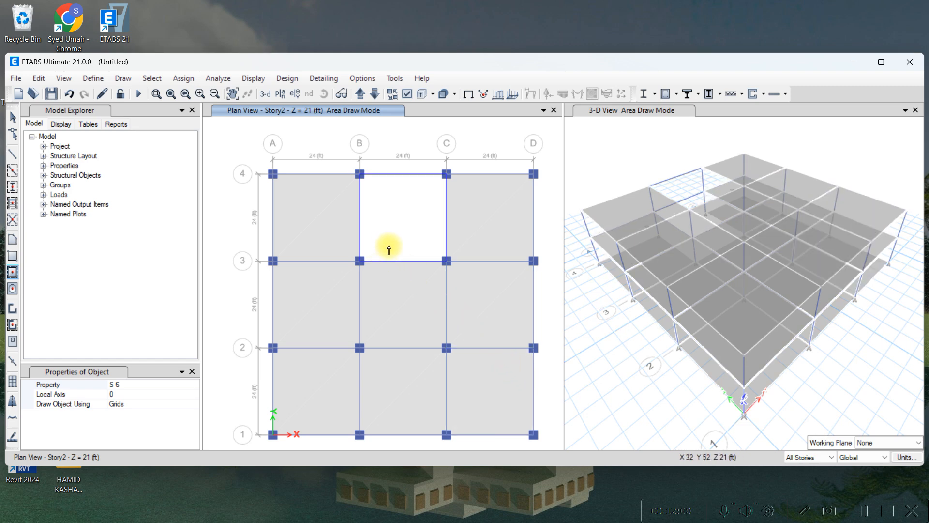
pyautogui.click(399, 218)
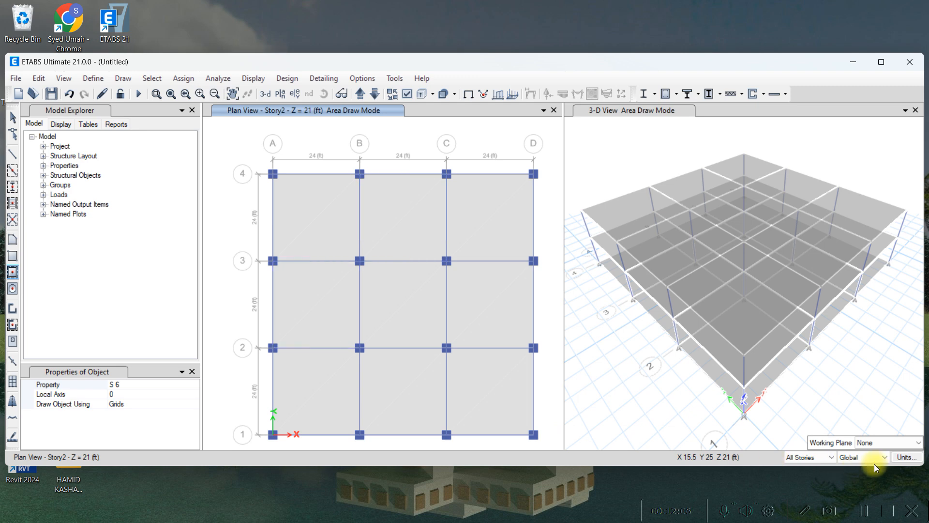
# Limit editing to One Story and bring the plan view down to the Base level
pyautogui.click(817, 456)
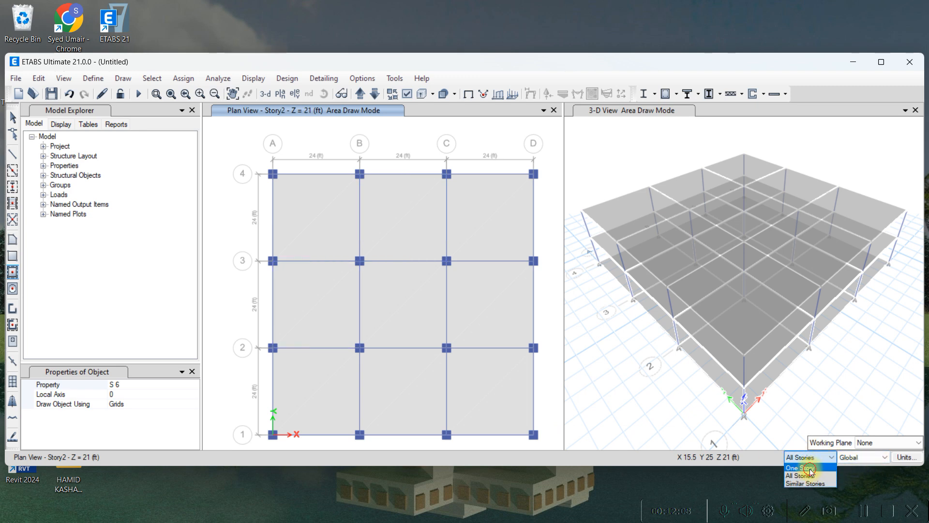
pyautogui.click(810, 468)
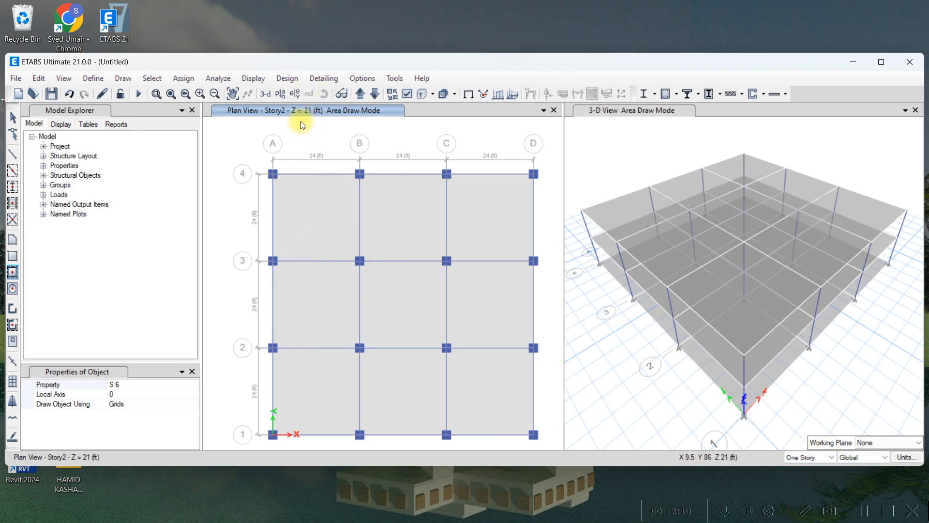
pyautogui.press('Escape')
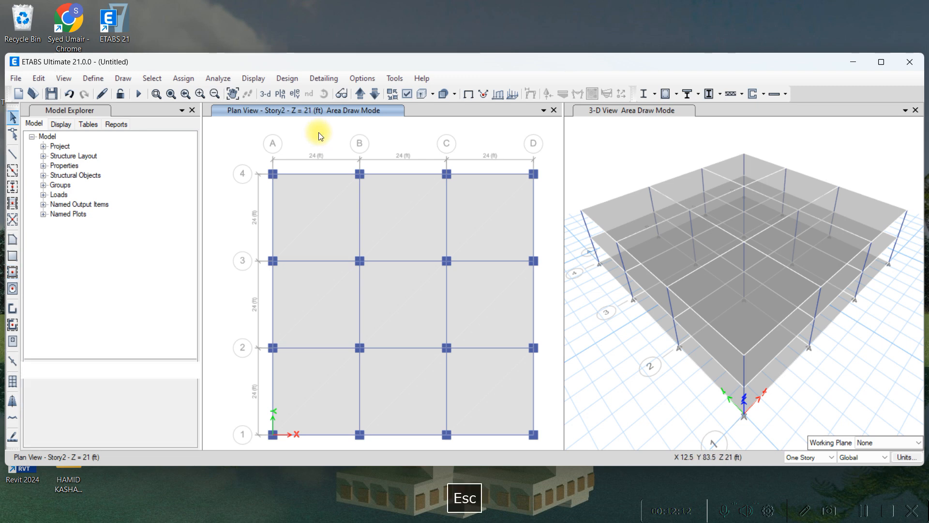
pyautogui.click(374, 94)
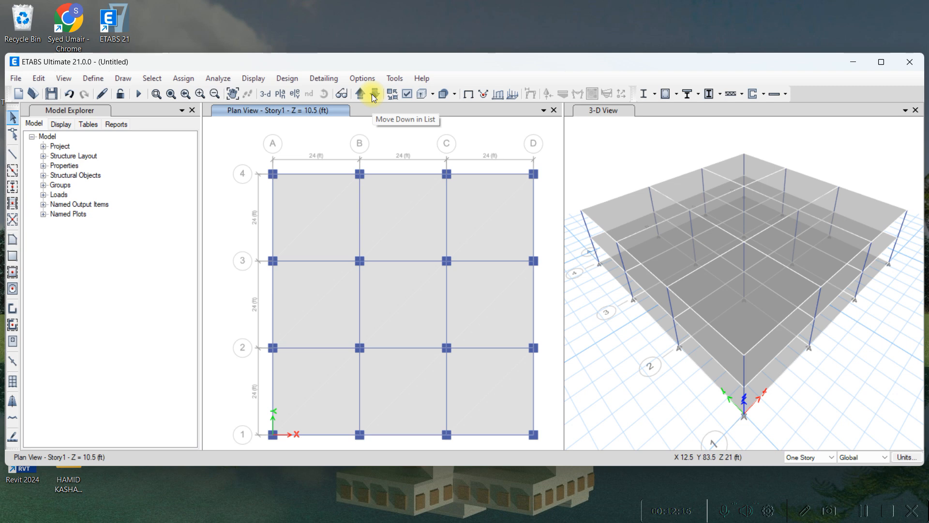
pyautogui.click(373, 95)
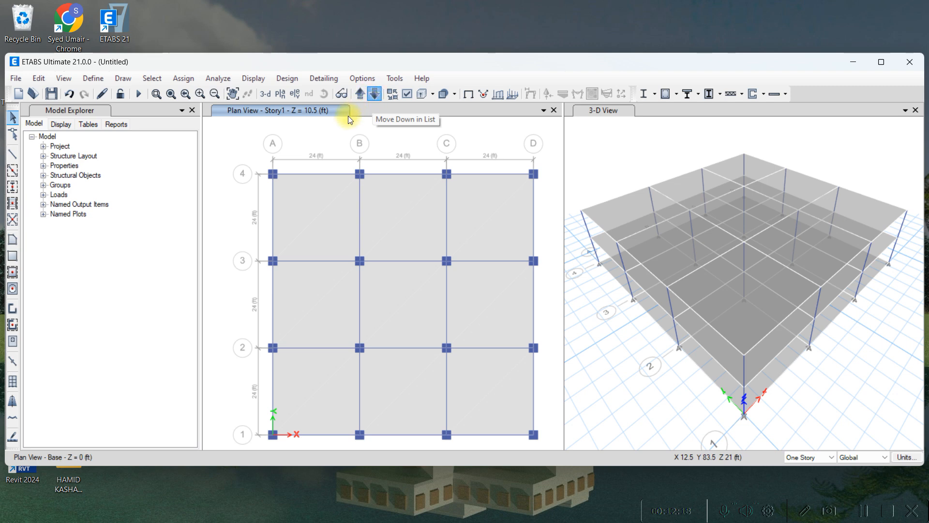
# Delete all nine slab panels at the Base level
pyautogui.click(328, 202)
pyautogui.click(320, 293)
pyautogui.click(330, 386)
pyautogui.click(400, 382)
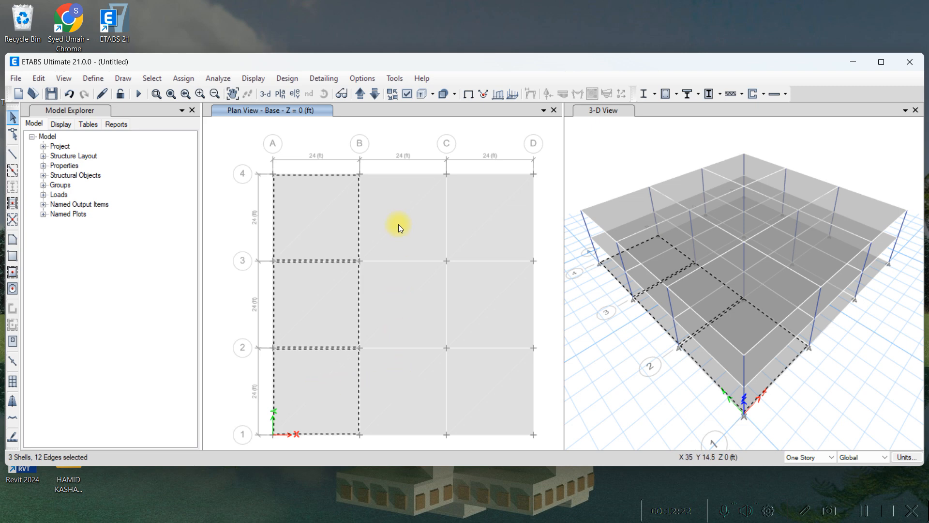
pyautogui.click(481, 360)
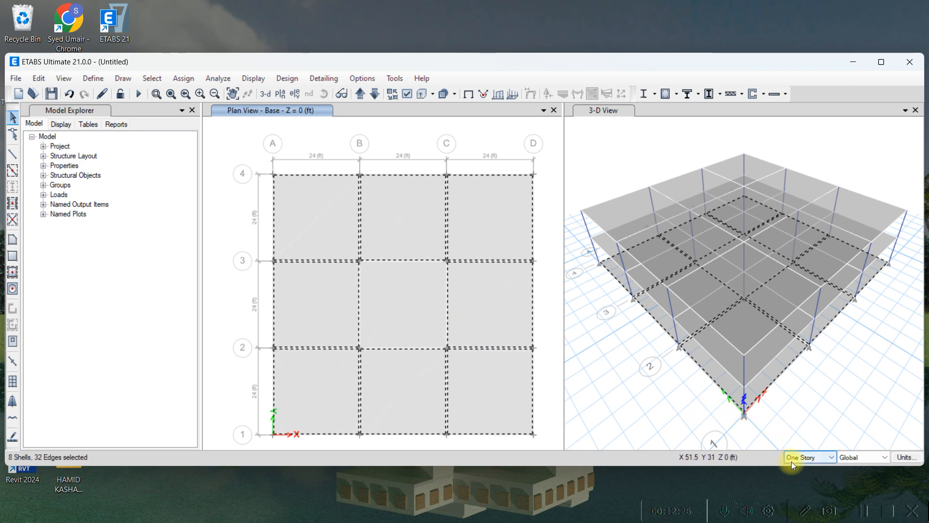
pyautogui.click(405, 321)
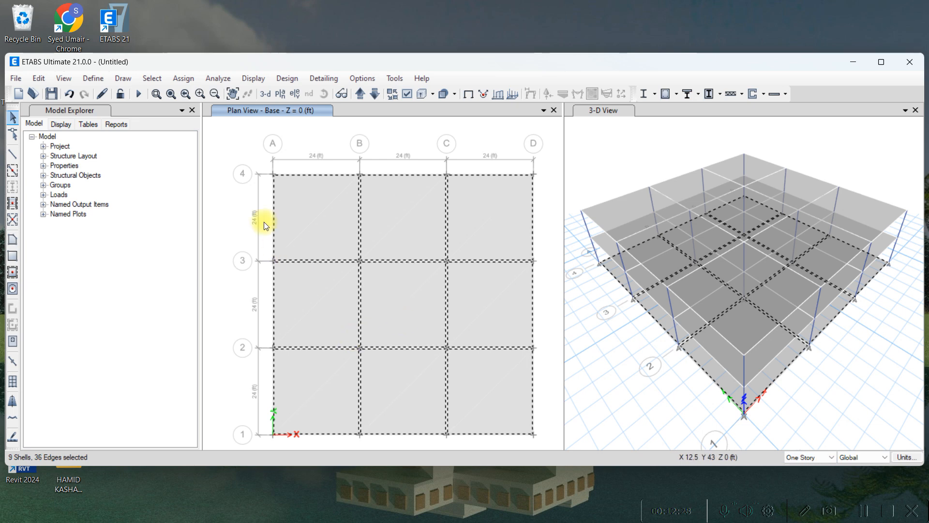
pyautogui.click(39, 77)
pyautogui.click(82, 160)
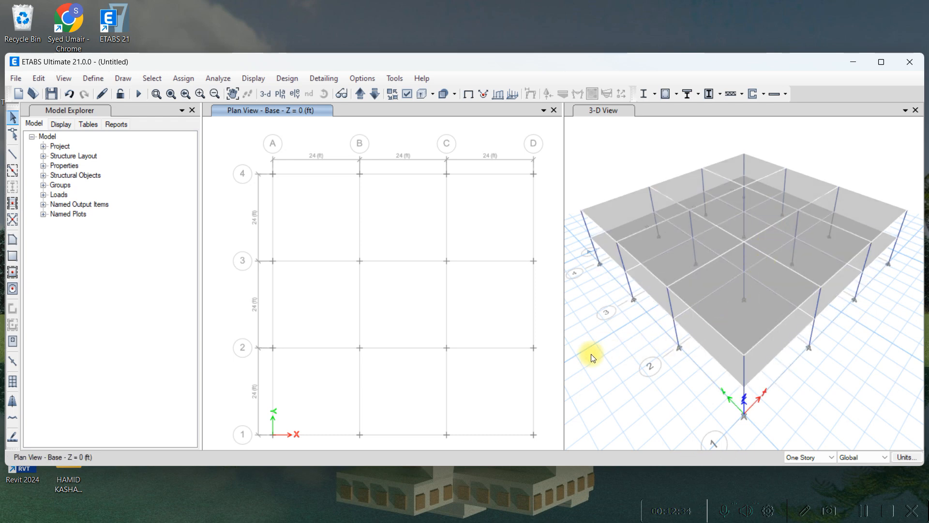
# Move the plan view up to Story1 and set the story scope to All Stories
pyautogui.click(361, 96)
pyautogui.click(824, 457)
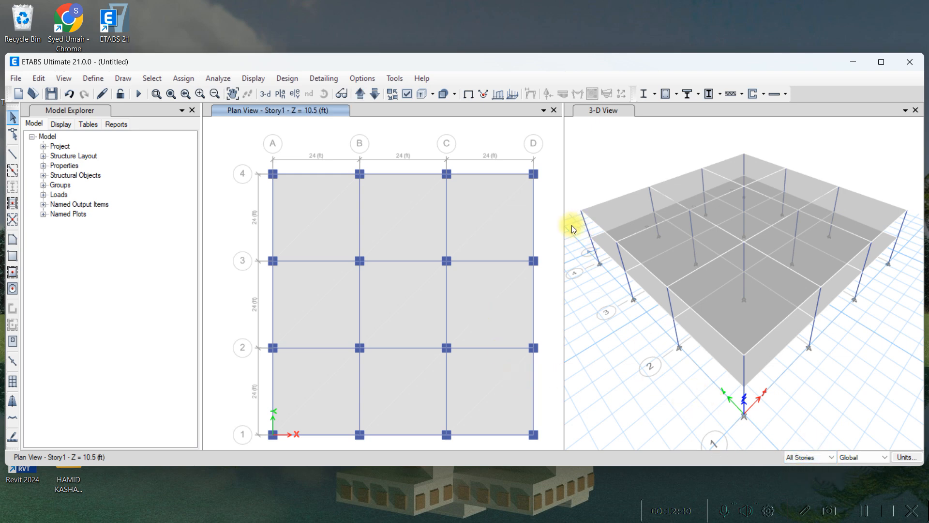
pyautogui.click(93, 78)
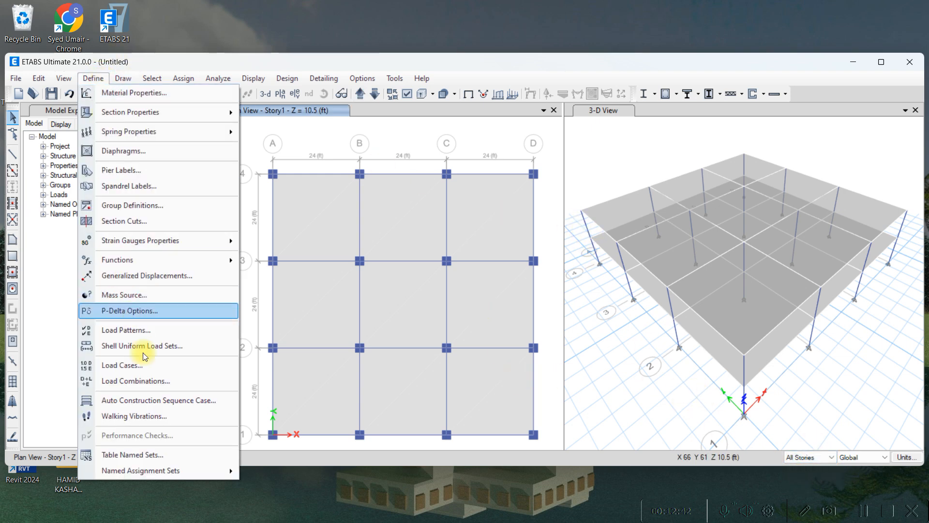
pyautogui.click(140, 329)
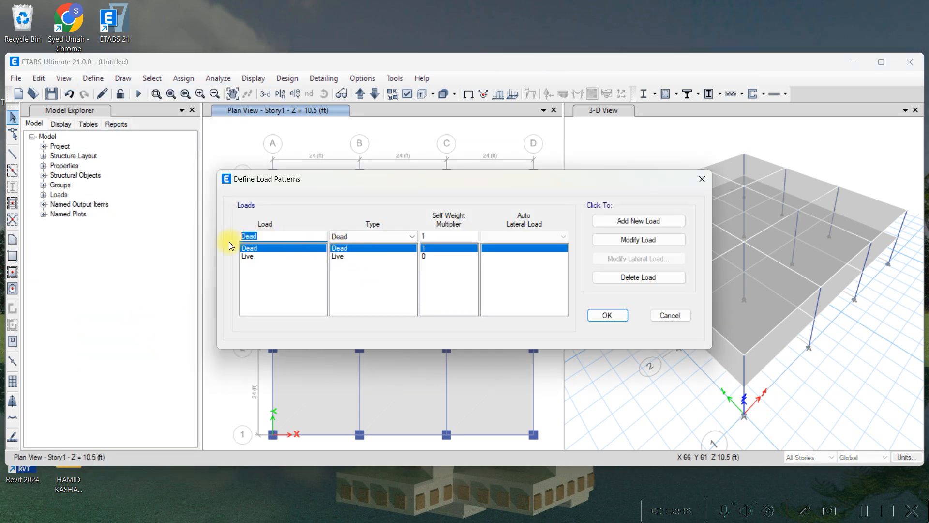
pyautogui.press('Escape')
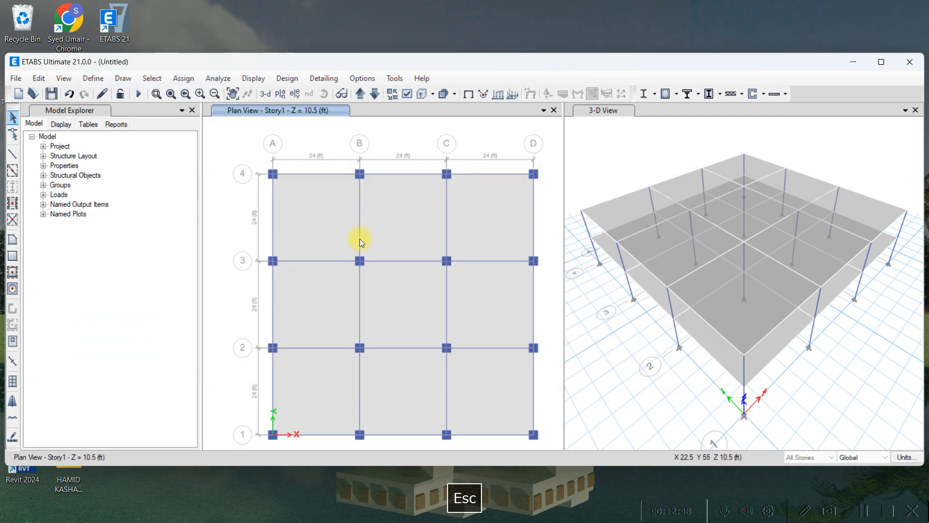
# Add a load pattern named SDL of type Super Dead with a self-weight multiplier of 0
pyautogui.click(96, 79)
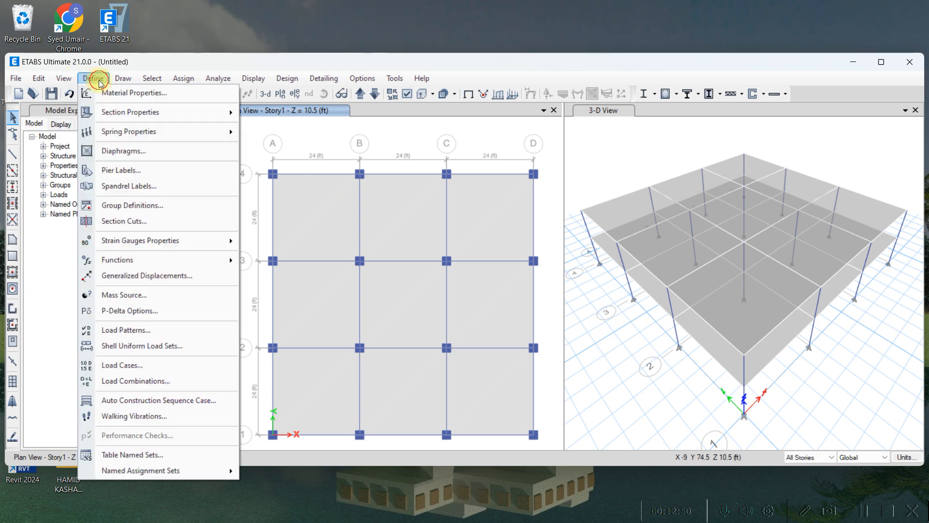
pyautogui.click(131, 331)
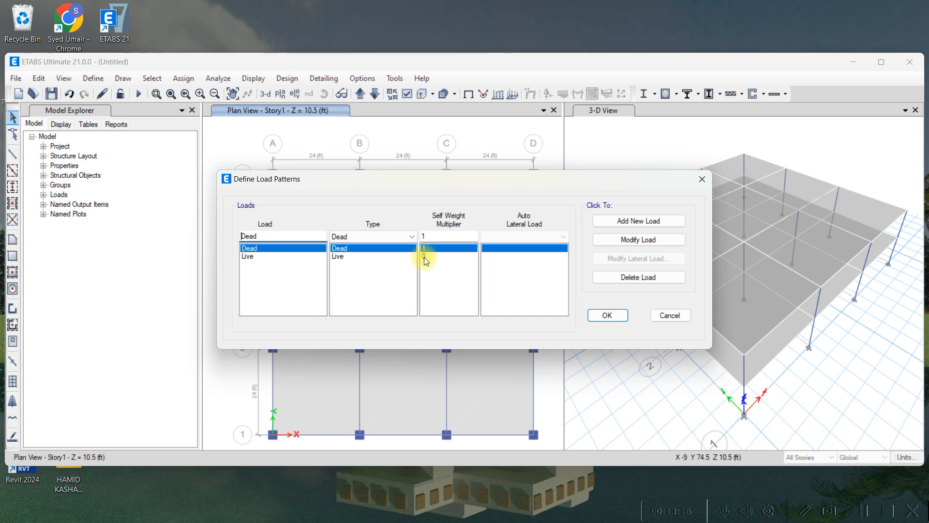
pyautogui.moveTo(285, 236); pyautogui.dragTo(233, 239)
pyautogui.write('SDL')
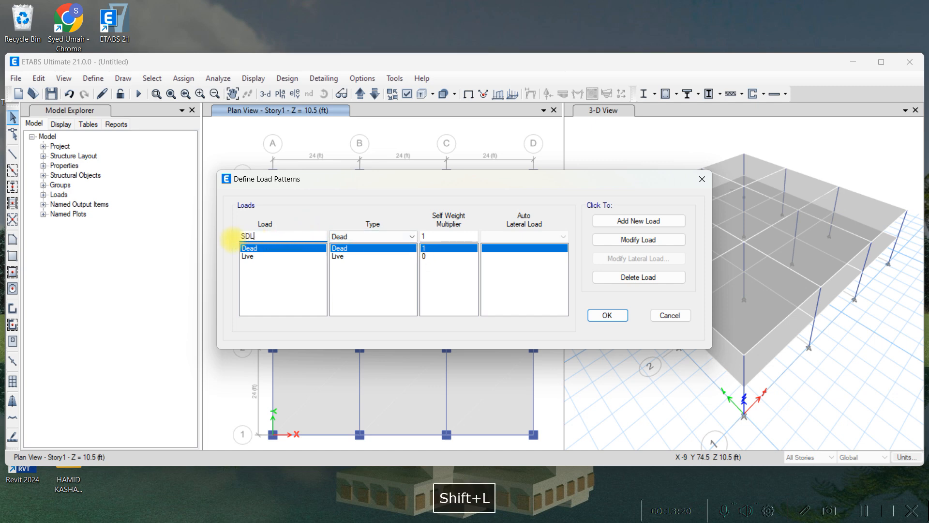
pyautogui.click(367, 236)
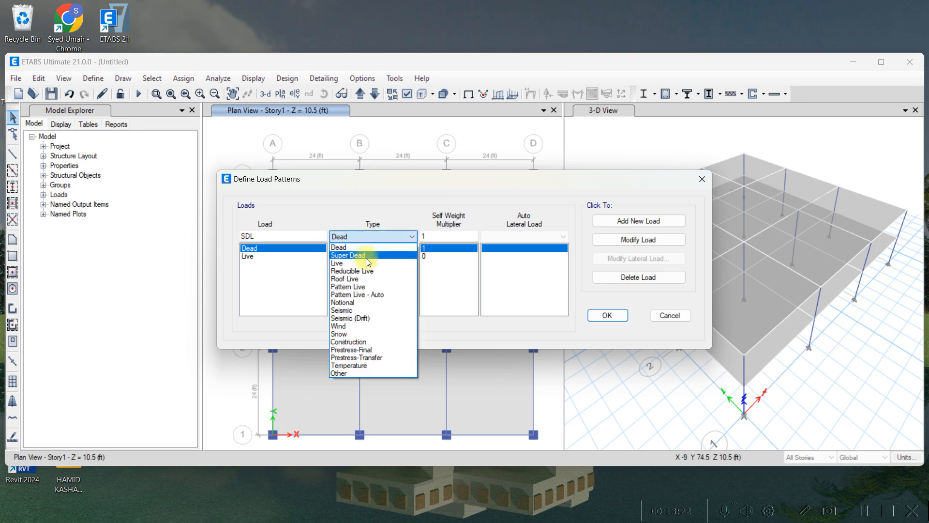
pyautogui.click(364, 256)
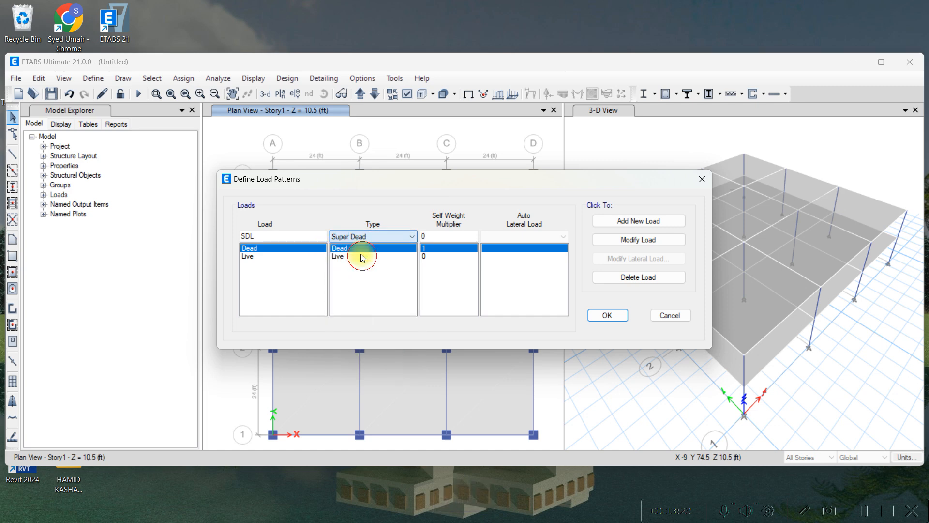
pyautogui.click(617, 220)
# Add a Super Dead load pattern named Wall load with self-weight multiplier 0 and accept the load pattern definitions
pyautogui.moveTo(291, 238); pyautogui.dragTo(222, 239)
pyautogui.write('Wall')
pyautogui.write('load')
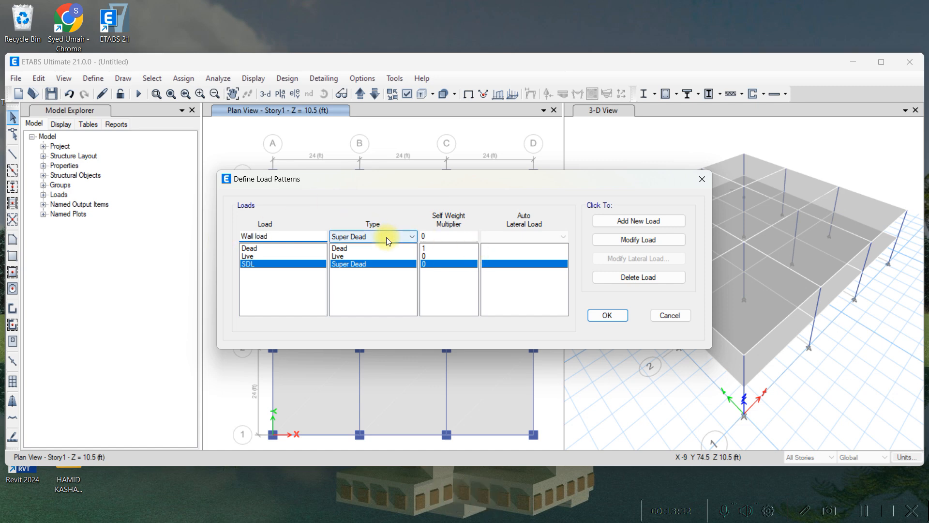
pyautogui.click(613, 215)
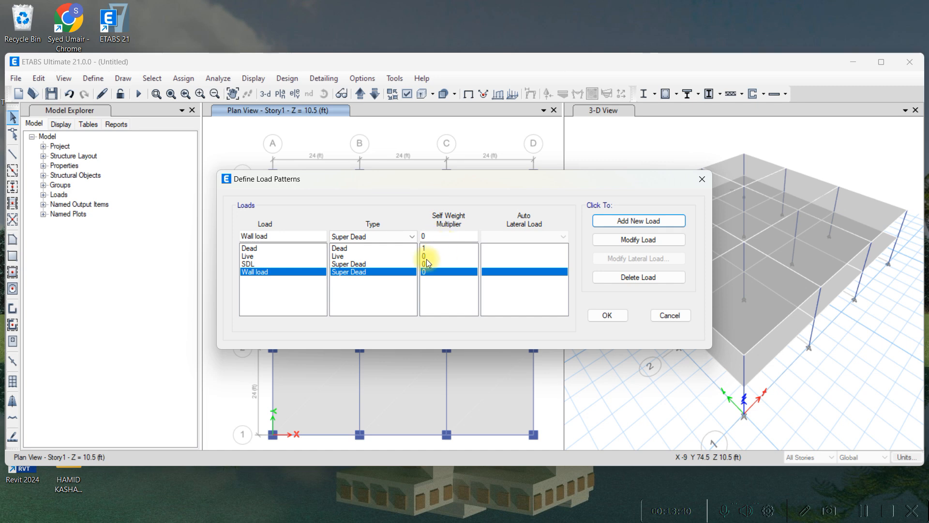
pyautogui.click(608, 317)
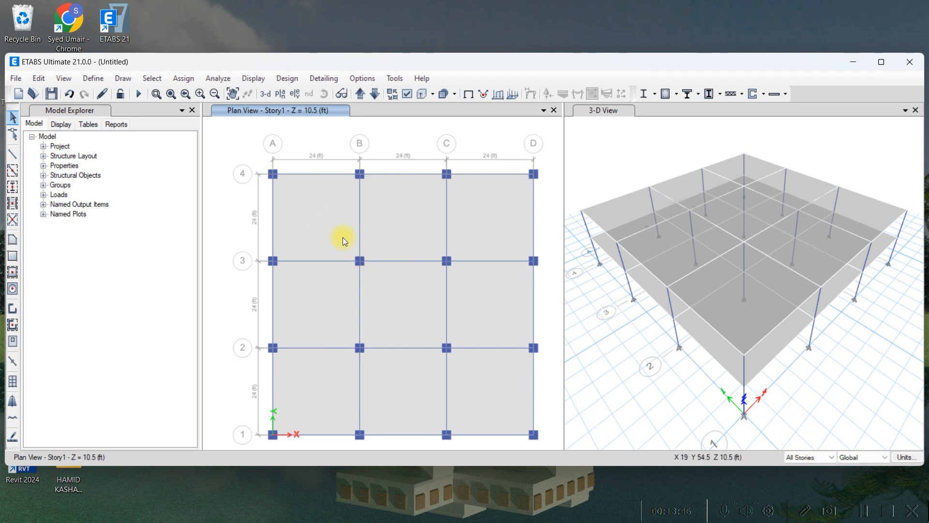
pyautogui.click(303, 320)
pyautogui.click(323, 374)
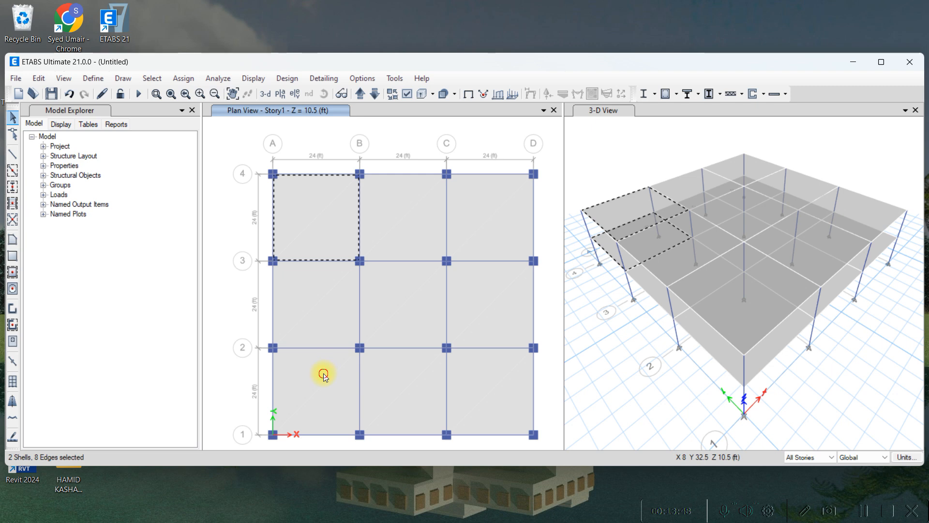
pyautogui.click(408, 381)
pyautogui.click(398, 326)
pyautogui.click(402, 241)
pyautogui.click(493, 229)
pyautogui.click(495, 298)
pyautogui.click(489, 390)
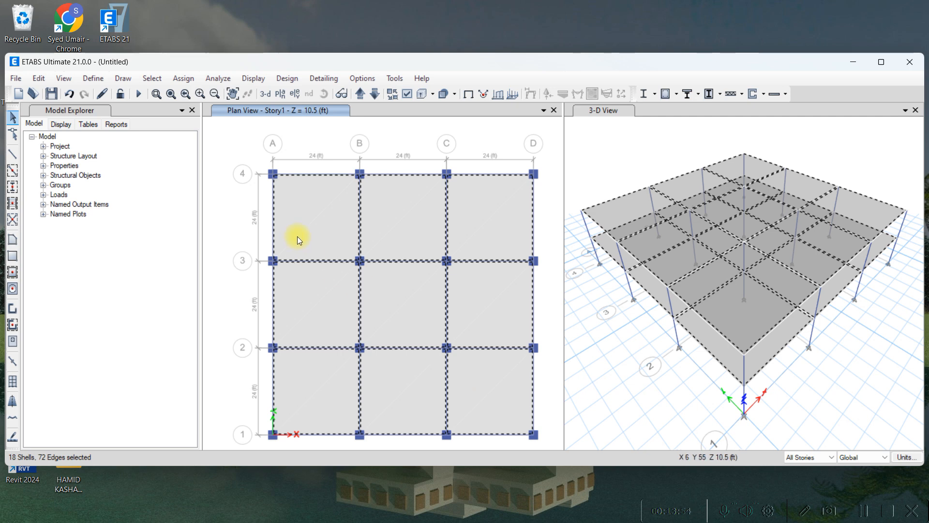
pyautogui.press('Escape')
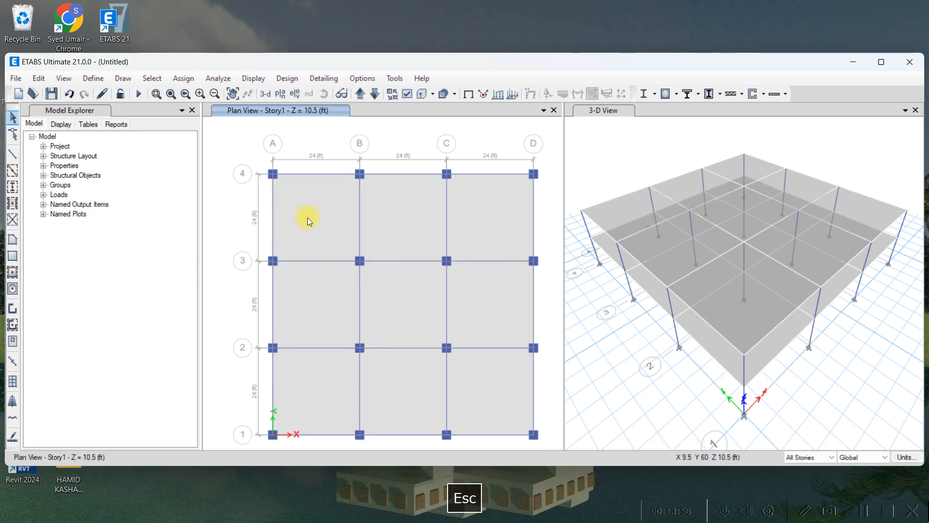
# Select all slab panels on both stories that use the slab property S 6
pyautogui.click(147, 79)
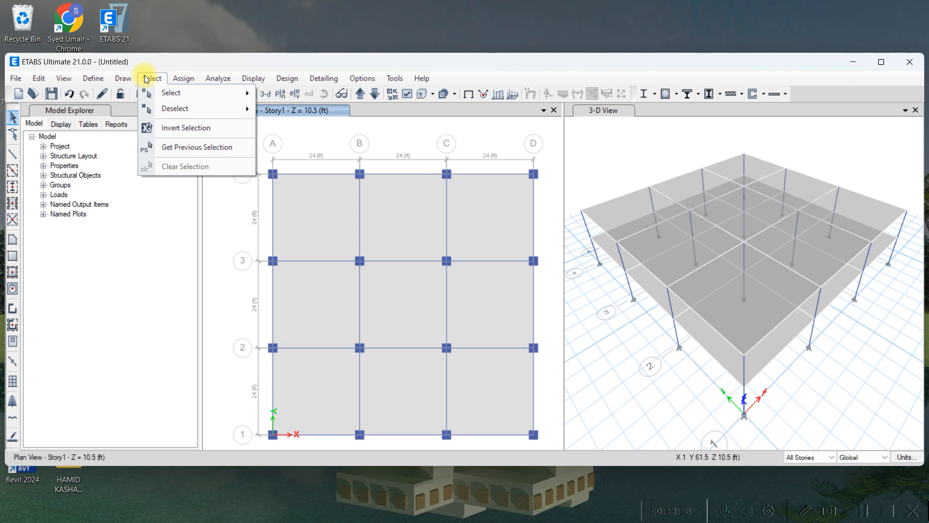
pyautogui.press('Escape')
pyautogui.click(152, 79)
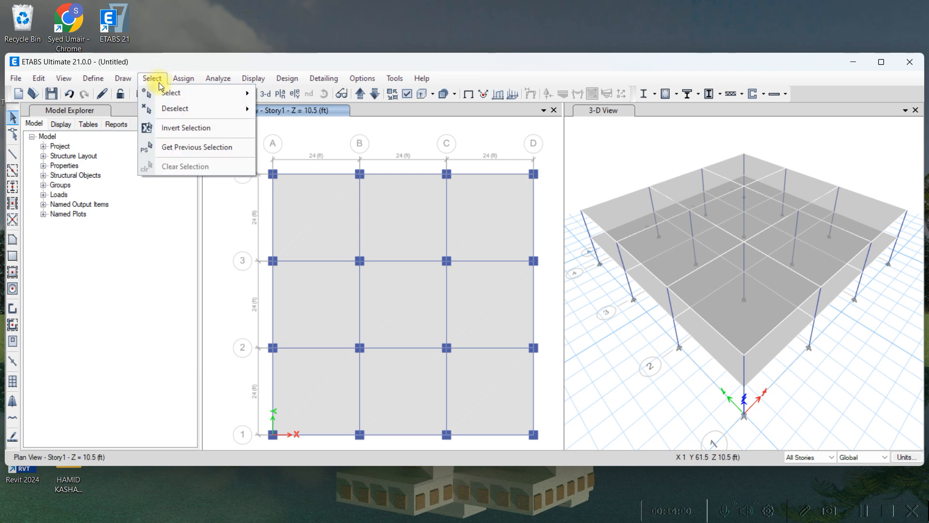
pyautogui.moveTo(213, 107)
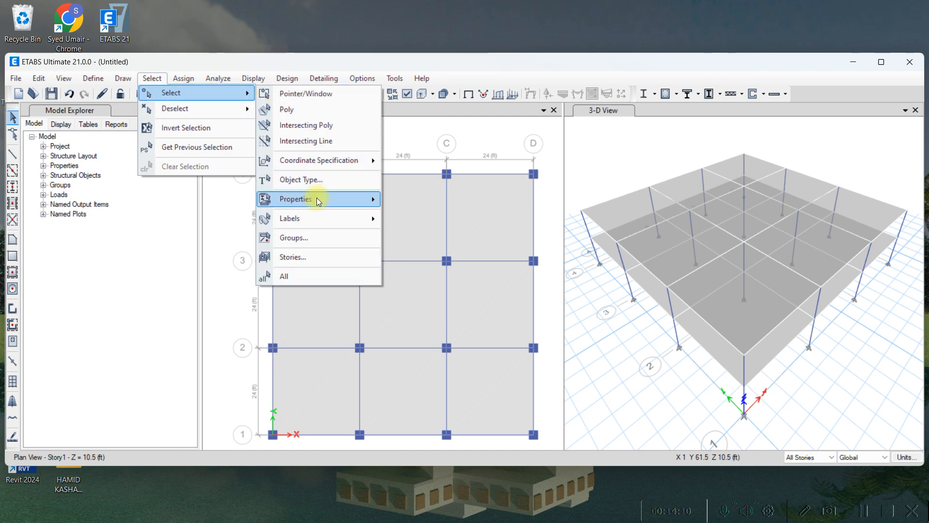
pyautogui.moveTo(318, 202)
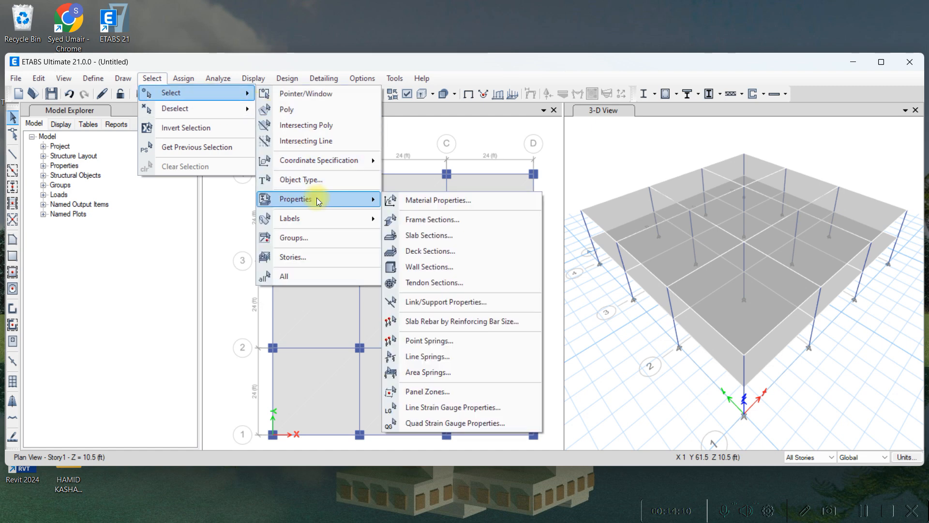
pyautogui.click(412, 232)
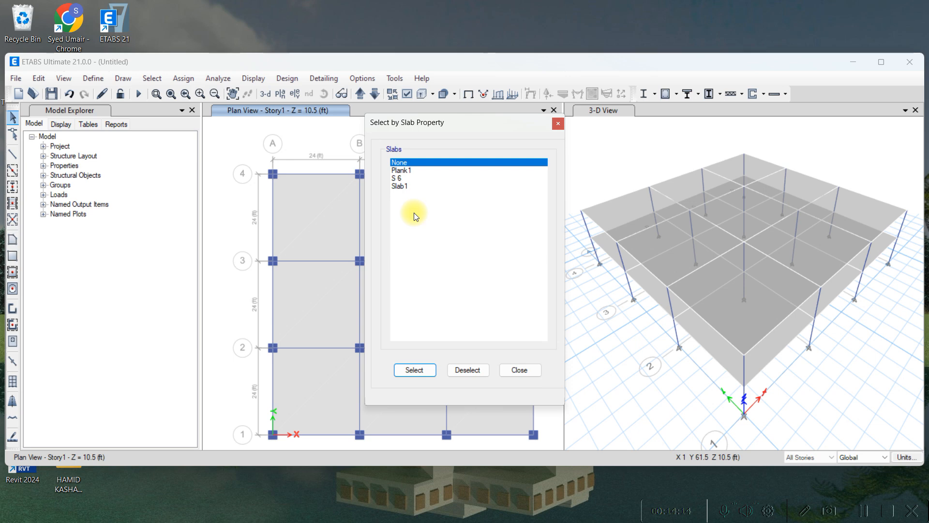
pyautogui.click(398, 178)
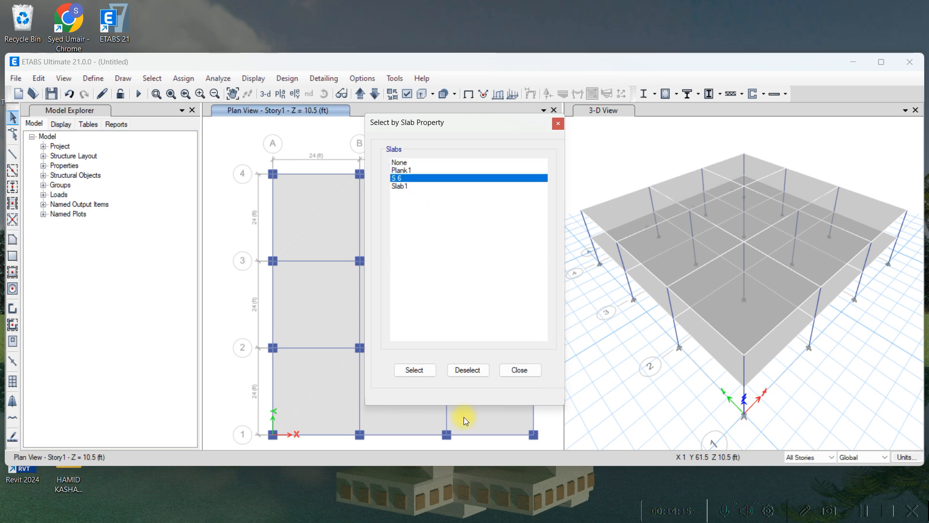
pyautogui.click(424, 369)
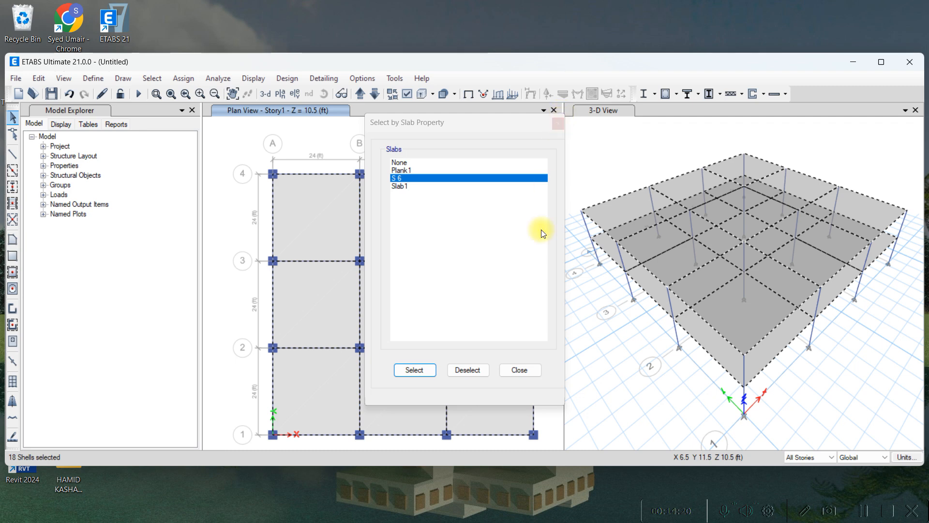
pyautogui.click(519, 370)
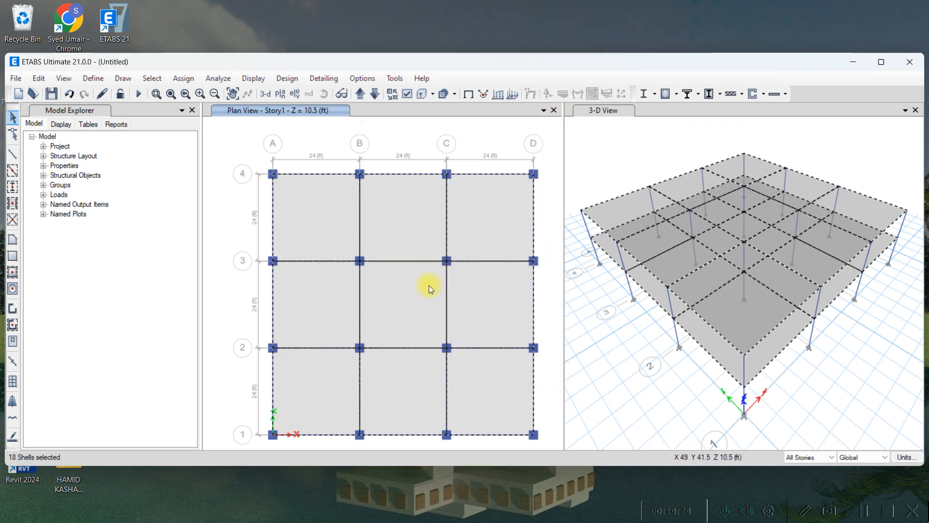
# Add the default design load combinations for Concrete Frame Design, converted to editable user combinations
pyautogui.click(183, 79)
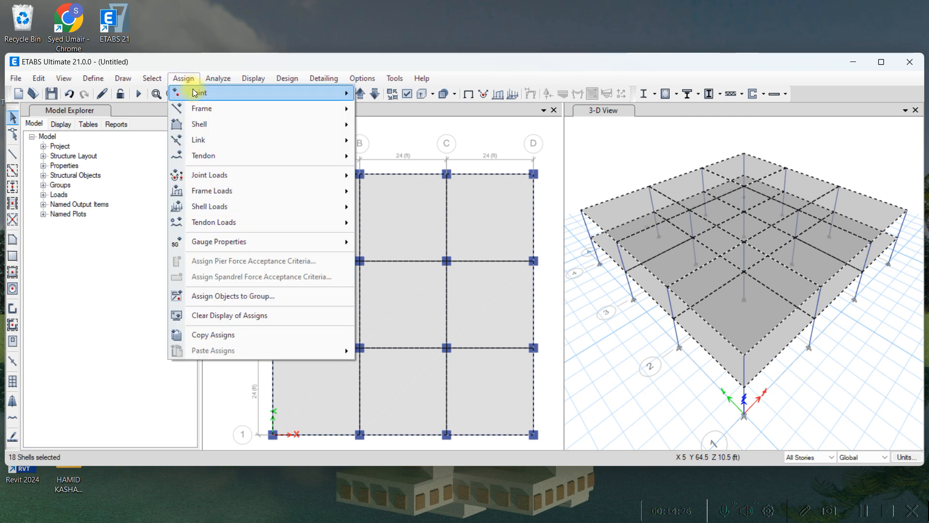
pyautogui.moveTo(194, 92)
pyautogui.moveTo(92, 79)
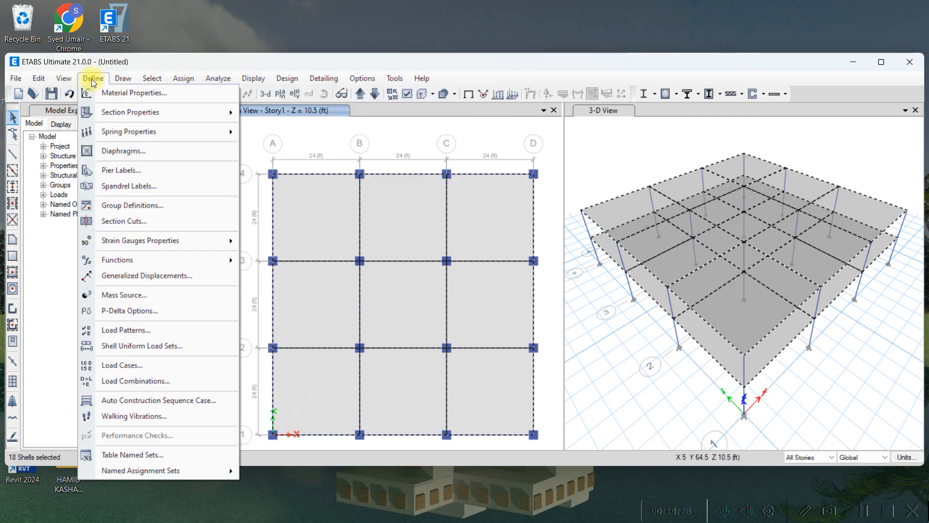
pyautogui.click(135, 380)
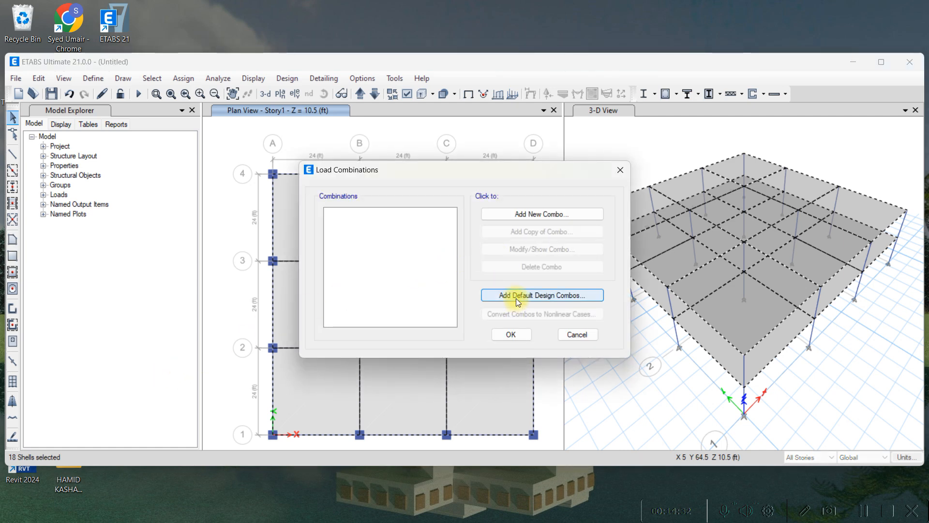
pyautogui.click(516, 296)
pyautogui.click(465, 254)
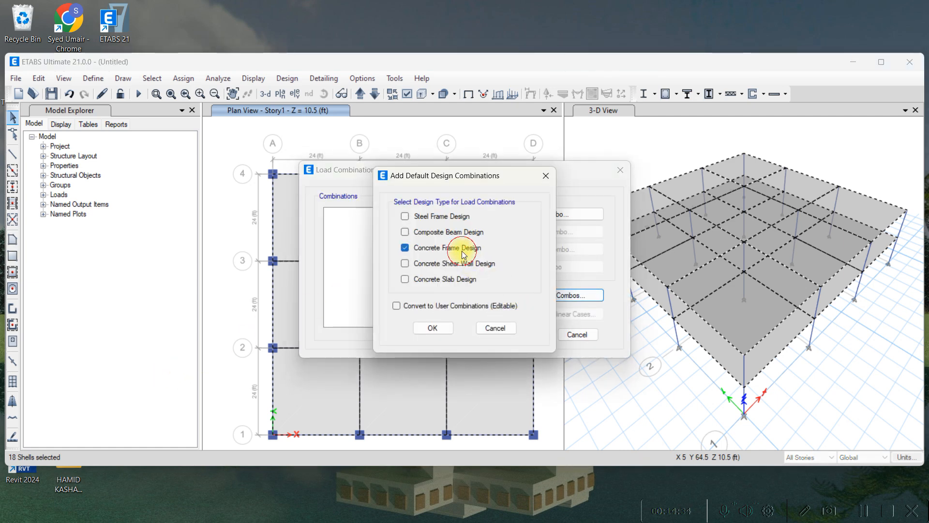
pyautogui.click(441, 307)
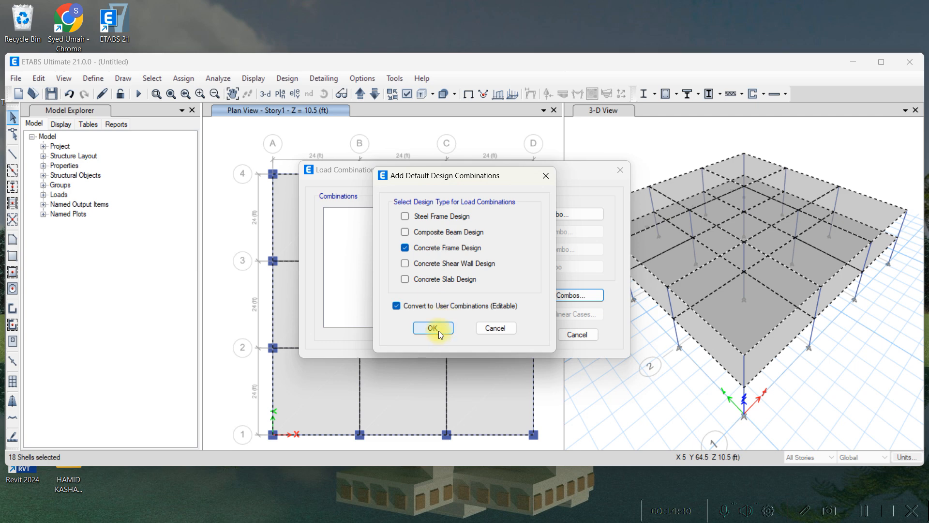
pyautogui.click(433, 328)
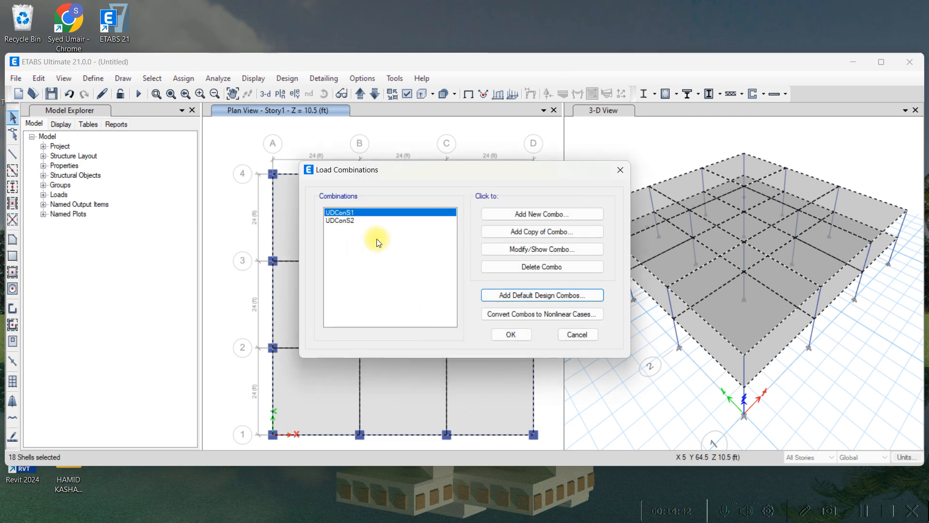
# Delete the UDConS1 load combination, accept the load combinations and clear the slab selection
pyautogui.click(351, 221)
pyautogui.click(353, 213)
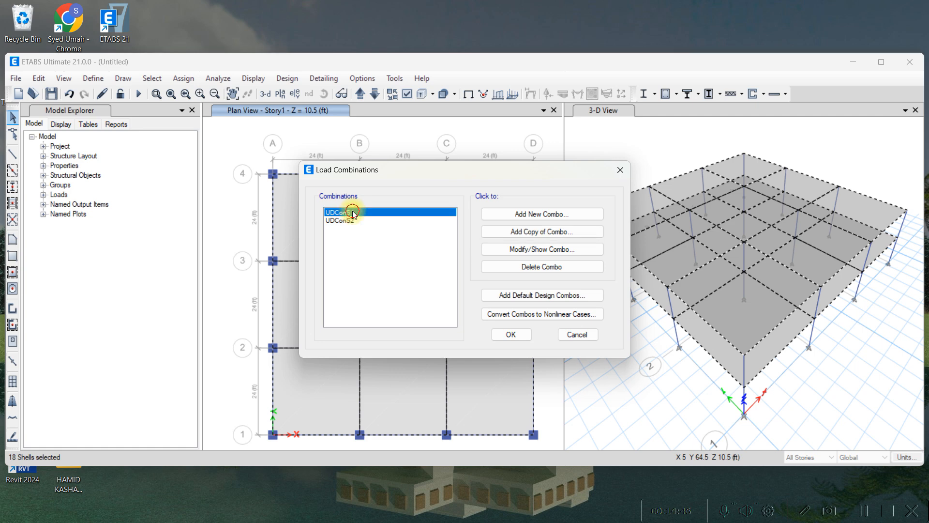
pyautogui.click(513, 270)
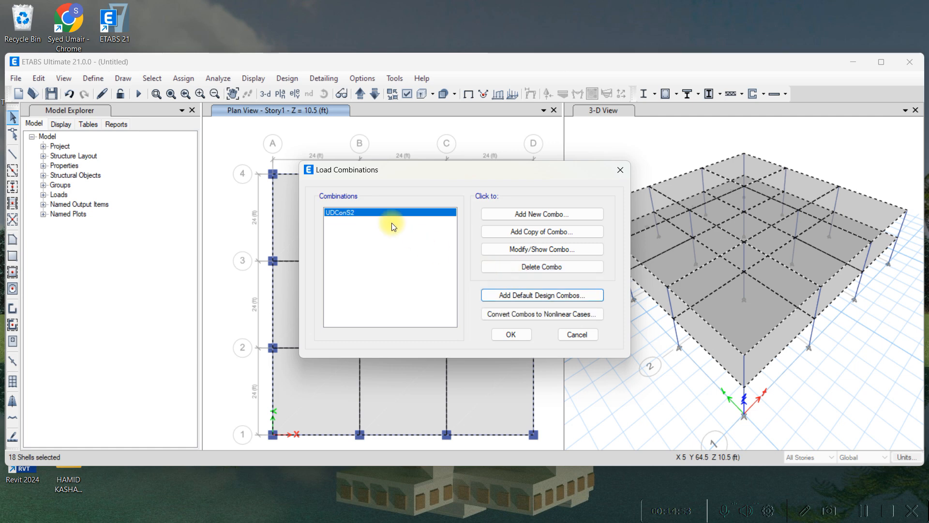
pyautogui.click(529, 337)
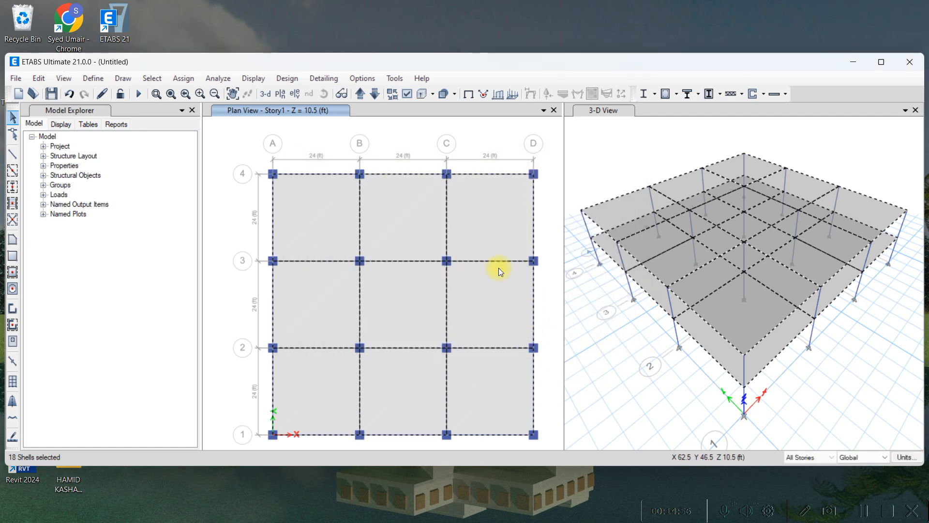
pyautogui.press('Escape')
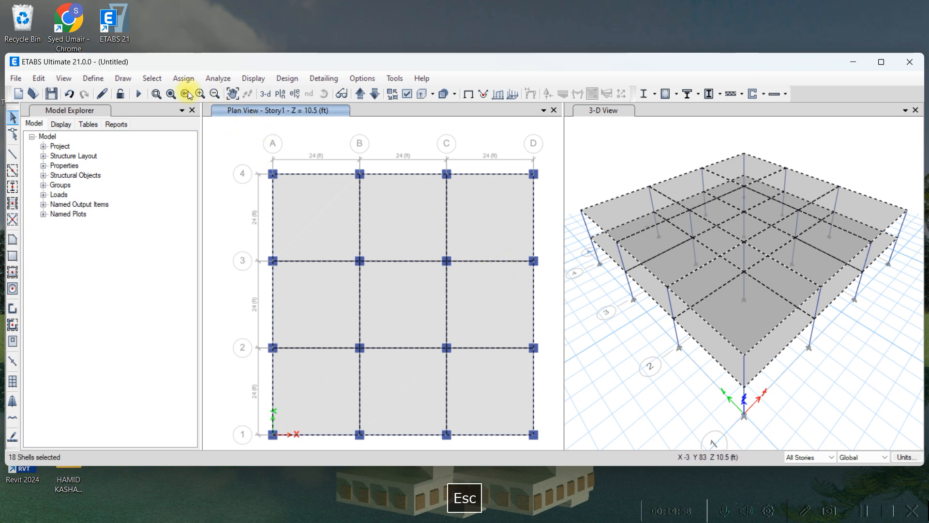
pyautogui.press('Escape')
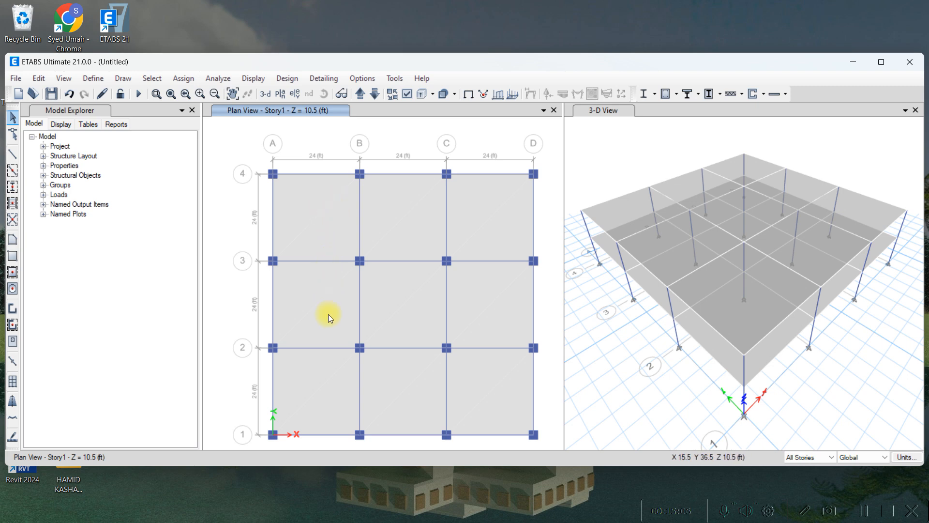
# Restore the previous slab selection and assign a uniform Live shell load of 100 lb/ft² in the Gravity direction, replacing existing loads
pyautogui.click(160, 79)
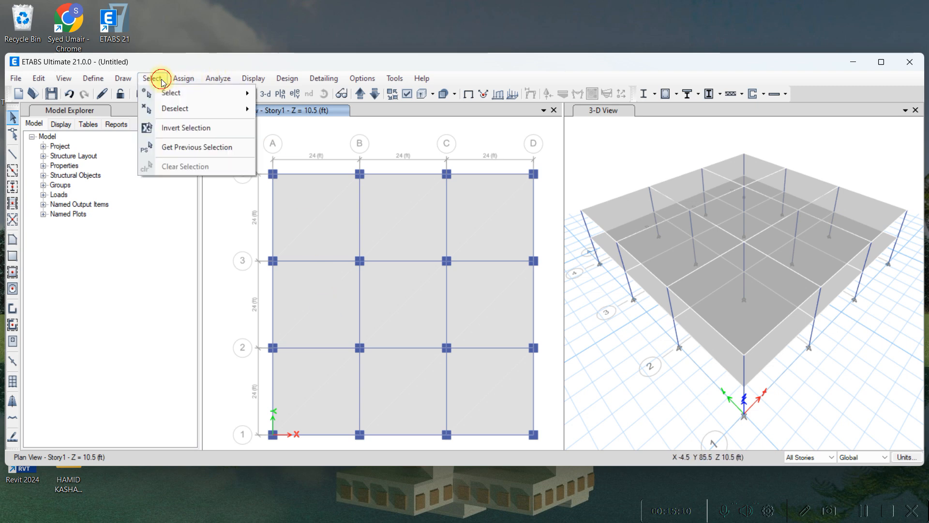
pyautogui.click(198, 150)
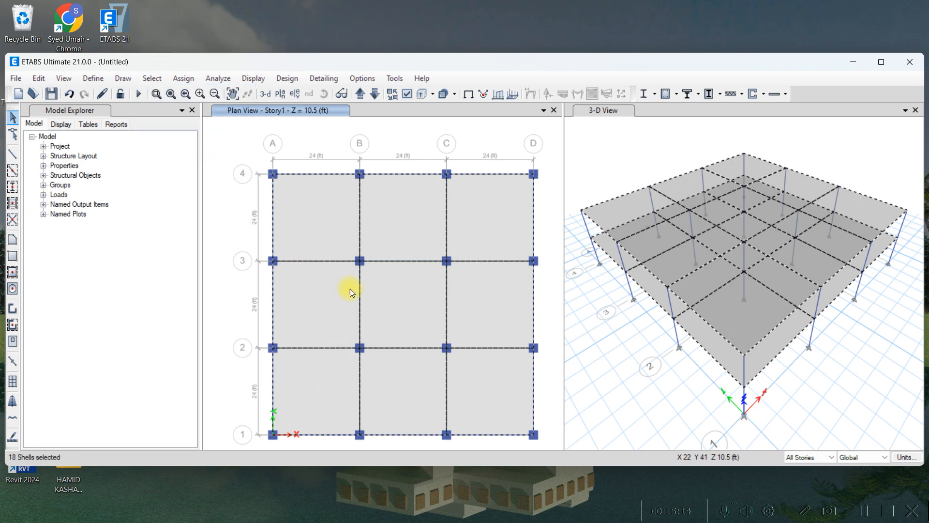
pyautogui.click(179, 79)
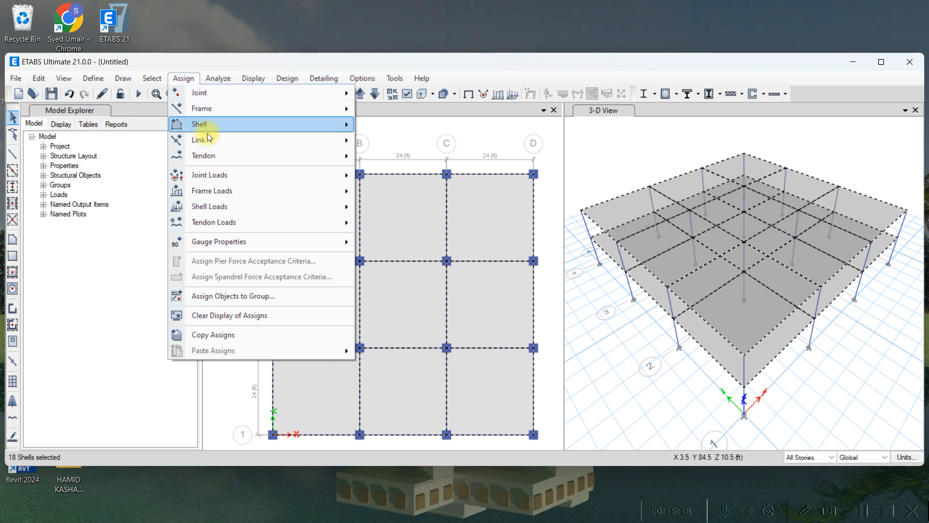
pyautogui.moveTo(265, 194)
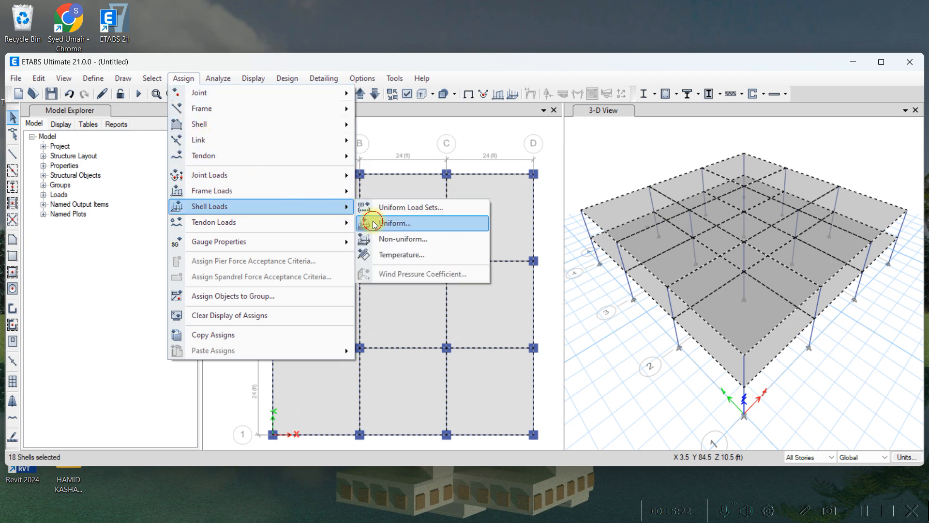
pyautogui.click(375, 224)
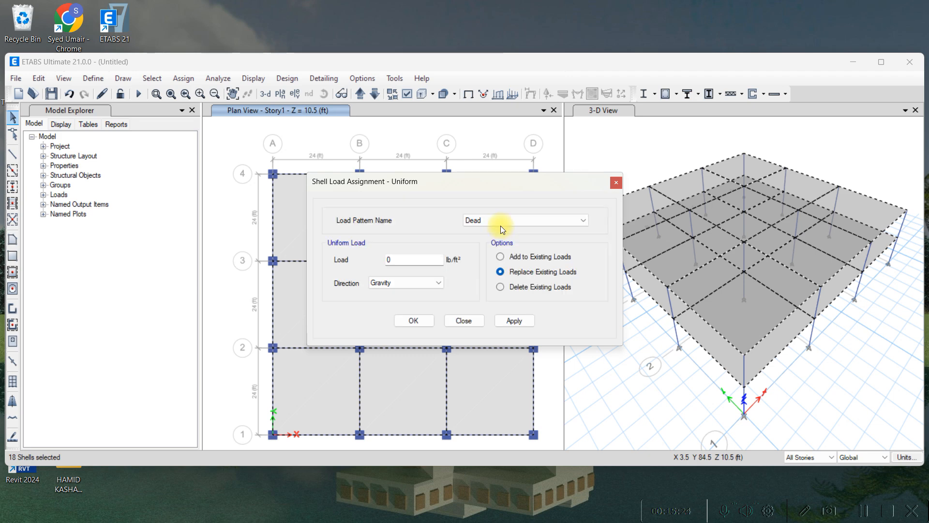
pyautogui.click(499, 224)
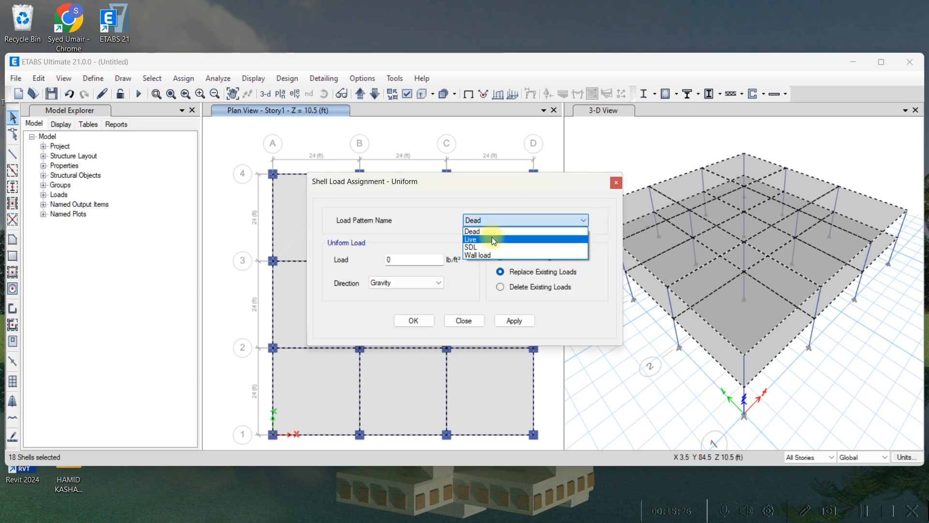
pyautogui.click(493, 240)
pyautogui.moveTo(407, 260); pyautogui.dragTo(370, 260)
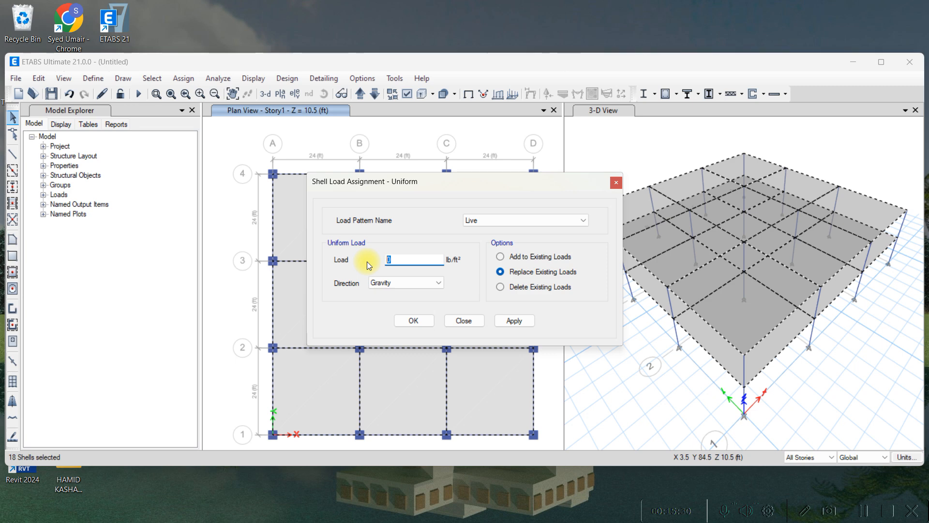
pyautogui.write('100')
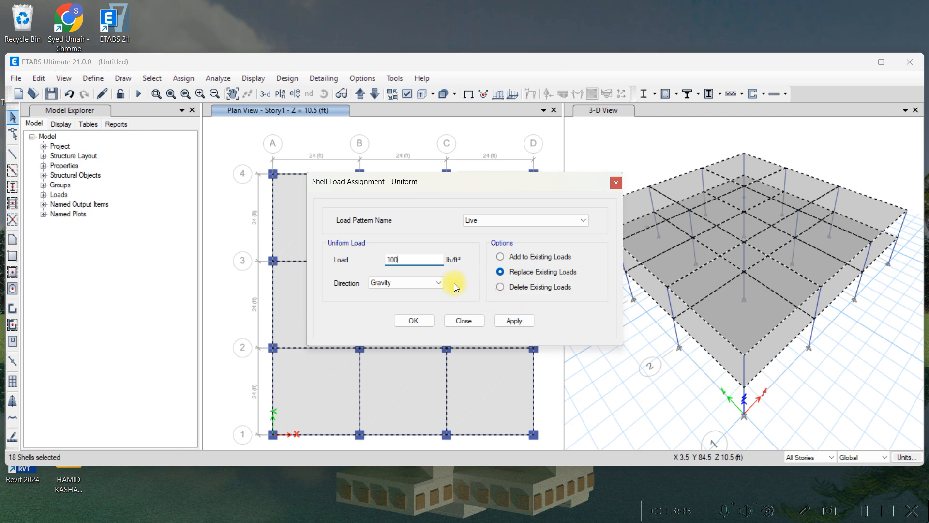
pyautogui.click(390, 282)
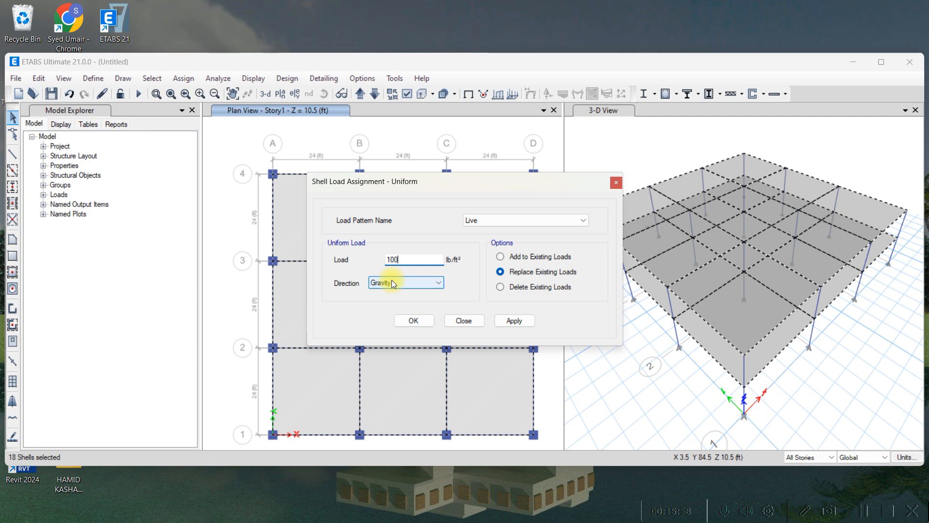
pyautogui.click(512, 321)
pyautogui.click(422, 321)
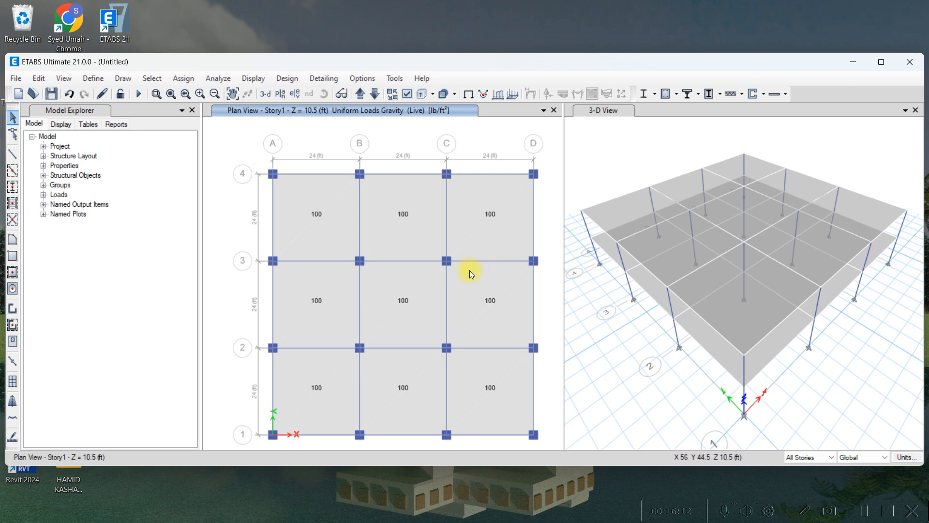
# Restore the previous slab selection and assign a uniform SDL shell load of 36 lb/ft² in the Gravity direction, replacing existing loads
pyautogui.click(152, 78)
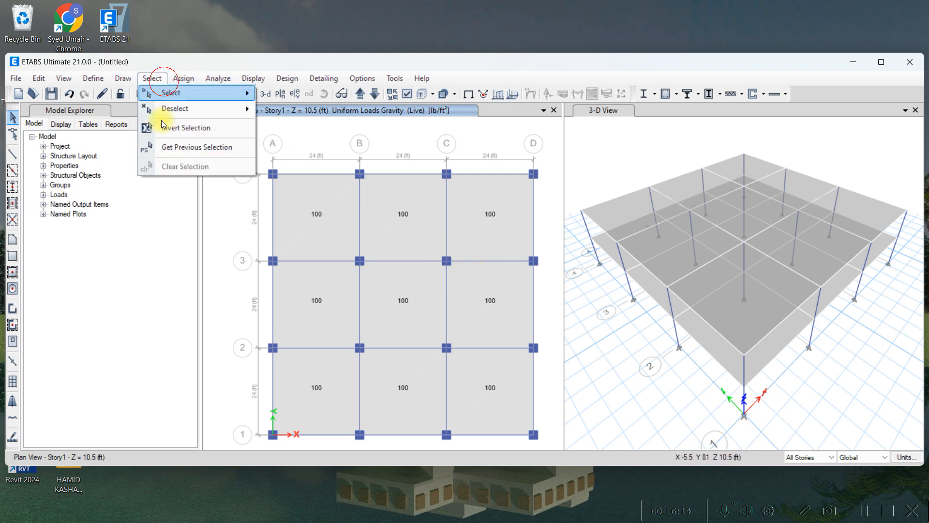
pyautogui.click(174, 145)
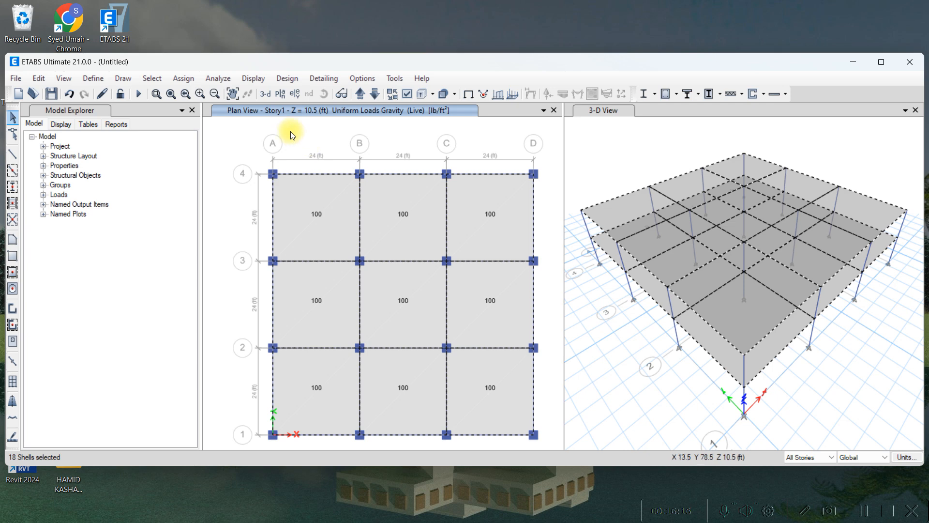
pyautogui.click(194, 80)
pyautogui.click(191, 79)
pyautogui.click(182, 81)
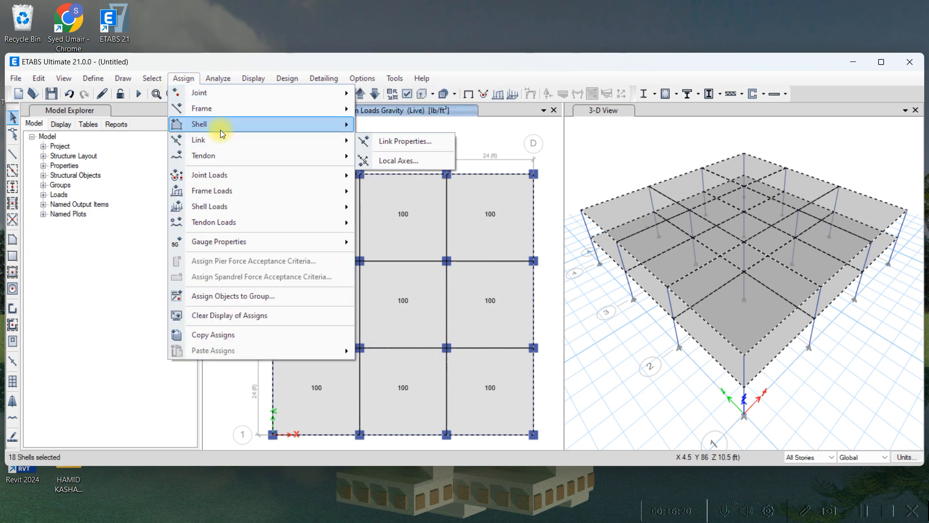
pyautogui.moveTo(223, 131)
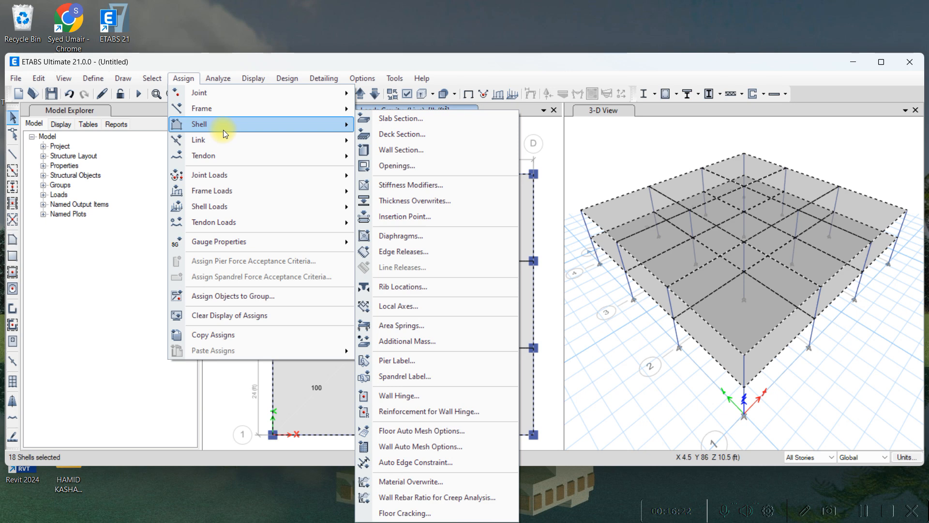
pyautogui.moveTo(239, 187)
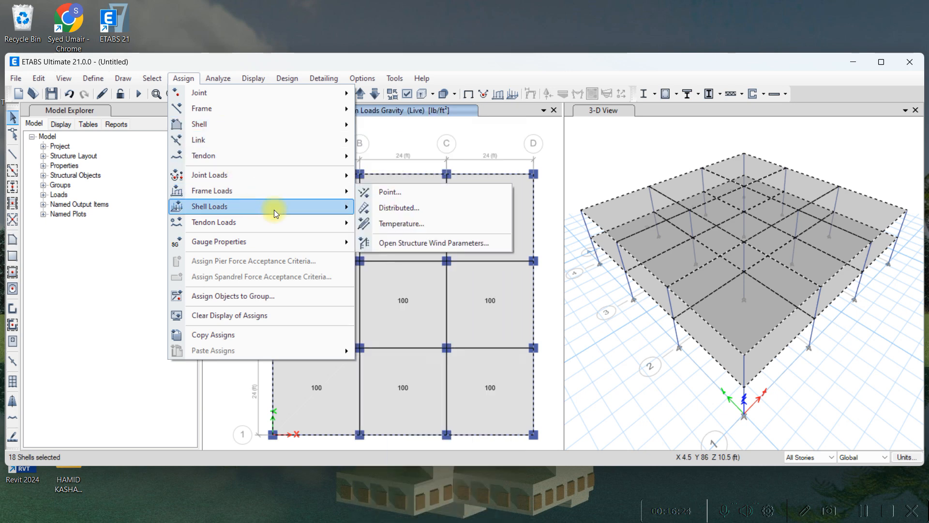
pyautogui.moveTo(257, 206)
pyautogui.click(386, 224)
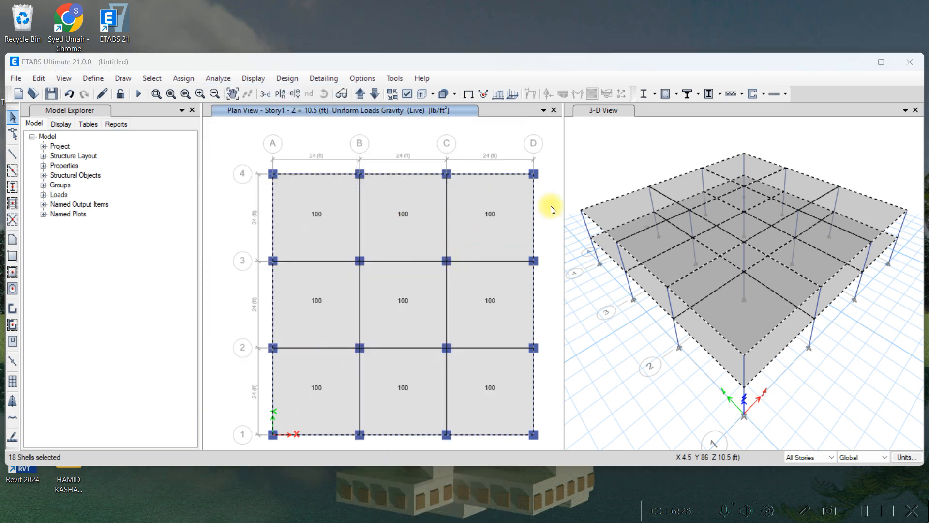
pyautogui.click(573, 220)
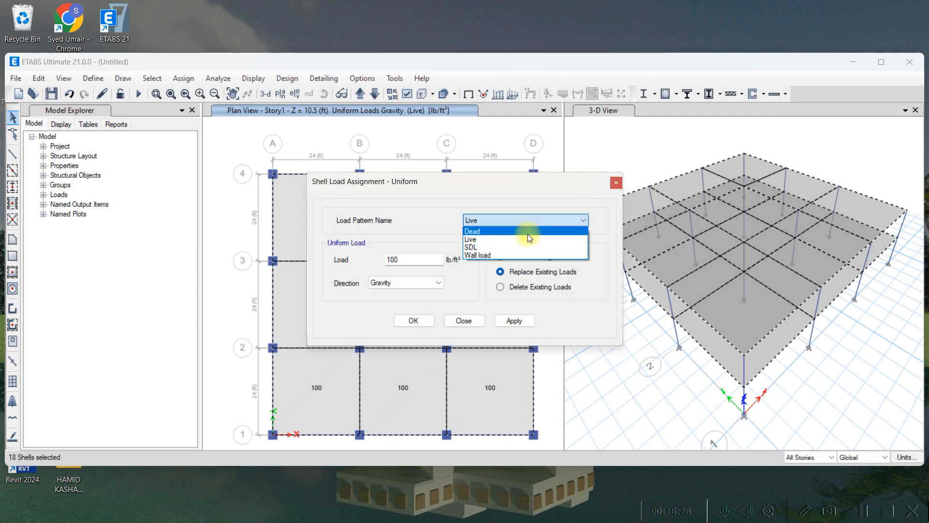
pyautogui.click(483, 243)
pyautogui.moveTo(406, 263); pyautogui.dragTo(358, 266)
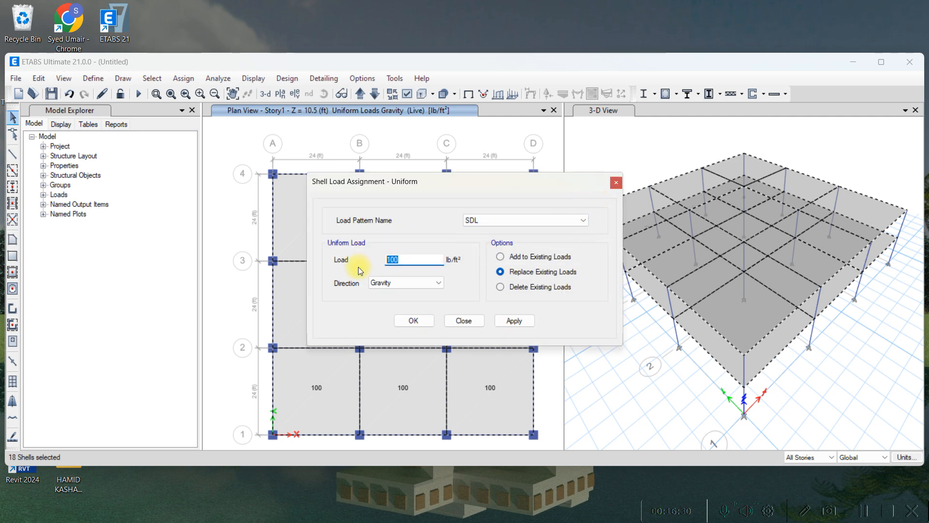
pyautogui.write('36')
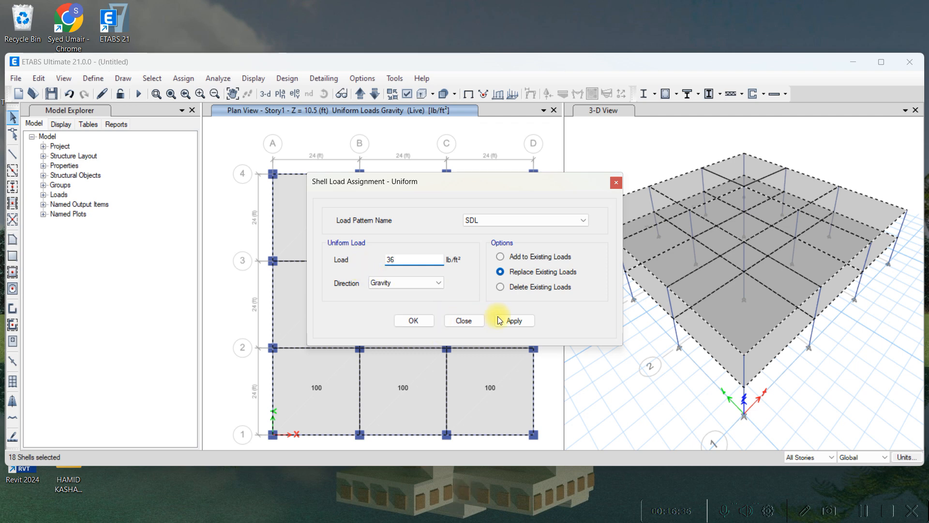
pyautogui.click(513, 321)
pyautogui.click(423, 320)
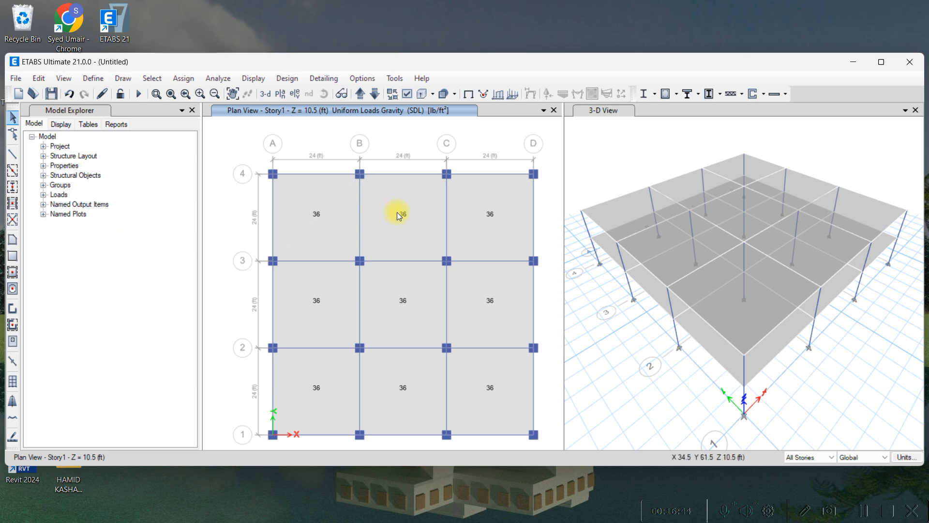
# Check the load patterns assigned to the Story1 slab panel between grids B–C and 3–4, and close its information
pyautogui.rightClick(397, 215)
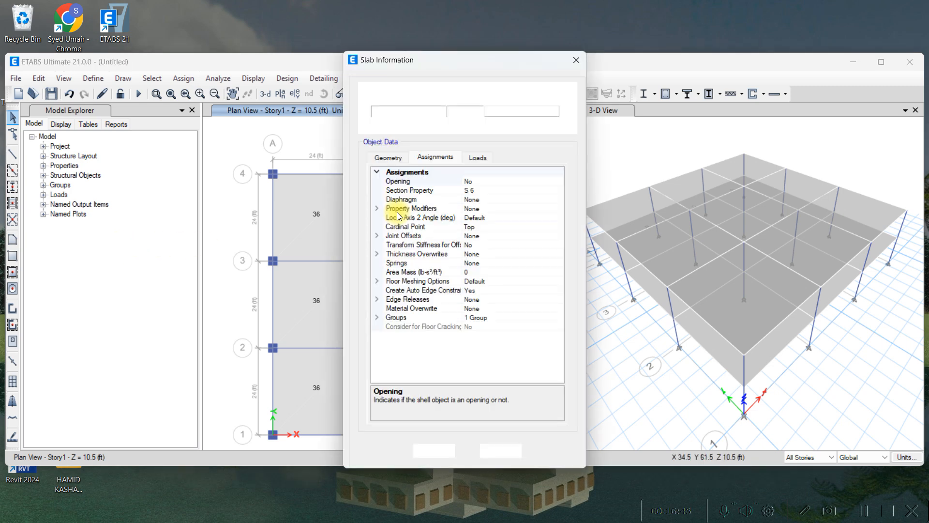
pyautogui.click(481, 159)
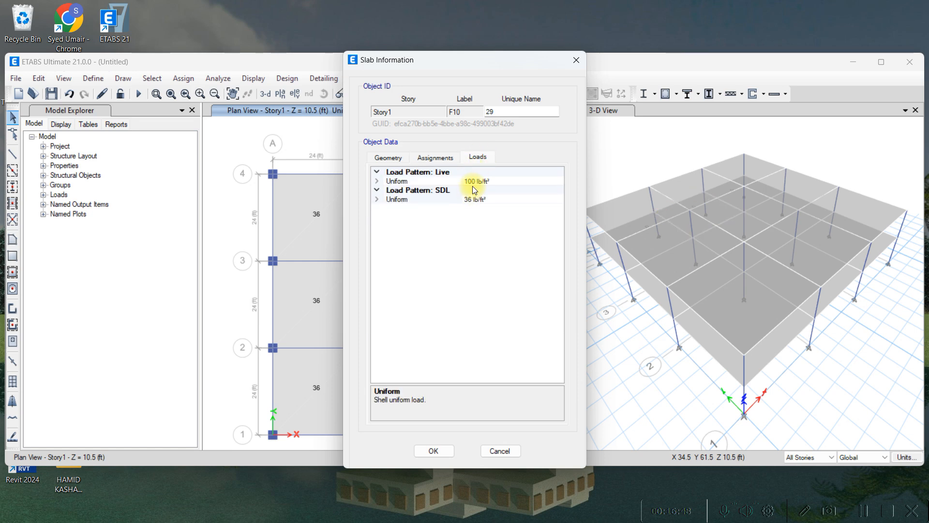
pyautogui.click(425, 451)
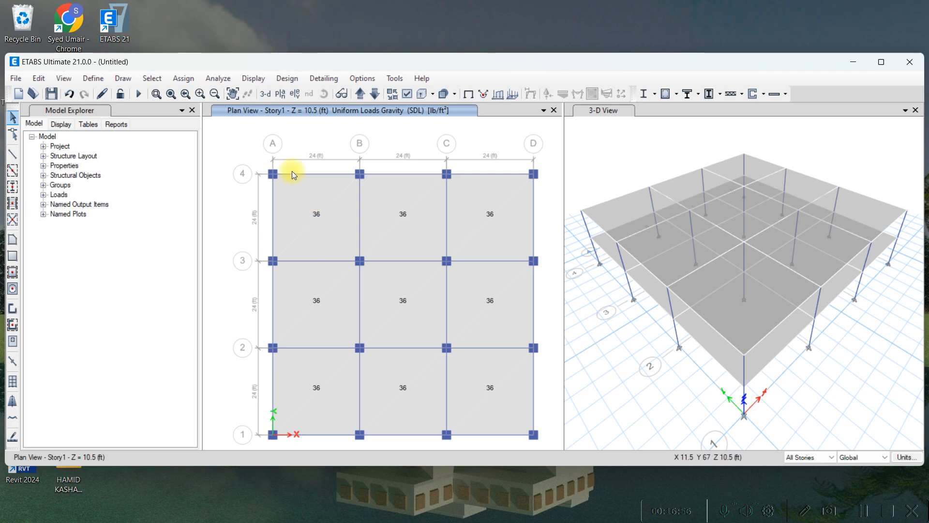
pyautogui.click(178, 82)
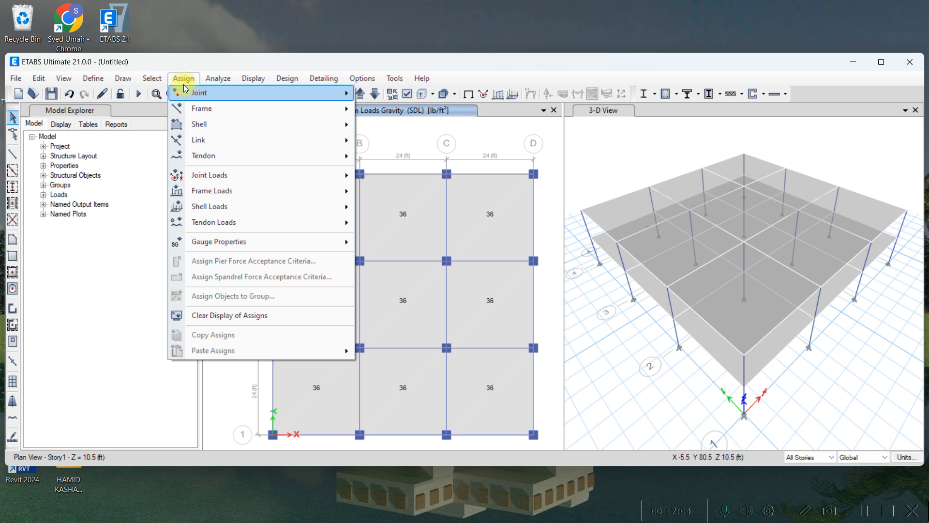
pyautogui.moveTo(186, 89)
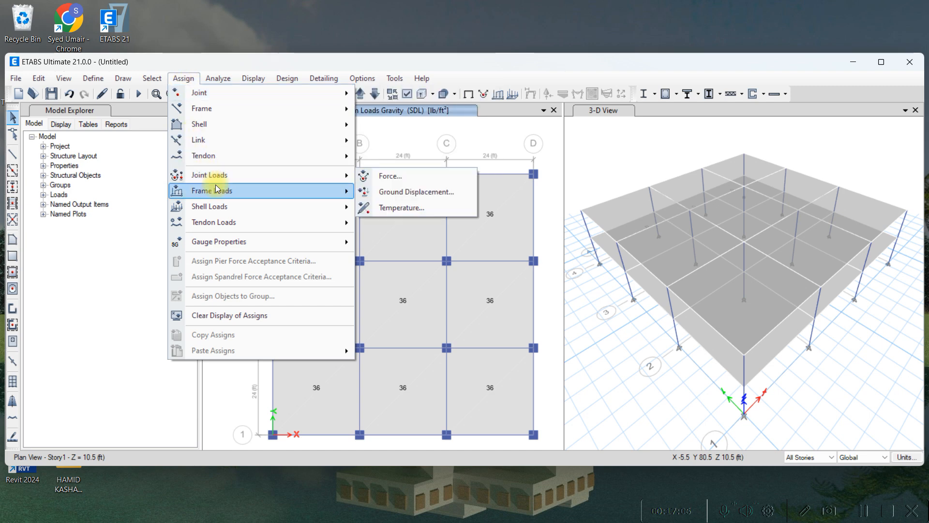
pyautogui.moveTo(219, 189)
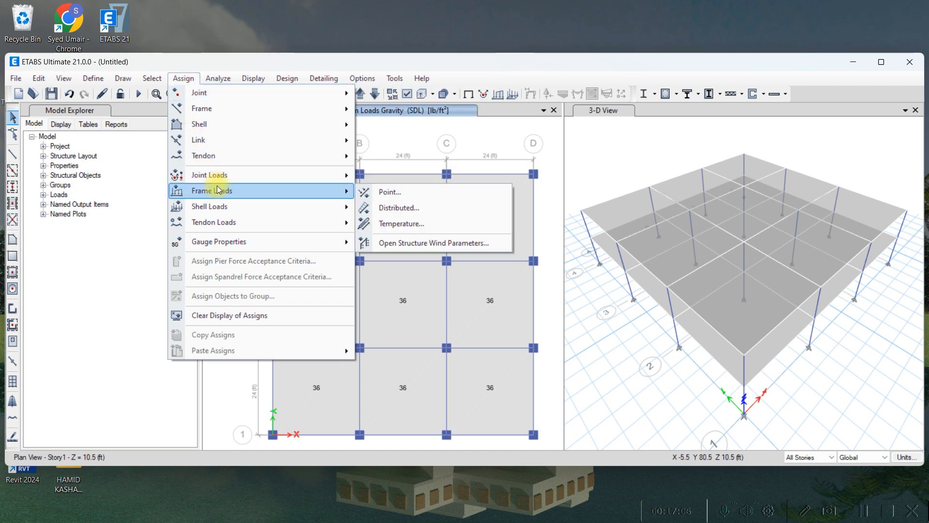
pyautogui.click(393, 208)
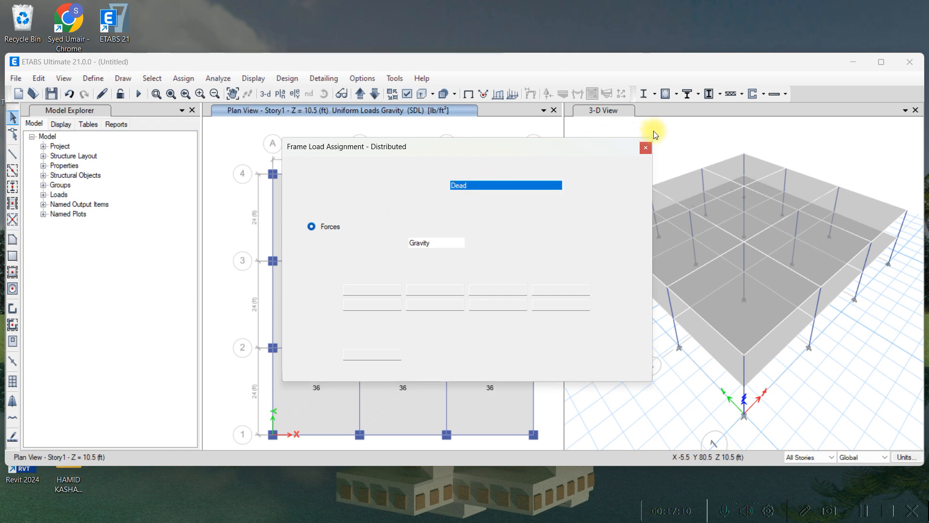
pyautogui.click(641, 152)
# Select all frame objects on both stories that use the frame property BEAM 24"X24"
pyautogui.click(152, 78)
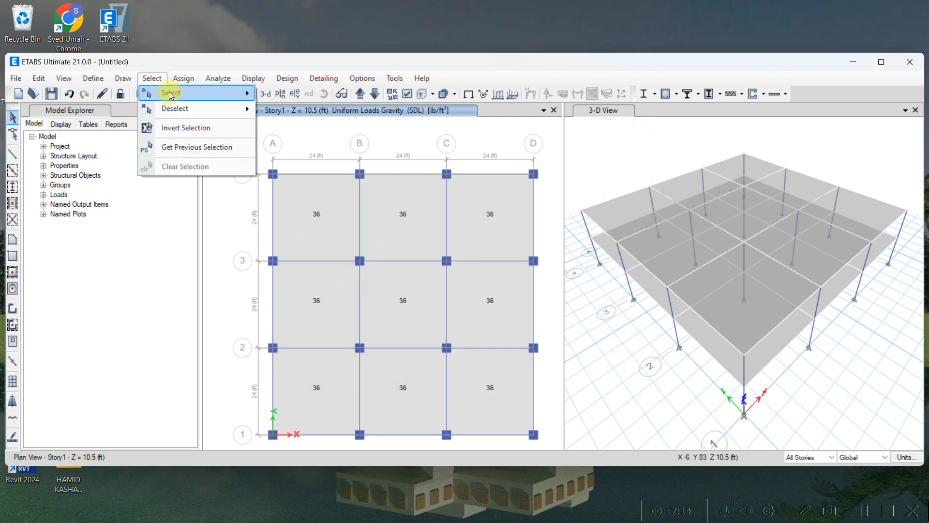
pyautogui.moveTo(184, 94)
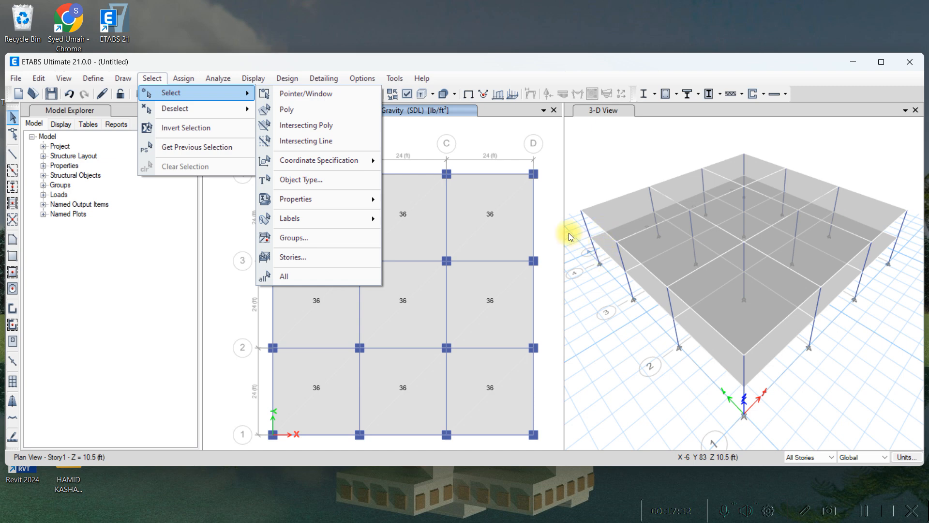
pyautogui.moveTo(342, 200)
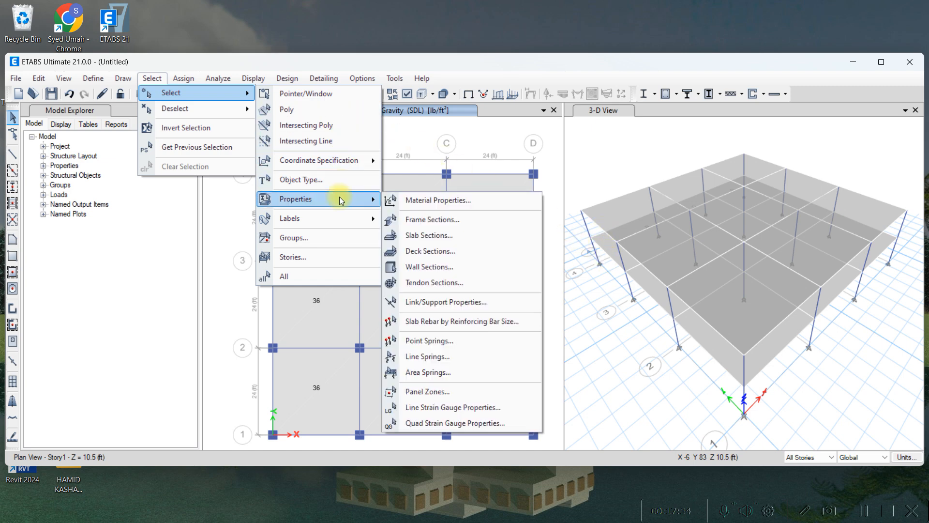
pyautogui.click(418, 220)
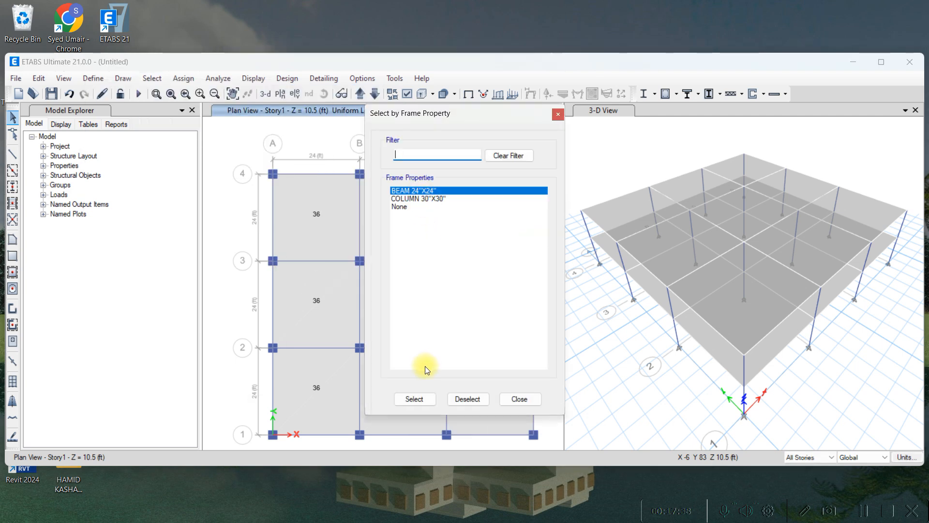
pyautogui.click(422, 397)
pyautogui.click(514, 398)
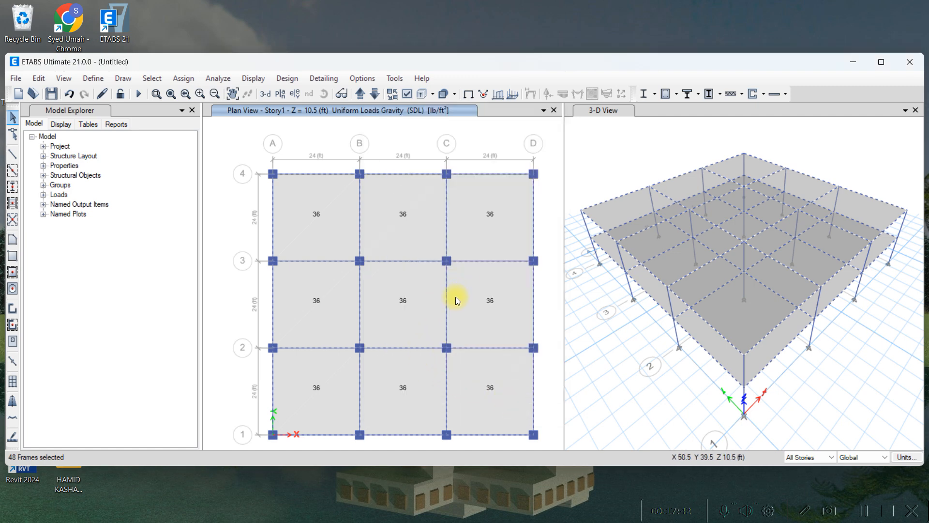
# Assign a uniform distributed Wall load of 0.576 kip/ft in the Gravity direction to the selected beams, replacing existing loads
pyautogui.click(184, 78)
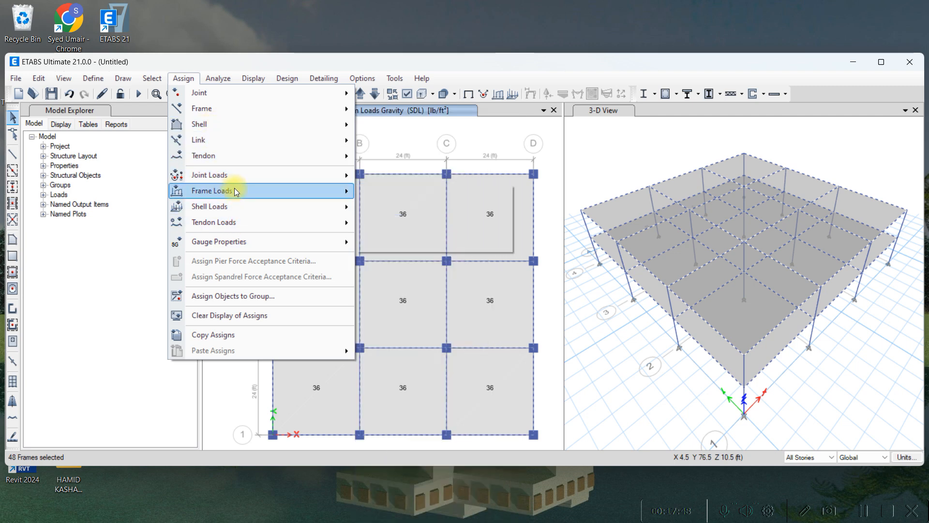
pyautogui.moveTo(312, 192)
pyautogui.click(368, 208)
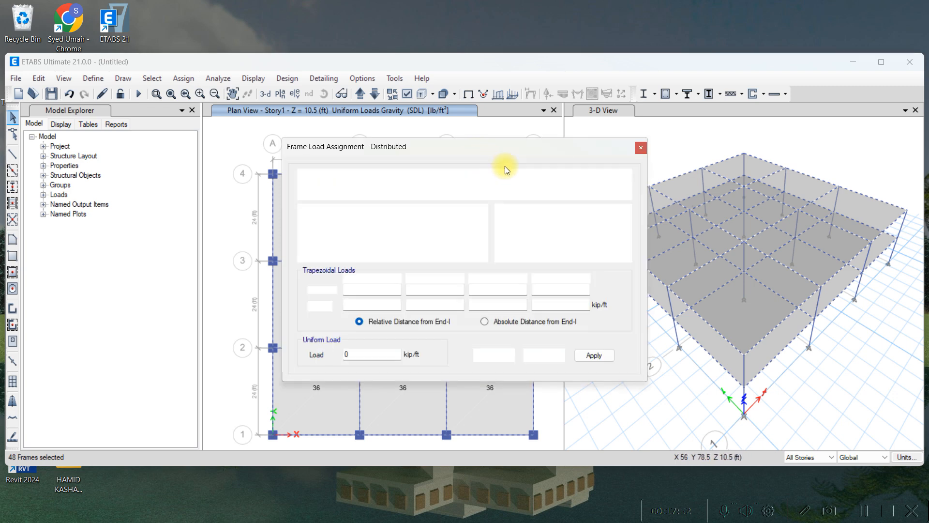
pyautogui.click(519, 192)
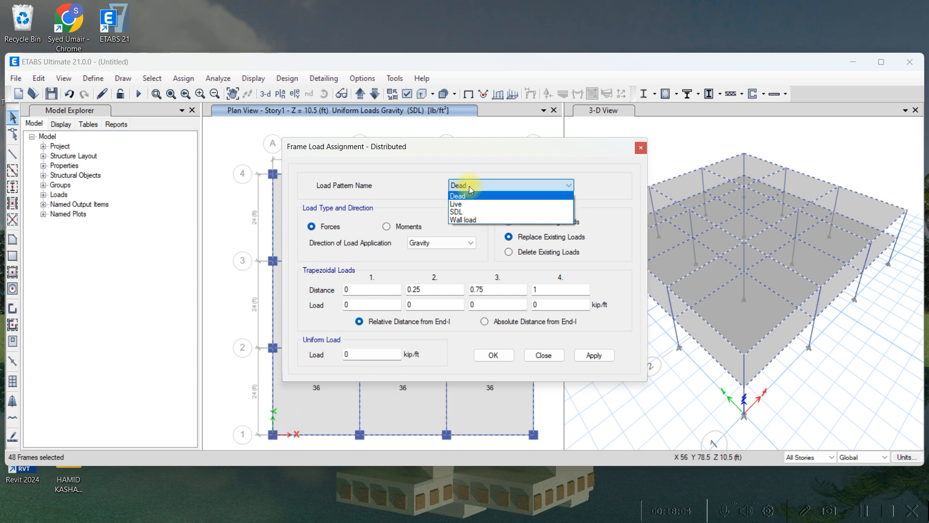
pyautogui.click(469, 220)
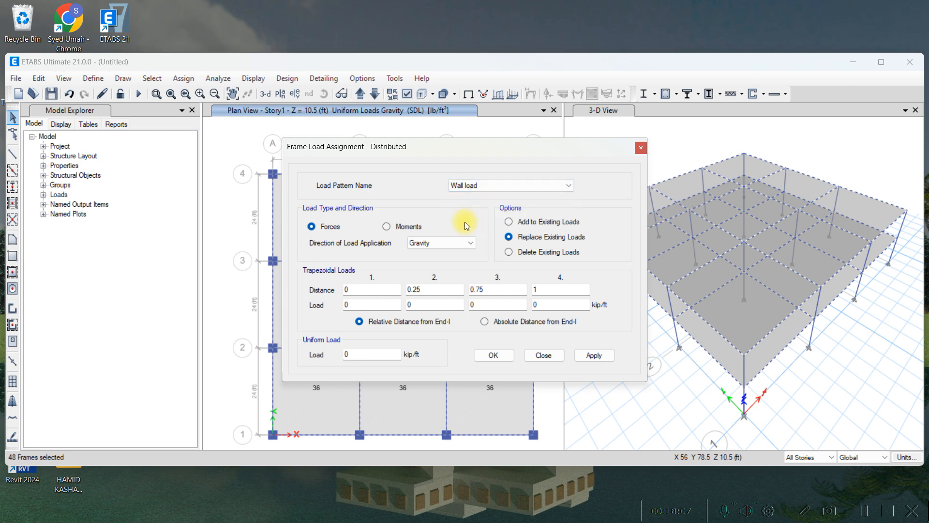
pyautogui.click(366, 354)
pyautogui.press('BackSpace')
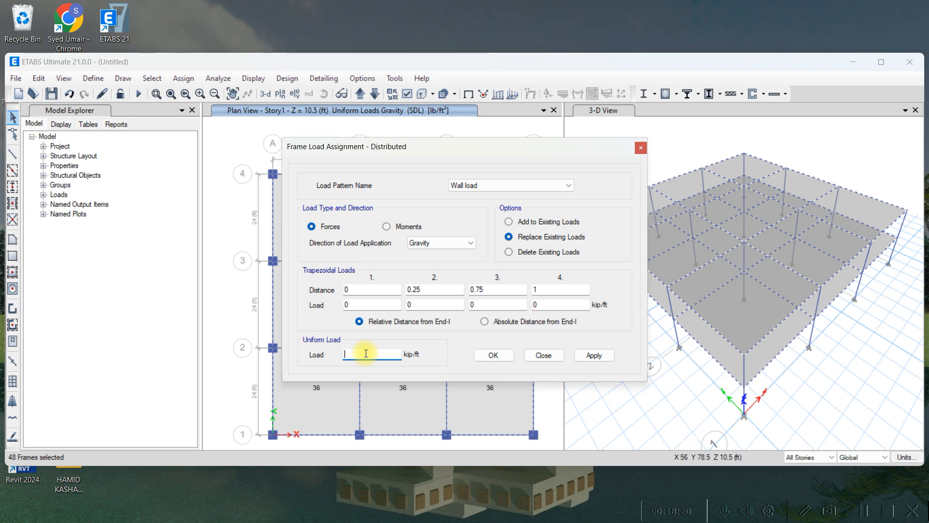
pyautogui.write('0.76')
pyautogui.press('BackSpace')
pyautogui.press('BackSpace')
pyautogui.press('BackSpace')
pyautogui.press('BackSpace')
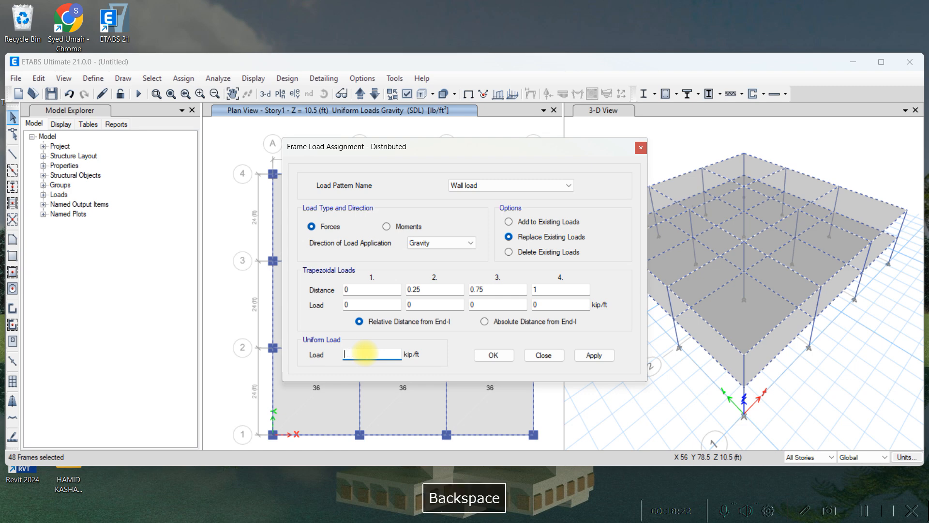
pyautogui.write('0.')
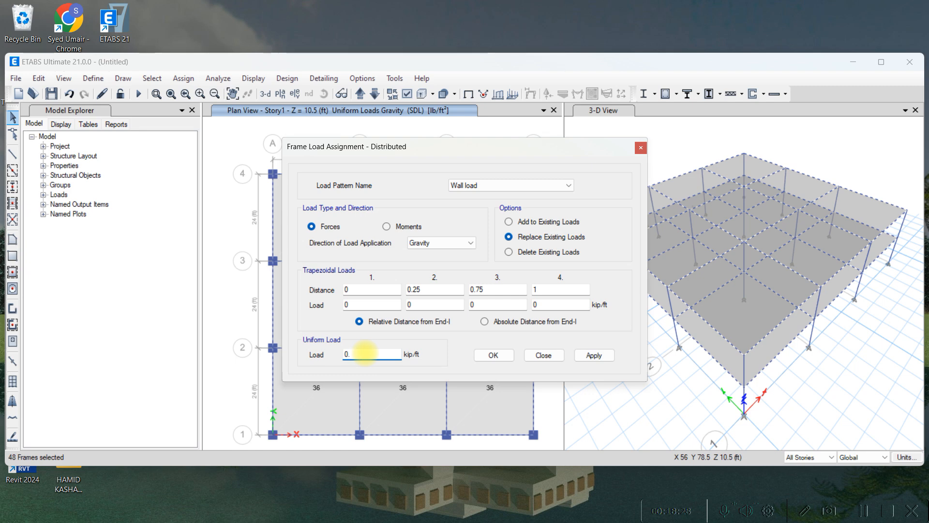
pyautogui.write('576')
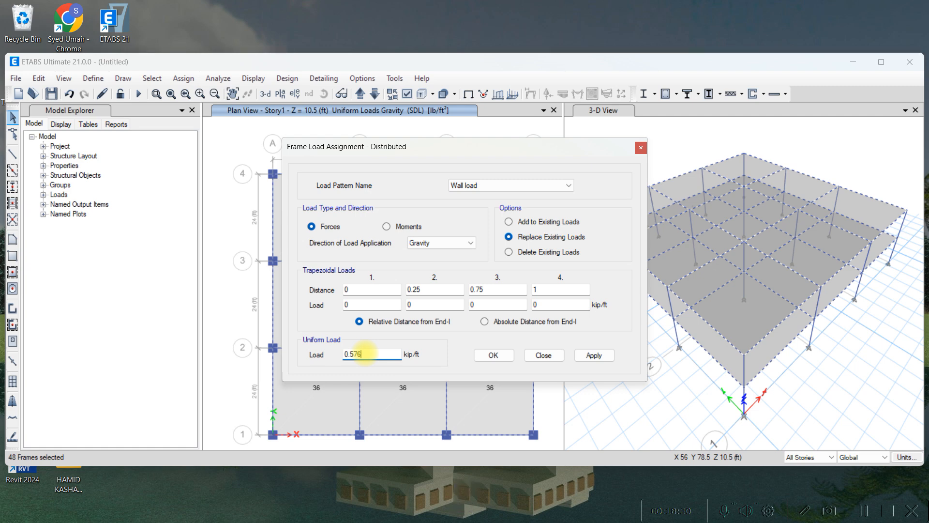
pyautogui.click(594, 359)
pyautogui.click(502, 356)
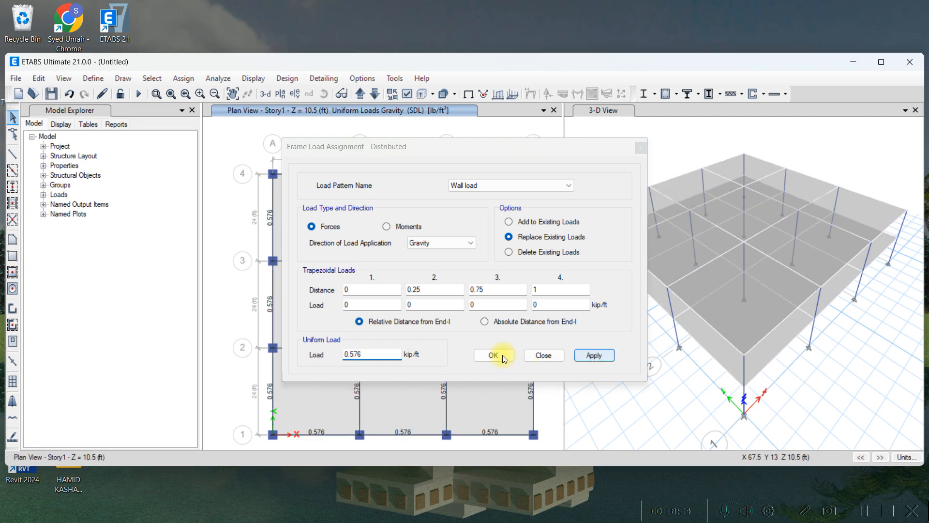
pyautogui.click(502, 355)
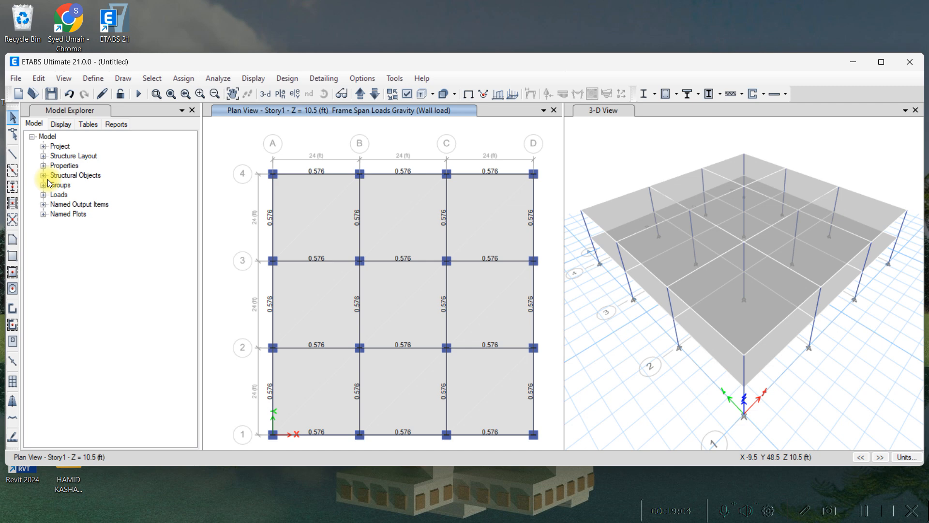
# Switch the plan view's story scope from All Stories to One Story, leaving no drawing command active
pyautogui.click(12, 154)
pyautogui.press('Escape')
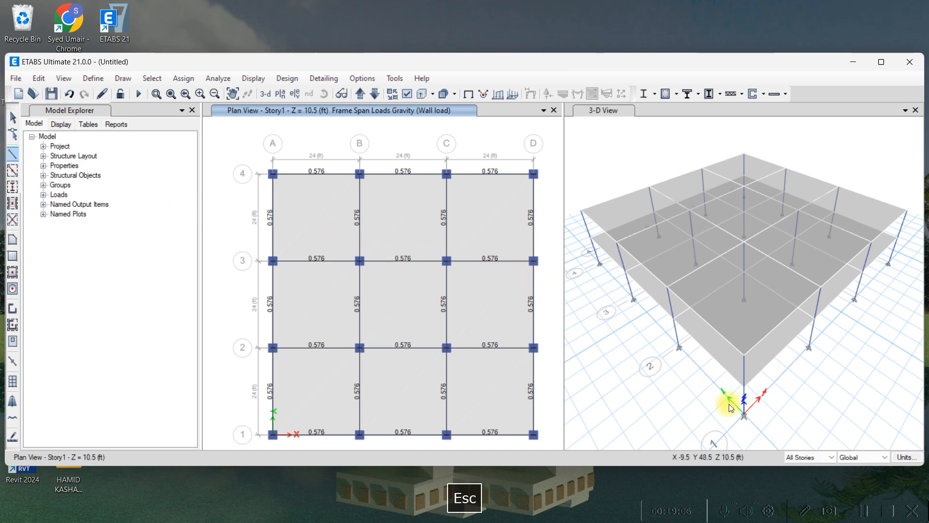
pyautogui.press('Escape')
pyautogui.click(804, 455)
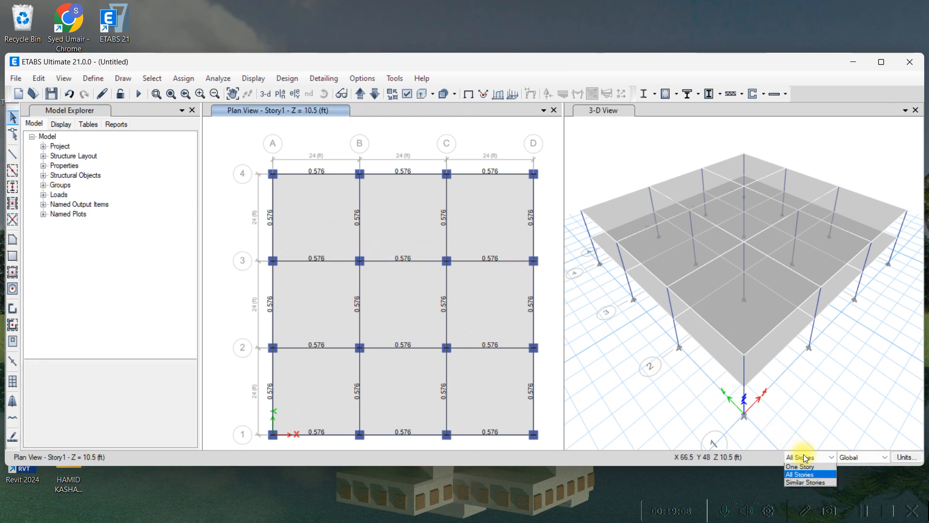
pyautogui.click(802, 467)
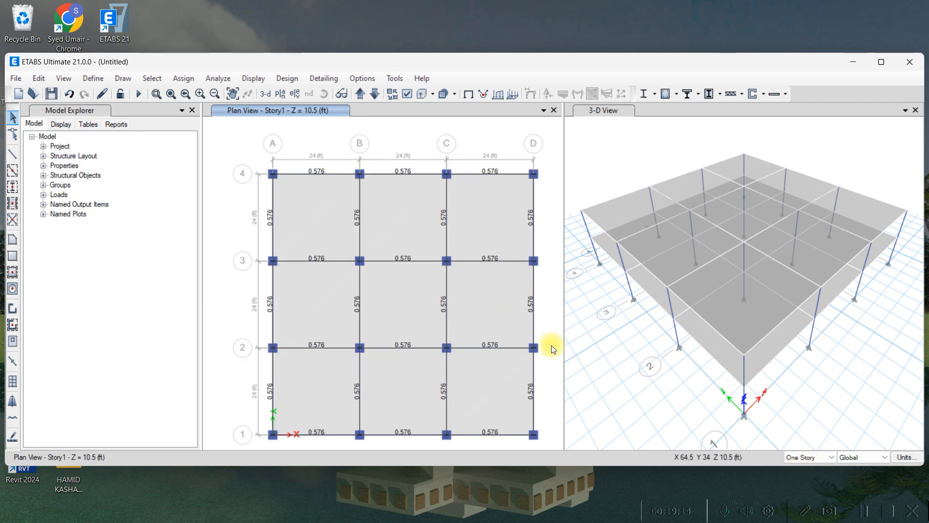
# Look through the Story1 and Story2 plan views in turn, finishing on the Story2 plan
pyautogui.click(359, 95)
pyautogui.click(359, 94)
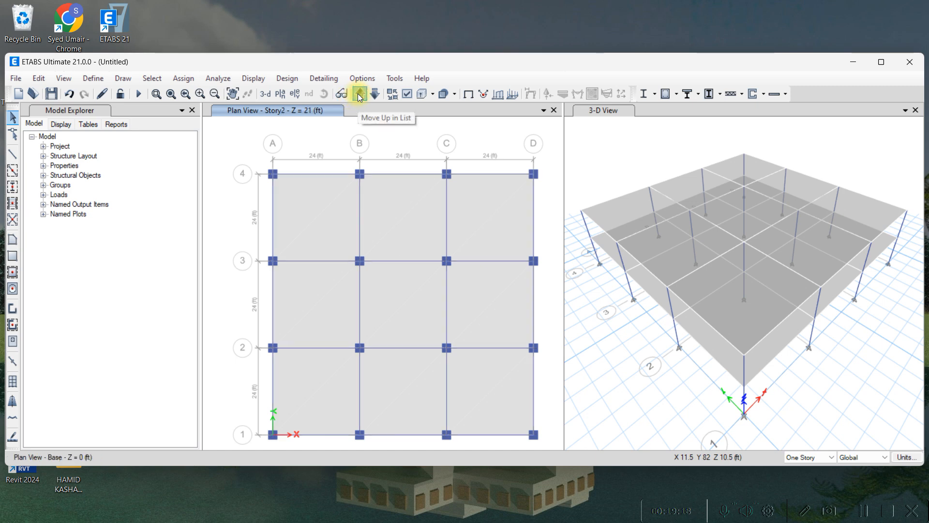
pyautogui.click(375, 95)
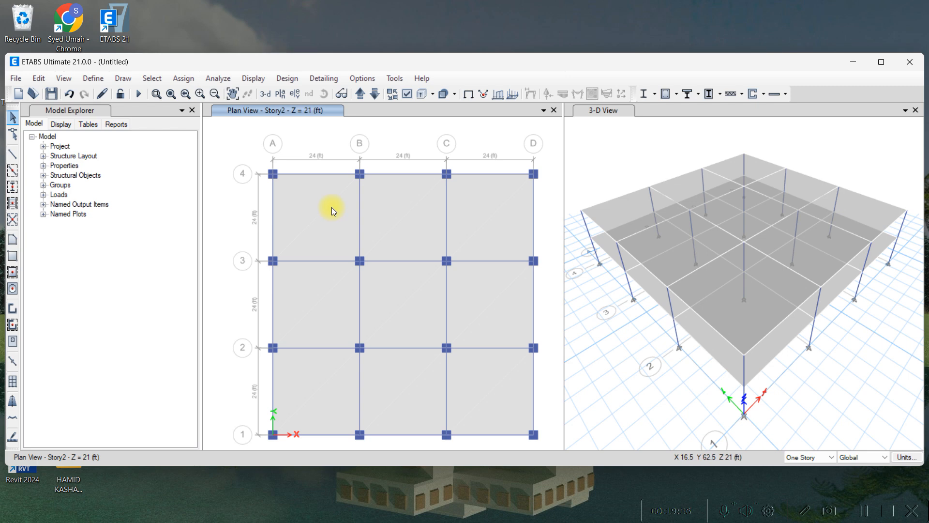
pyautogui.click(374, 93)
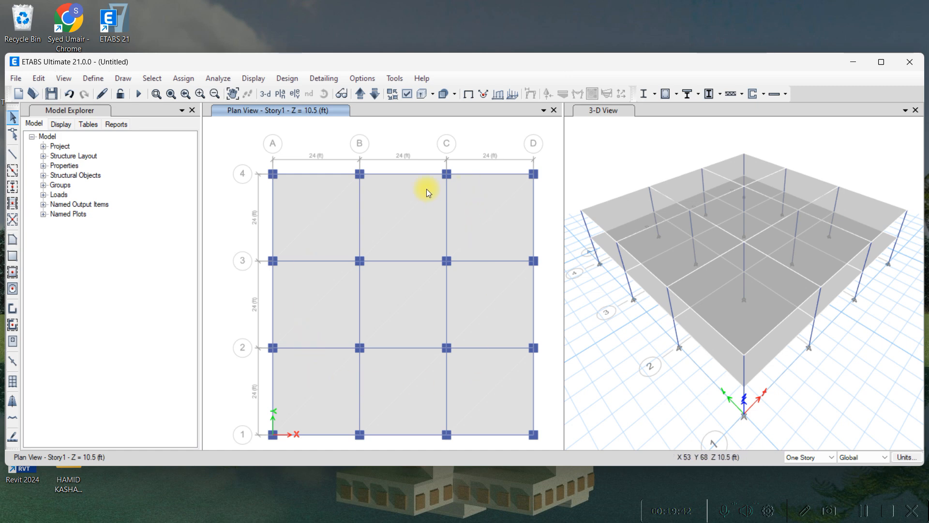
pyautogui.click(362, 95)
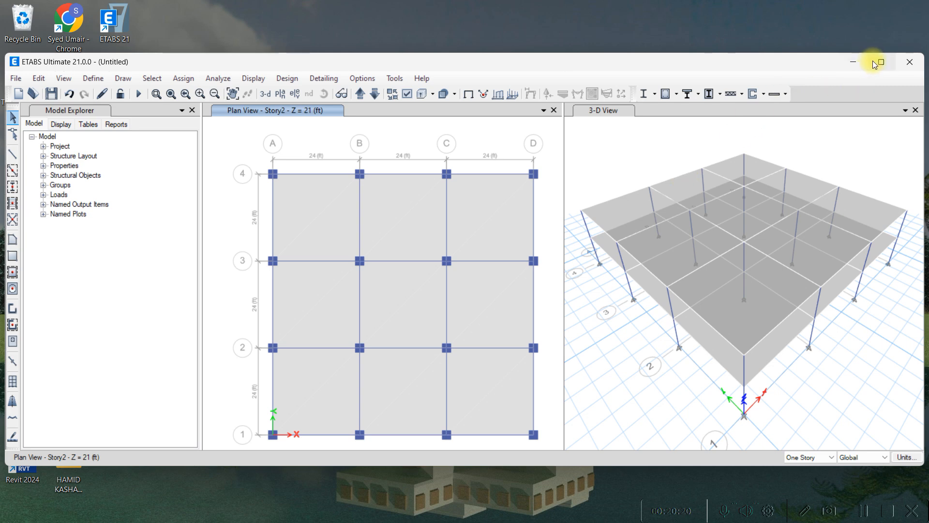
# With the story scope set to All Stories, select all joints at the grid intersections in the Base plan
pyautogui.click(810, 464)
pyautogui.click(802, 473)
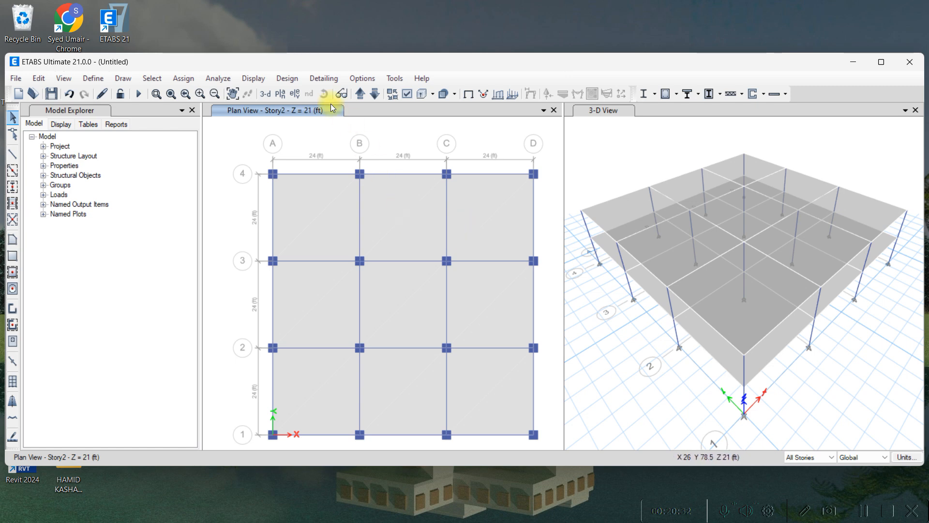
pyautogui.click(375, 95)
pyautogui.click(375, 95)
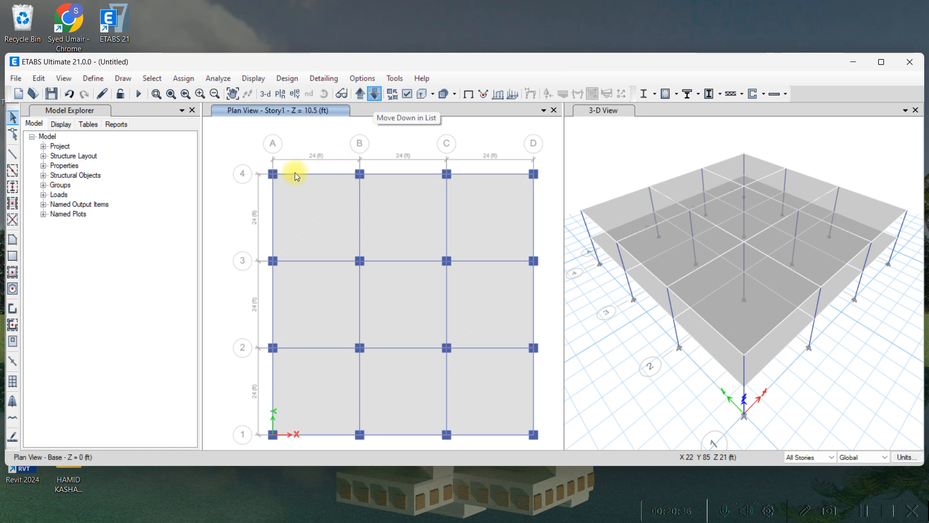
pyautogui.click(252, 151)
pyautogui.moveTo(275, 205); pyautogui.dragTo(539, 443)
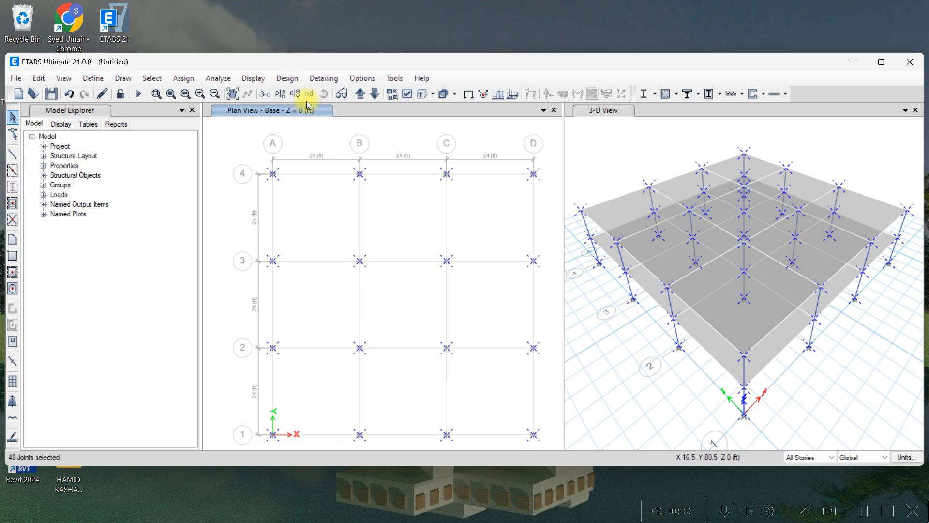
# Assign fixed restraints to the selected joints, restraining translation and rotation in X, Y and Z
pyautogui.click(183, 79)
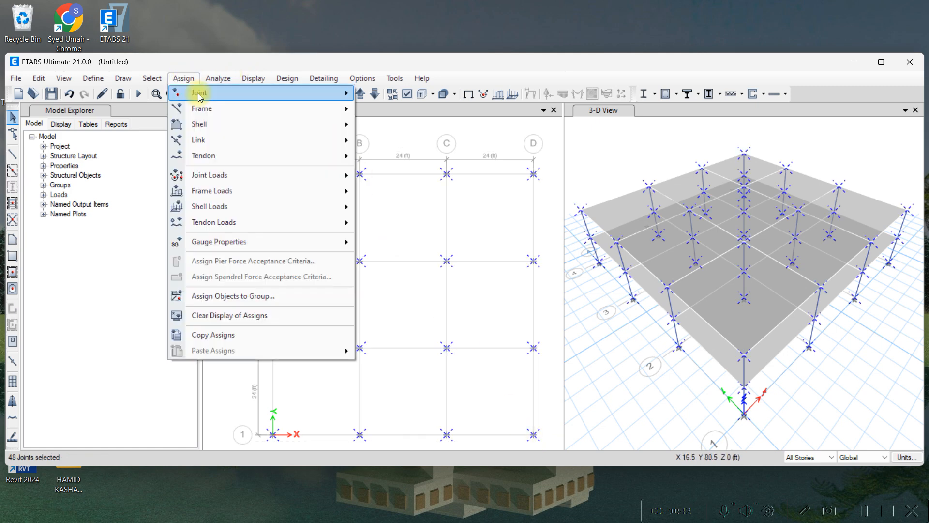
pyautogui.moveTo(233, 92)
pyautogui.click(378, 94)
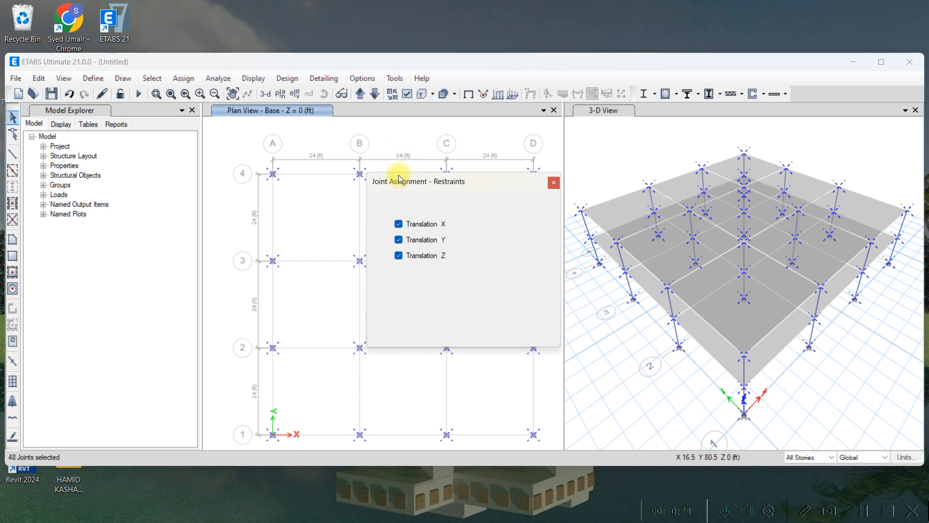
pyautogui.click(424, 292)
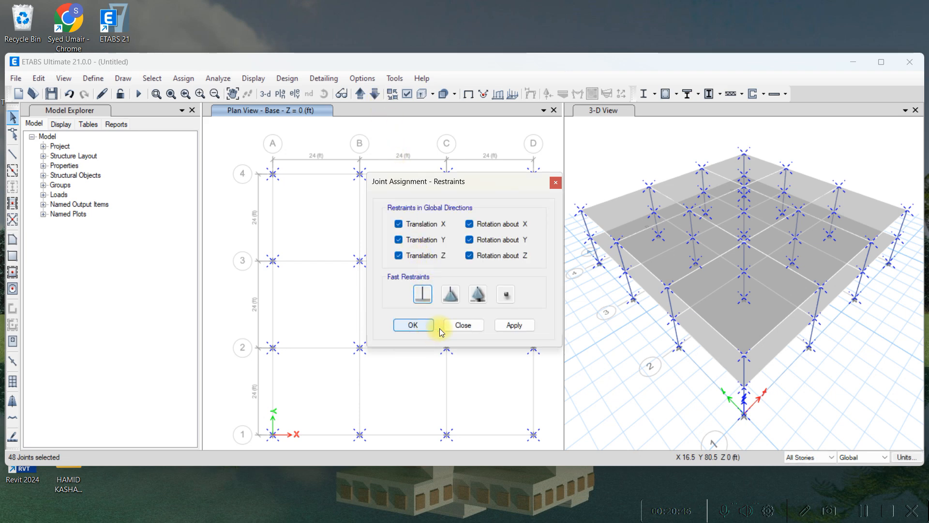
pyautogui.click(513, 326)
pyautogui.click(415, 322)
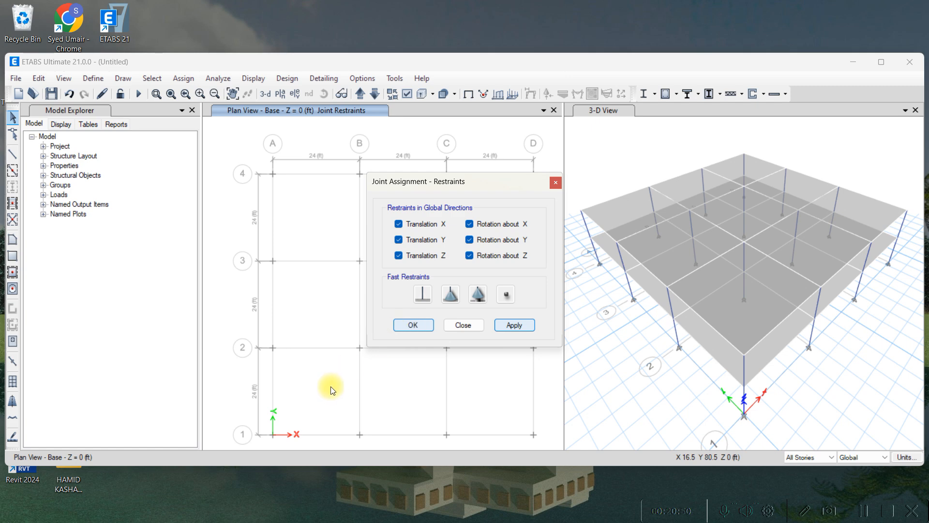
pyautogui.click(402, 326)
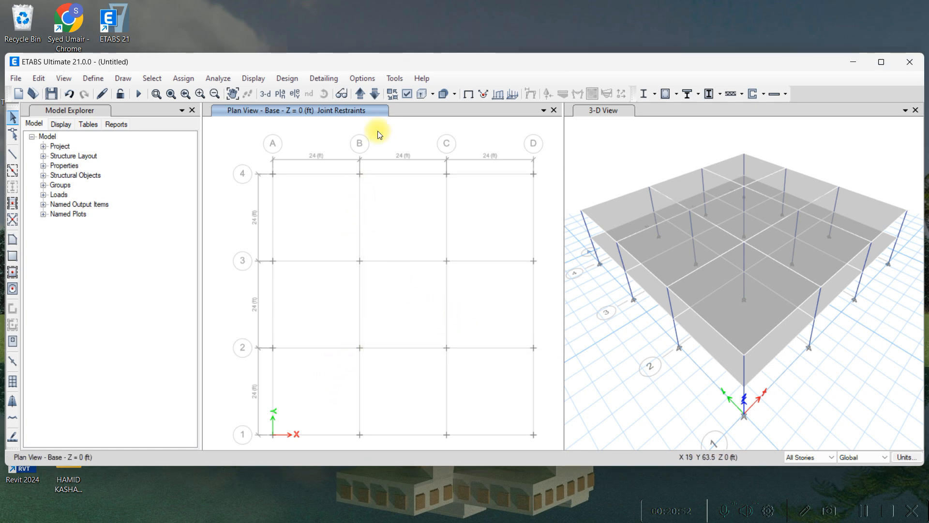
# Return the plan to Story1 and examine the column base supports near grids 2 to 4 in the 3-D view
pyautogui.click(373, 96)
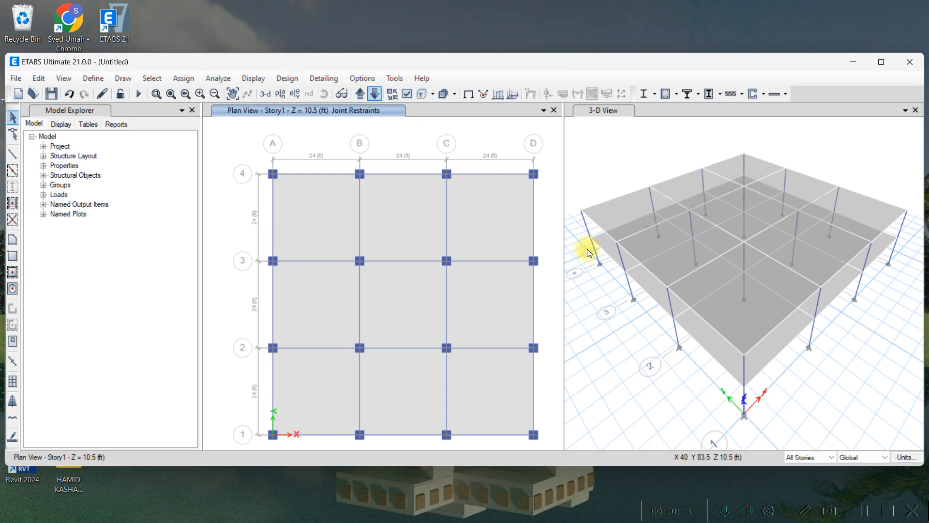
pyautogui.scroll(-3, 589, 263)
pyautogui.scroll(3, 591, 266)
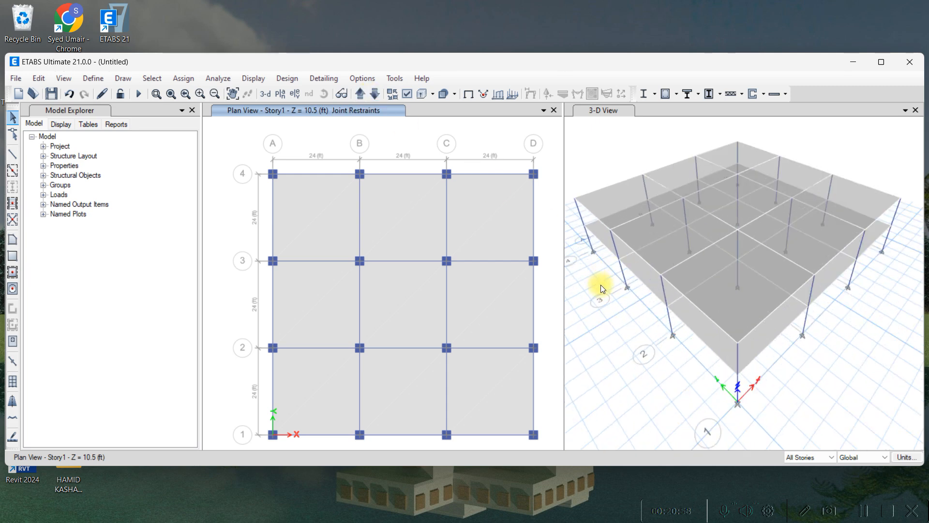
pyautogui.scroll(3, 599, 280)
pyautogui.scroll(1, 629, 222)
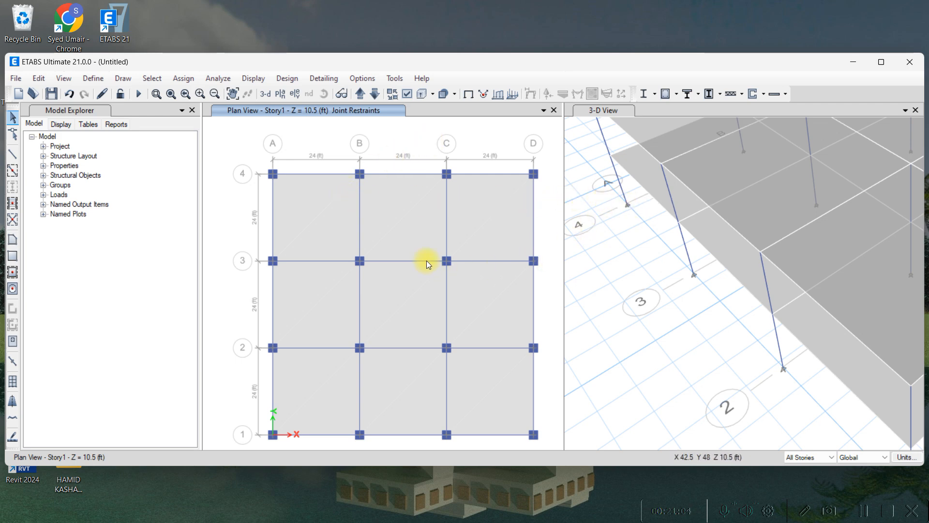
pyautogui.moveTo(386, 219); pyautogui.dragTo(372, 198, button='middle')
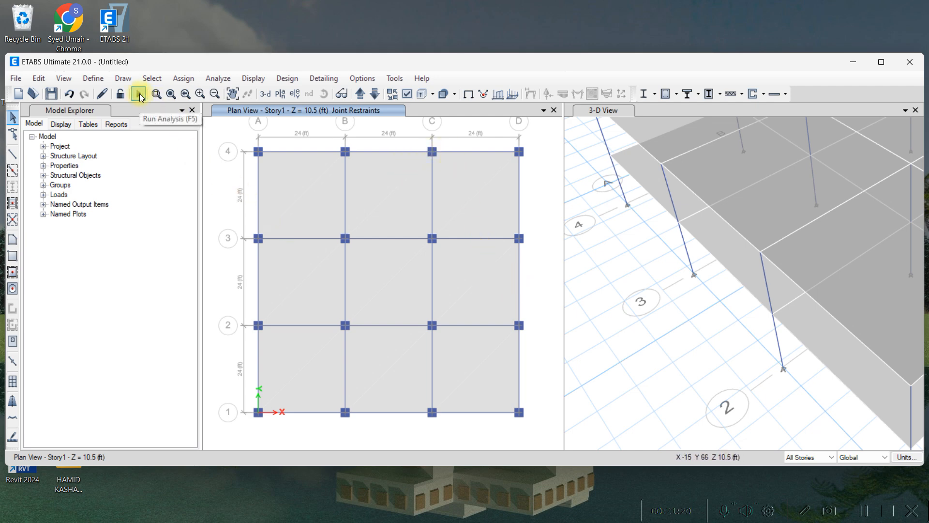
pyautogui.click(285, 180)
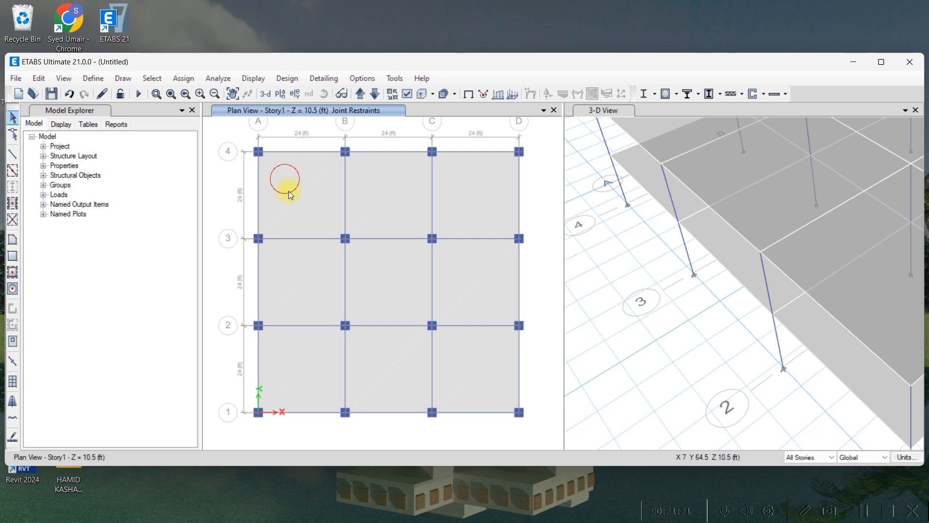
pyautogui.click(304, 261)
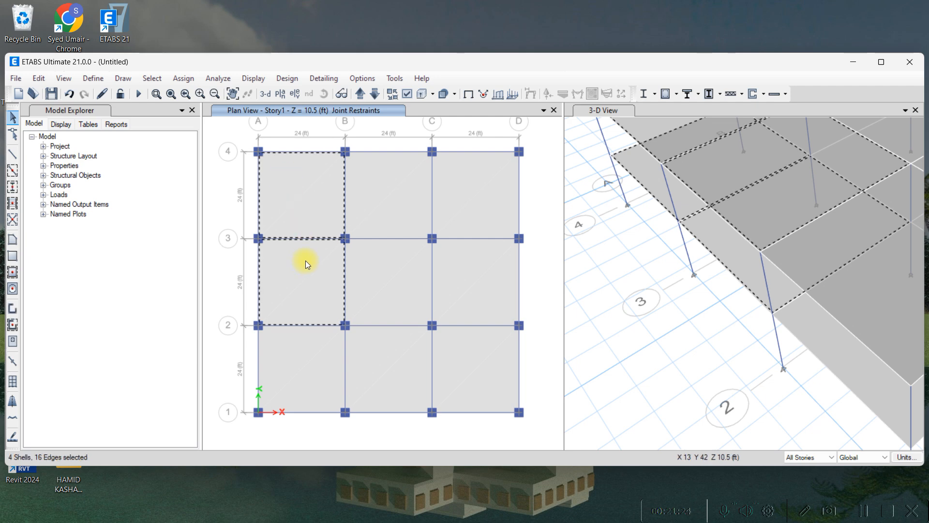
pyautogui.press('Escape')
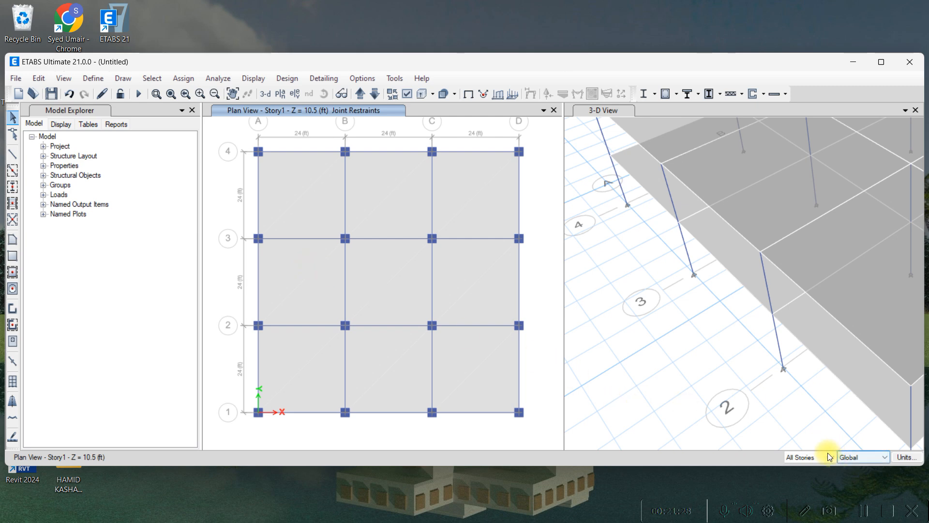
# Select all nine slab panels between grids A–D and 1–4 on both stories
pyautogui.click(321, 178)
pyautogui.click(300, 279)
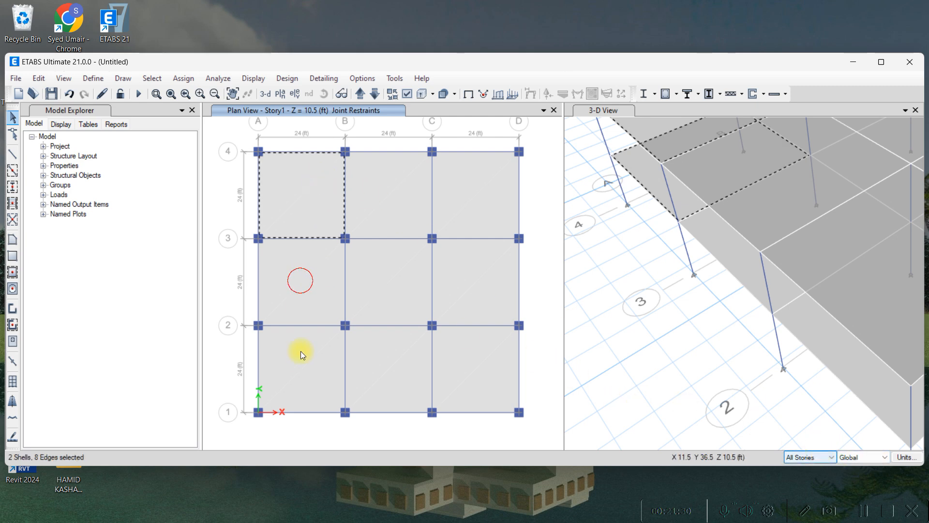
pyautogui.click(385, 366)
pyautogui.click(387, 282)
pyautogui.click(385, 204)
pyautogui.click(485, 200)
pyautogui.click(473, 282)
pyautogui.click(488, 361)
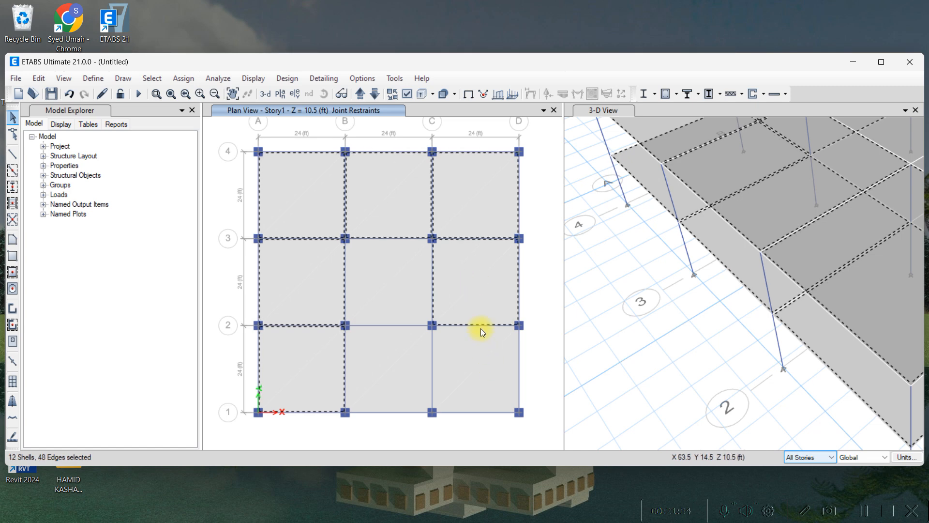
pyautogui.click(396, 277)
pyautogui.click(396, 349)
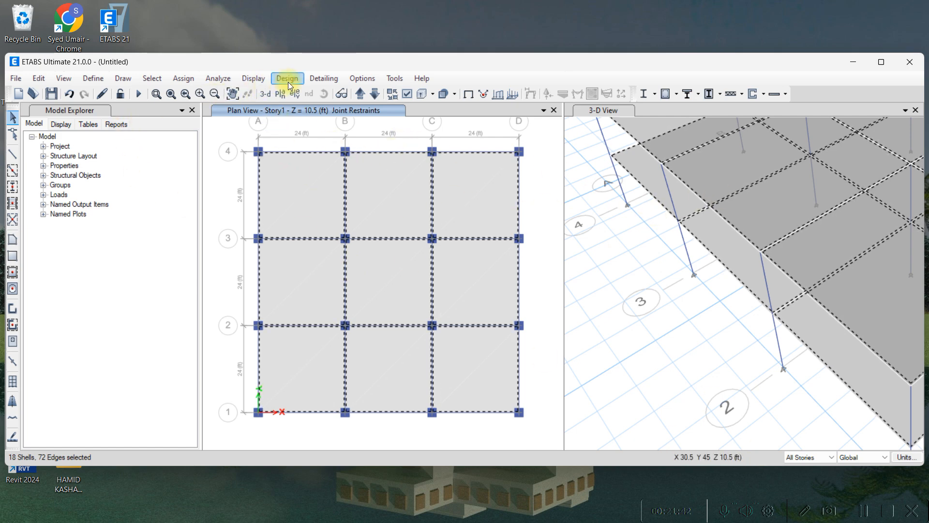
# Open the shell assignment options for the selected slab panels
pyautogui.click(194, 82)
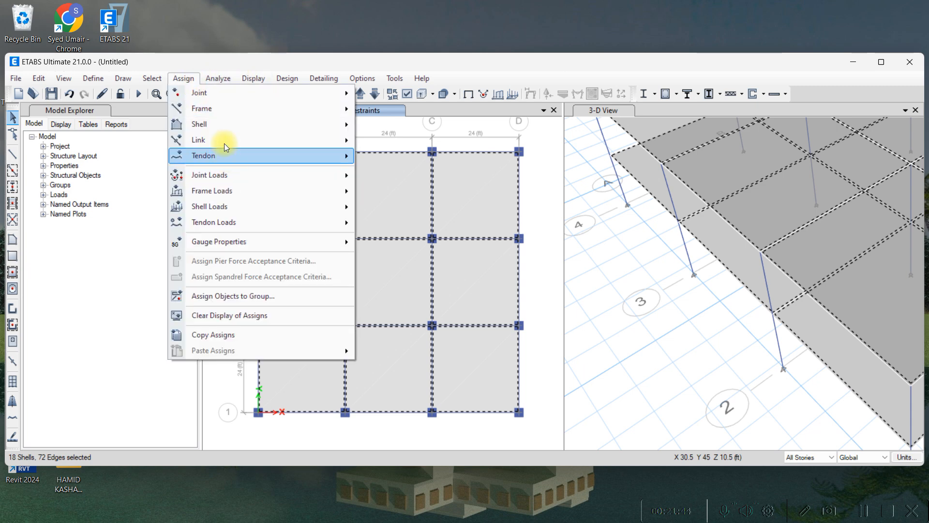
pyautogui.moveTo(230, 127)
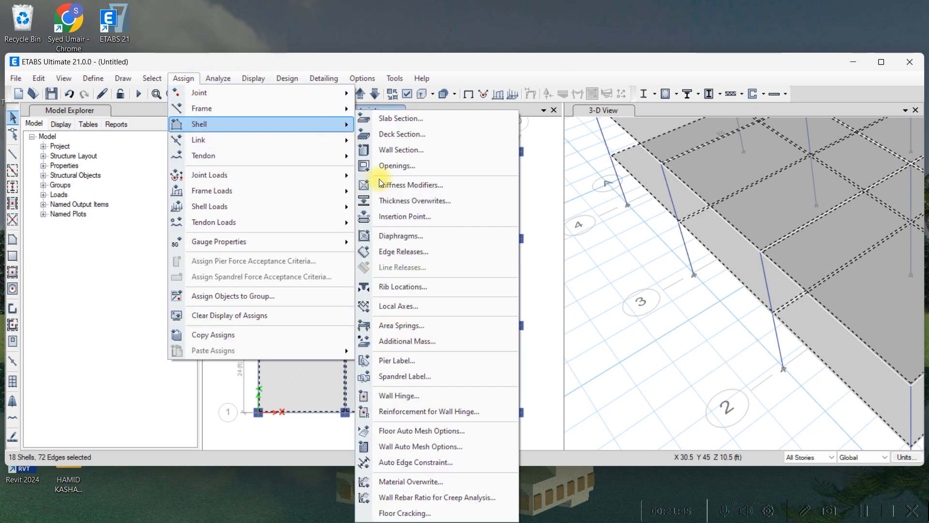
# Assign auto cookie-cut floor meshing to the selected slabs, with further meshing to a maximum element size of 48 in
pyautogui.click(421, 432)
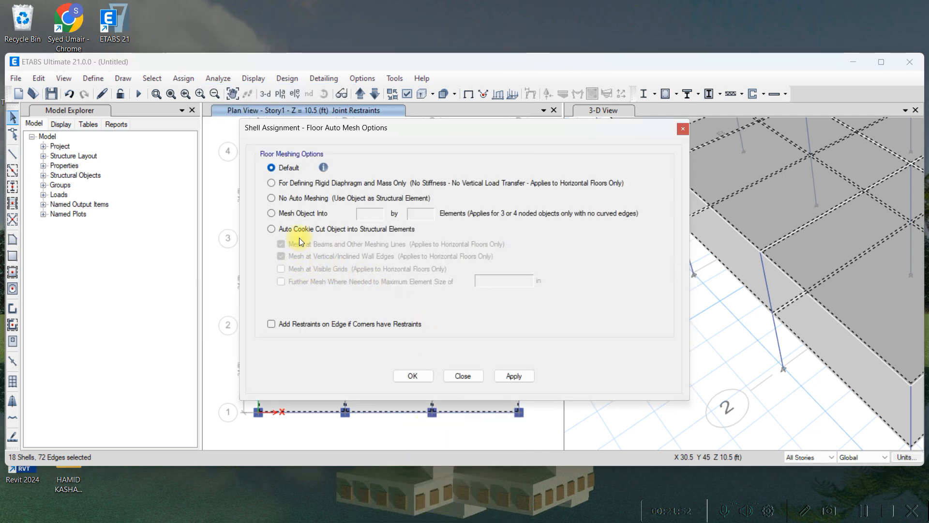
pyautogui.click(299, 233)
pyautogui.click(309, 280)
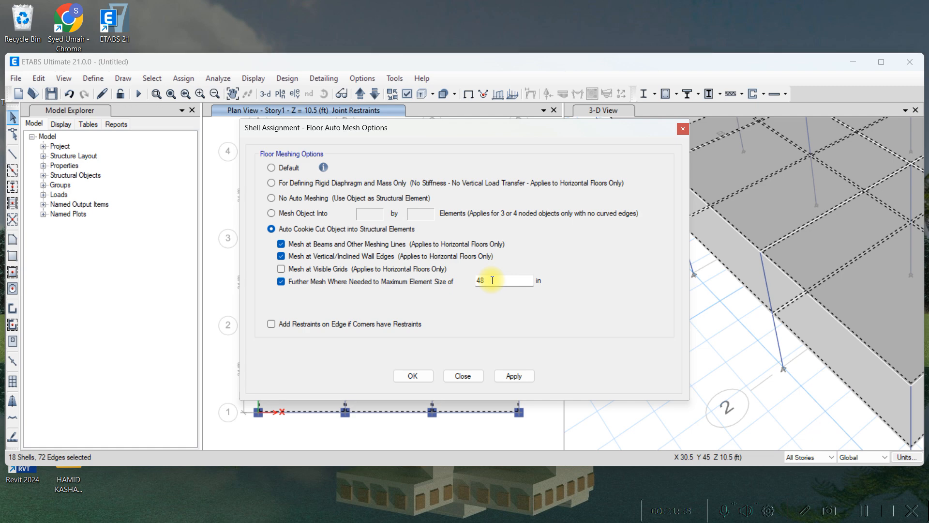
pyautogui.click(514, 377)
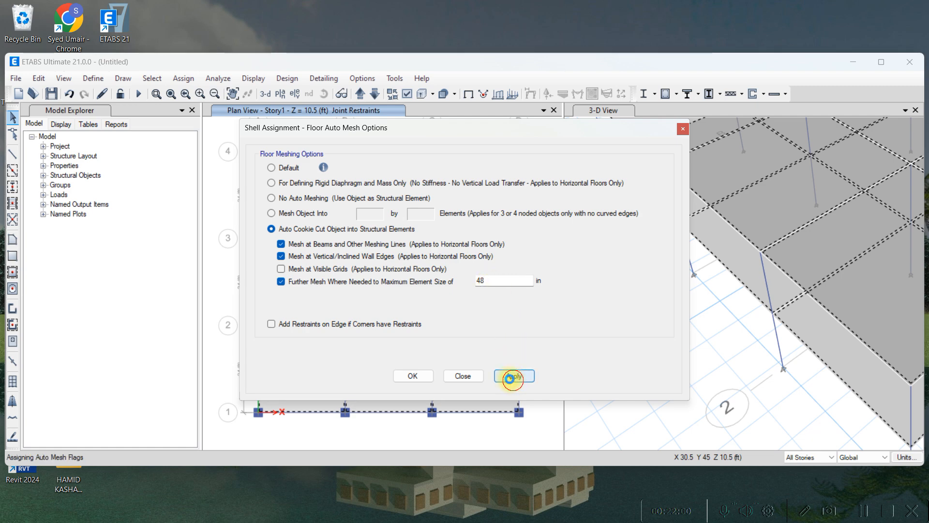
pyautogui.click(416, 374)
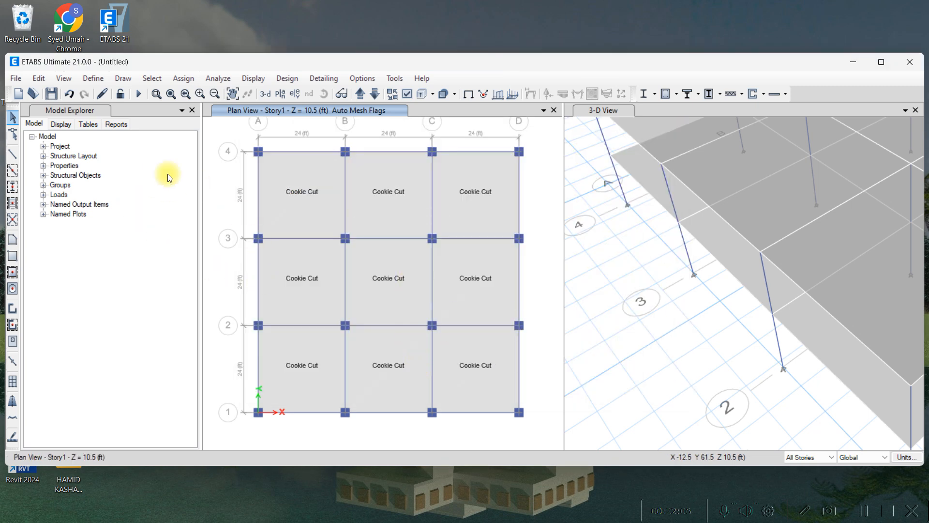
# Start the analysis and create a folder named SAMPLE FOR STUDENTS inside LAST DANCE for the model file
pyautogui.click(139, 94)
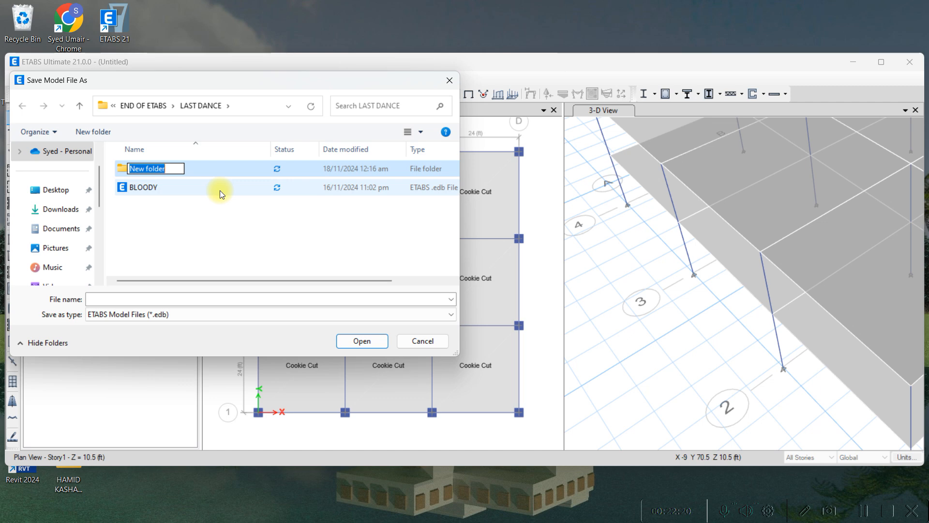
pyautogui.write('SAMPLE ')
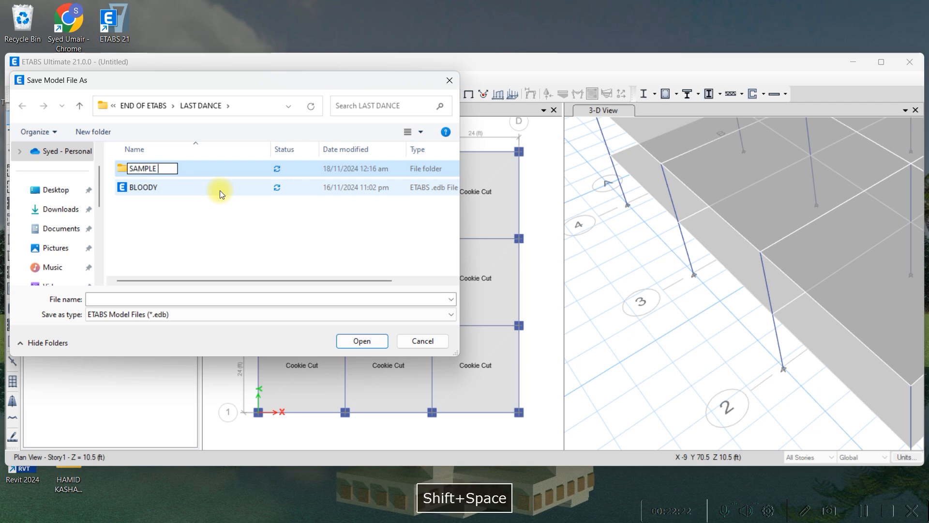
pyautogui.write('FOR STUDENTS')
pyautogui.press('Return')
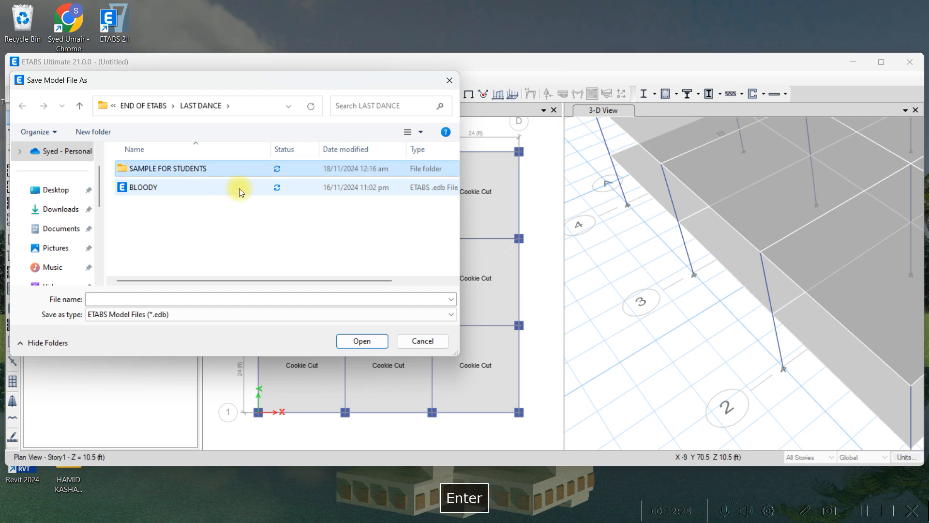
# Save the model as SAMPLE ETABS in the SAMPLE FOR STUDENTS folder and let the analysis run
pyautogui.click(216, 173)
pyautogui.doubleClick(215, 173)
pyautogui.click(196, 300)
pyautogui.write('S')
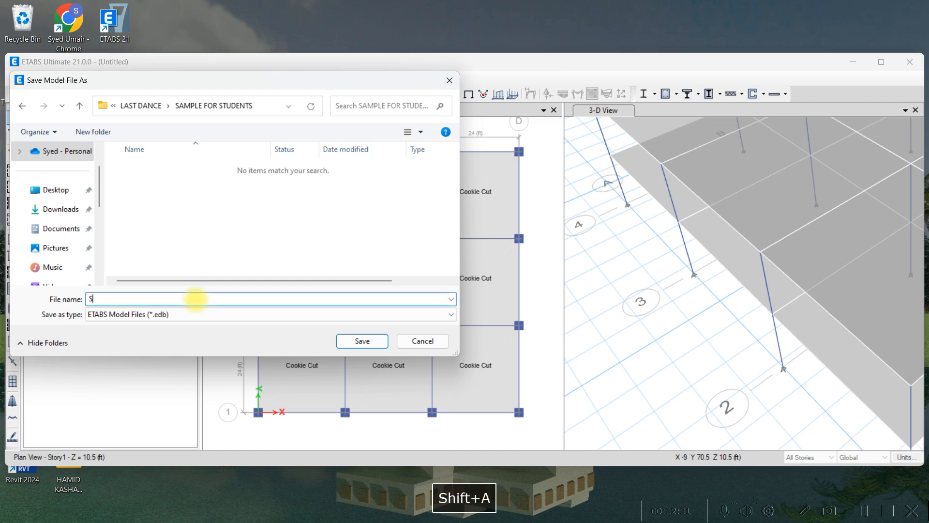
pyautogui.write('AMPLE ')
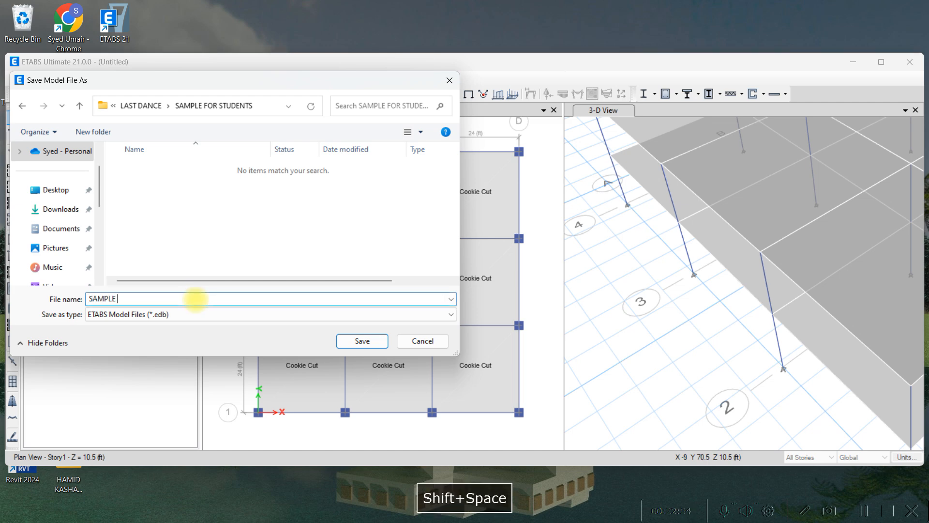
pyautogui.write('ETABS')
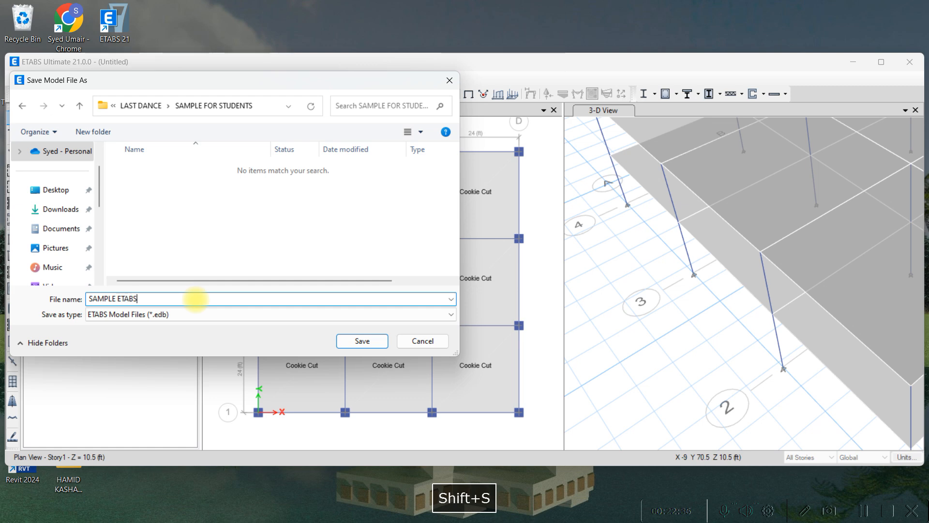
pyautogui.click(345, 344)
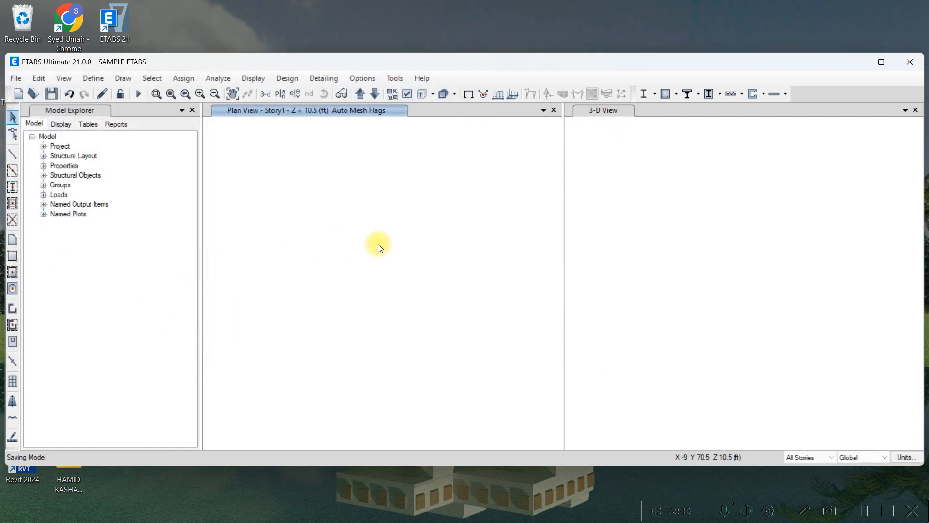
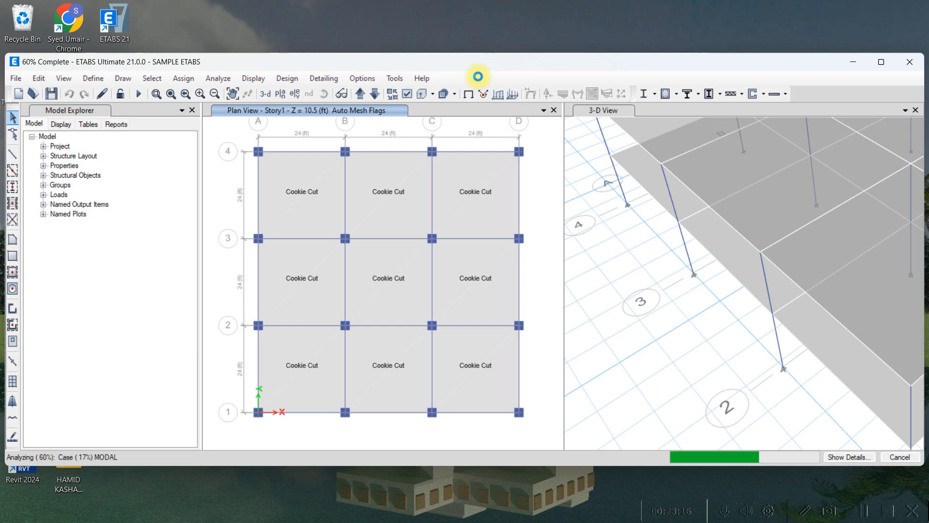
# Run the concrete frame design and examine the longitudinal reinforcing of the beams and columns in the 3-D view
pyautogui.moveTo(473, 65); pyautogui.dragTo(473, 46)
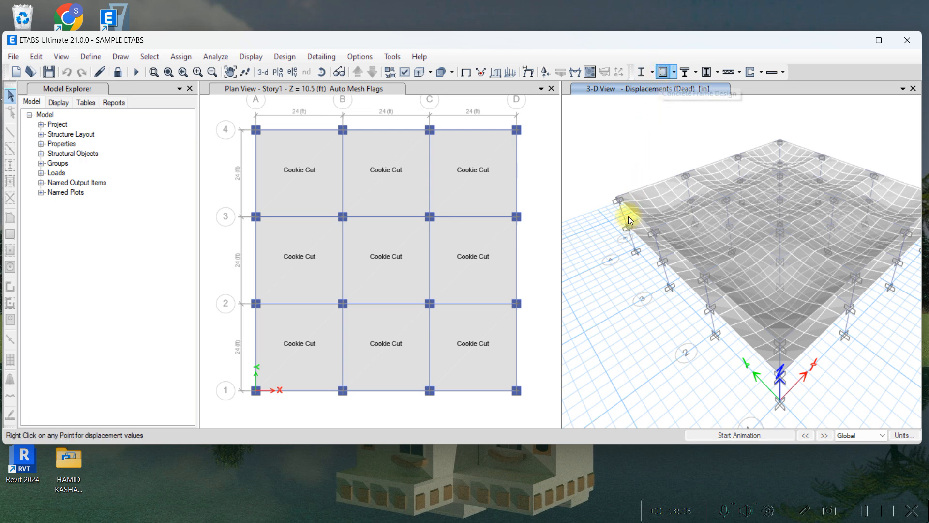
pyautogui.hotkey('shift', 'F5')
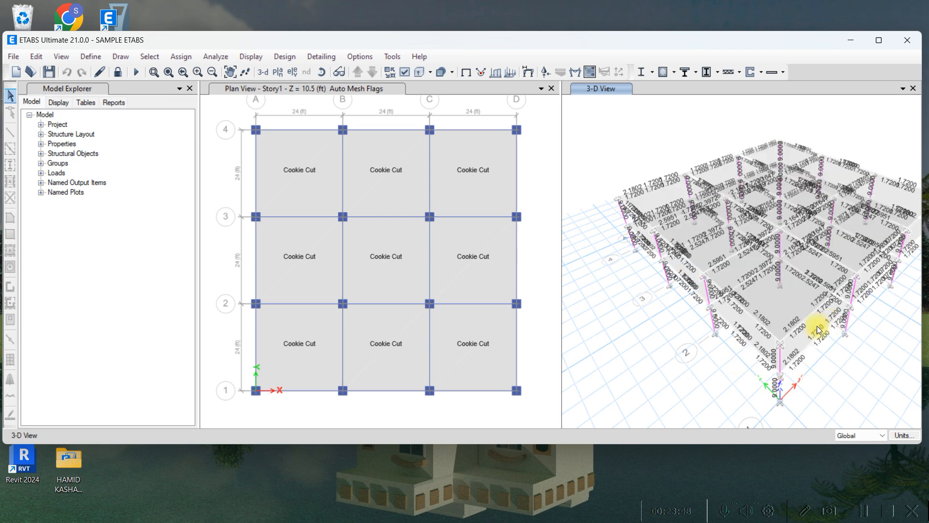
pyautogui.keyDown('shift'); pyautogui.moveTo(827, 389); pyautogui.dragTo(645, 262, button='middle'); pyautogui.keyUp('shift')
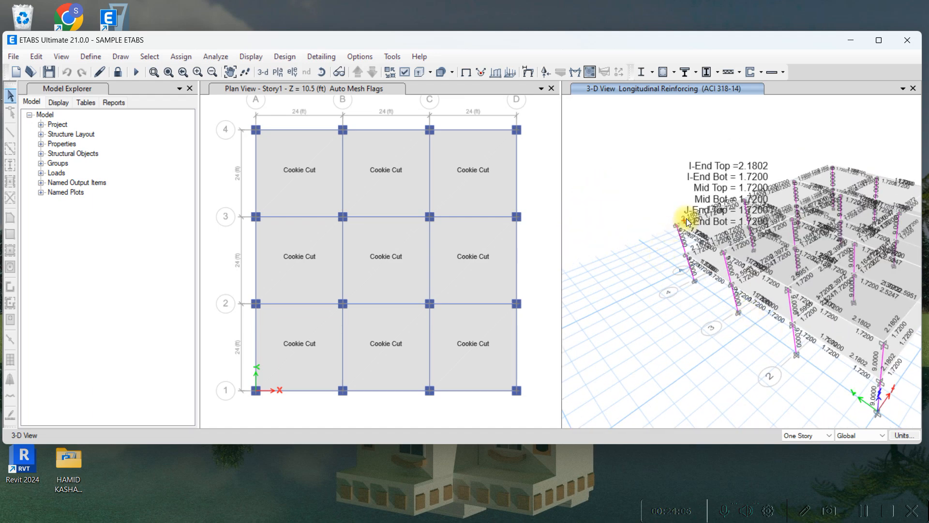
pyautogui.scroll(4, 688, 231)
pyautogui.moveTo(664, 219)
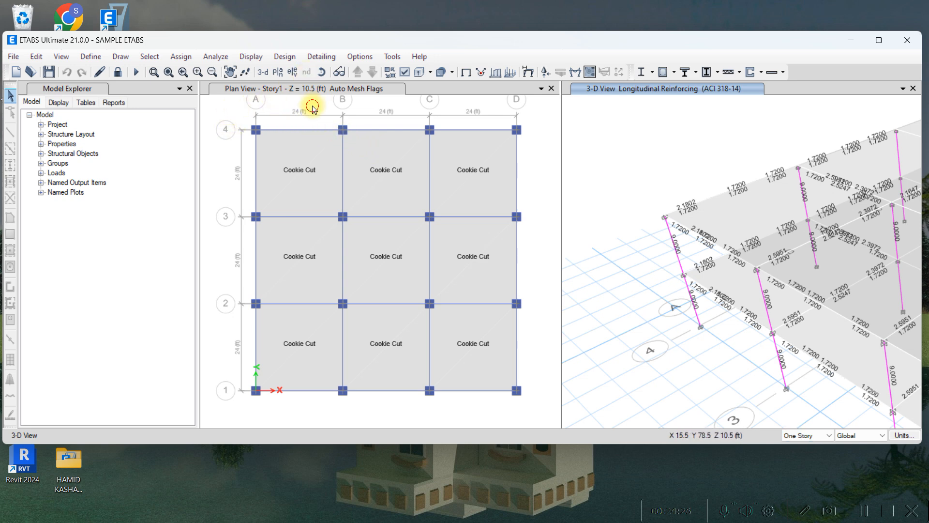
# Show the Base level in the plan view, select all its joints to highlight the supports, and clear the selection
pyautogui.click(316, 89)
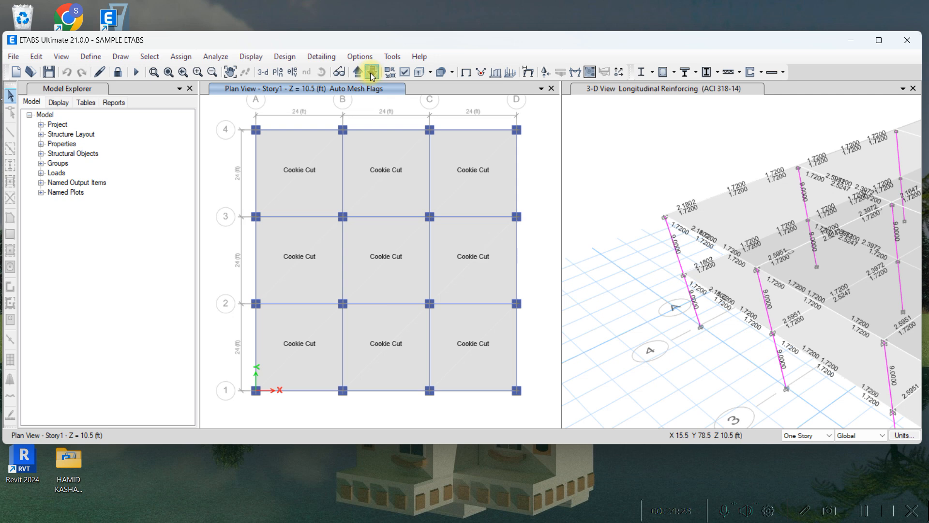
pyautogui.click(372, 72)
pyautogui.moveTo(237, 114); pyautogui.dragTo(533, 403)
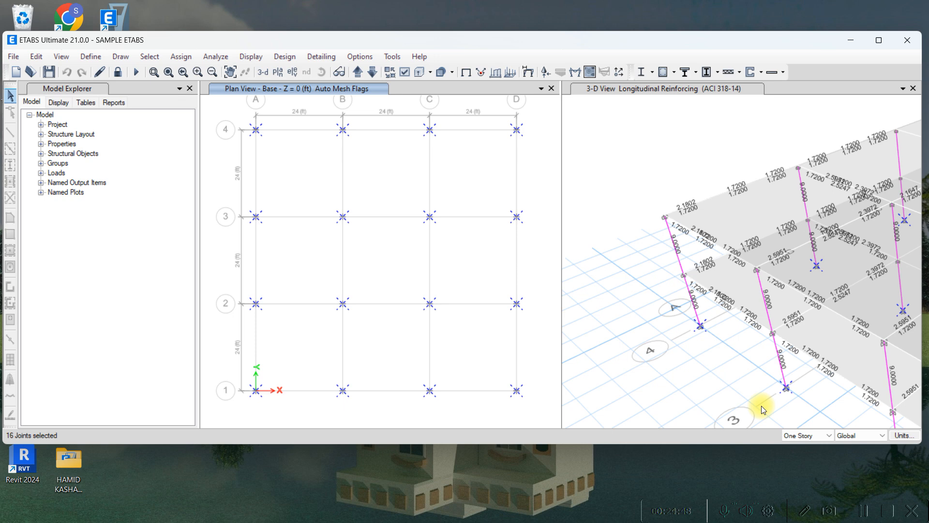
pyautogui.press('Escape')
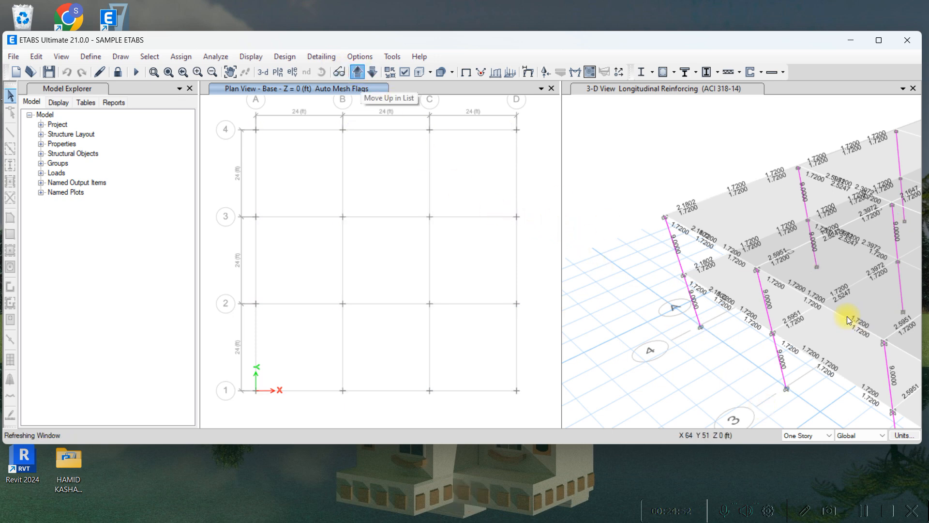
# Verify whether all concrete frame members passed the design check
pyautogui.moveTo(821, 316); pyautogui.dragTo(660, 298, button='middle')
pyautogui.scroll(-5, 660, 297)
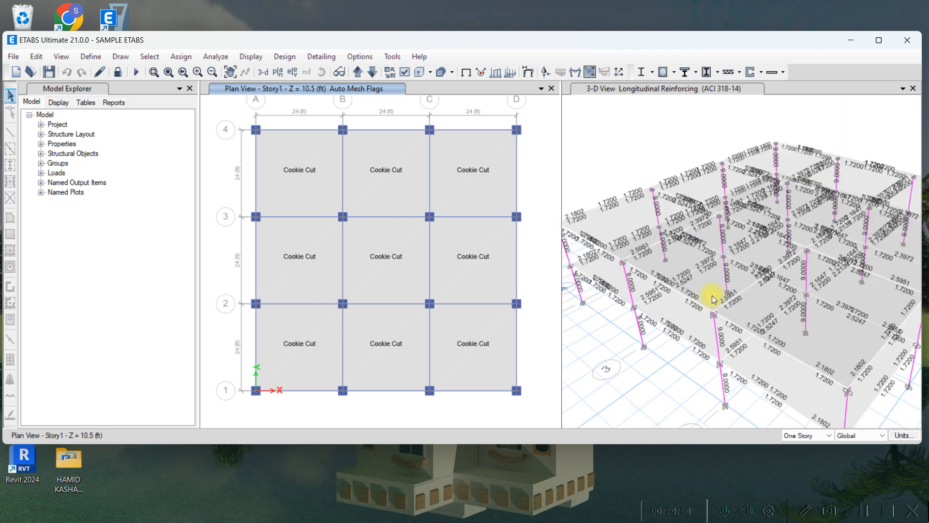
pyautogui.click(676, 76)
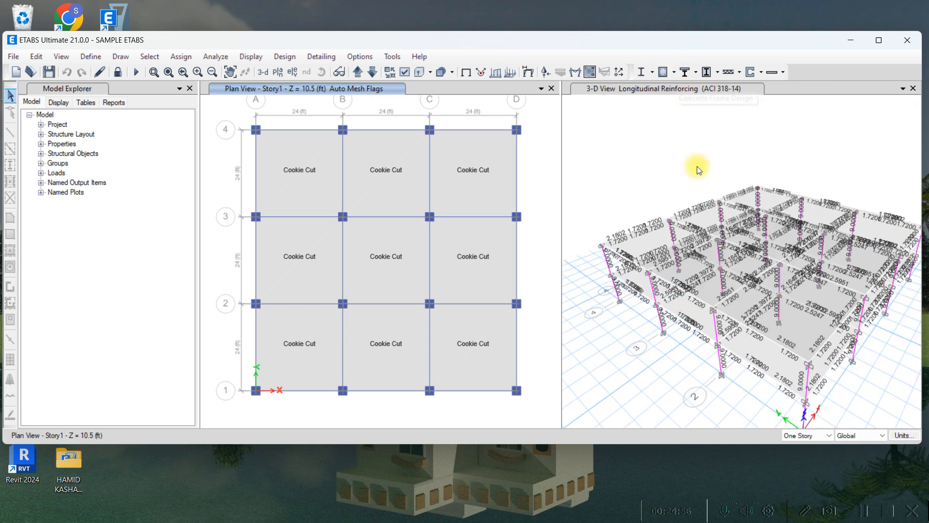
pyautogui.click(675, 71)
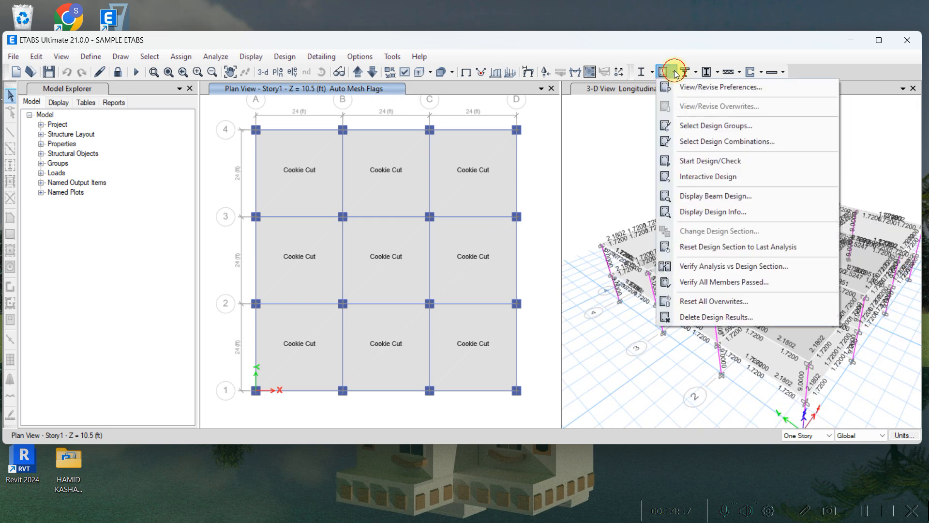
pyautogui.click(710, 281)
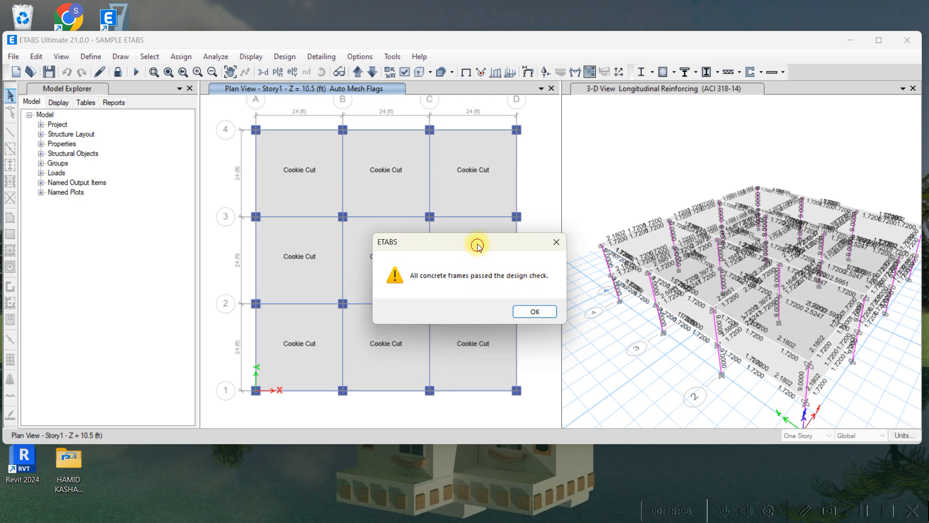
pyautogui.moveTo(477, 245); pyautogui.dragTo(476, 227)
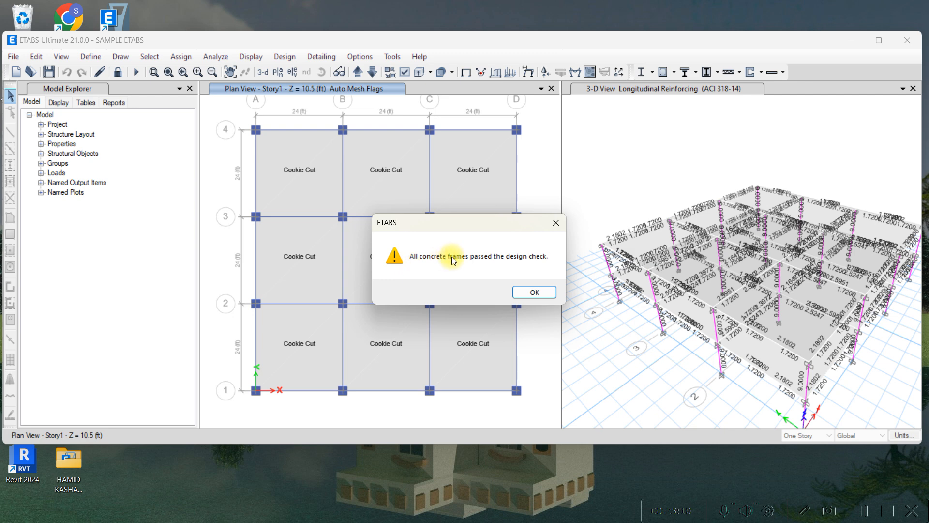
pyautogui.click(546, 292)
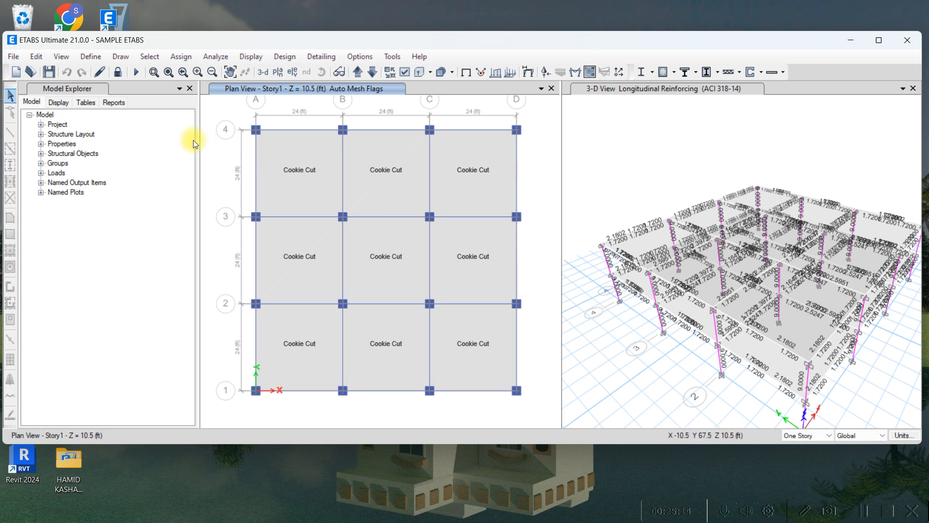
# Unlock the model and run Check Model with all joint, frame, shell and other checks plus the trim-or-extend frame fix
pyautogui.click(117, 72)
pyautogui.click(484, 313)
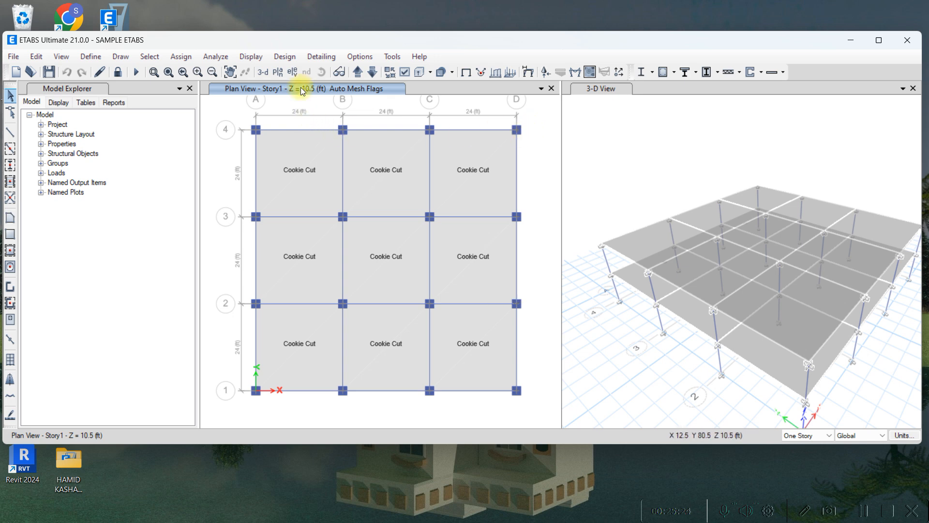
pyautogui.click(215, 56)
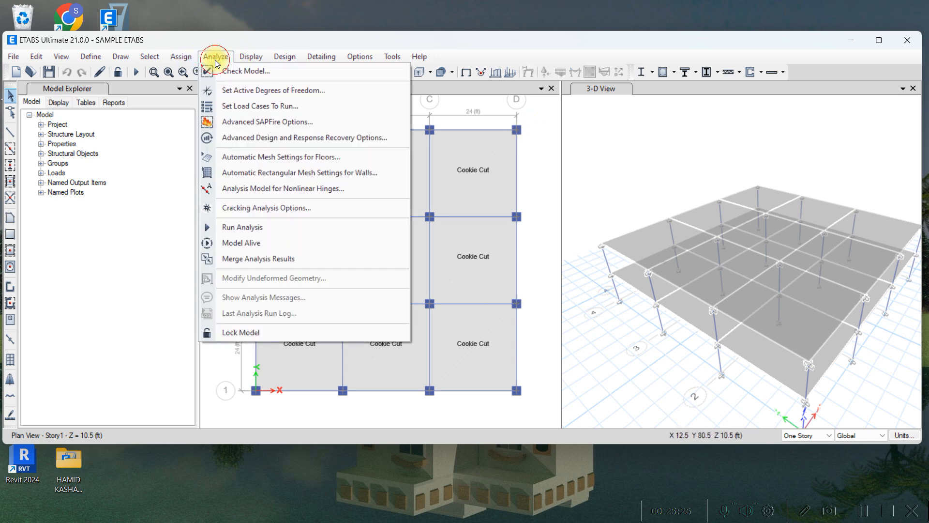
pyautogui.click(232, 72)
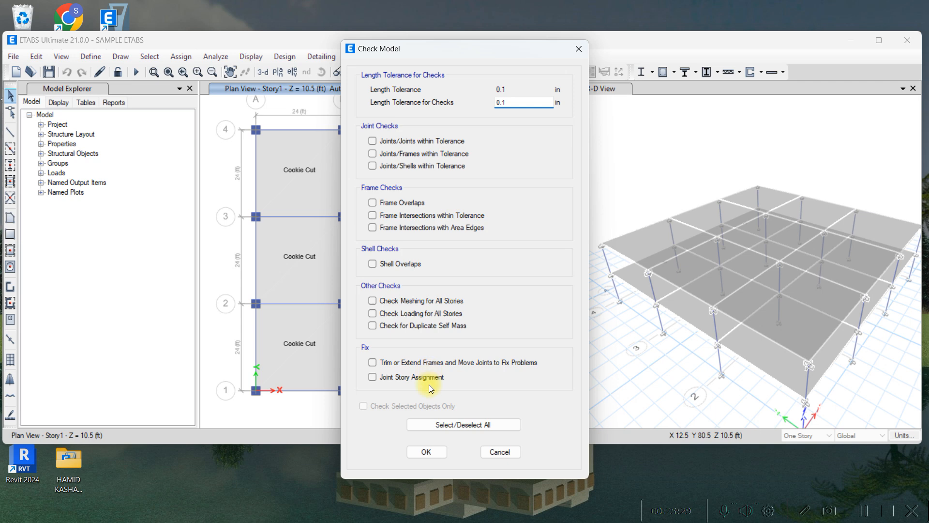
pyautogui.click(431, 426)
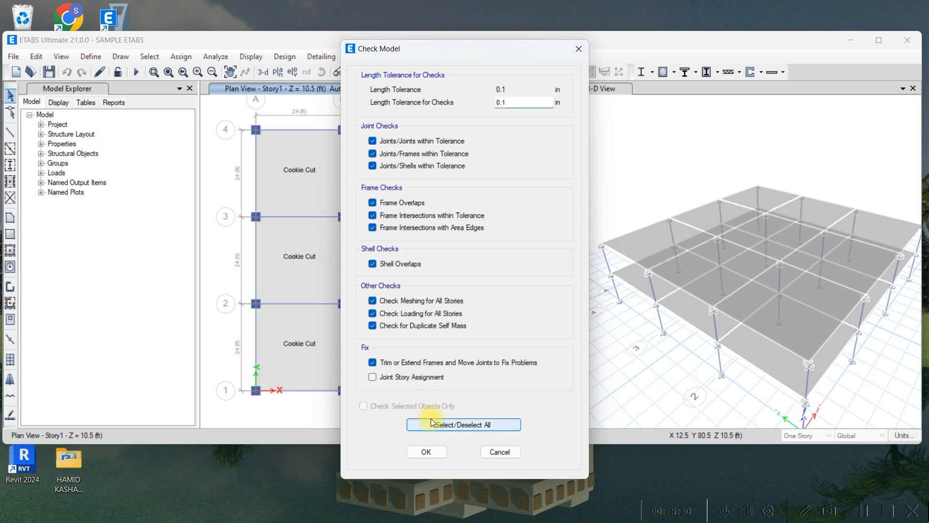
pyautogui.click(422, 450)
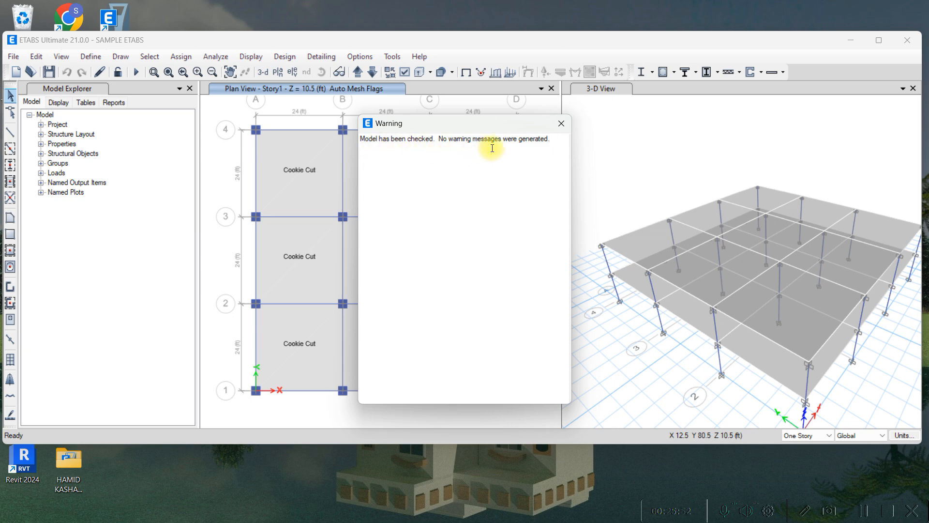
pyautogui.click(561, 123)
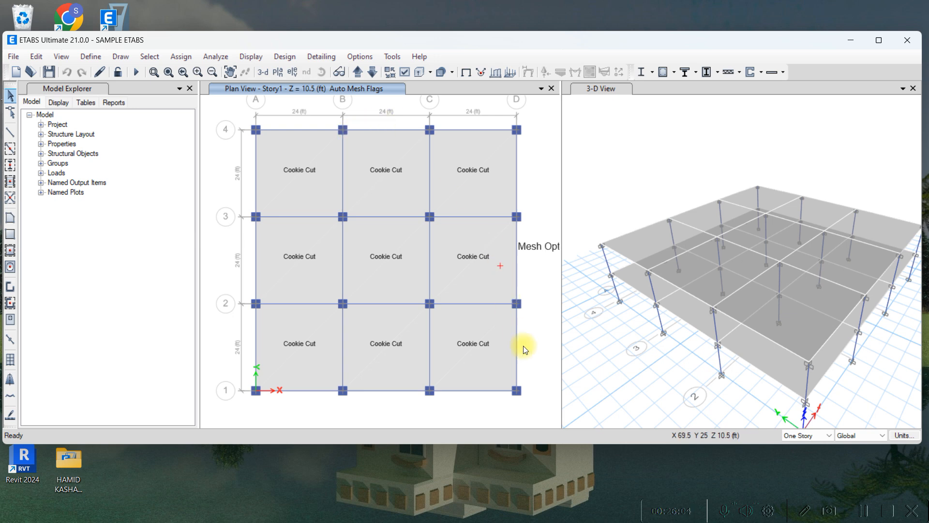
# Enlarge the program window, activate the 3-D view and run the analysis again
pyautogui.moveTo(509, 446); pyautogui.dragTo(507, 486)
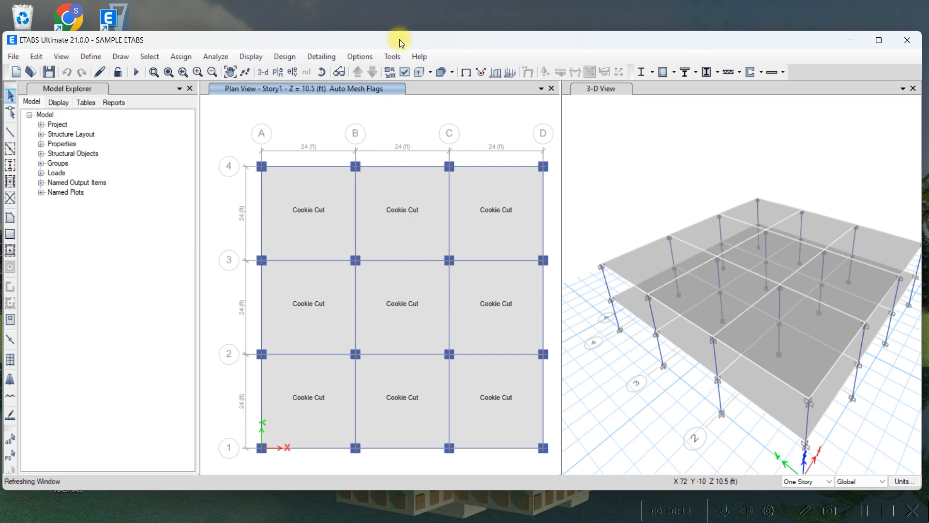
pyautogui.click(640, 97)
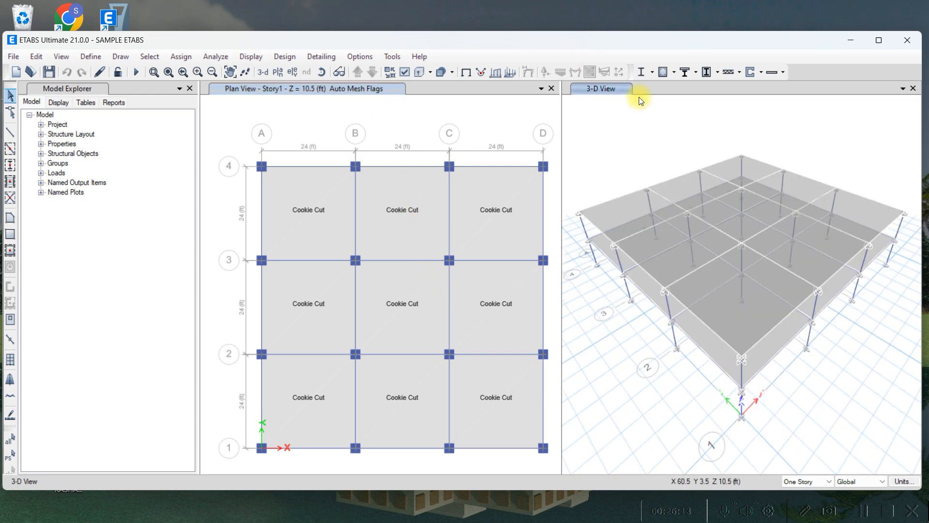
pyautogui.click(675, 70)
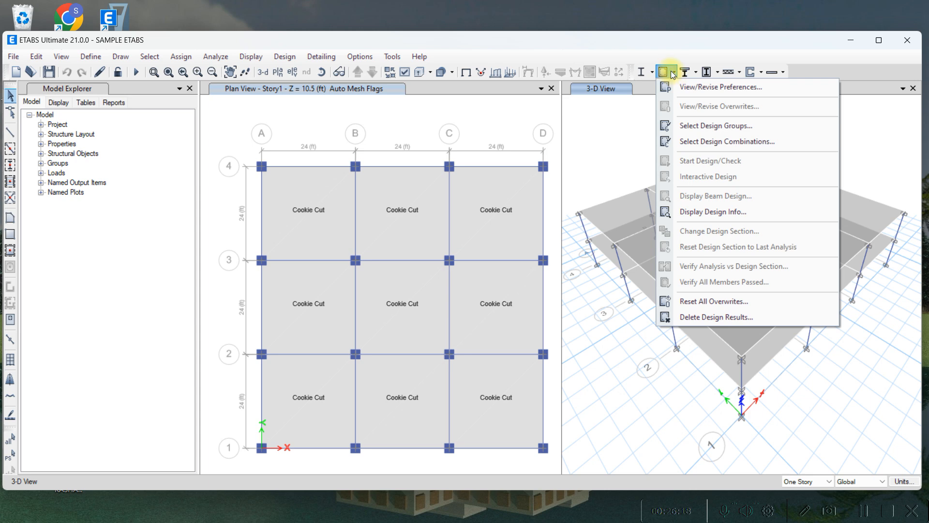
pyautogui.click(131, 73)
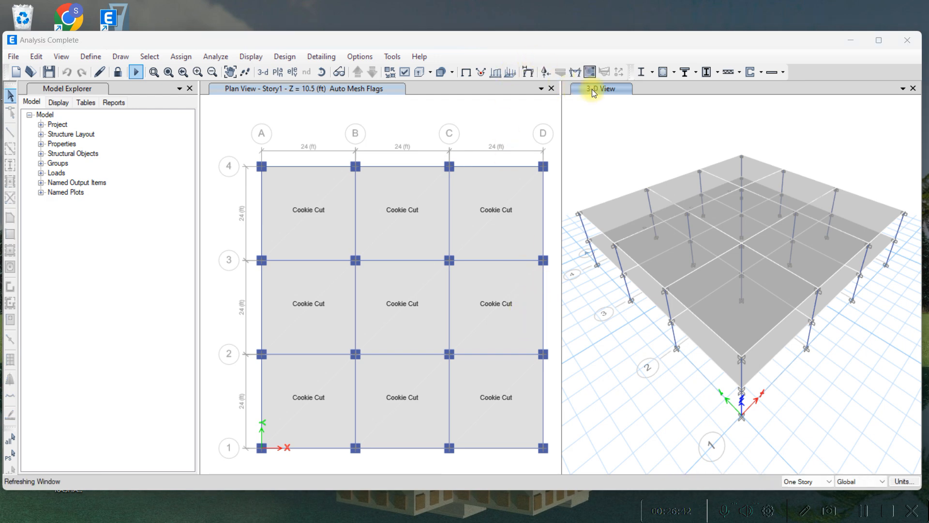
# Run the concrete frame design check and show the total longitudinal reinforcing in the 3-D view
pyautogui.click(670, 77)
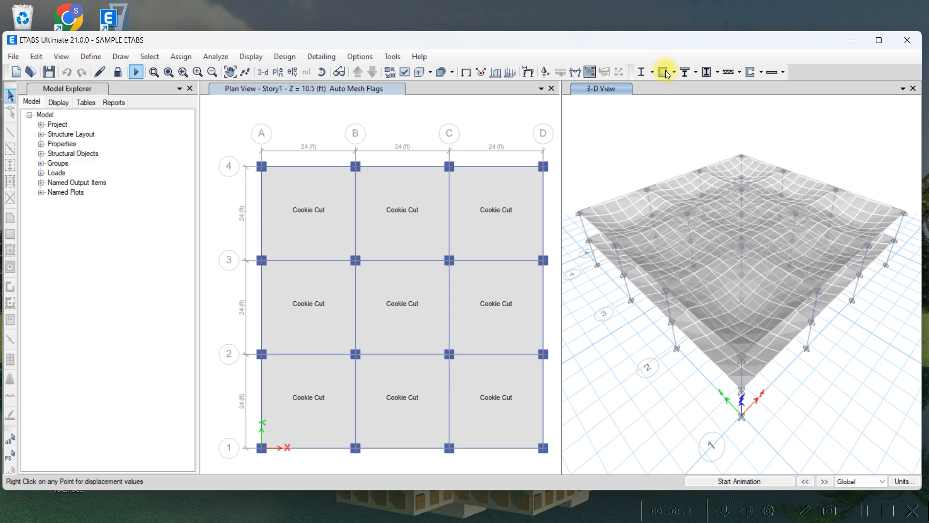
pyautogui.click(665, 72)
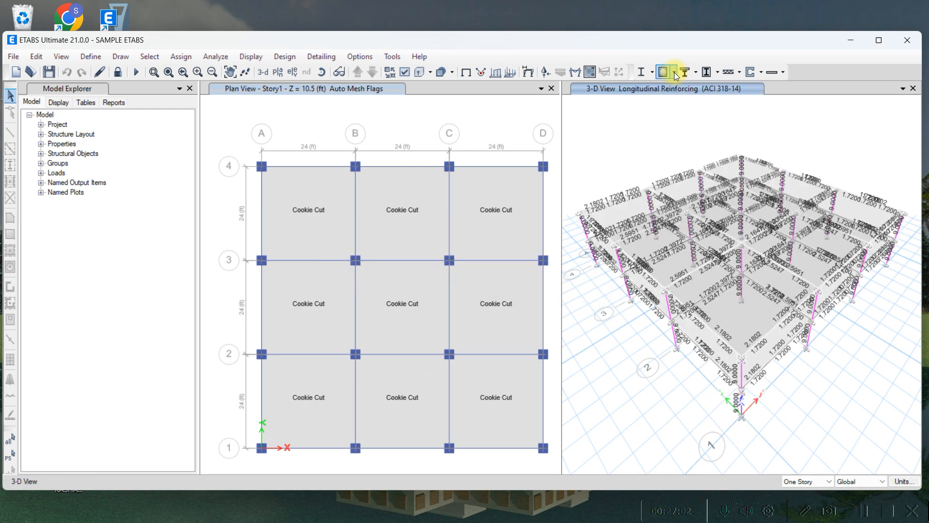
pyautogui.click(674, 72)
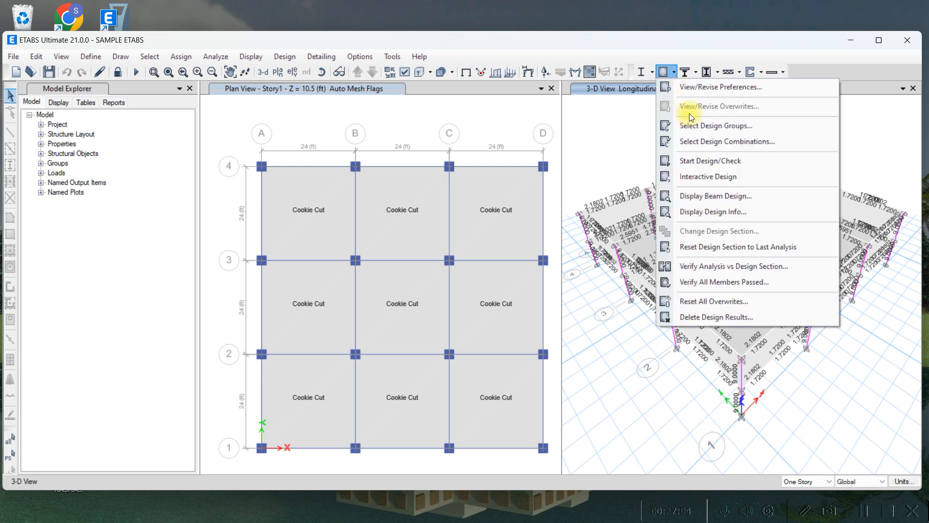
pyautogui.click(702, 212)
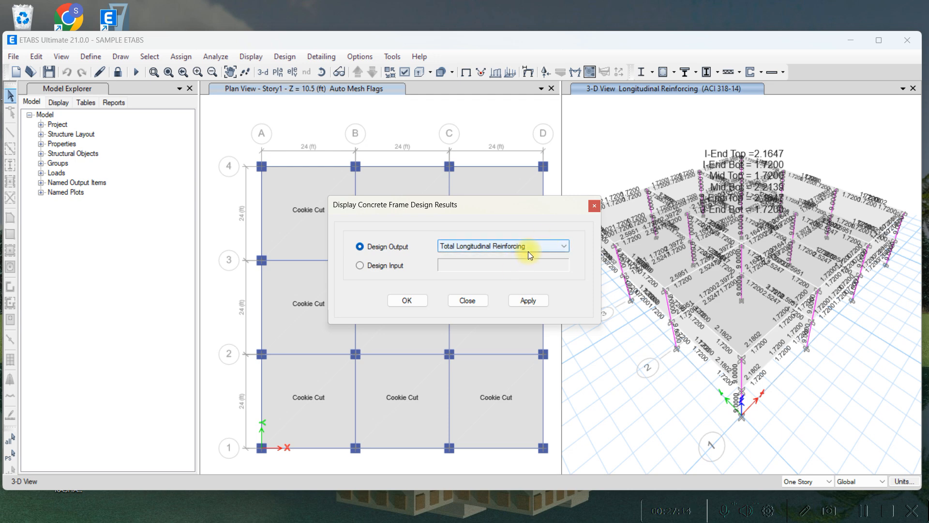
pyautogui.click(484, 299)
# Inspect the design details summary of the roof edge beam in the end bay along grid line 4, and close the report
pyautogui.scroll(3, 620, 206)
pyautogui.moveTo(620, 206); pyautogui.dragTo(674, 202, button='middle')
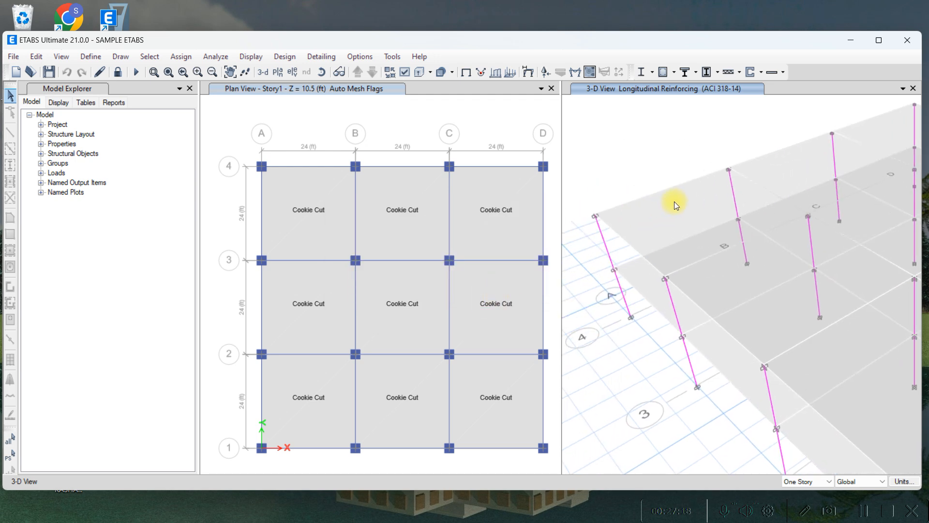
pyautogui.moveTo(664, 193)
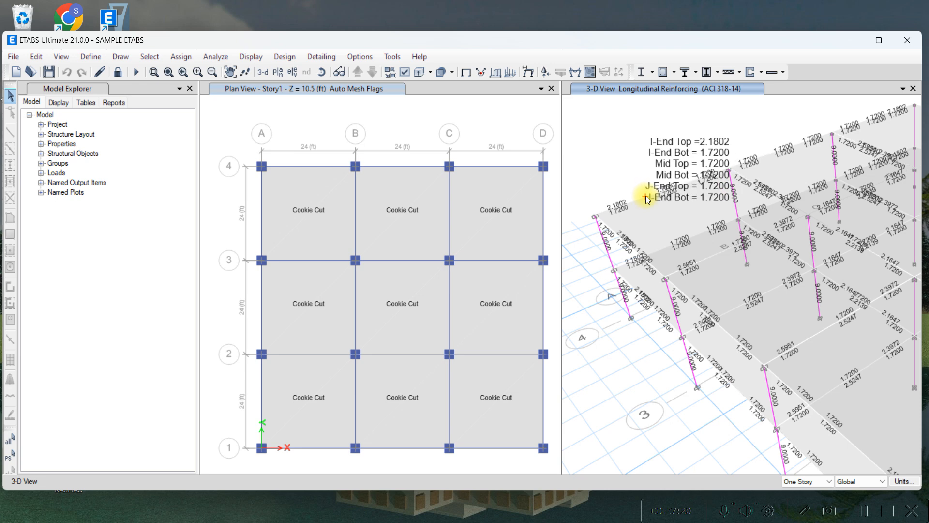
pyautogui.rightClick(647, 197)
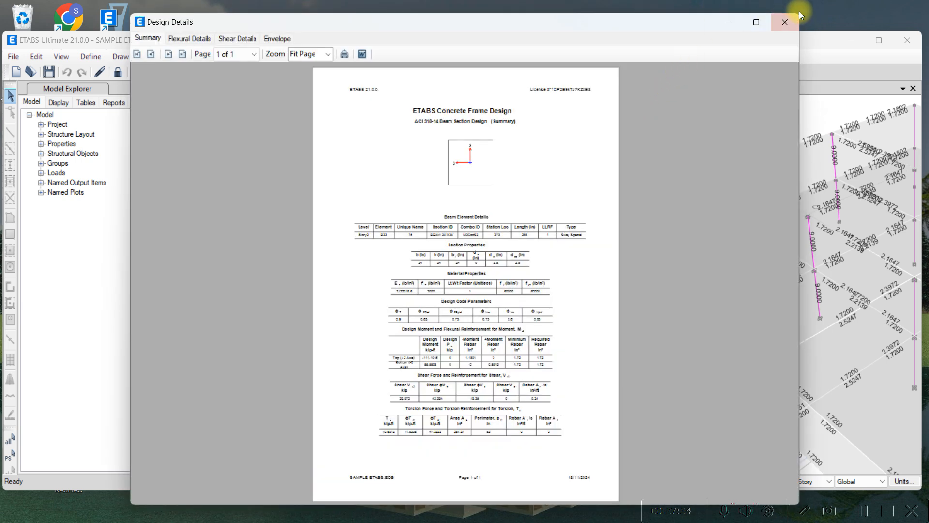
pyautogui.click(773, 28)
pyautogui.press('Escape')
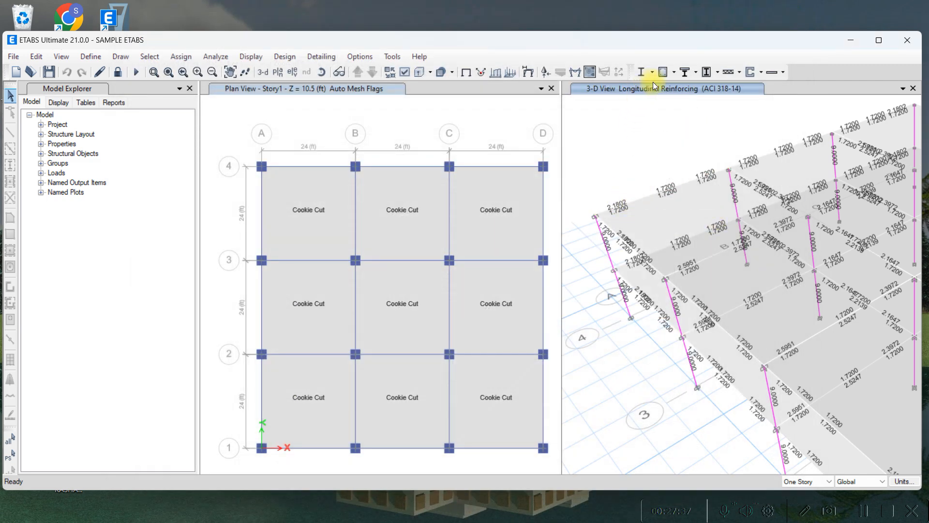
# Display the Shear Reinforcing design output on the frame members in the 3-D view
pyautogui.click(674, 72)
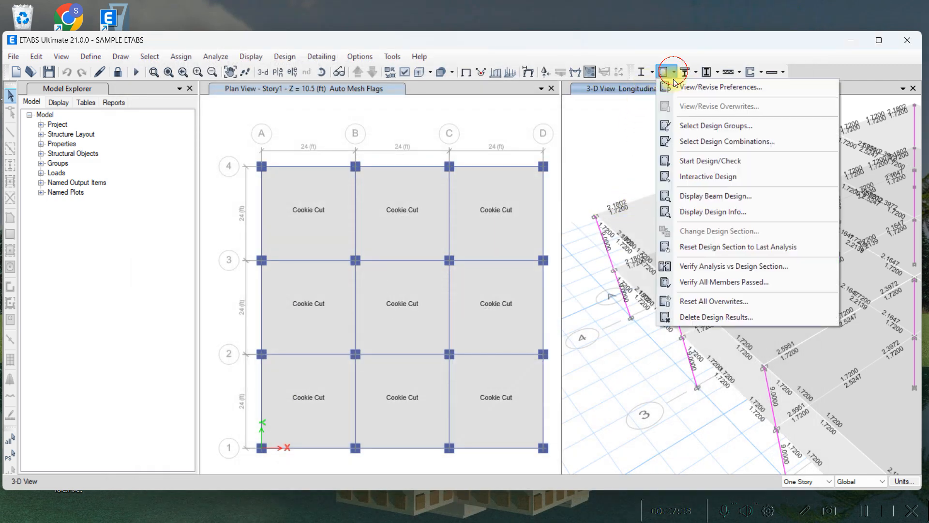
pyautogui.click(713, 212)
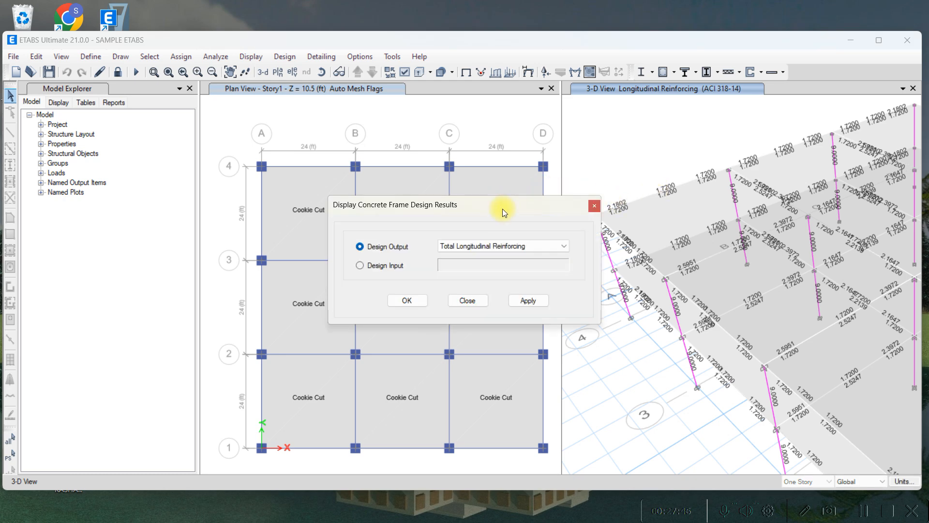
pyautogui.click(503, 246)
pyautogui.click(485, 273)
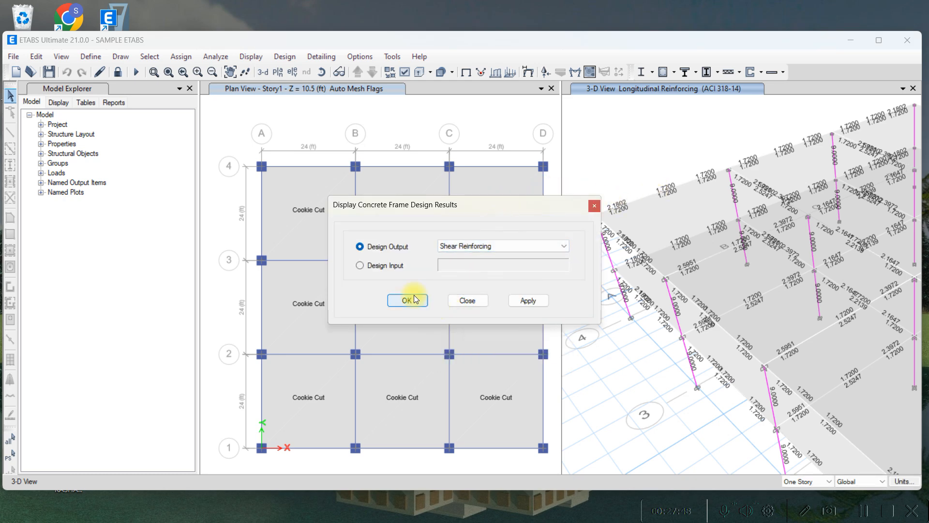
pyautogui.click(414, 296)
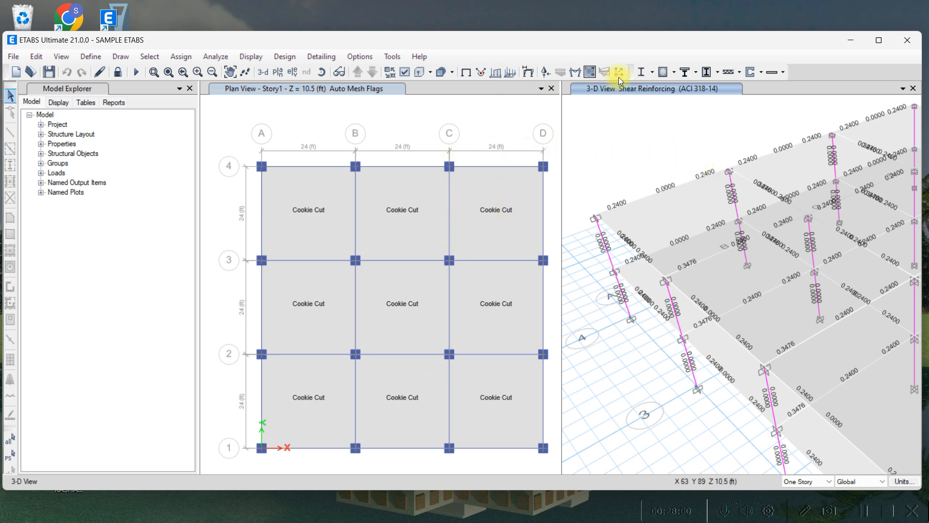
# Display the Rebar Percentage design output on the frame members in the 3-D view
pyautogui.click(673, 73)
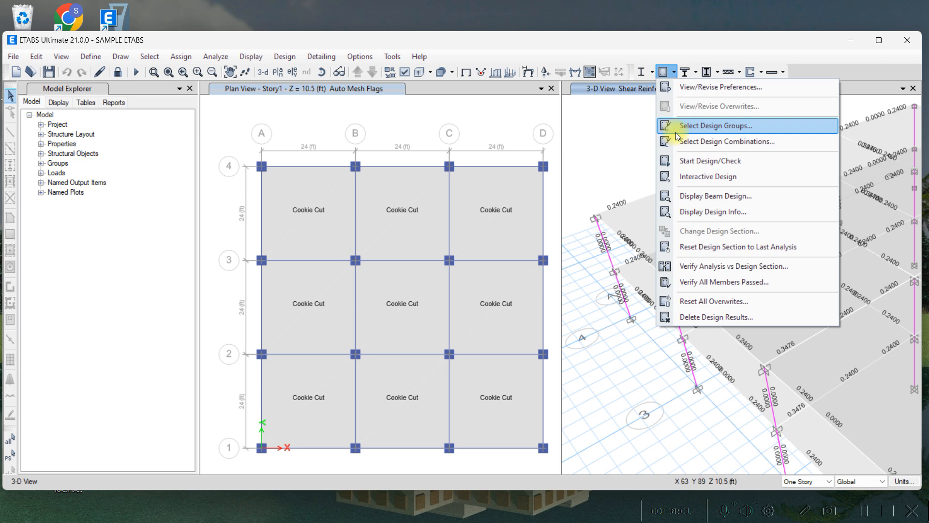
pyautogui.click(698, 209)
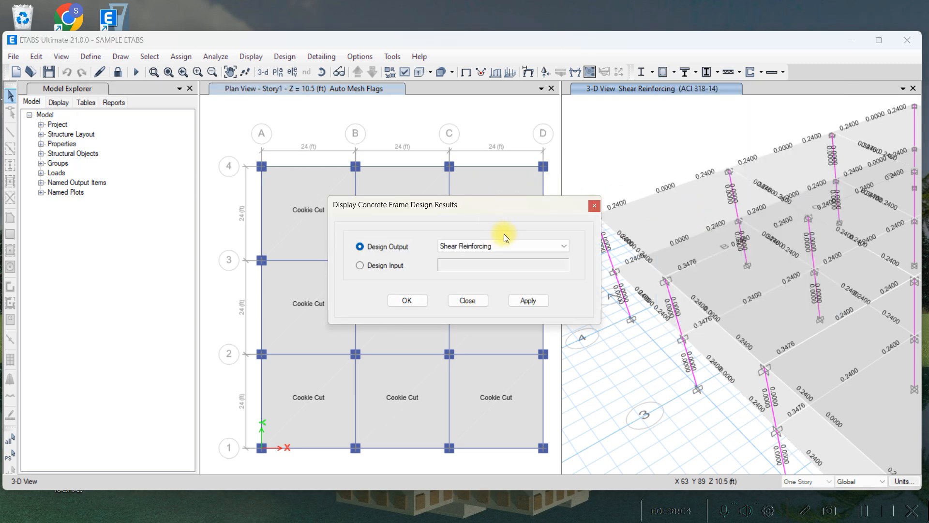
pyautogui.click(516, 246)
pyautogui.click(489, 258)
pyautogui.click(406, 300)
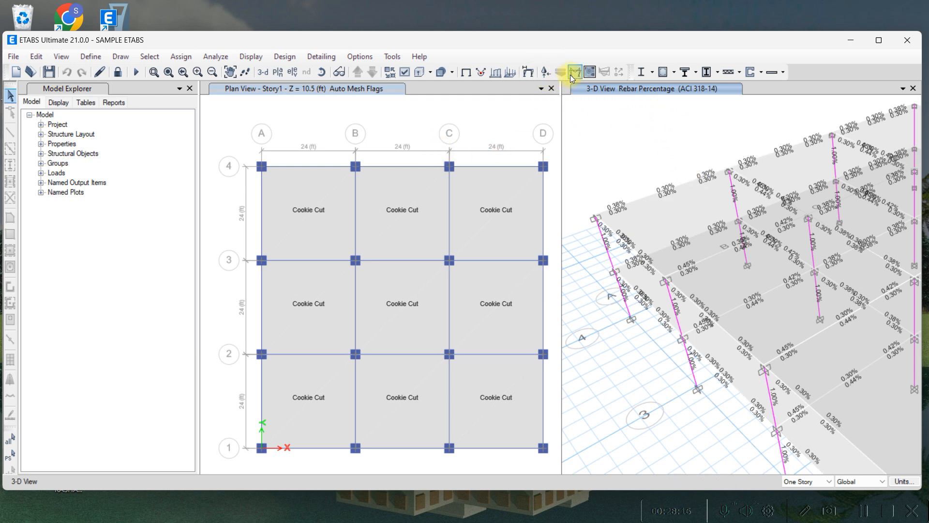
# Display the filled Moment 3-3 diagram for the Dead case on the frames, with values at controlling stations, and inspect it
pyautogui.click(554, 80)
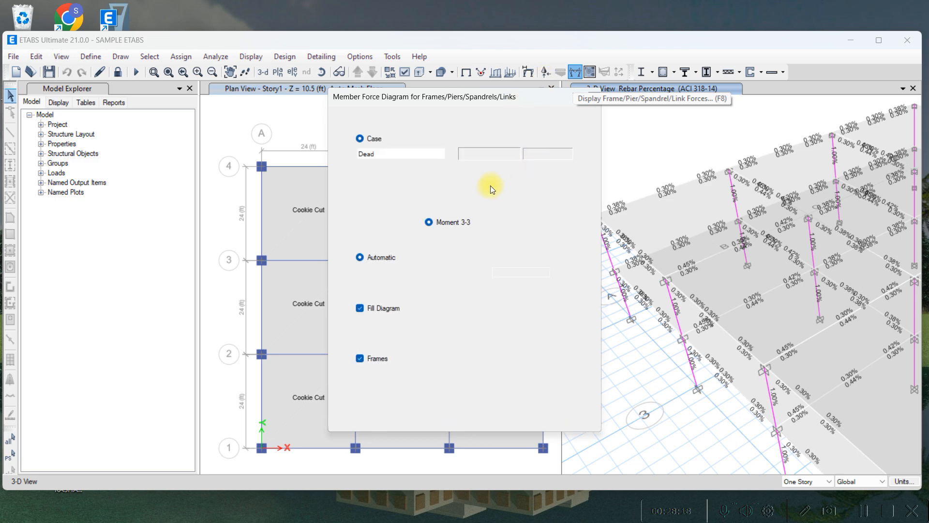
pyautogui.click(385, 206)
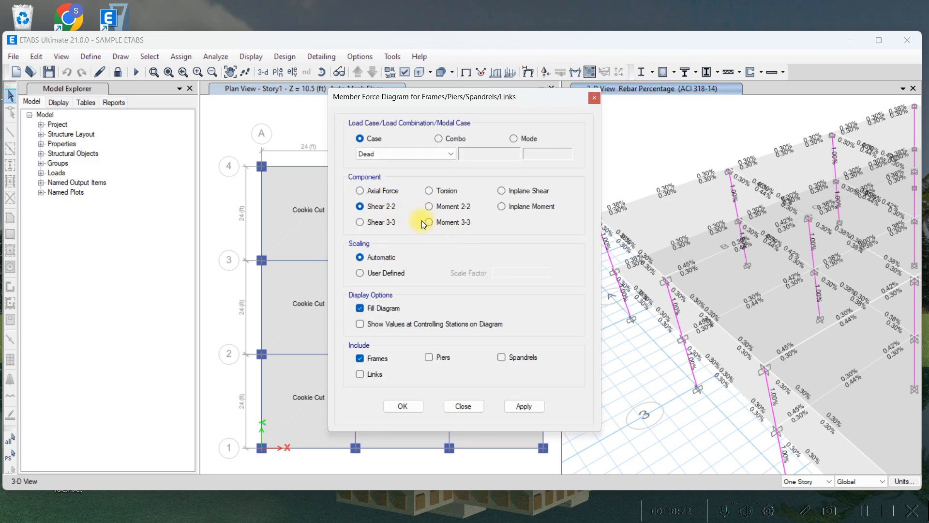
pyautogui.click(435, 225)
pyautogui.click(402, 327)
pyautogui.click(418, 402)
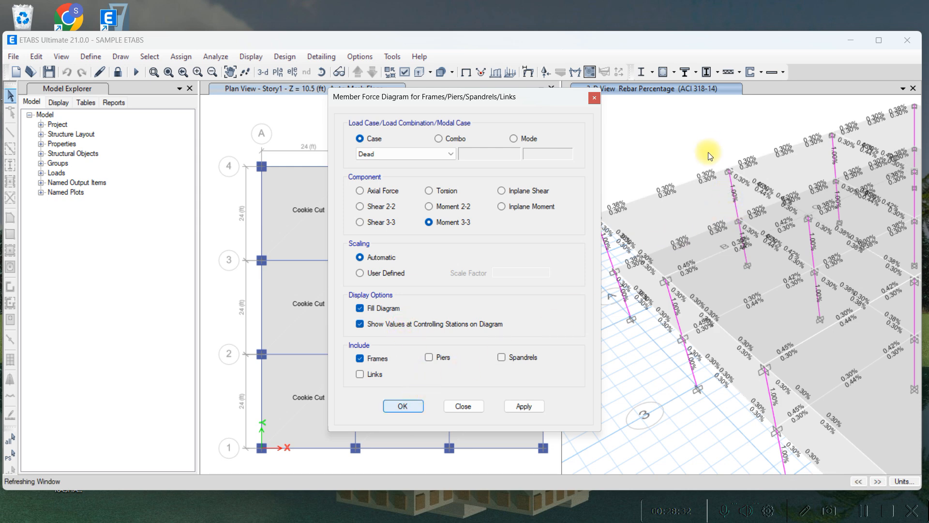
pyautogui.moveTo(715, 260)
pyautogui.keyDown('shift'); pyautogui.mouseDown(button='middle')
pyautogui.moveTo(708, 264)
pyautogui.moveTo(696, 240)
pyautogui.moveTo(713, 237)
pyautogui.moveTo(682, 263)
pyautogui.moveTo(704, 278)
pyautogui.moveTo(678, 313)
pyautogui.moveTo(695, 306)
pyautogui.mouseUp(button='middle'); pyautogui.keyUp('shift')
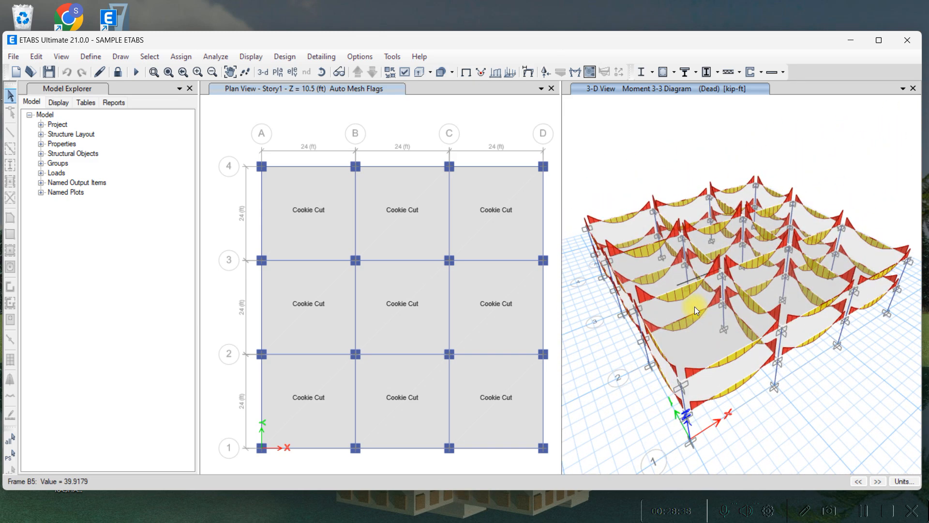
pyautogui.scroll(3, 663, 229)
pyautogui.moveTo(663, 228)
pyautogui.mouseDown(button='middle')
pyautogui.moveTo(708, 206)
pyautogui.moveTo(678, 223)
pyautogui.mouseUp(button='middle')
# Rerun the concrete frame design check and run the concrete beam detailing, dismissing the story selection for its display
pyautogui.click(661, 76)
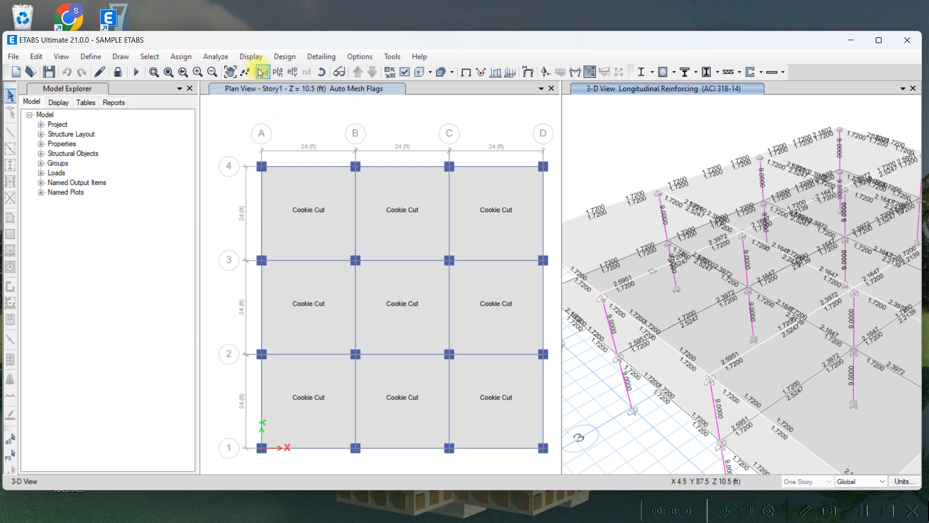
pyautogui.click(318, 60)
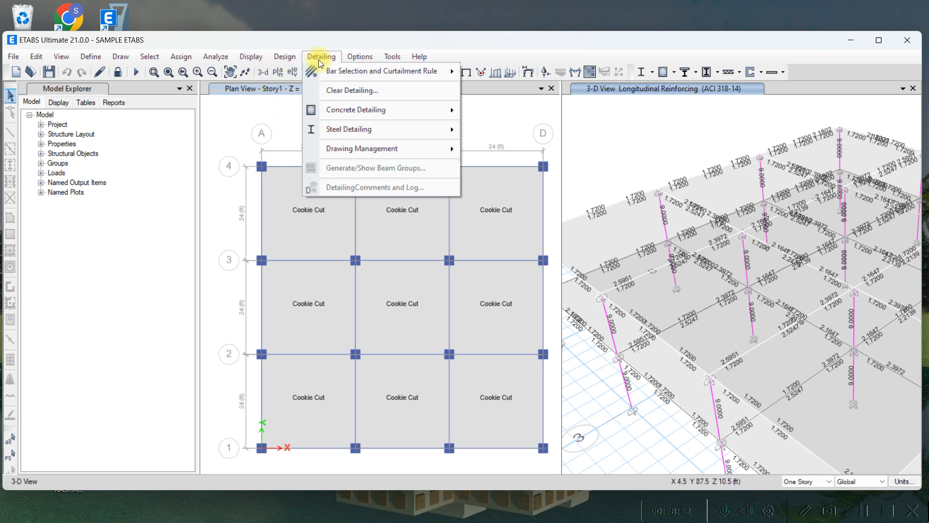
pyautogui.moveTo(361, 115)
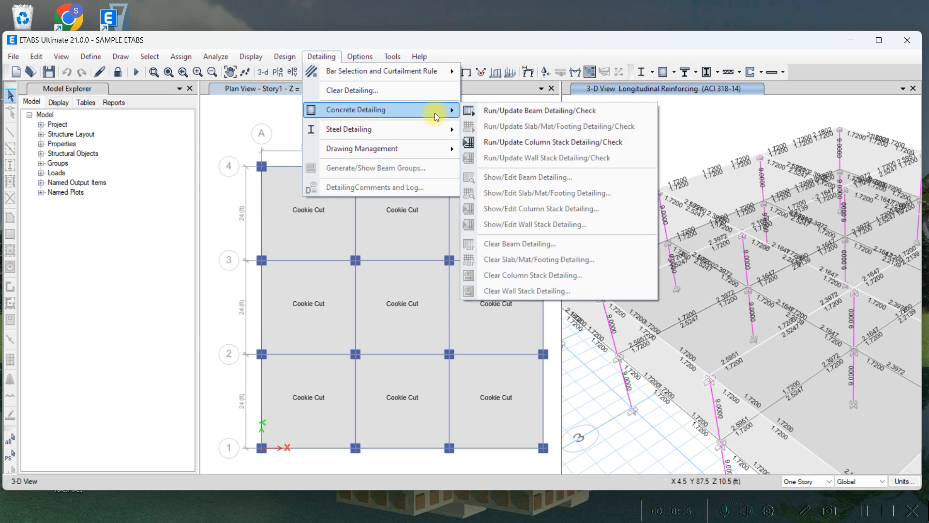
pyautogui.click(478, 112)
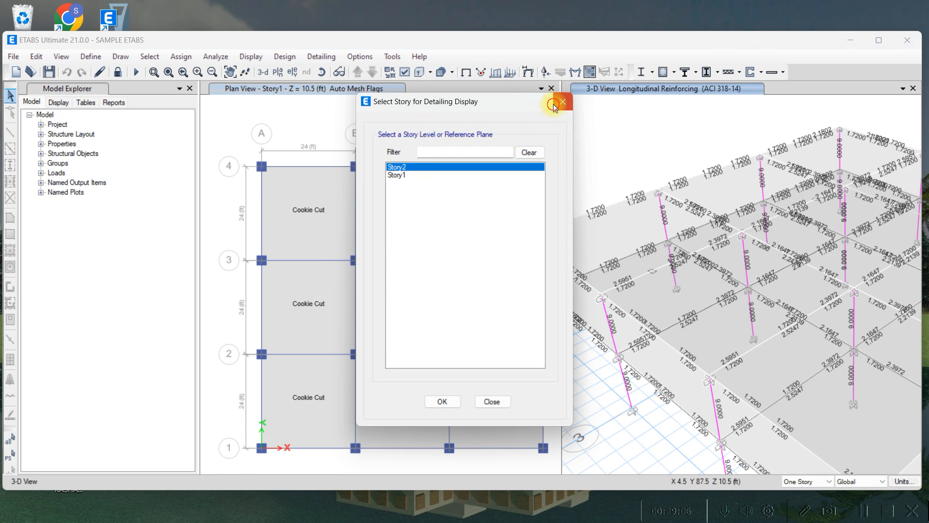
pyautogui.click(561, 102)
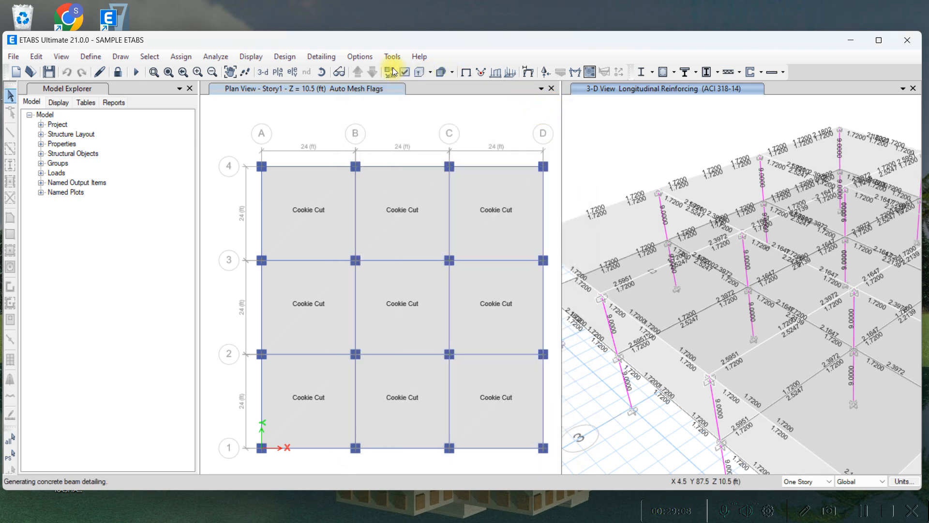
# Review the detailing components available for the Drawing Manager and dismiss the selection without generating drawings
pyautogui.click(320, 57)
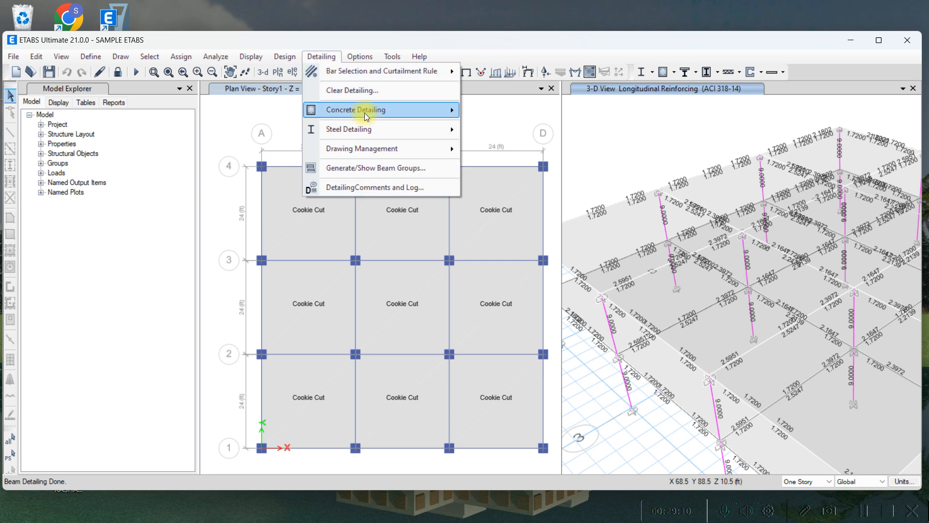
pyautogui.moveTo(374, 148)
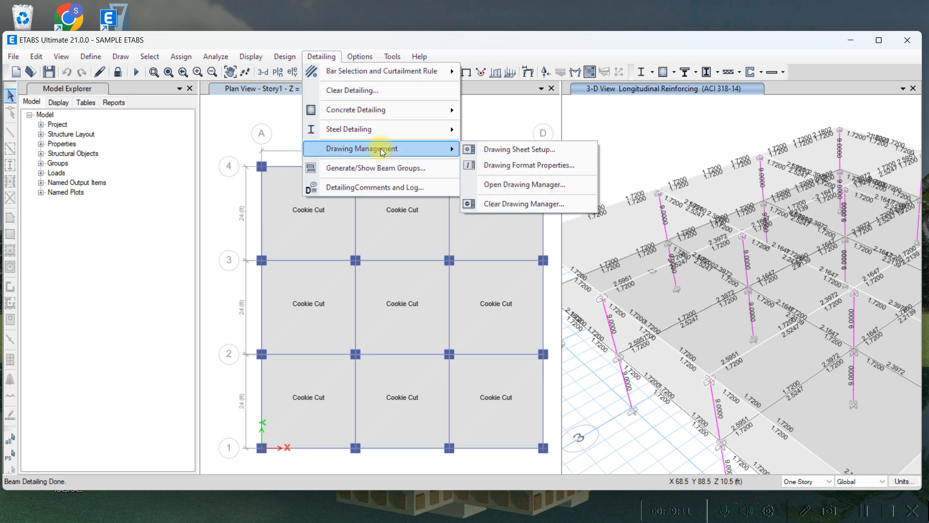
pyautogui.click(493, 183)
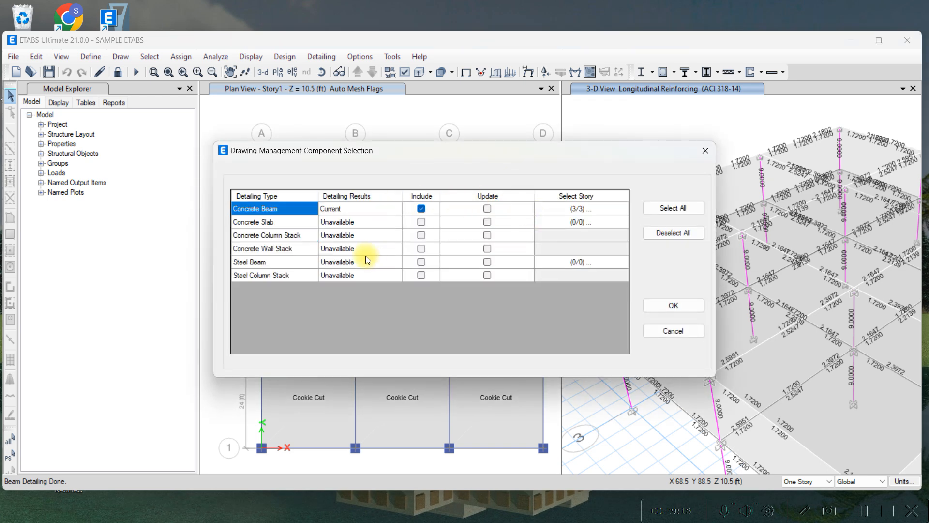
pyautogui.click(700, 155)
# Open the concrete beam detailing of Story2 in the Beam Detailing Editor
pyautogui.click(321, 56)
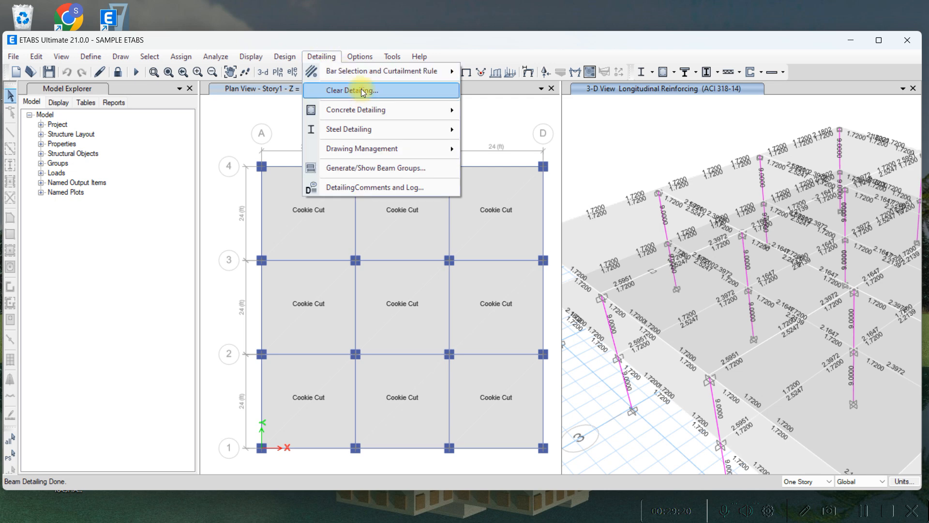
pyautogui.moveTo(400, 110)
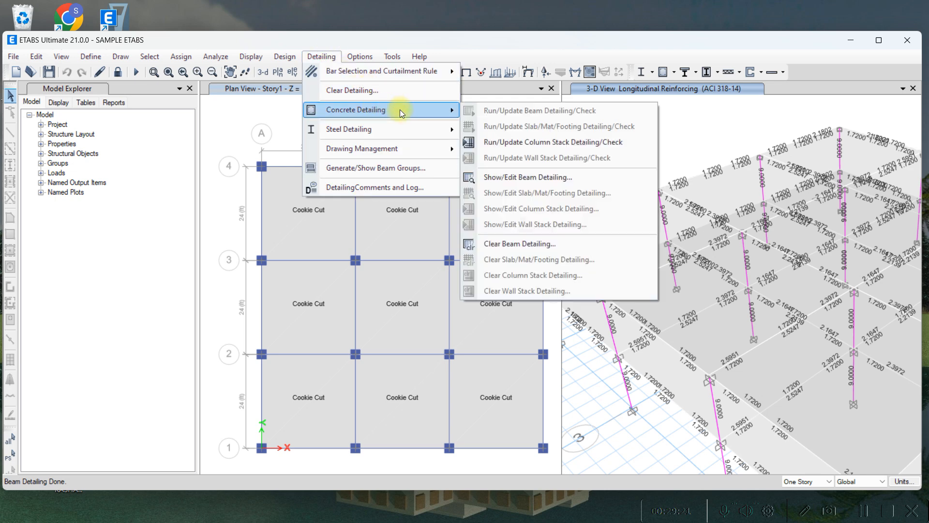
pyautogui.click(502, 178)
pyautogui.click(442, 402)
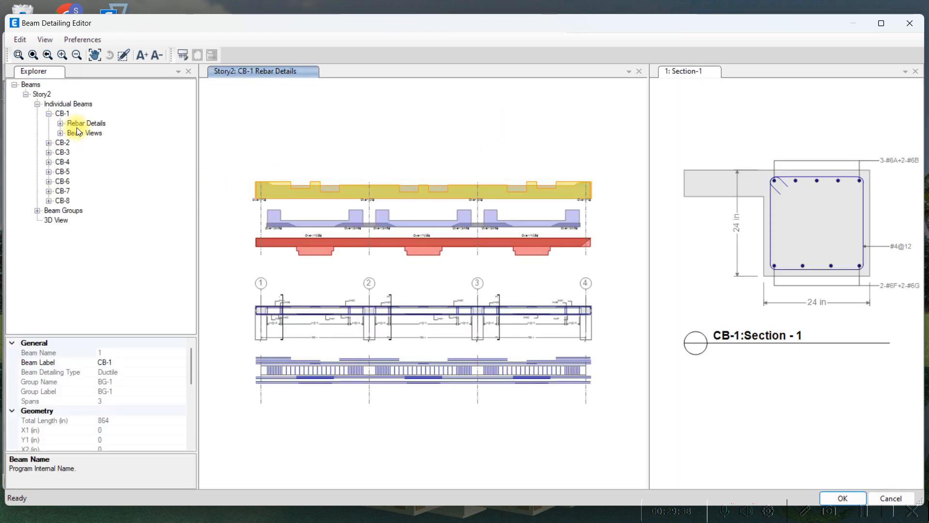
# Examine the rebar details of beam CB-1 at Support-1 and Support-2, highlighting Top Bar-A in the elevation
pyautogui.click(60, 123)
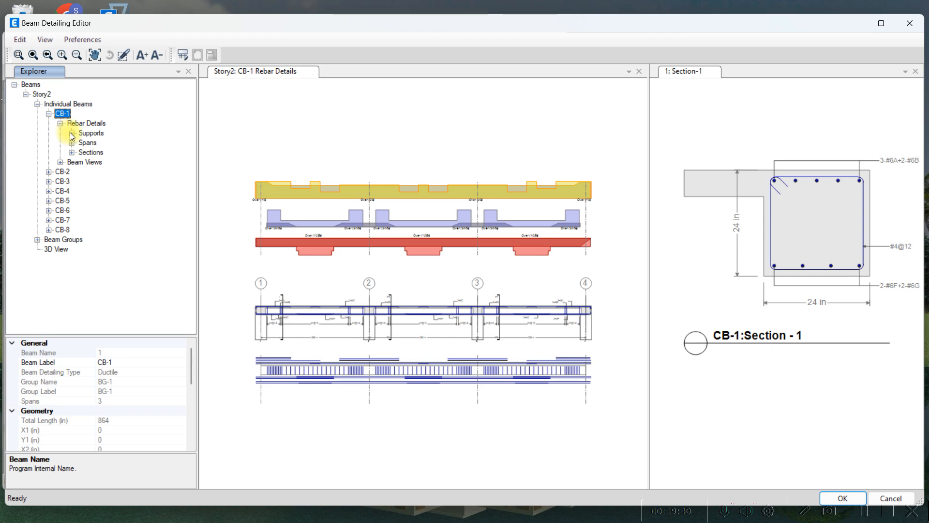
pyautogui.click(71, 132)
pyautogui.click(83, 143)
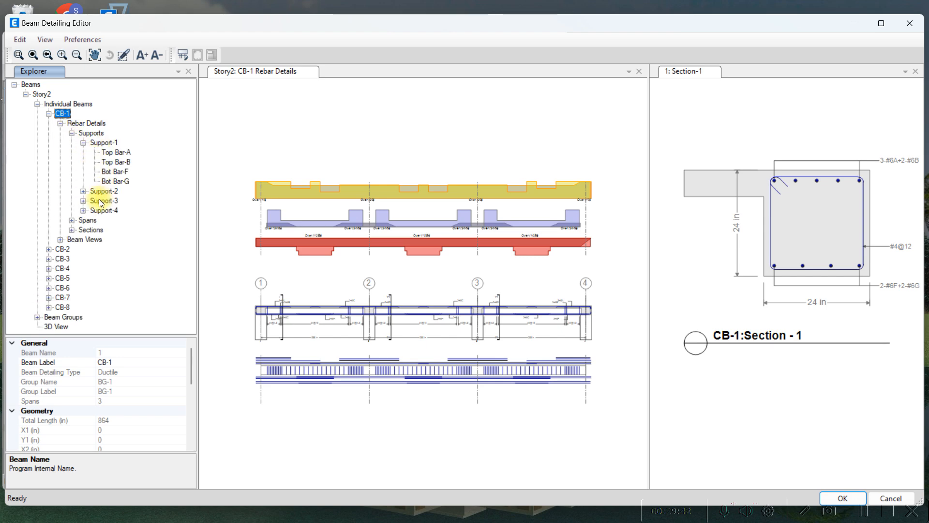
pyautogui.click(83, 192)
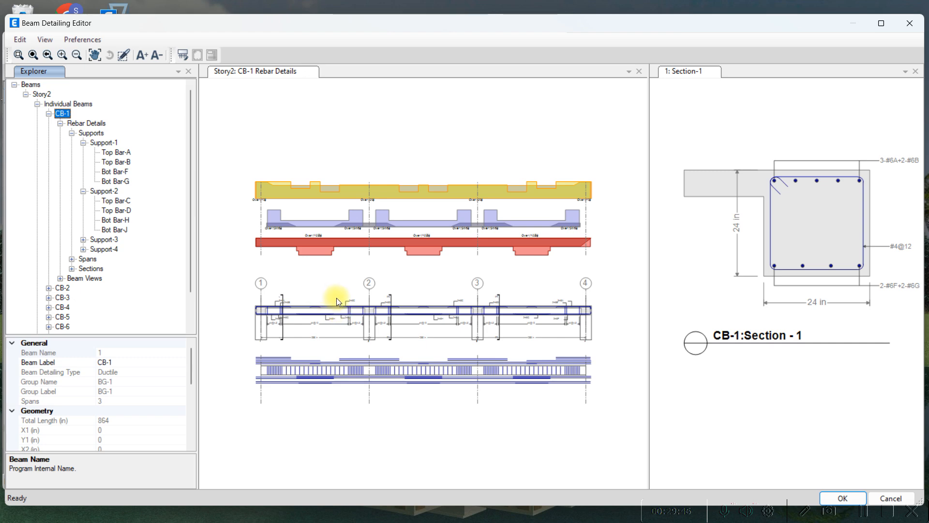
pyautogui.click(116, 152)
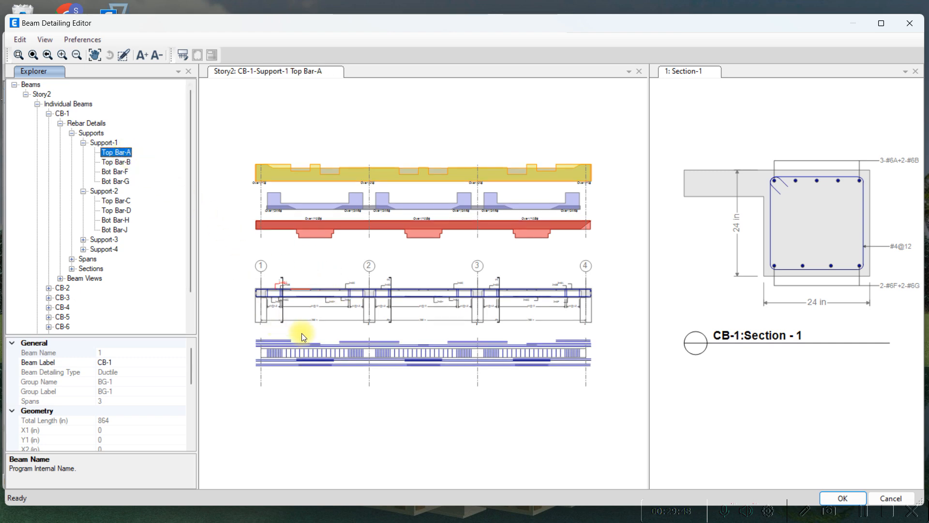
pyautogui.scroll(2, 310, 304)
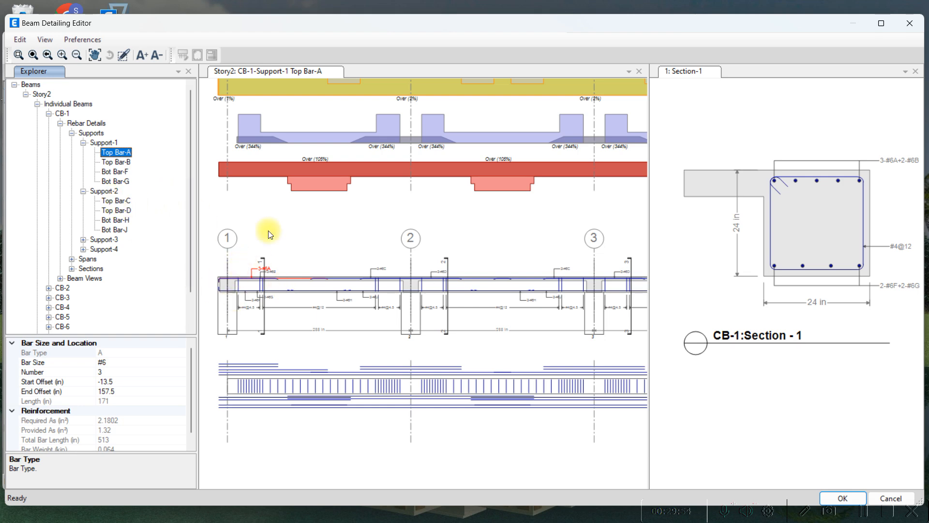
# Examine Top Bar-C, Top Bar-D and Bot Bar-H of beam CB-1 at Support-2 and close the Beam Detailing Editor
pyautogui.click(121, 200)
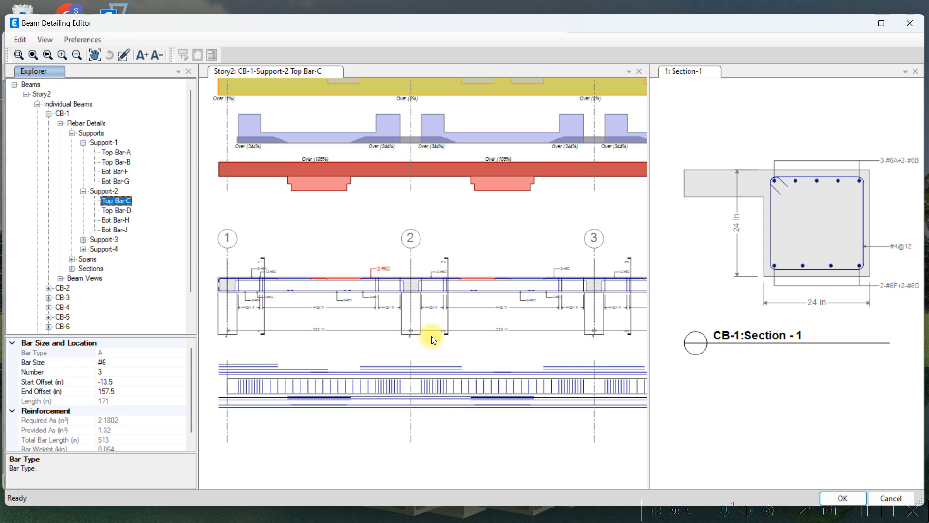
pyautogui.moveTo(499, 347); pyautogui.dragTo(465, 348, button='middle')
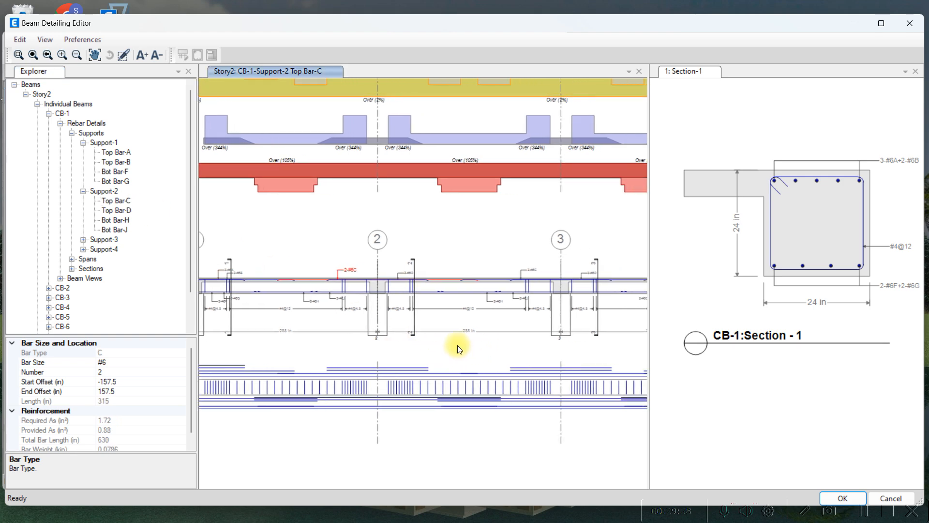
pyautogui.click(119, 201)
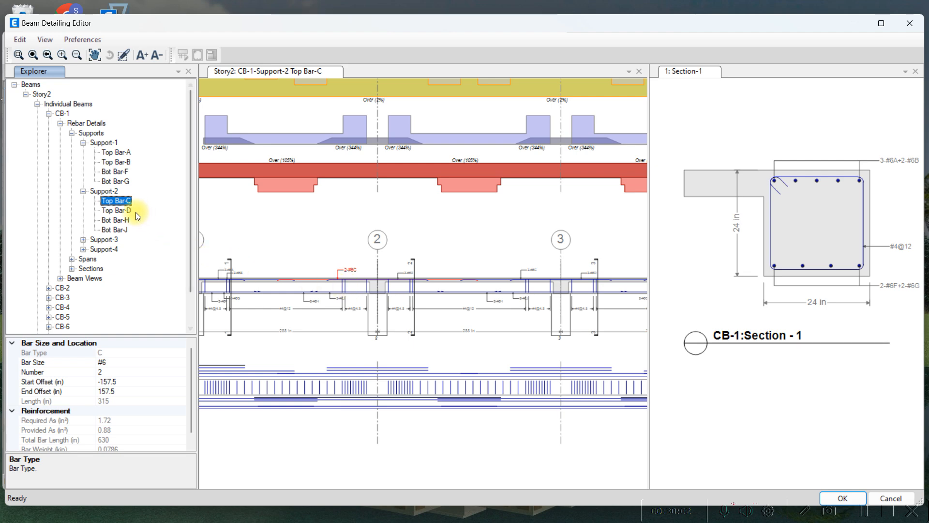
pyautogui.click(119, 210)
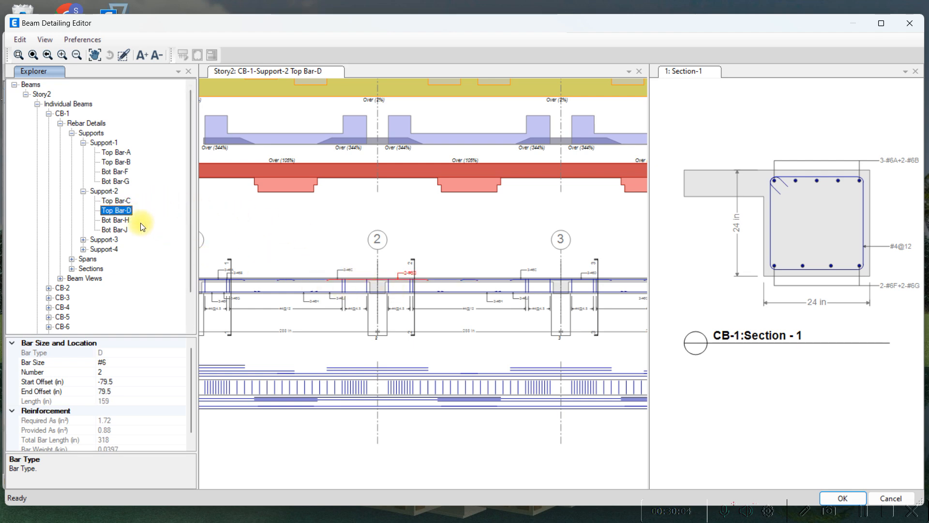
pyautogui.click(119, 220)
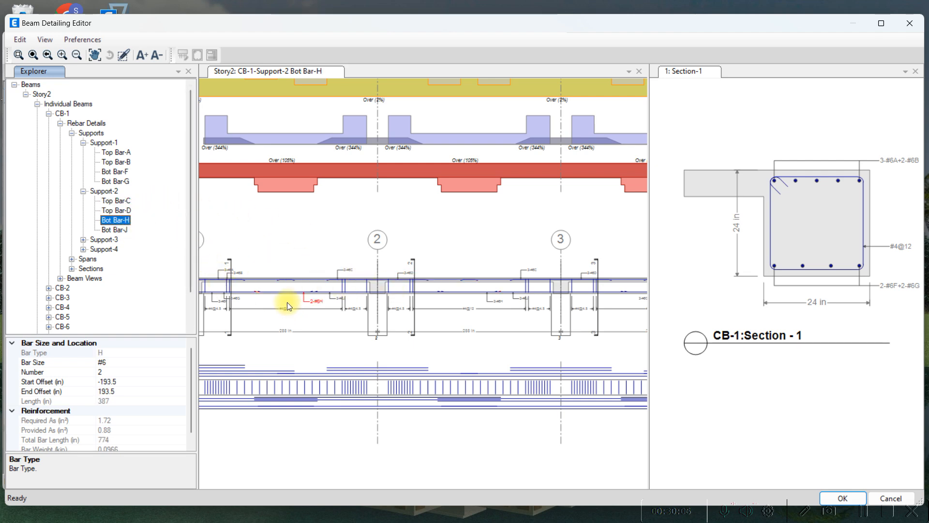
pyautogui.press('Escape')
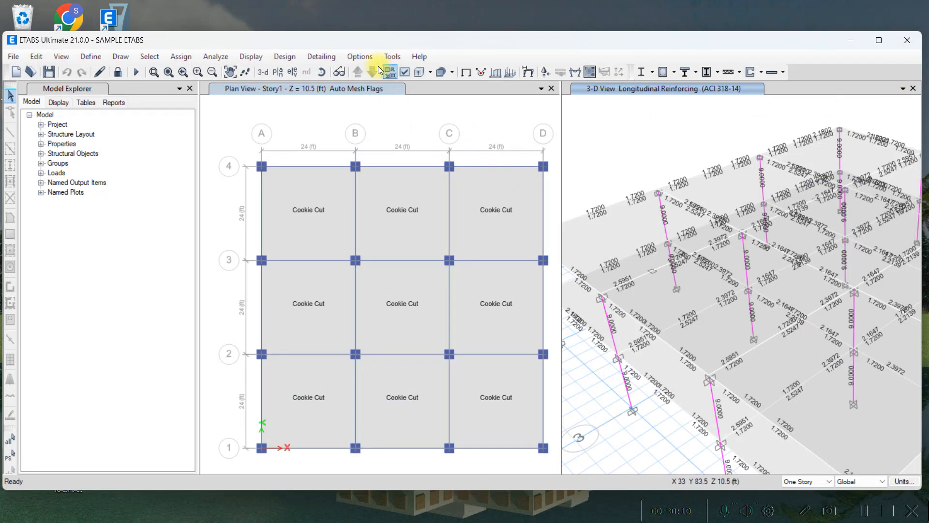
# Run the concrete column stack detailing and check
pyautogui.click(321, 57)
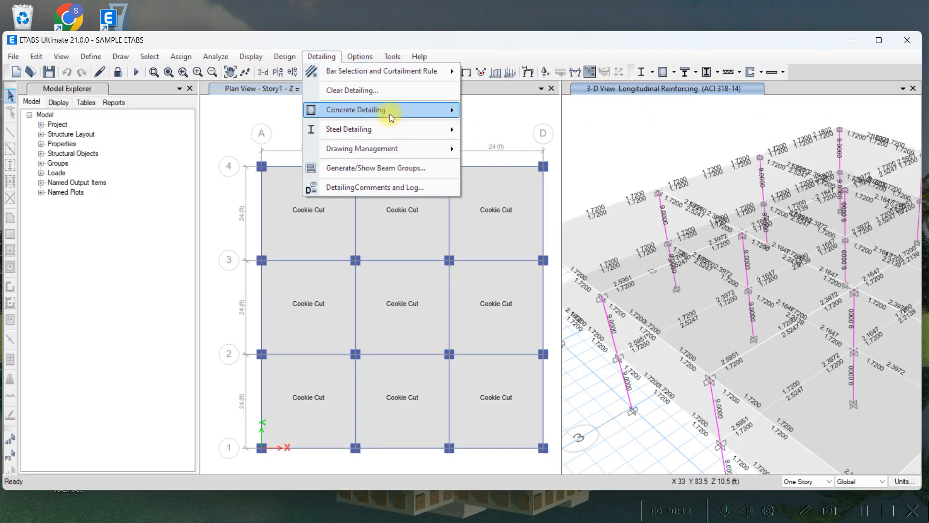
pyautogui.moveTo(388, 114)
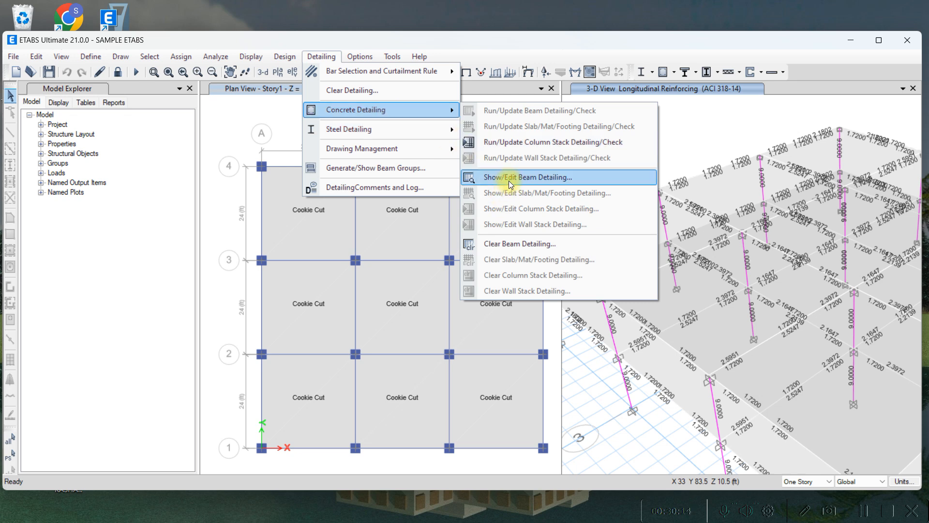
pyautogui.click(521, 142)
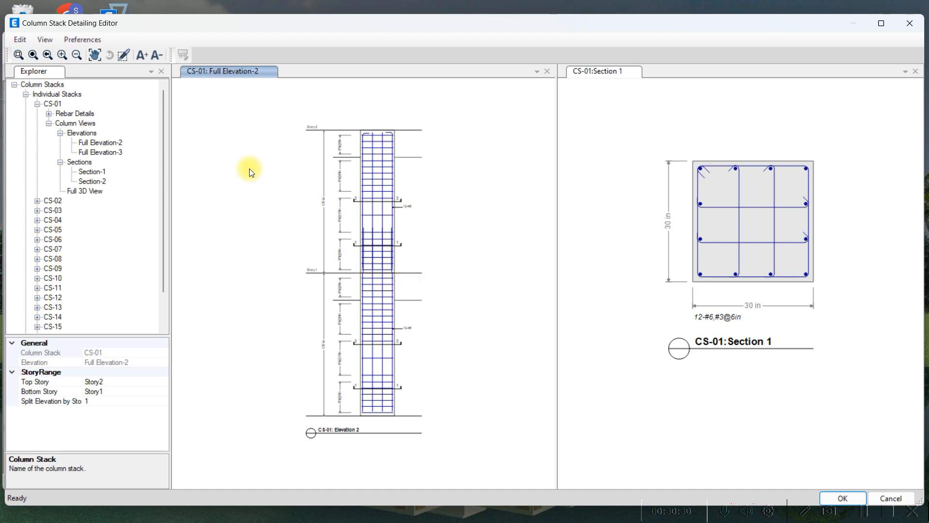
# Review the Full Elevation-2 view of column stack CS-01 and close the Column Stack Detailing Editor without saving changes
pyautogui.scroll(-1, 107, 179)
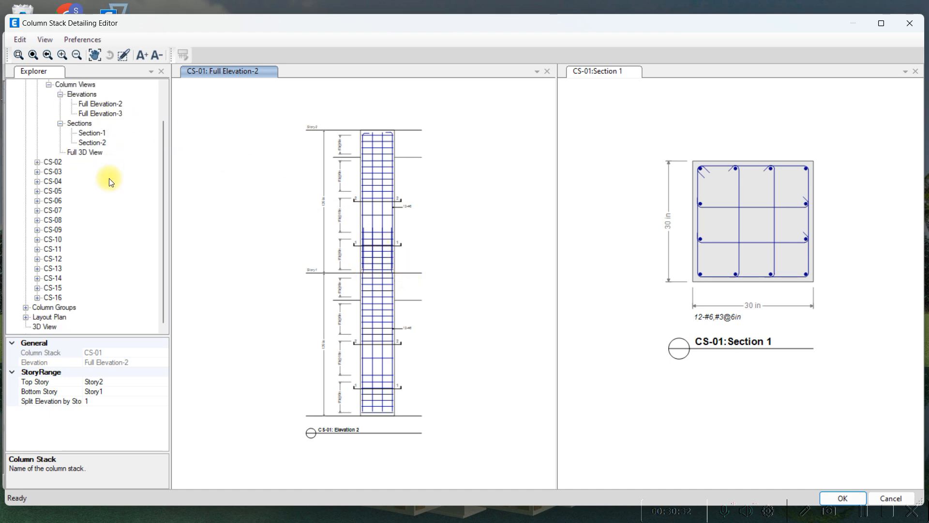
pyautogui.scroll(1, 106, 207)
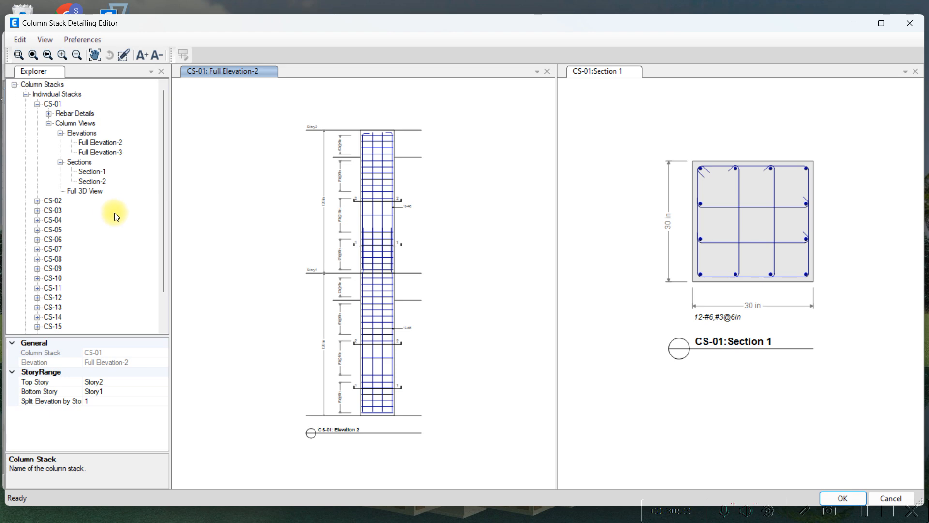
pyautogui.click(105, 145)
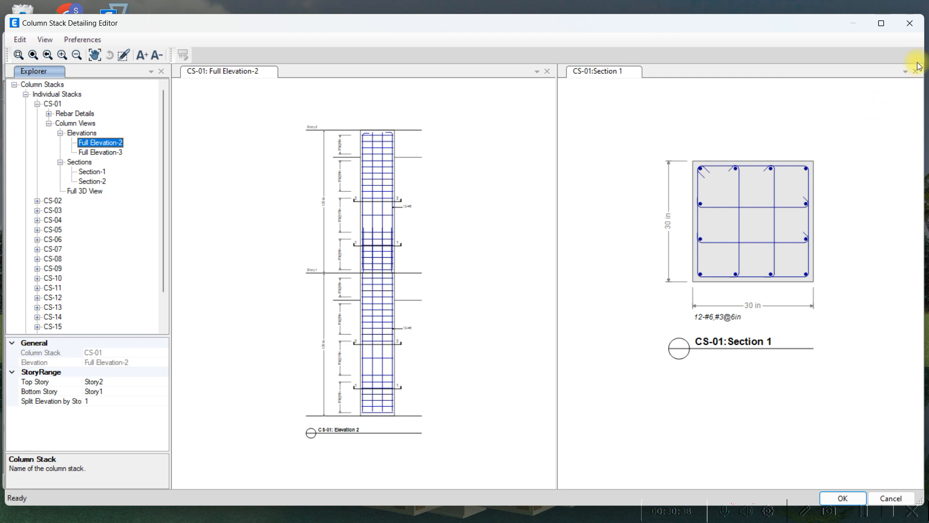
pyautogui.click(911, 24)
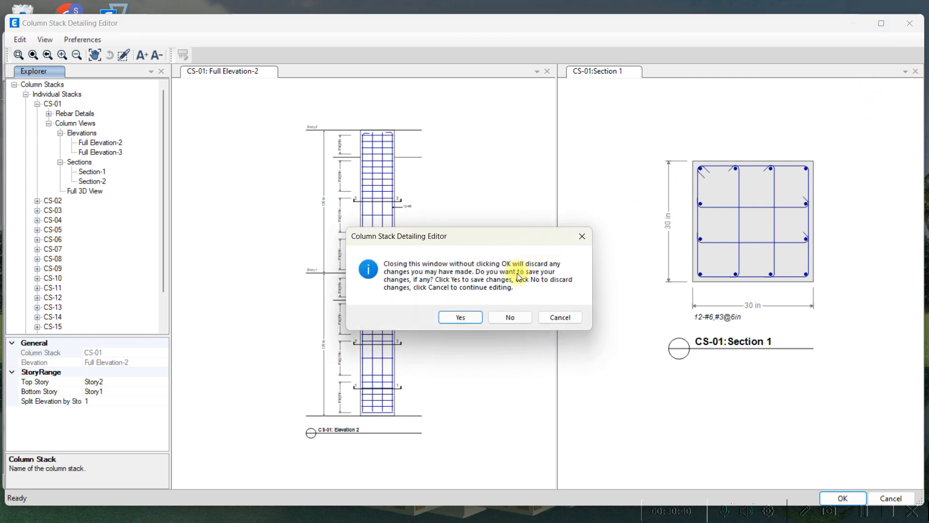
pyautogui.click(560, 317)
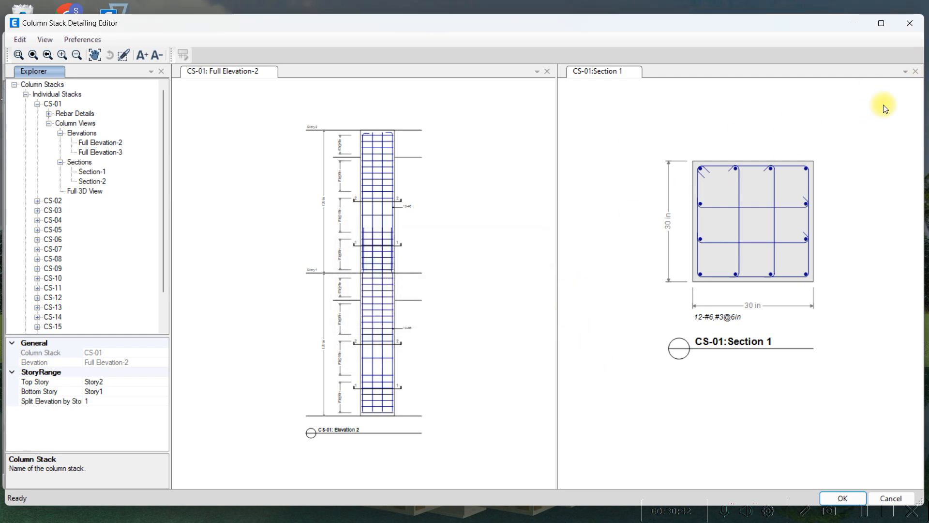
pyautogui.click(910, 29)
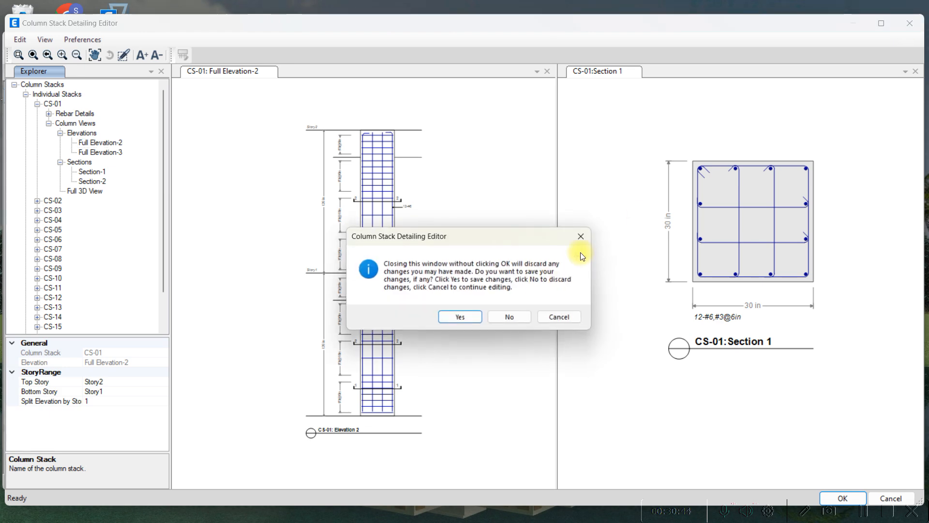
pyautogui.click(527, 315)
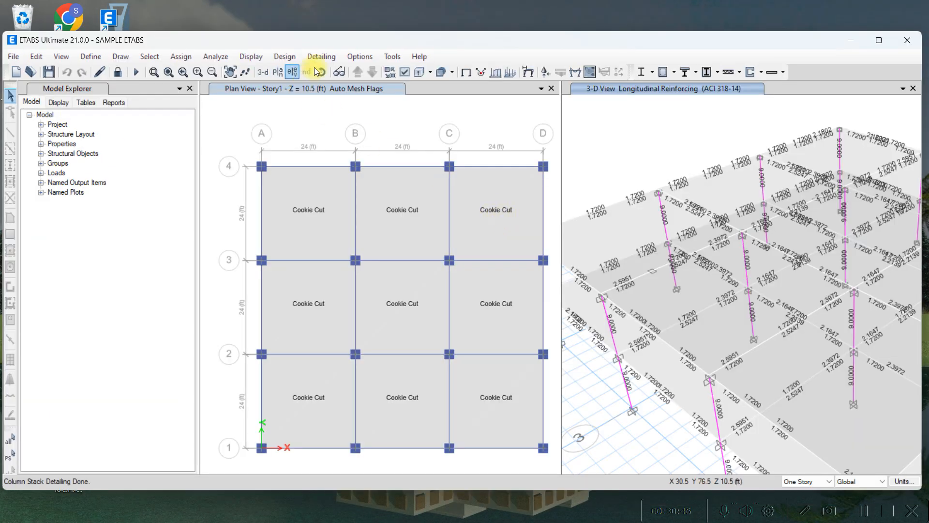
# Open the Drawing Manager with all available detailing components included, including the concrete column stacks
pyautogui.click(321, 57)
pyautogui.moveTo(371, 155)
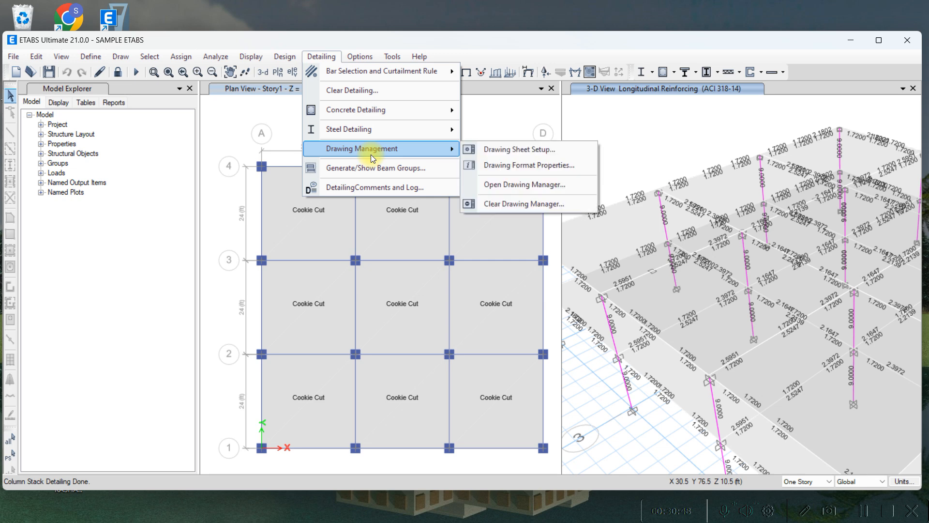
pyautogui.click(490, 183)
pyautogui.click(421, 235)
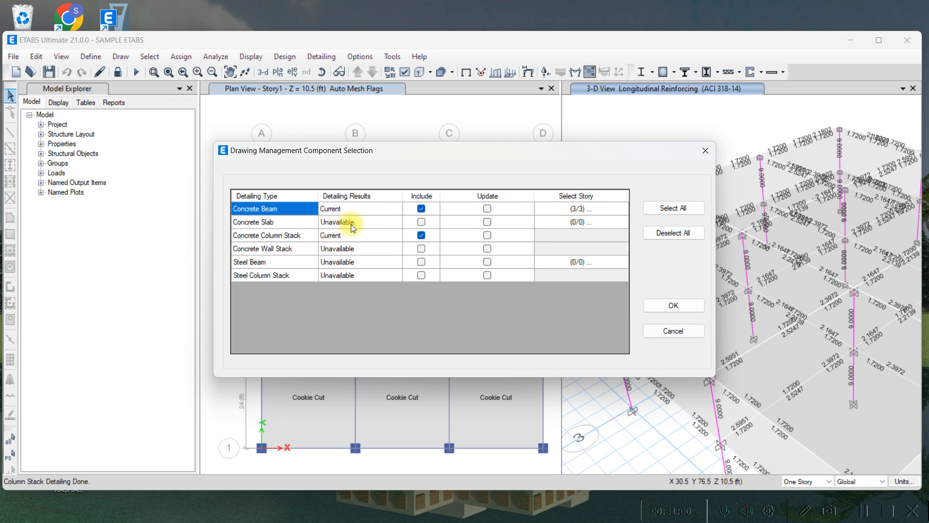
pyautogui.click(691, 213)
pyautogui.click(670, 306)
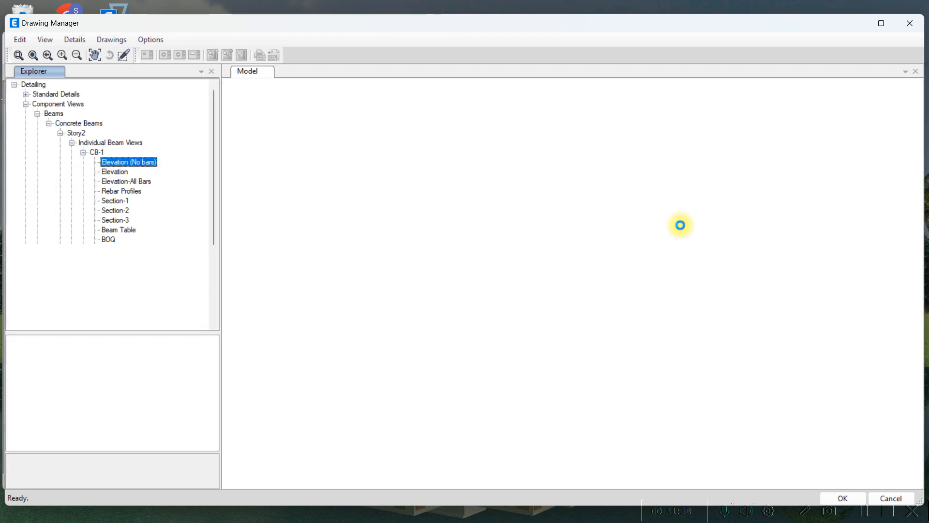
# Browse the concrete beam component views of Story2 and Story1 in the Drawing Manager
pyautogui.scroll(-4, 575, 193)
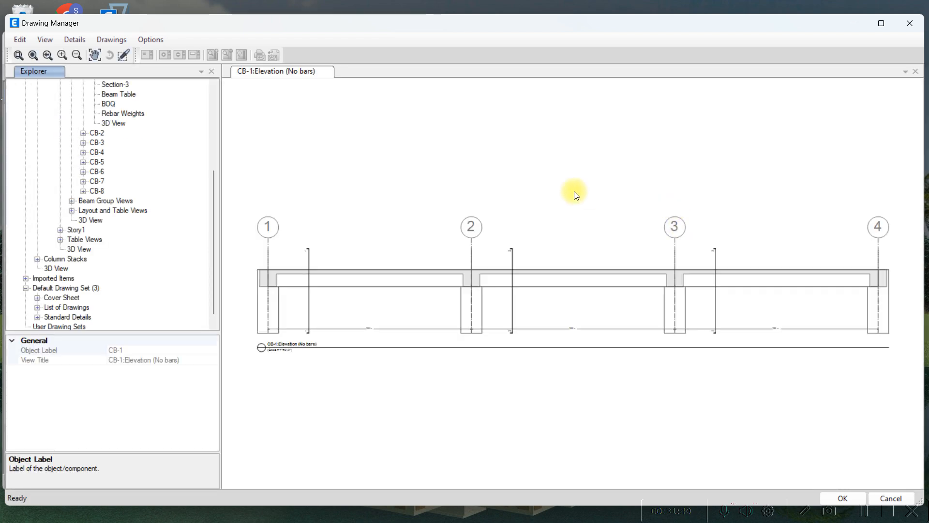
pyautogui.scroll(1, 114, 209)
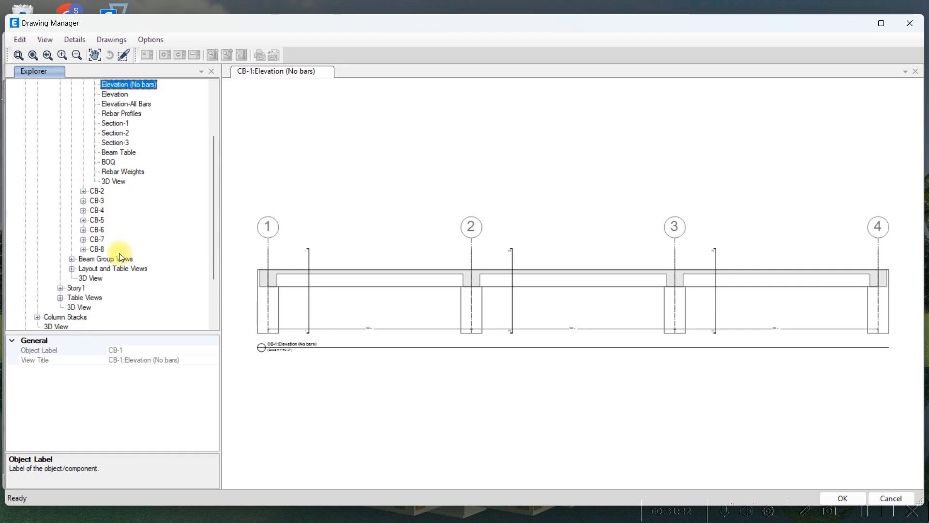
pyautogui.scroll(1, 120, 252)
pyautogui.scroll(2, 97, 232)
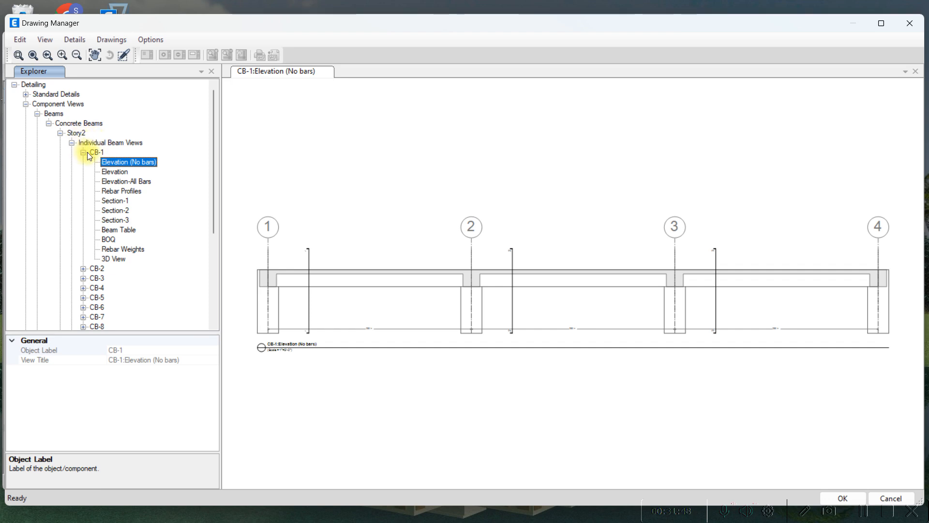
pyautogui.scroll(-2, 88, 152)
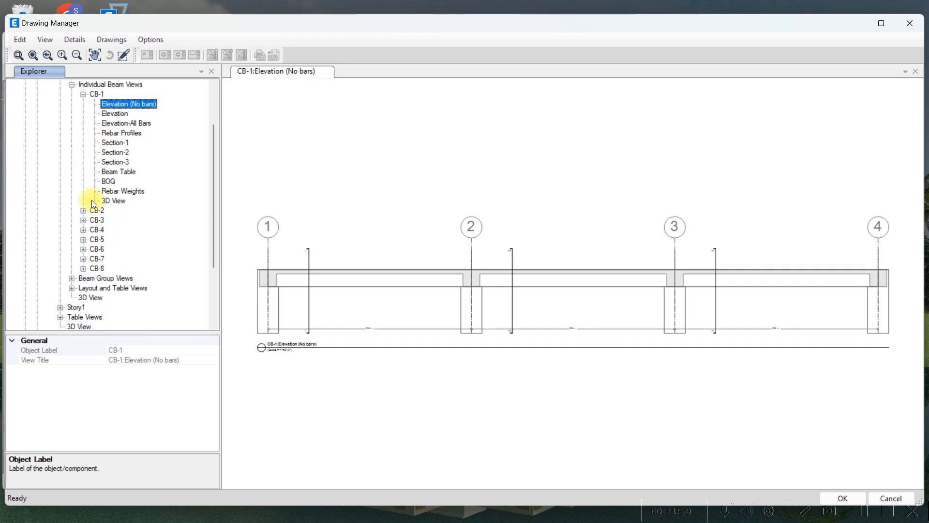
pyautogui.click(61, 308)
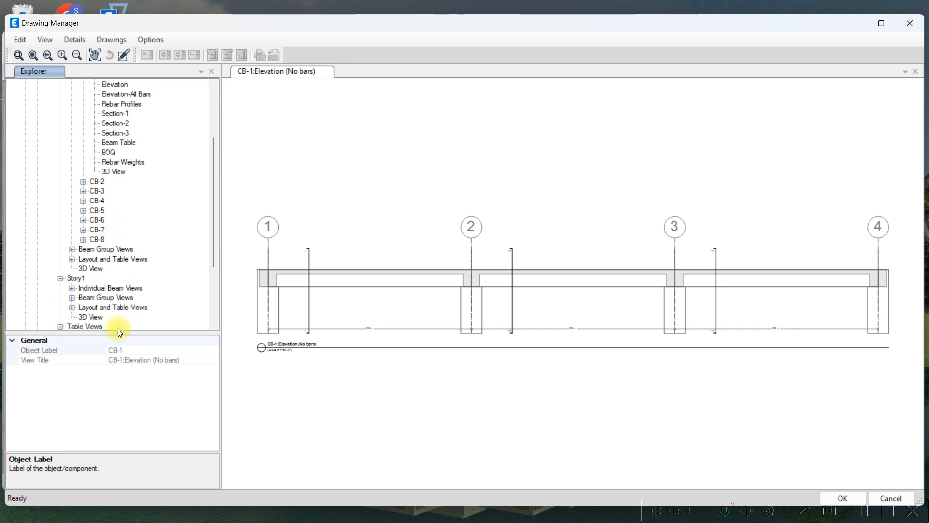
pyautogui.click(60, 279)
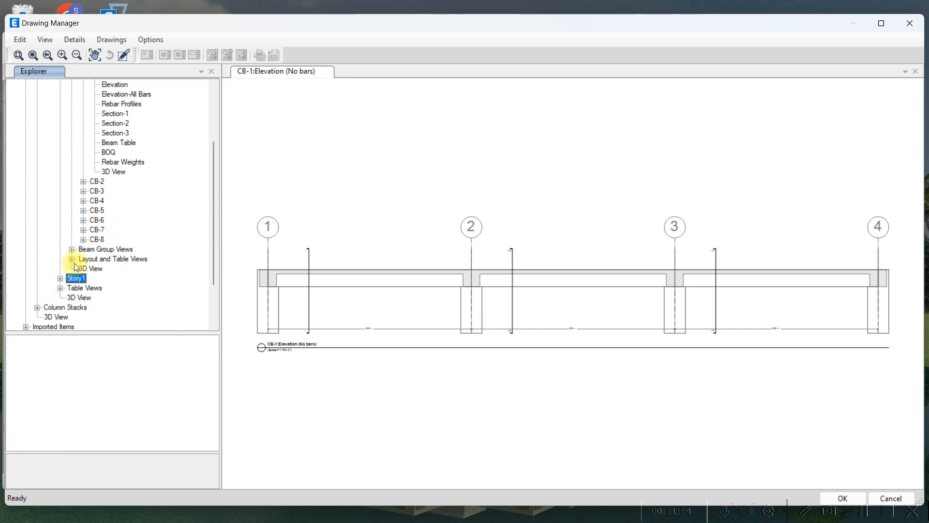
pyautogui.click(59, 279)
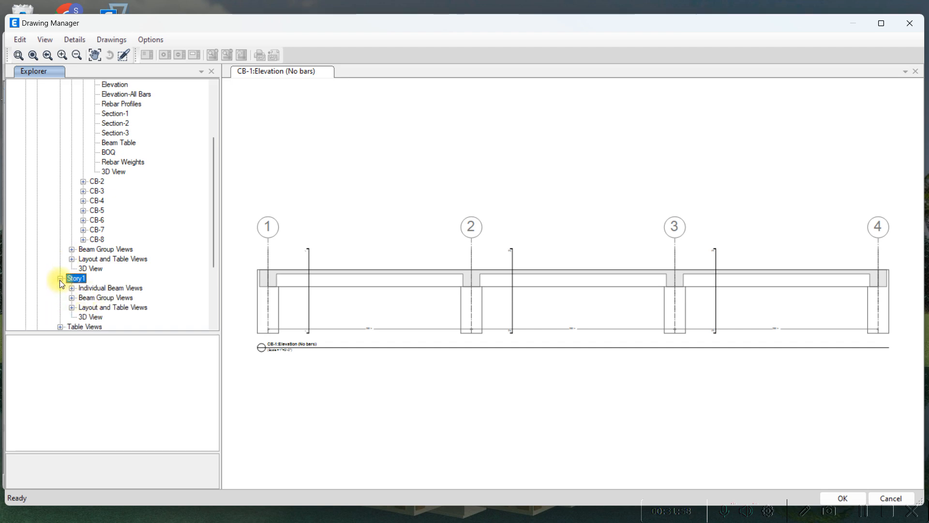
pyautogui.click(60, 280)
pyautogui.scroll(1, 117, 170)
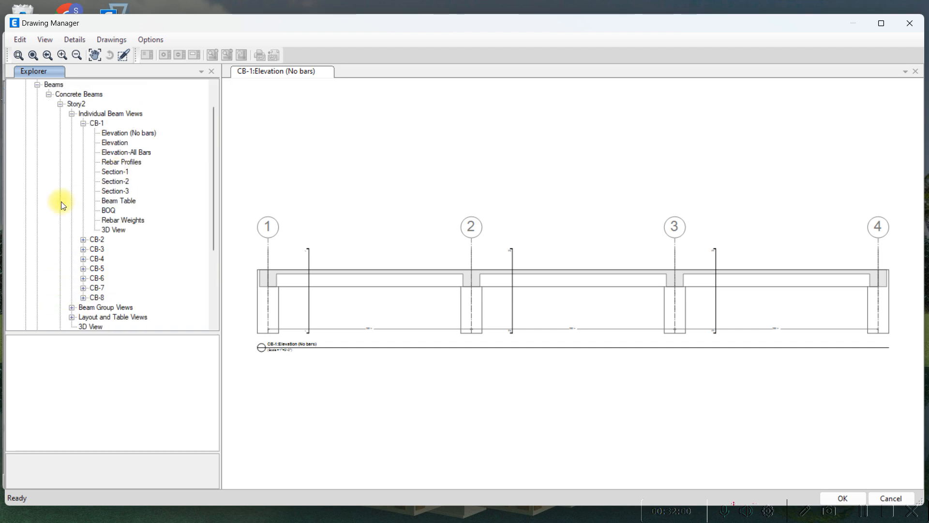
# View the Story2 beam CB-1 elevation without bars and the elevation with bars, and close the Drawing Manager
pyautogui.click(128, 134)
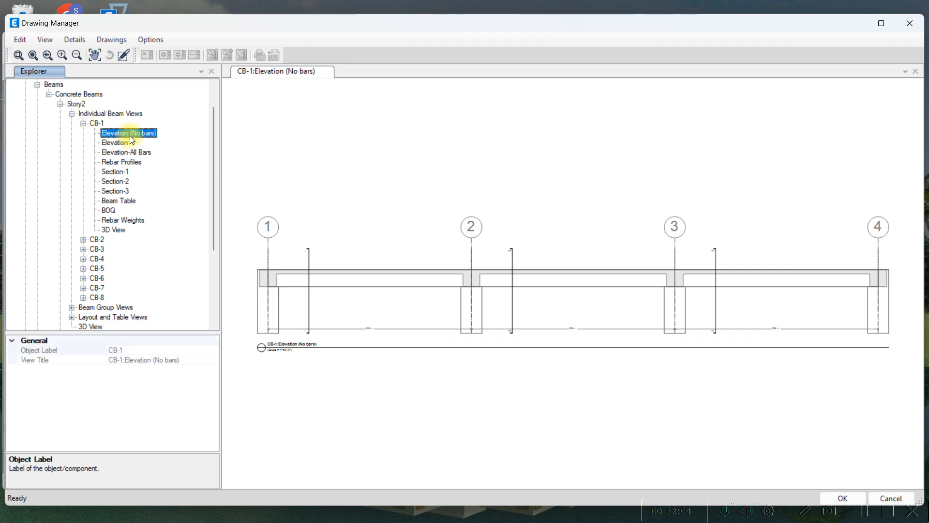
pyautogui.click(116, 143)
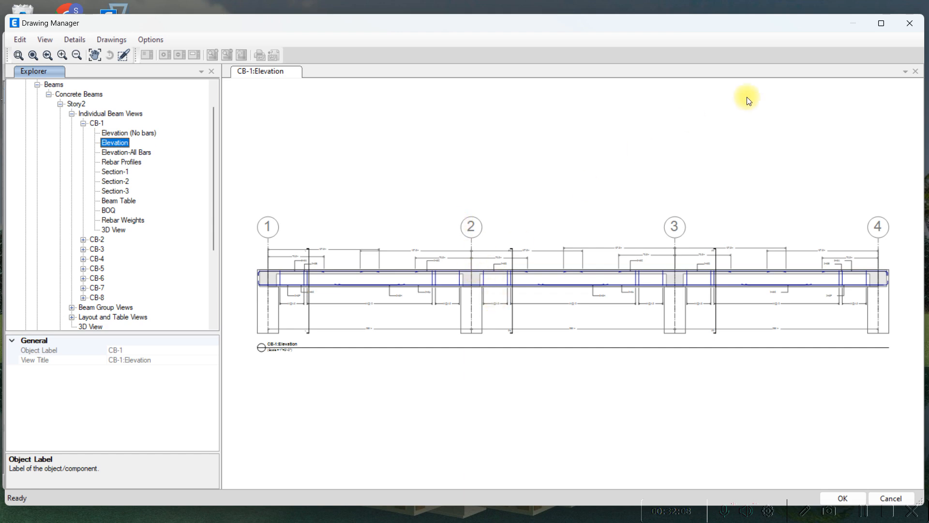
pyautogui.click(911, 27)
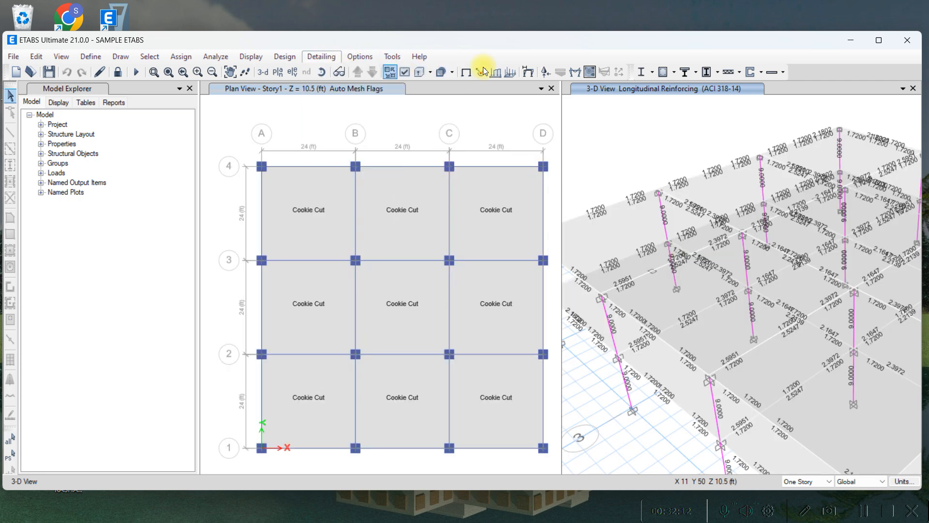
# Open the rebar selection rules within the concrete beam bar selection and curtailment rule
pyautogui.click(360, 57)
pyautogui.moveTo(323, 57)
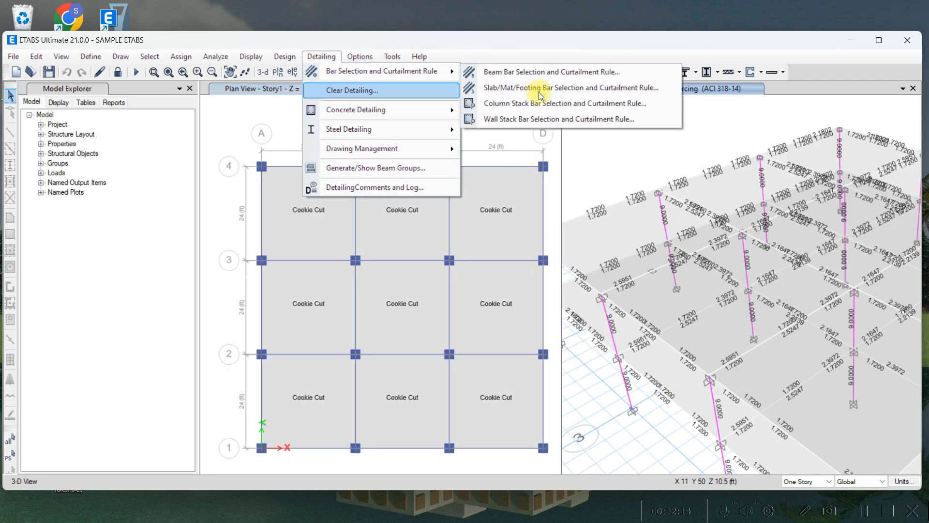
pyautogui.click(531, 76)
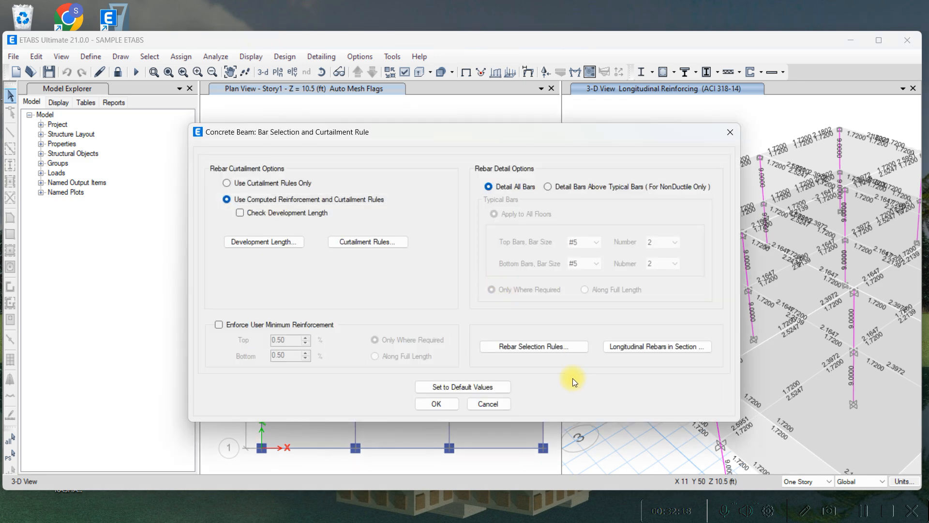
pyautogui.click(556, 346)
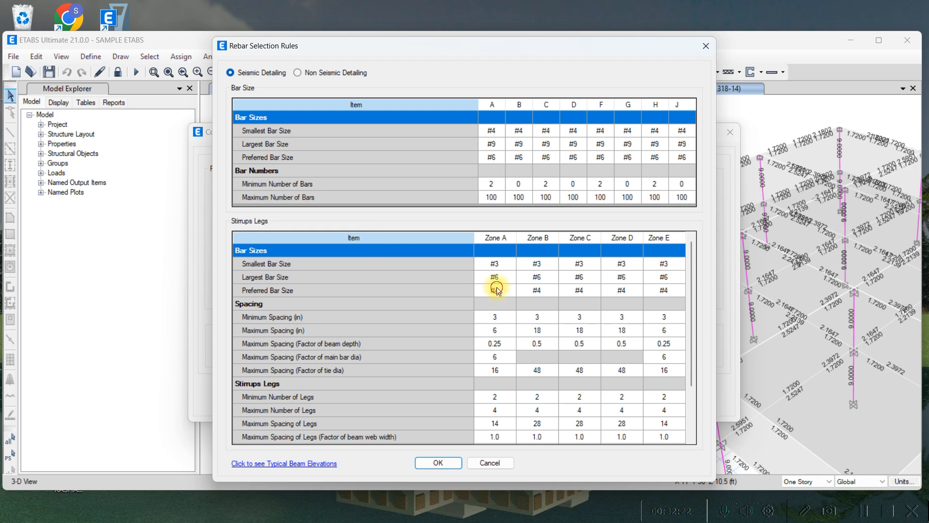
# Set the preferred stirrup bar size to #3 for beam Zones A, B, C, D and E
pyautogui.click(497, 290)
pyautogui.click(493, 301)
pyautogui.click(532, 291)
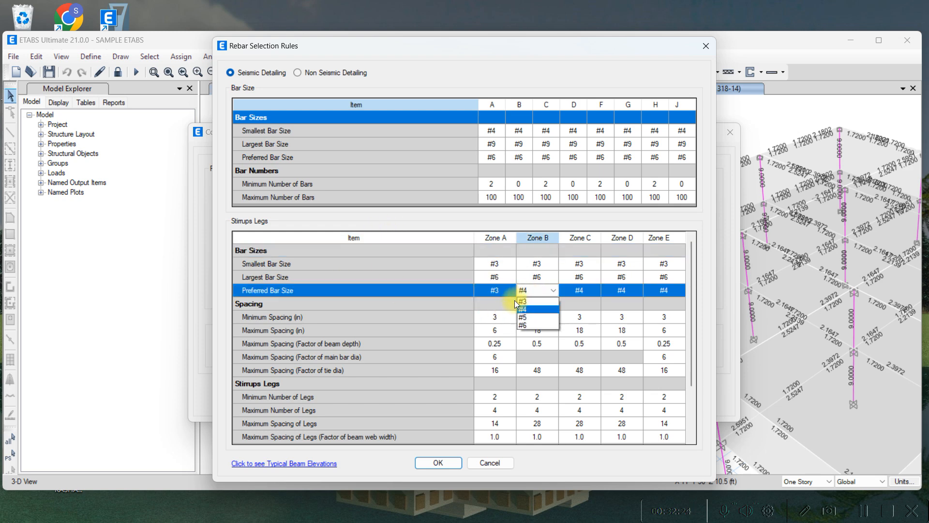
pyautogui.click(521, 301)
pyautogui.click(576, 290)
pyautogui.click(567, 302)
pyautogui.click(620, 291)
pyautogui.click(611, 302)
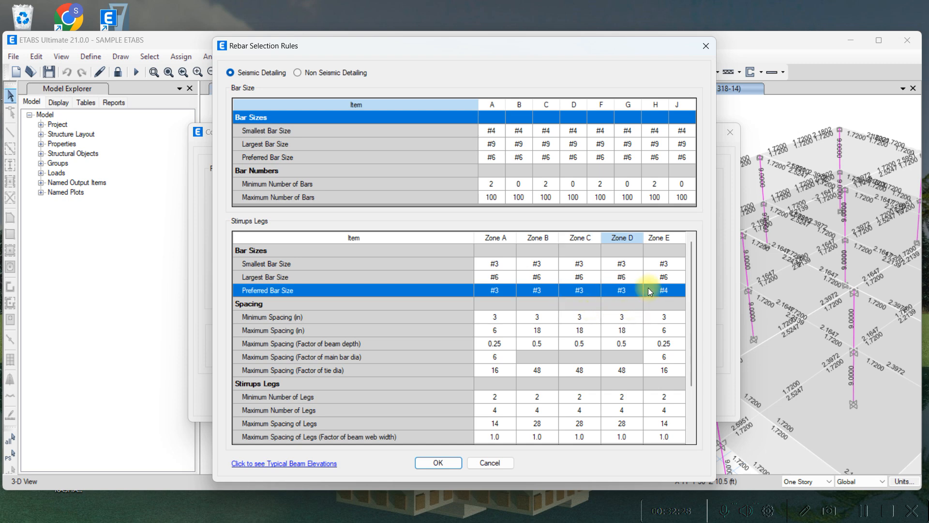
pyautogui.click(649, 290)
pyautogui.click(647, 300)
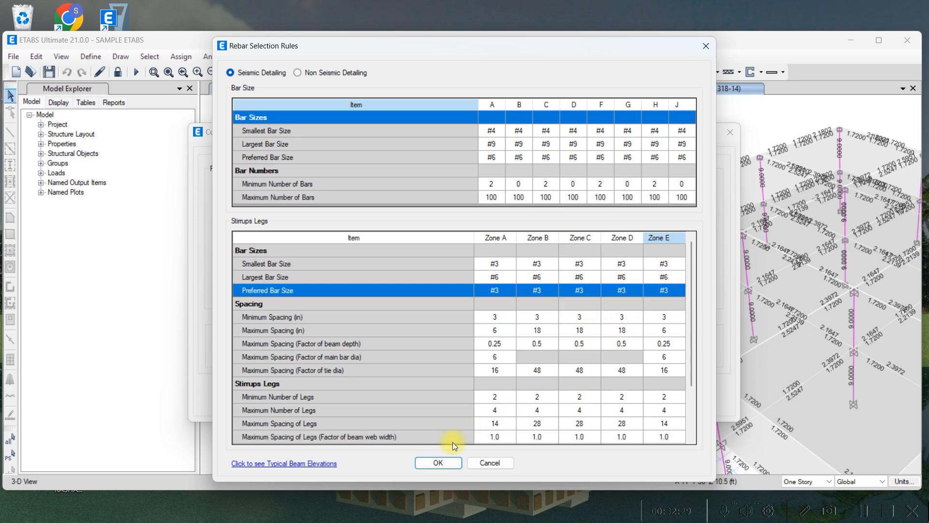
# Accept the beam rebar selection and curtailment rules and regenerate the rebar details
pyautogui.click(442, 462)
pyautogui.click(435, 403)
pyautogui.click(507, 312)
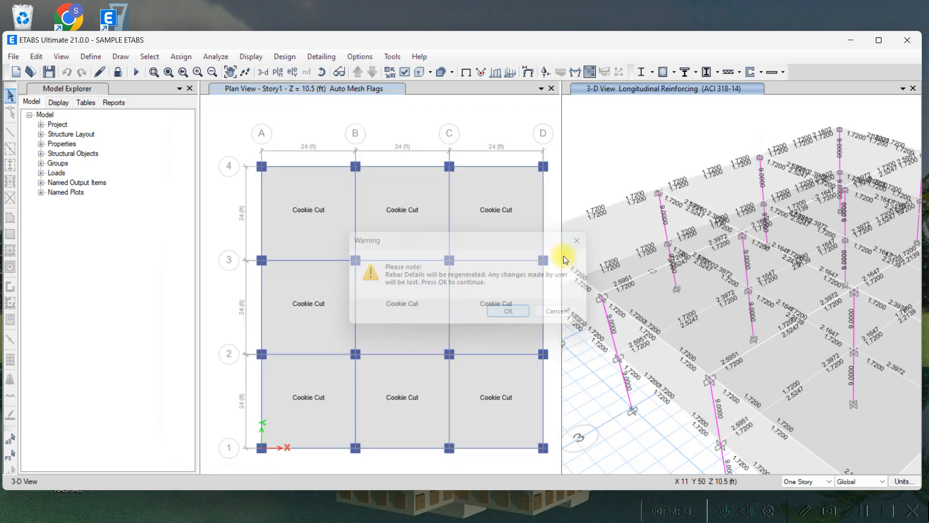
# Open the Drawing Manager for the regenerated beam and column stack detailing components
pyautogui.click(325, 58)
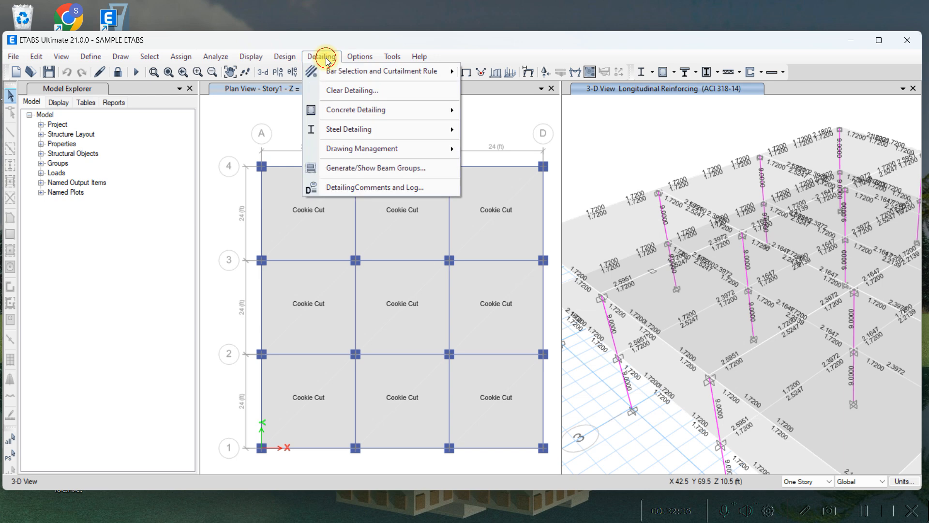
pyautogui.moveTo(358, 152)
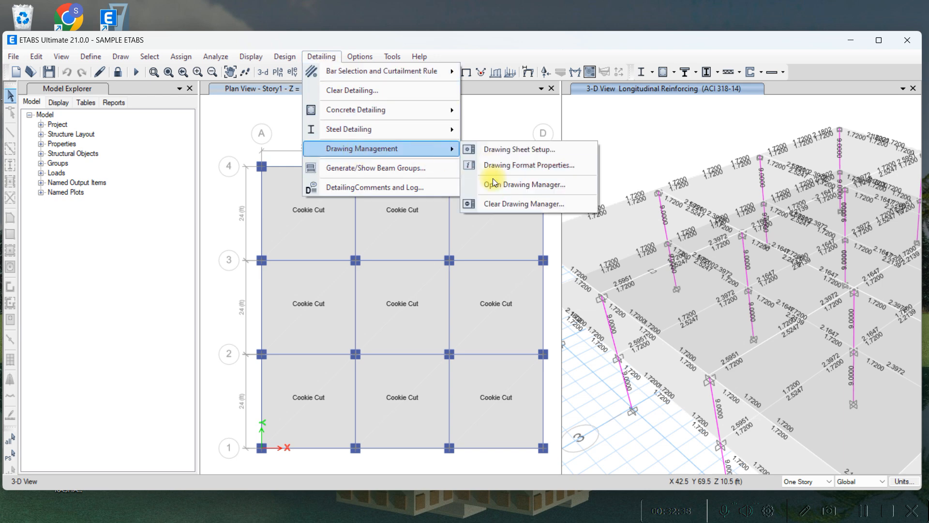
pyautogui.click(493, 179)
pyautogui.click(673, 208)
pyautogui.click(679, 305)
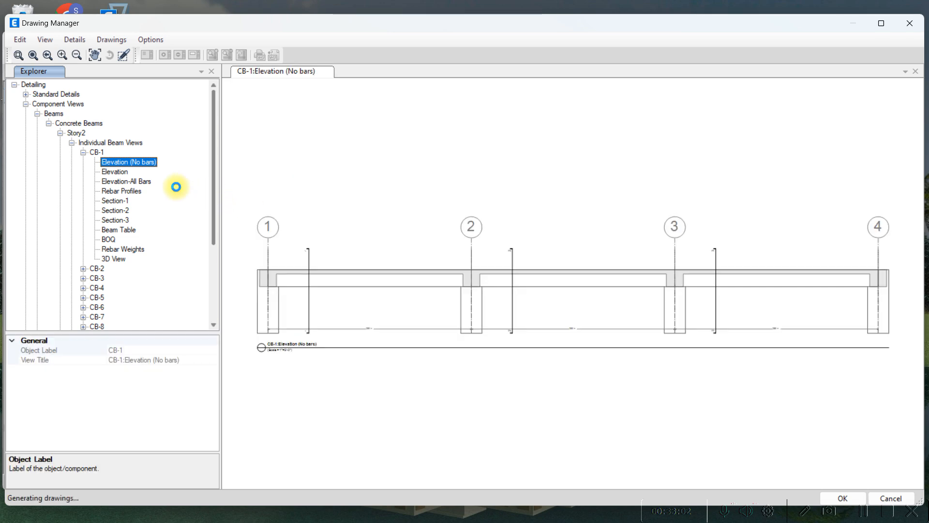
# Display the Story2 beam CB-1 elevation with bars and examine its bar and stirrup callouts along the spans
pyautogui.scroll(1, 124, 155)
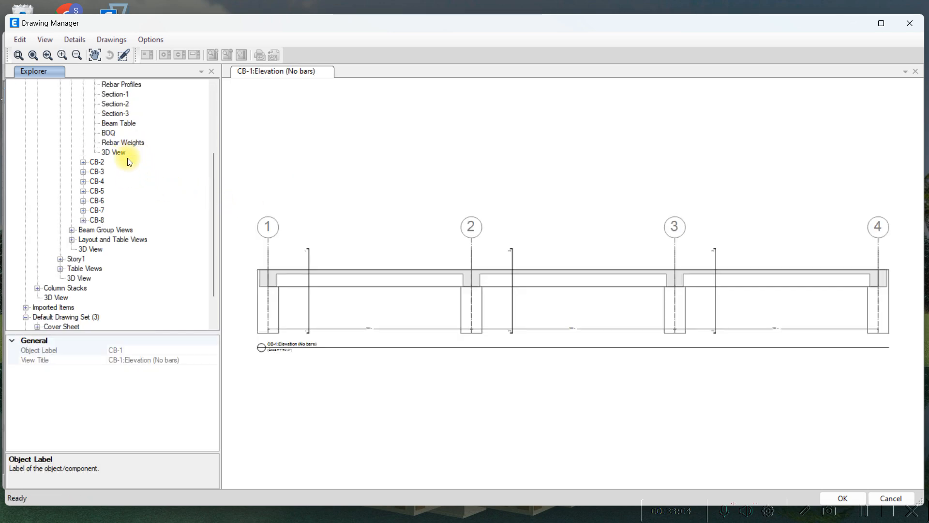
pyautogui.scroll(1, 105, 111)
pyautogui.click(119, 94)
pyautogui.scroll(1, 133, 174)
pyautogui.doubleClick(96, 123)
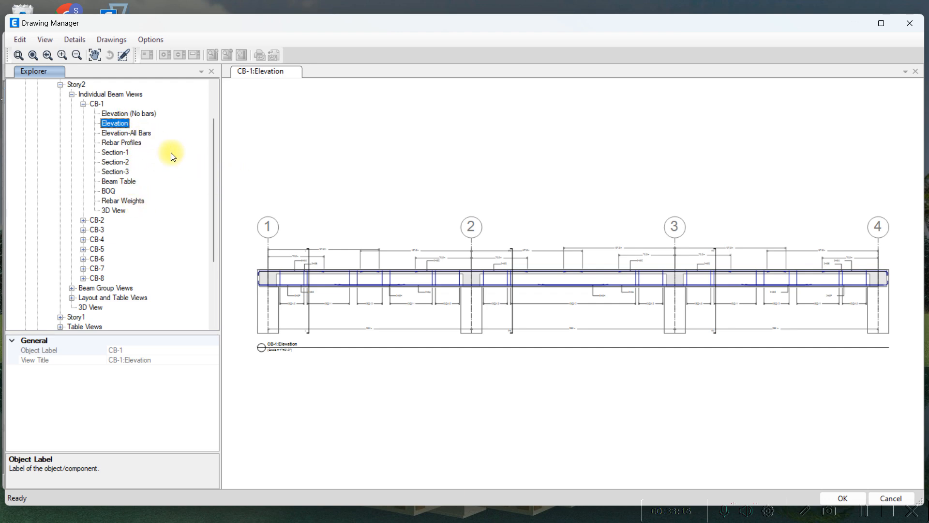
pyautogui.scroll(2, 419, 324)
pyautogui.scroll(2, 419, 323)
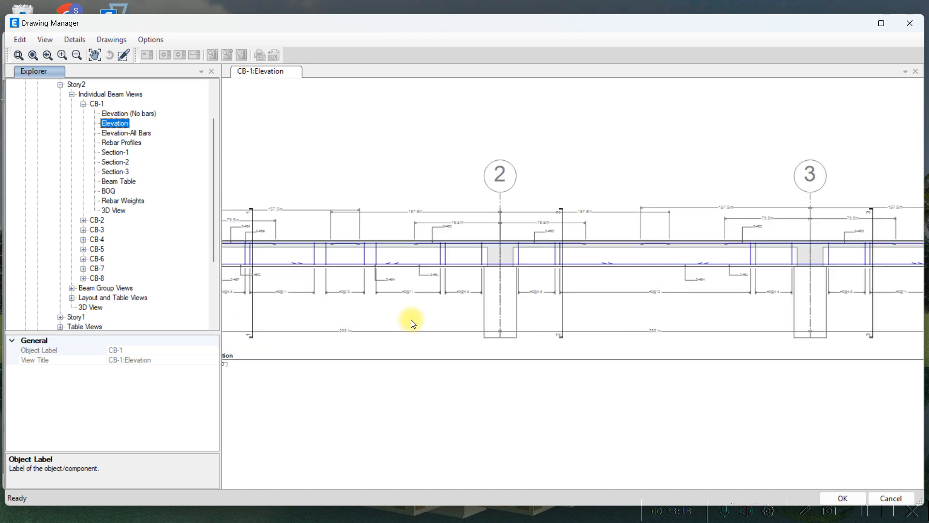
pyautogui.moveTo(380, 286)
pyautogui.mouseDown(button='middle')
pyautogui.moveTo(537, 305)
pyautogui.moveTo(465, 307)
pyautogui.mouseUp(button='middle')
pyautogui.scroll(-1, 510, 299)
pyautogui.scroll(-1, 537, 307)
pyautogui.doubleClick(115, 122)
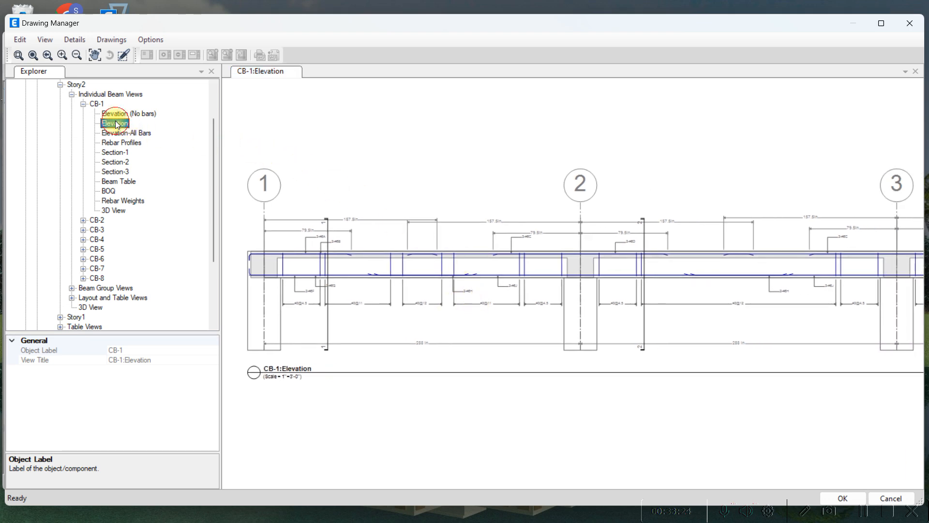
# Try the table export for the CB-1 Elevation view, and open the view export settings for it
pyautogui.rightClick(116, 125)
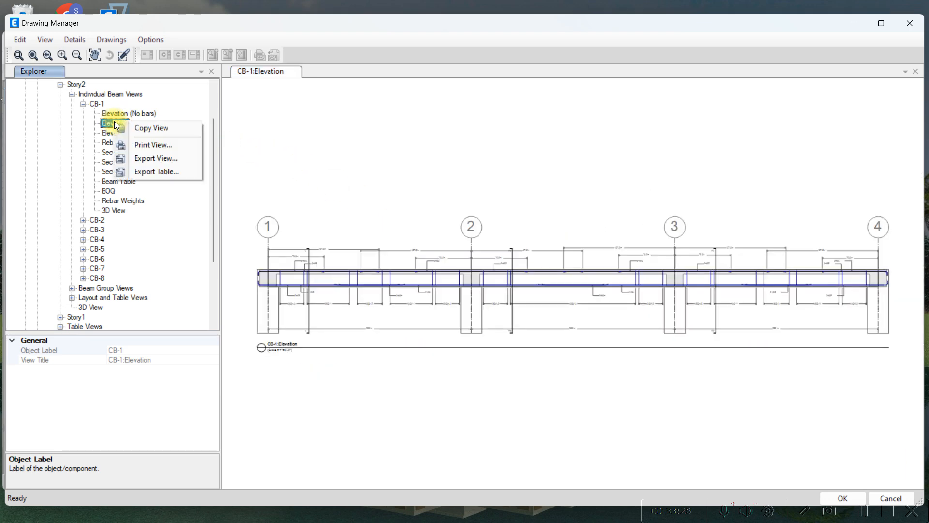
pyautogui.click(151, 172)
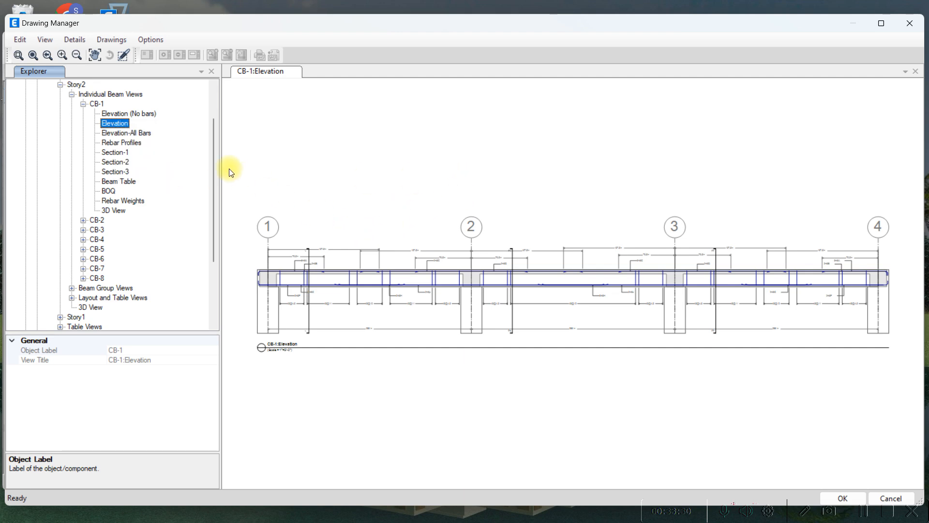
pyautogui.rightClick(123, 124)
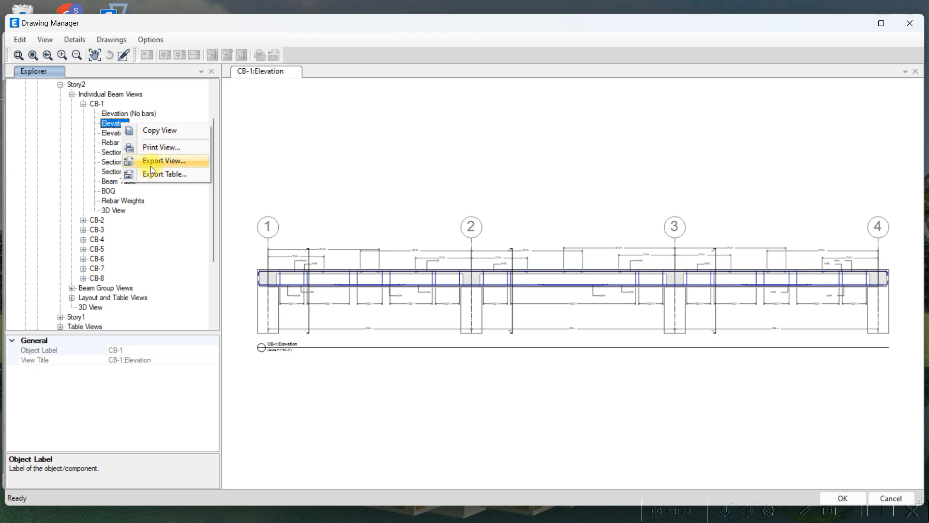
pyautogui.click(152, 163)
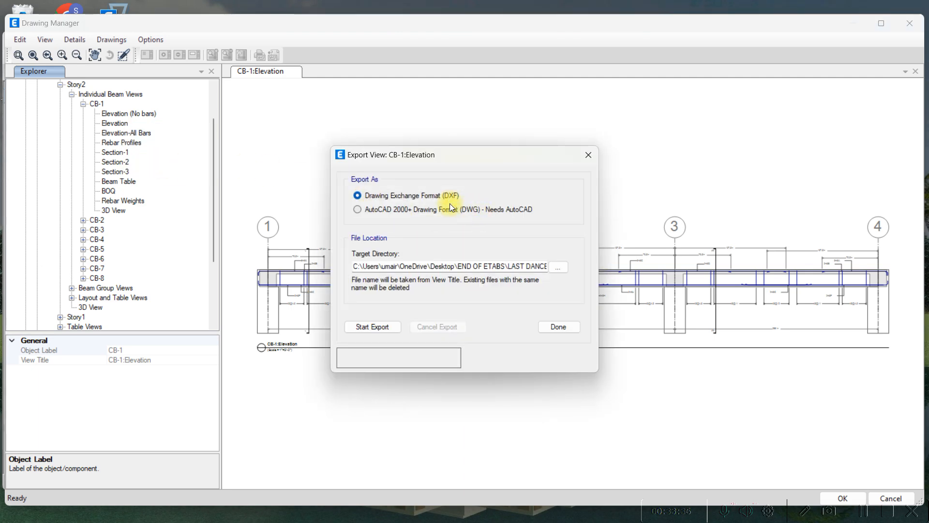
# Choose the SAMPLE FOR STUDENTS folder inside LAST DANCE as the export target directory
pyautogui.click(559, 267)
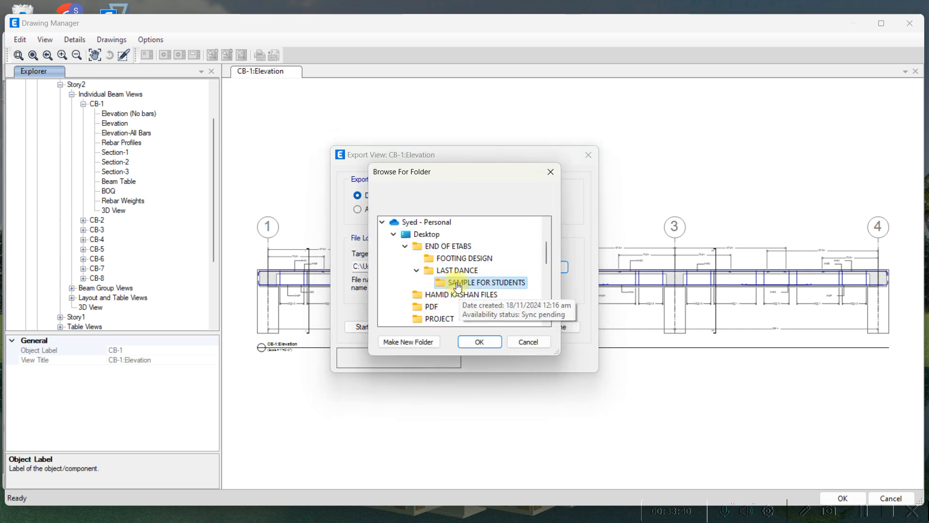
pyautogui.scroll(-2, 442, 251)
pyautogui.scroll(1, 458, 291)
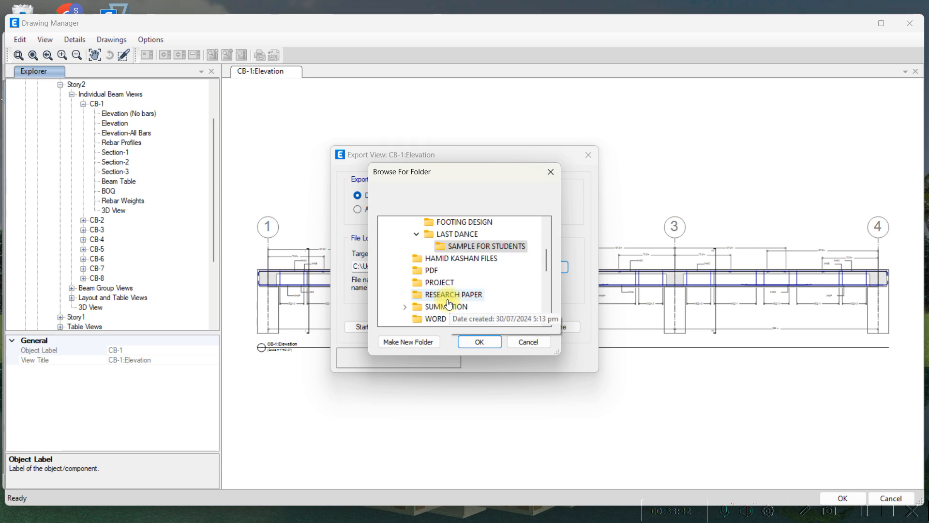
pyautogui.scroll(1, 453, 285)
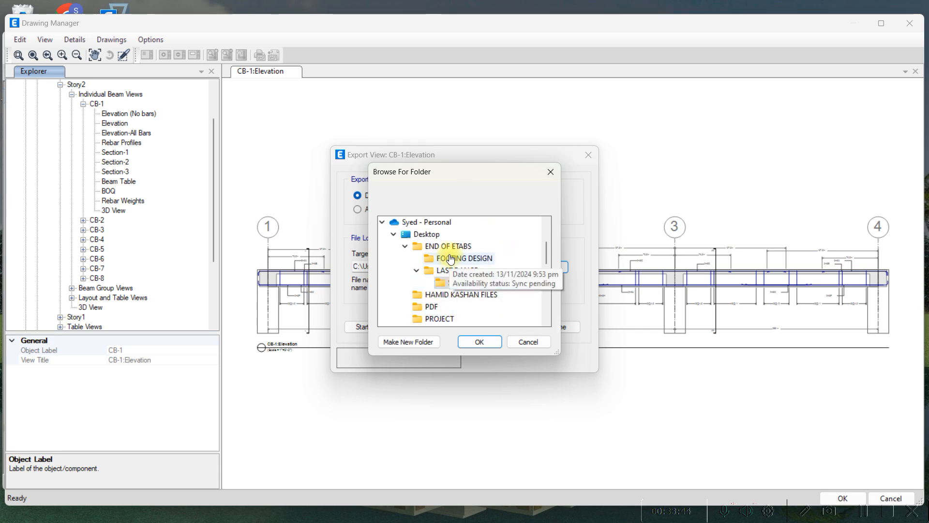
pyautogui.scroll(-1, 464, 301)
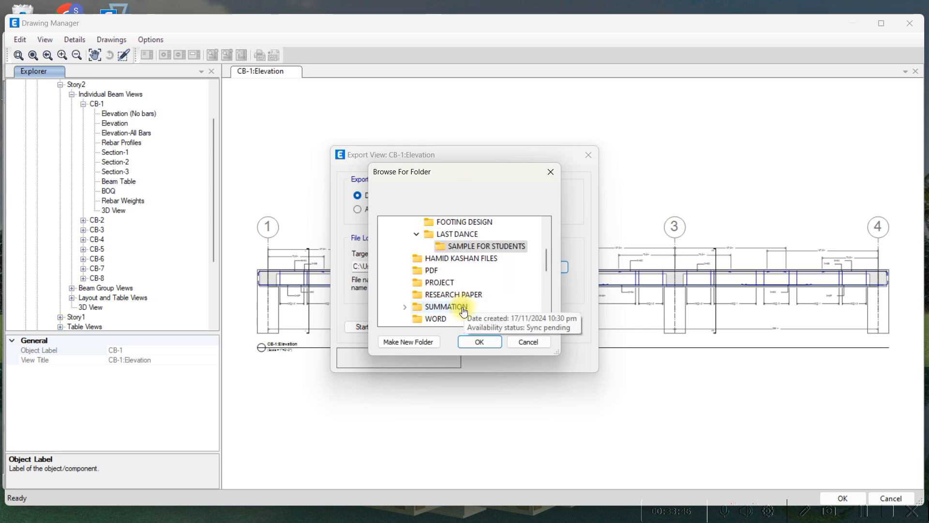
pyautogui.scroll(-1, 459, 305)
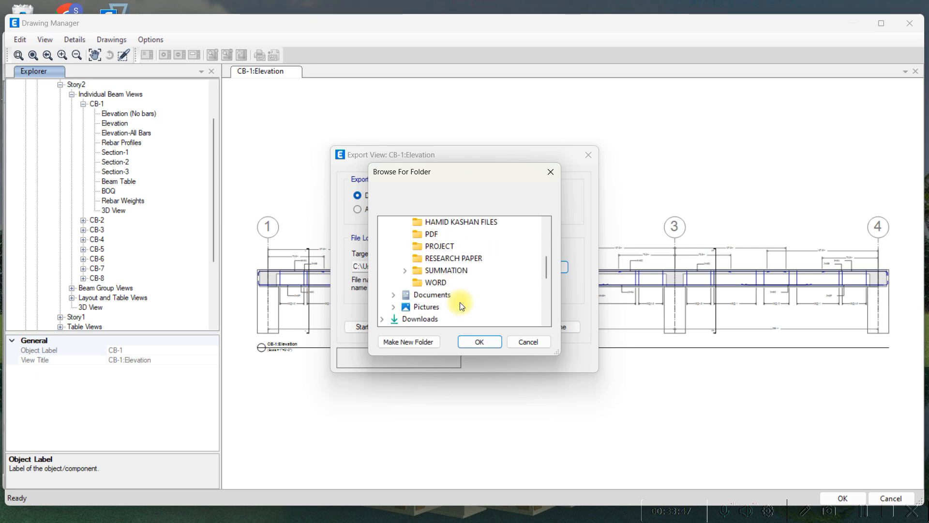
pyautogui.scroll(-4, 454, 286)
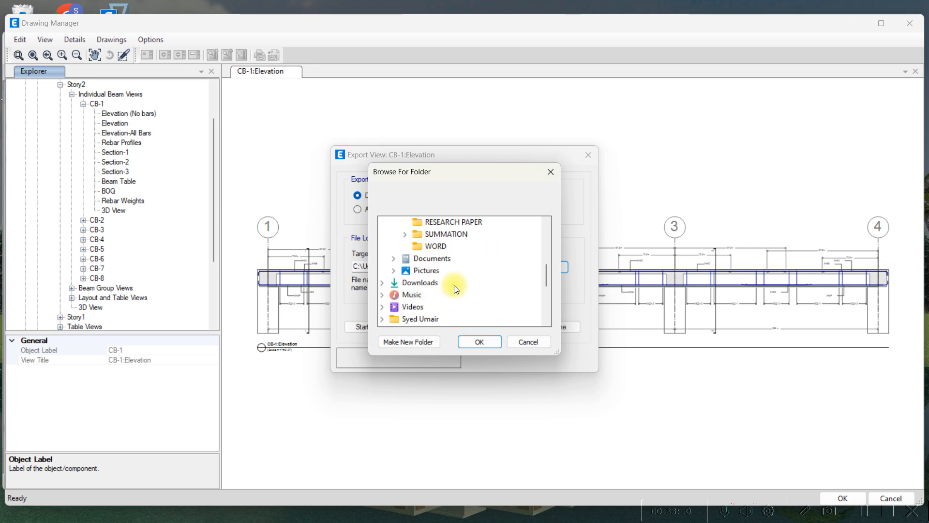
pyautogui.scroll(-1, 454, 286)
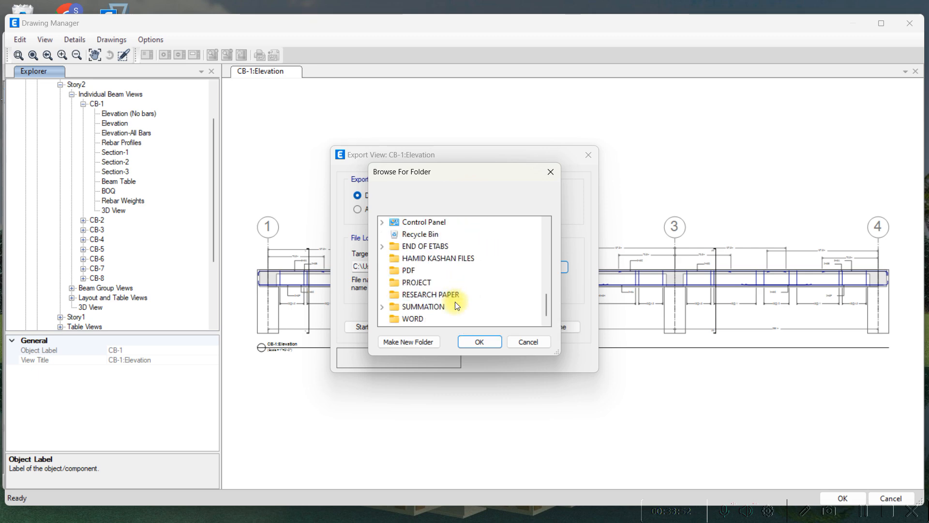
pyautogui.scroll(4, 439, 310)
pyautogui.scroll(2, 438, 295)
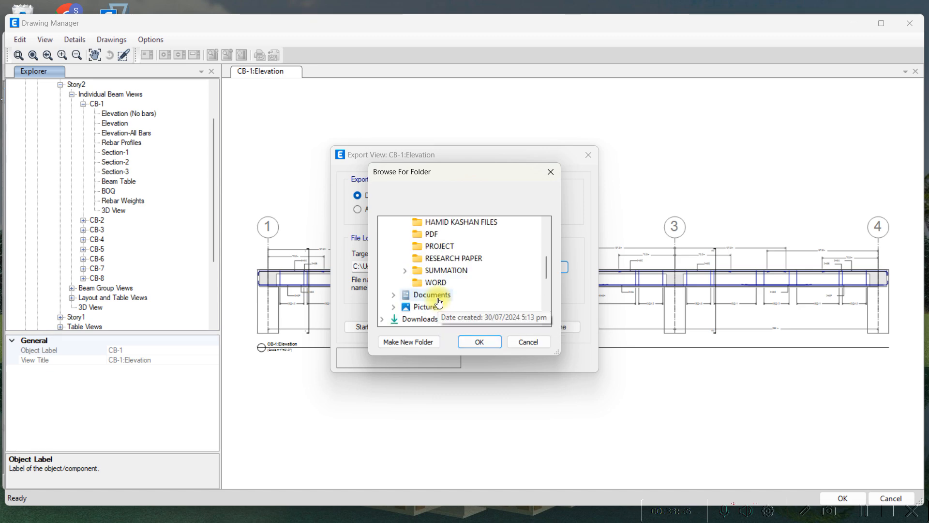
pyautogui.click(487, 247)
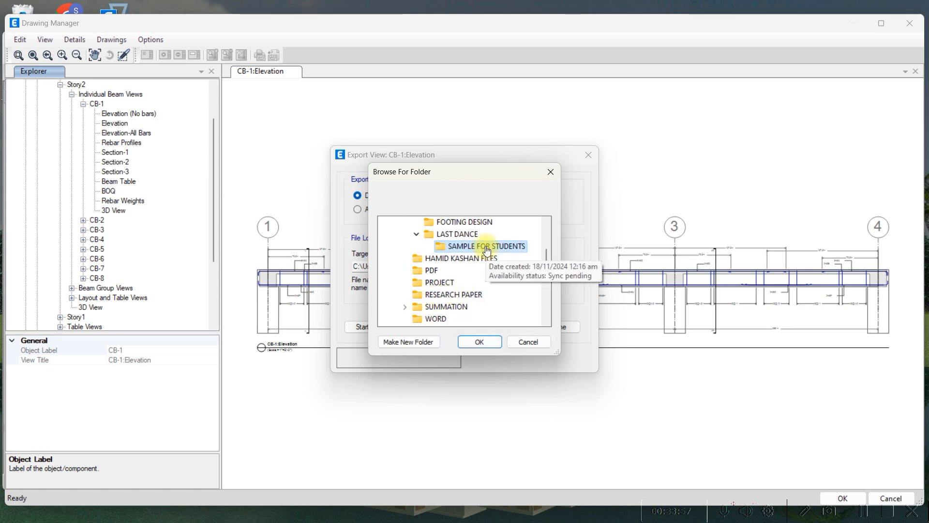
pyautogui.click(479, 341)
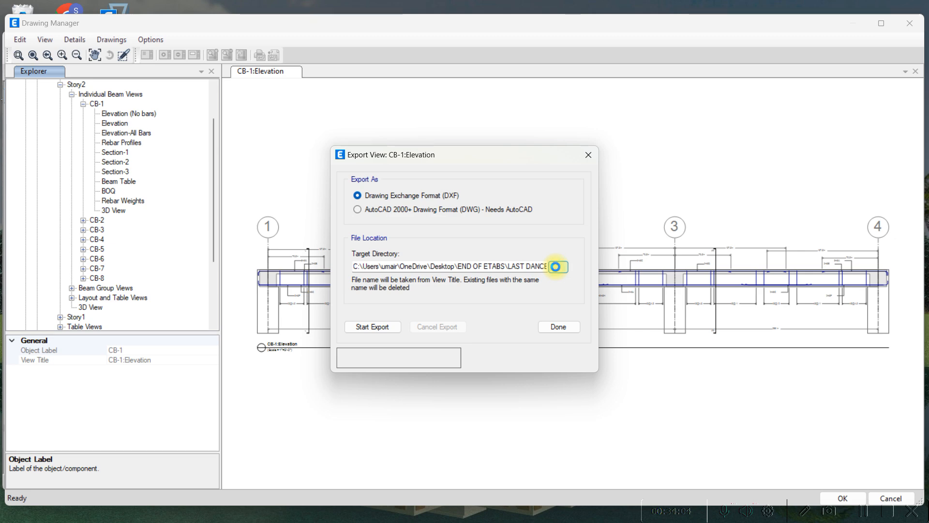
# Export the CB-1 Elevation view as DXF to the FOOTING DESIGN folder inside END OF ETABS and close the export dialog
pyautogui.click(558, 267)
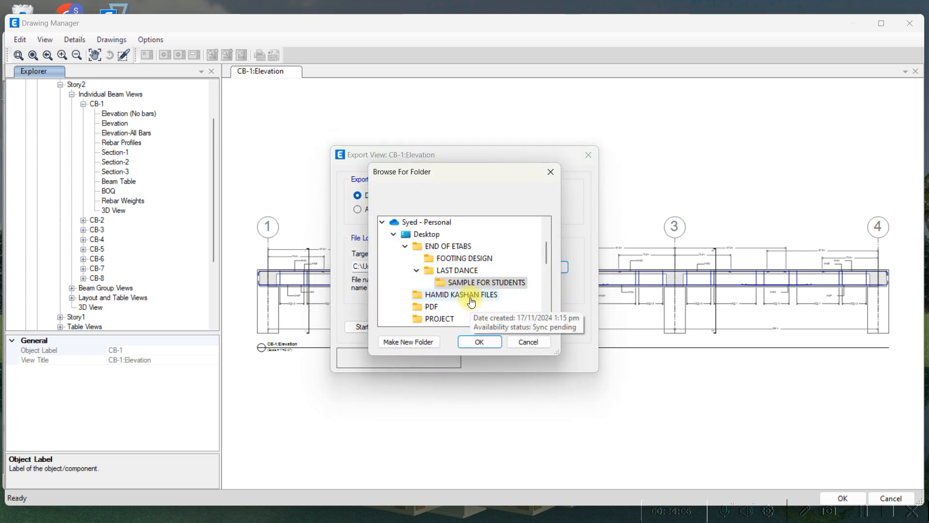
pyautogui.scroll(-1, 415, 300)
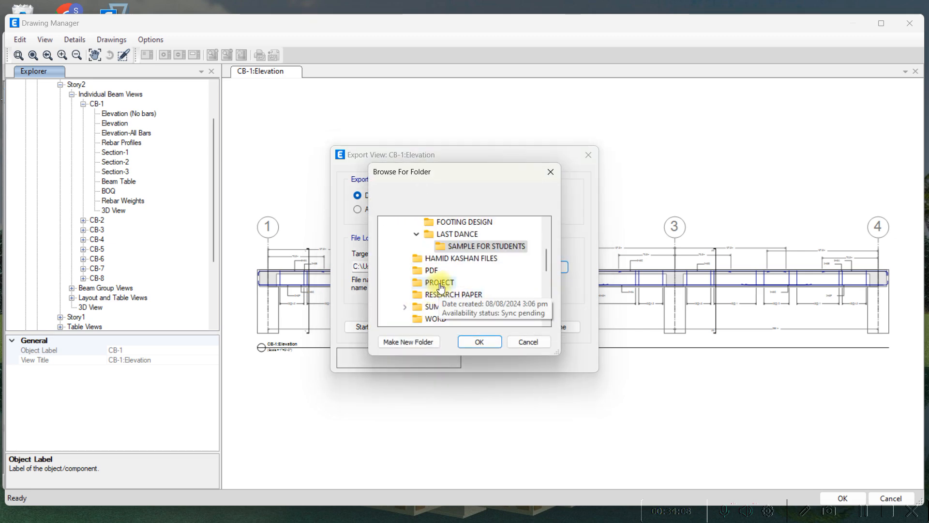
pyautogui.scroll(1, 455, 274)
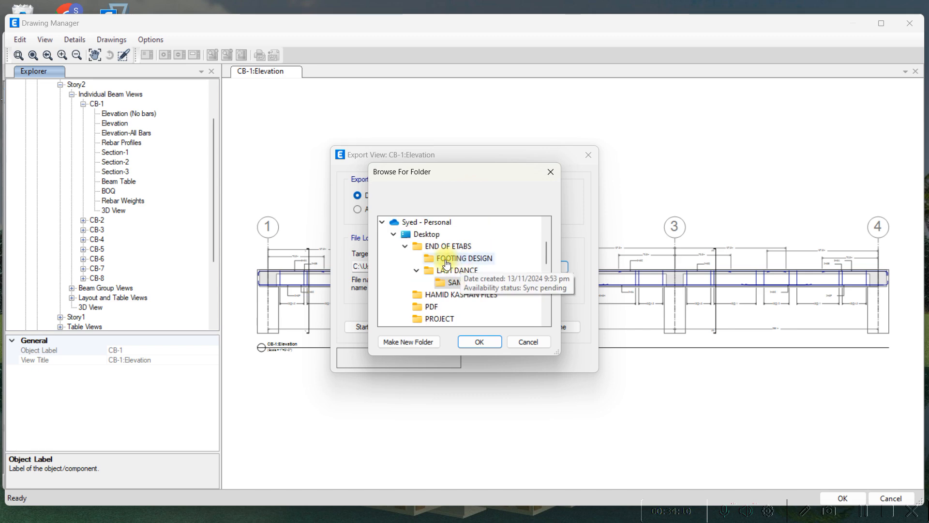
pyautogui.click(462, 258)
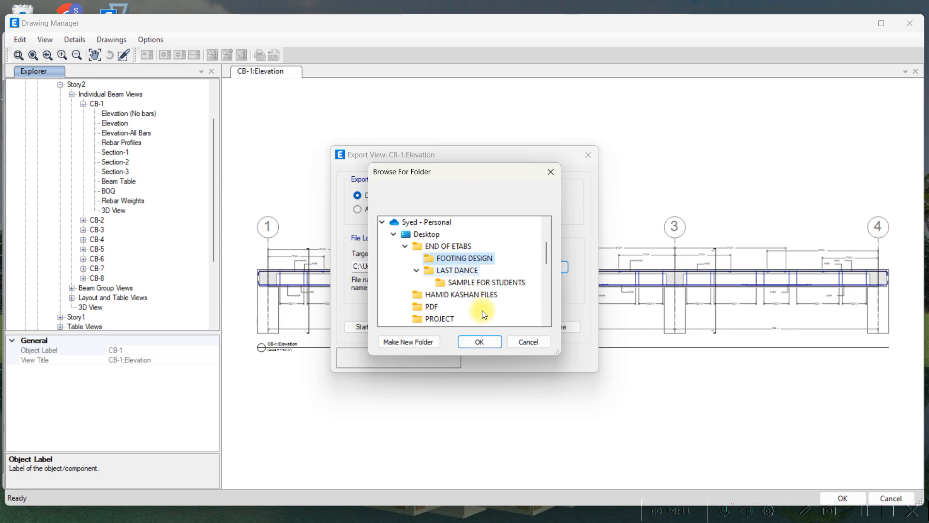
pyautogui.click(481, 342)
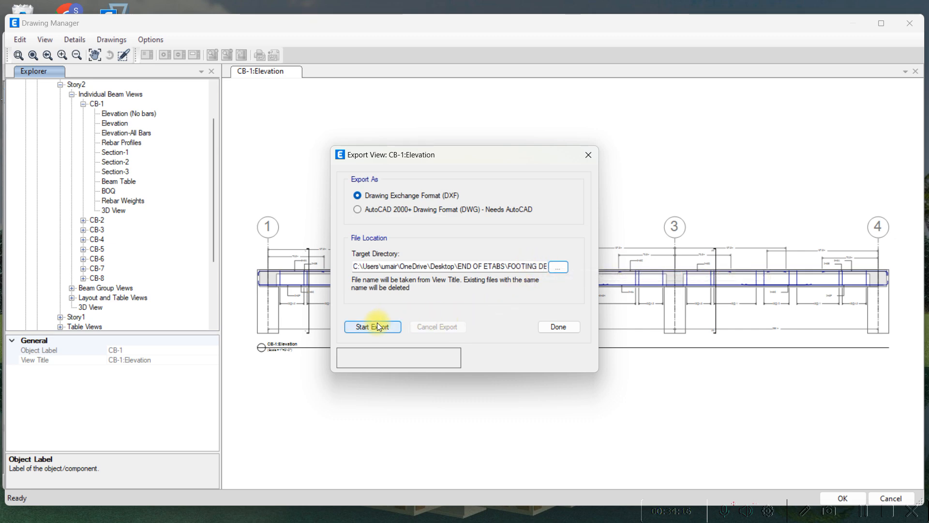
pyautogui.click(388, 329)
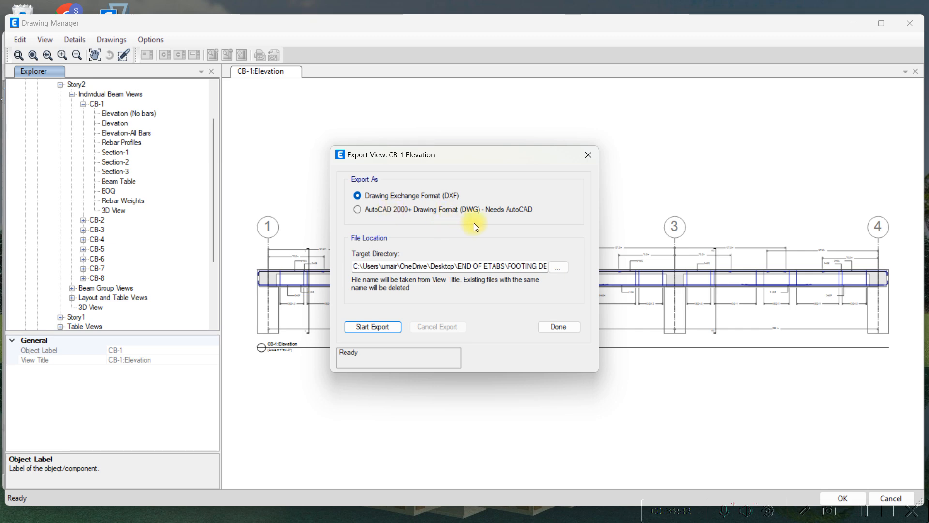
pyautogui.click(549, 326)
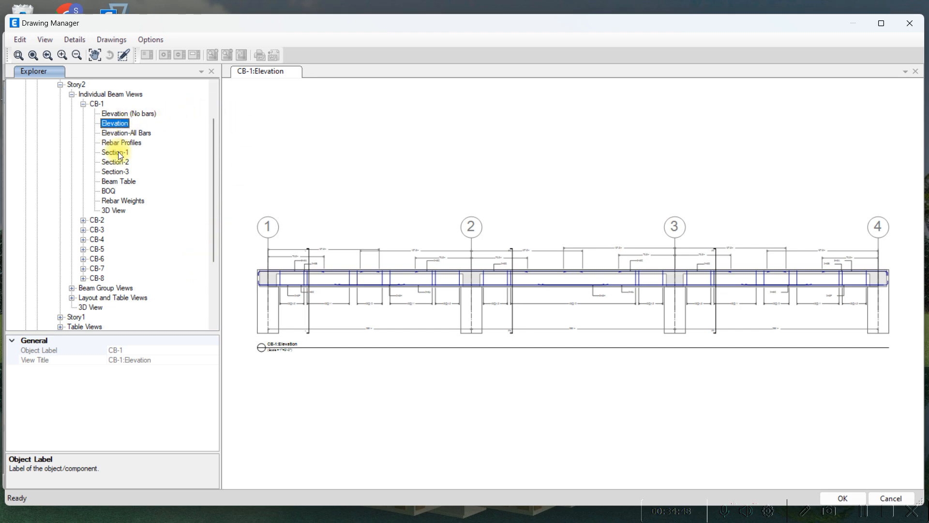
# Display Section-1 of Story2 beam CB-1 and examine its reinforcement and dimensions
pyautogui.scroll(-1, 119, 158)
pyautogui.scroll(-2, 120, 174)
pyautogui.scroll(3, 121, 187)
pyautogui.click(121, 151)
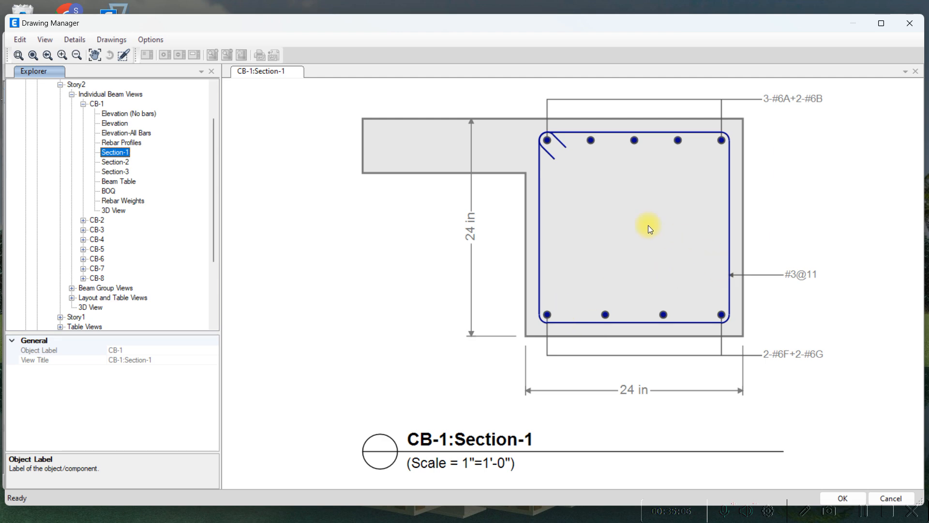
# Display the Story2 RC Beam Layout Plan, examine its beam labels and grid dimensions, and check the available view export options
pyautogui.scroll(-1, 111, 244)
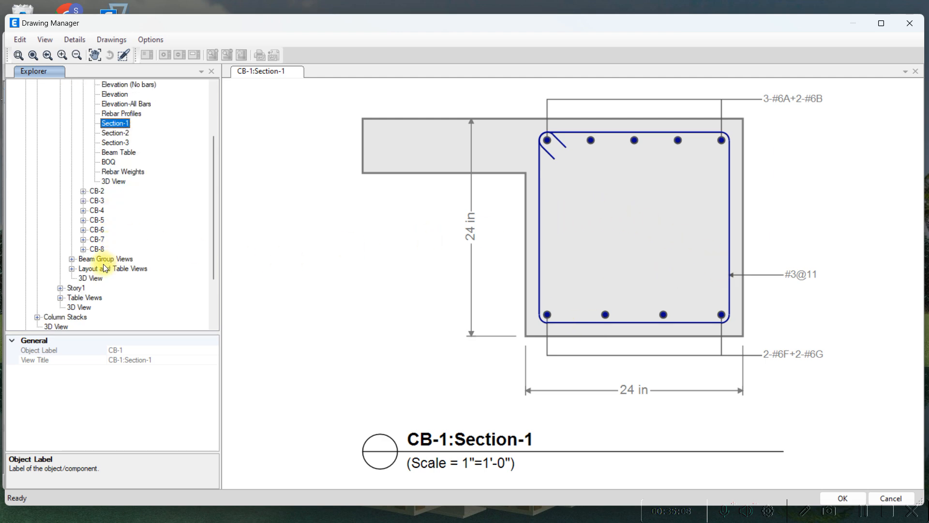
pyautogui.doubleClick(77, 258)
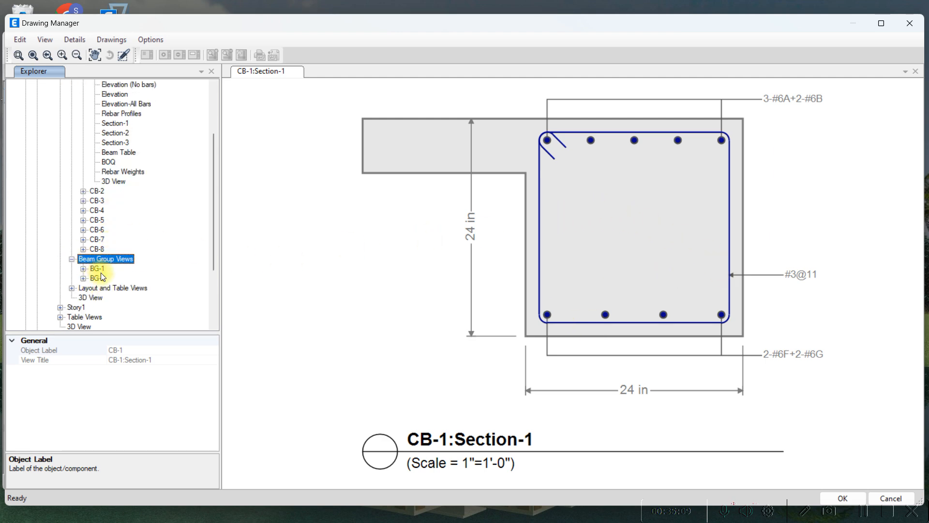
pyautogui.scroll(-1, 89, 261)
pyautogui.doubleClick(77, 259)
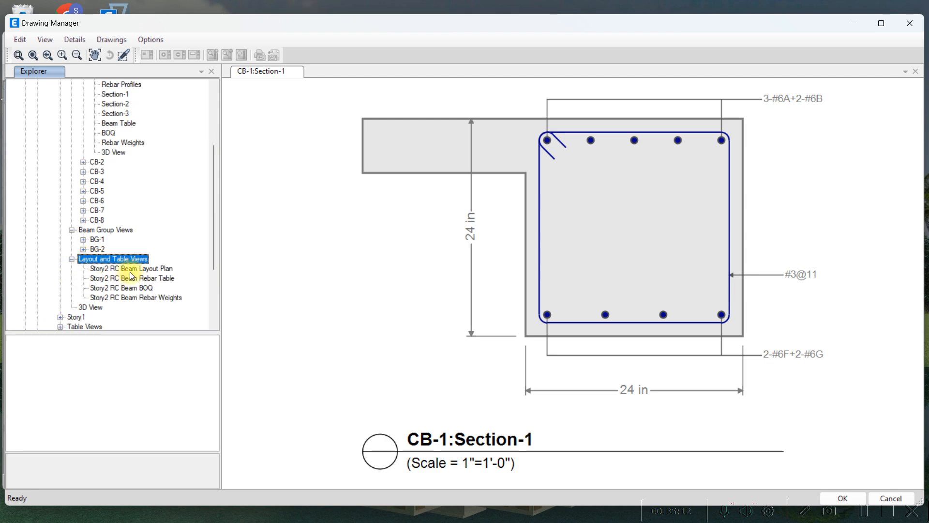
pyautogui.click(129, 268)
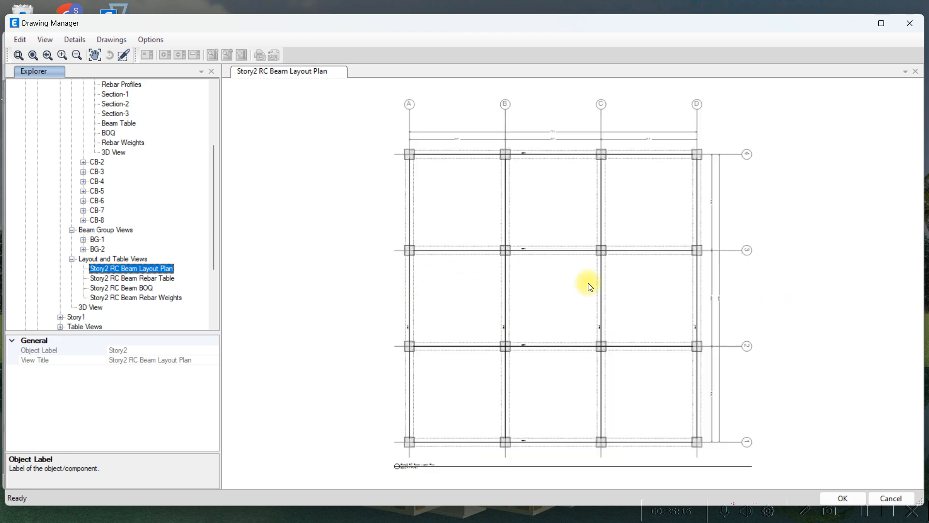
pyautogui.scroll(1, 545, 144)
pyautogui.scroll(3, 544, 141)
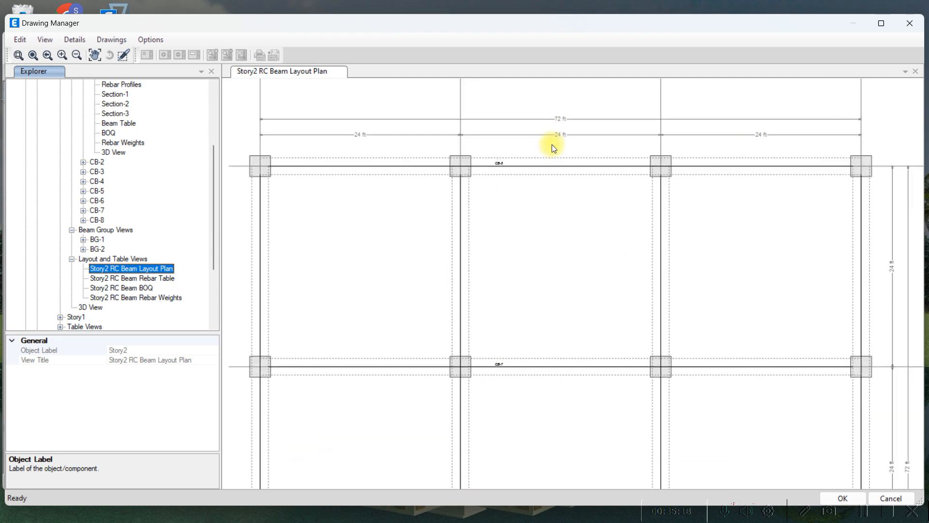
pyautogui.rightClick(139, 269)
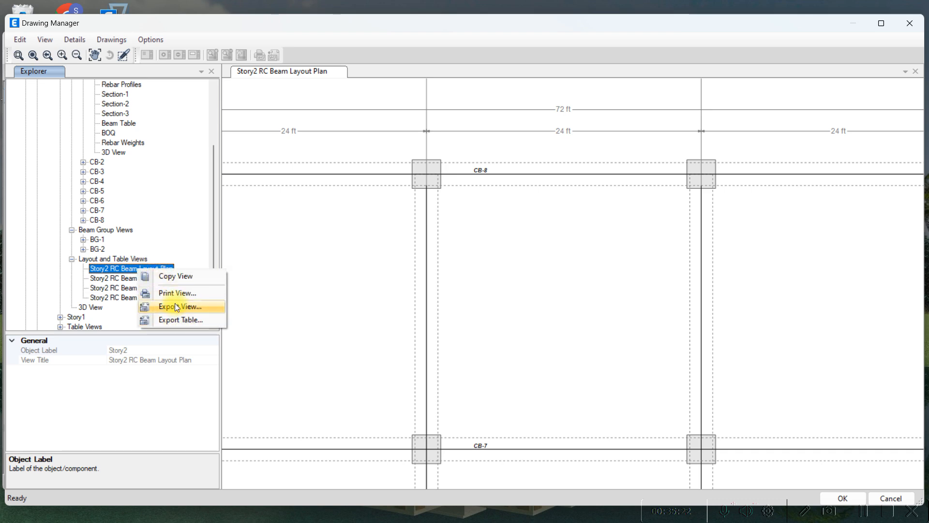
pyautogui.click(186, 240)
# Display the Story2 RC Beam Rebar Table and examine its bar and stirrup zone columns
pyautogui.scroll(-3, 461, 208)
pyautogui.scroll(-1, 464, 224)
pyautogui.click(158, 277)
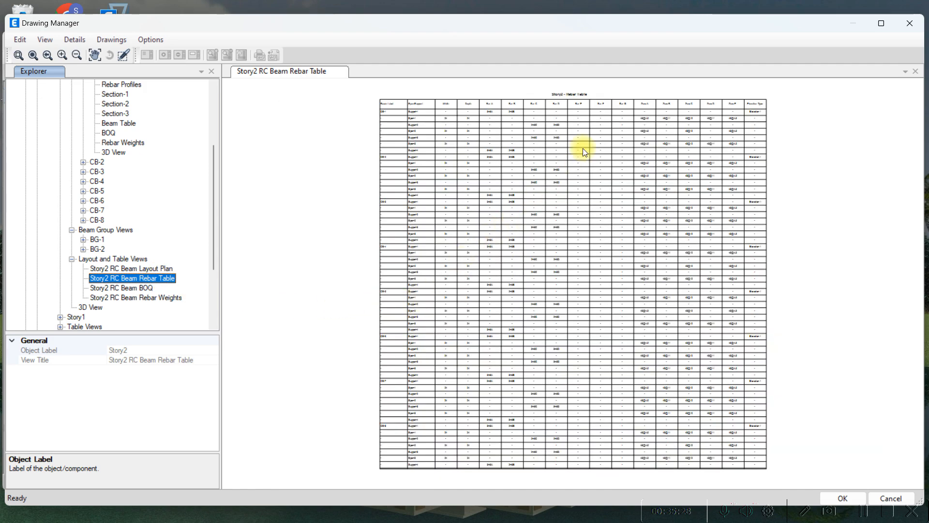
pyautogui.scroll(3, 597, 90)
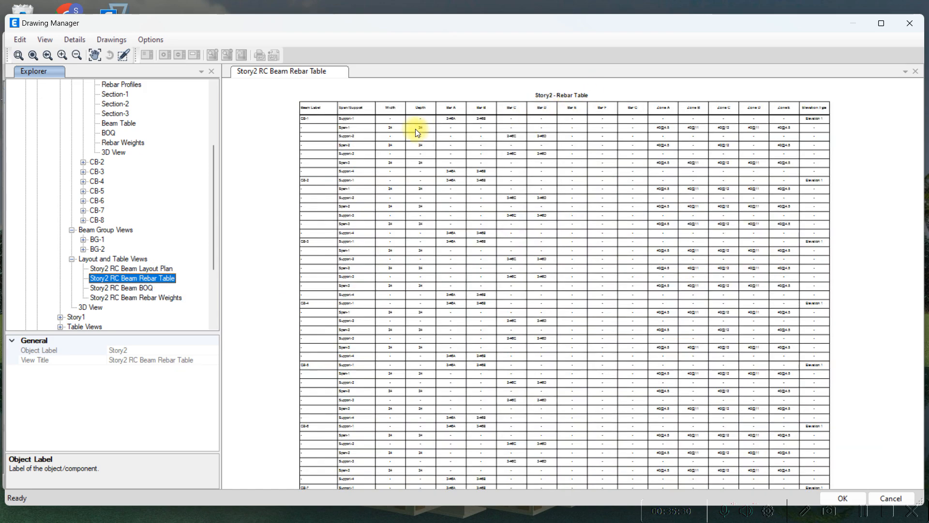
pyautogui.moveTo(445, 122); pyautogui.dragTo(399, 194, button='middle')
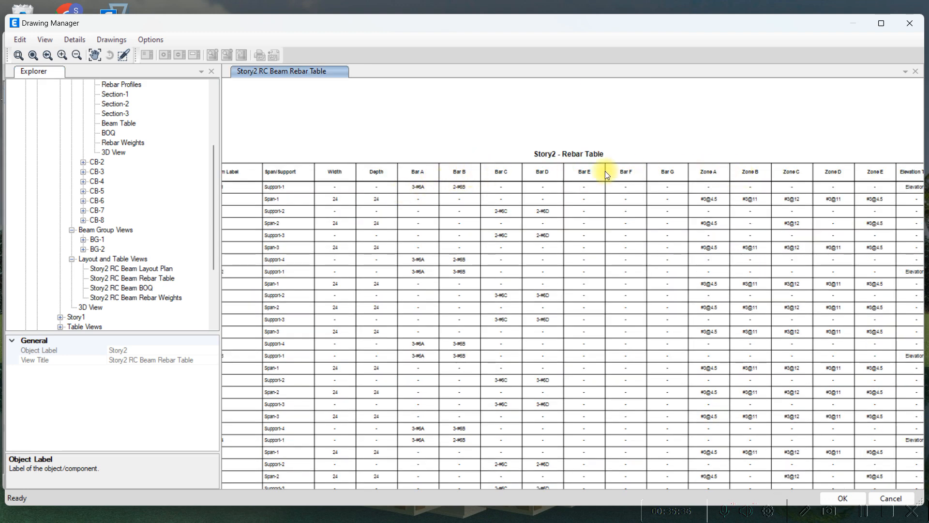
# Display Typical Beam Elevation 1 from the standard details to see what the bar letters and zones refer to
pyautogui.scroll(4, 207, 159)
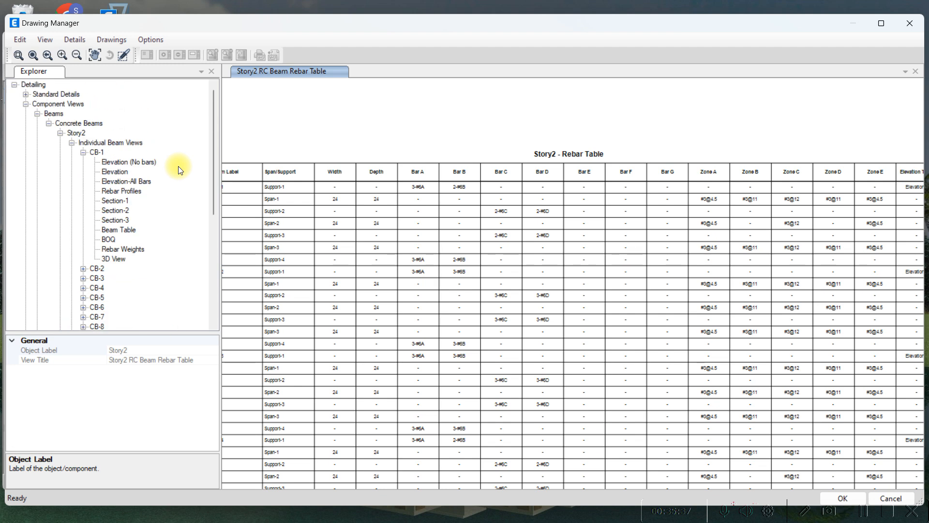
pyautogui.click(25, 94)
pyautogui.click(55, 106)
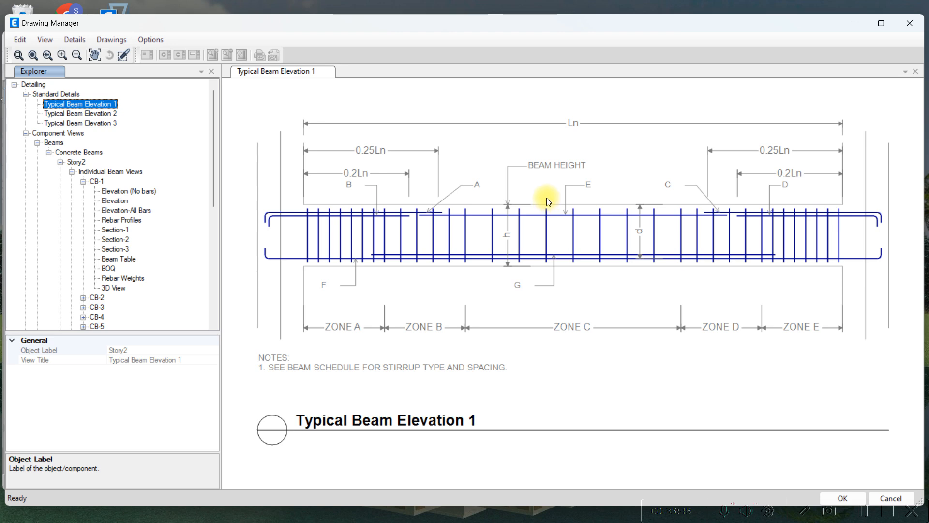
# Return to the Story2 RC Beam Rebar Table and check its print and export options without exporting
pyautogui.scroll(-5, 148, 208)
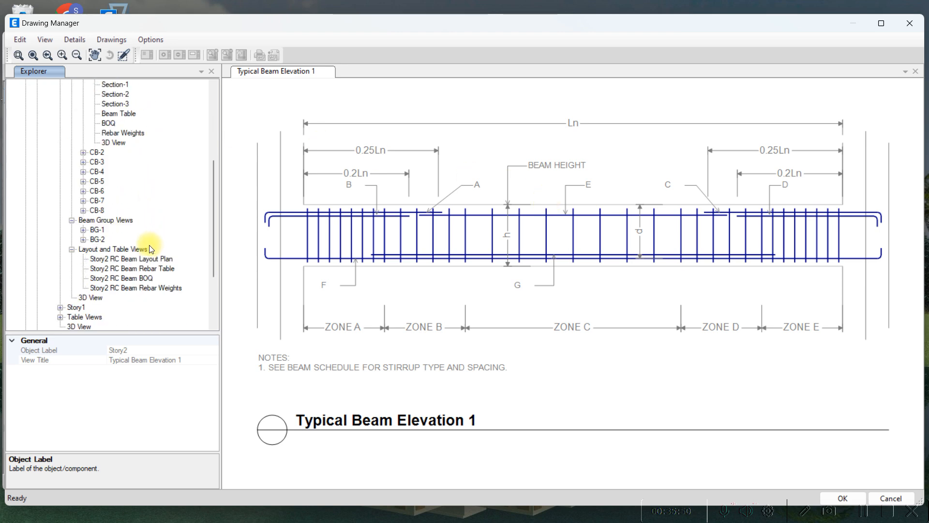
pyautogui.click(161, 265)
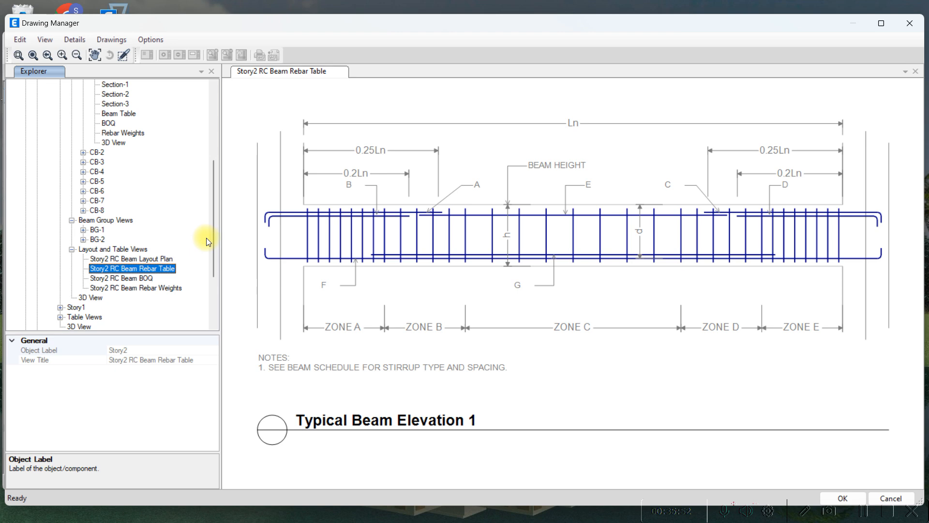
pyautogui.rightClick(166, 267)
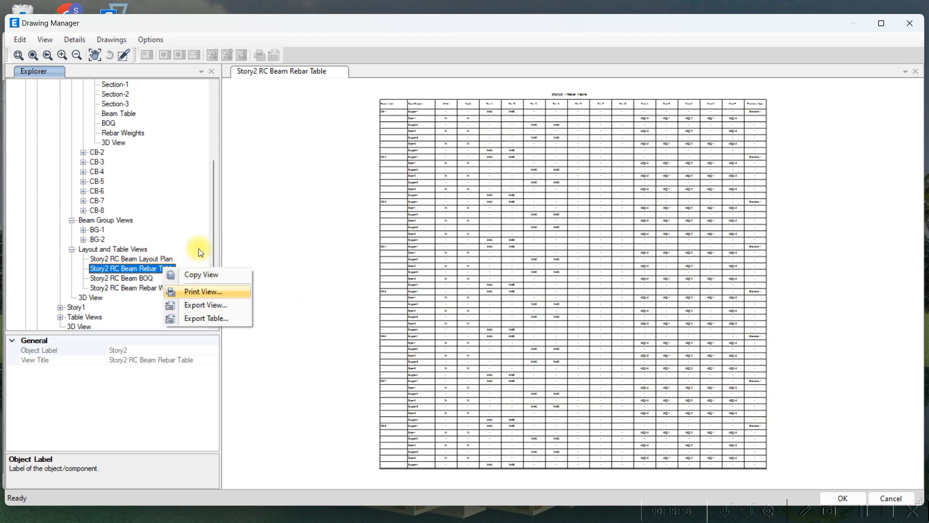
pyautogui.click(202, 229)
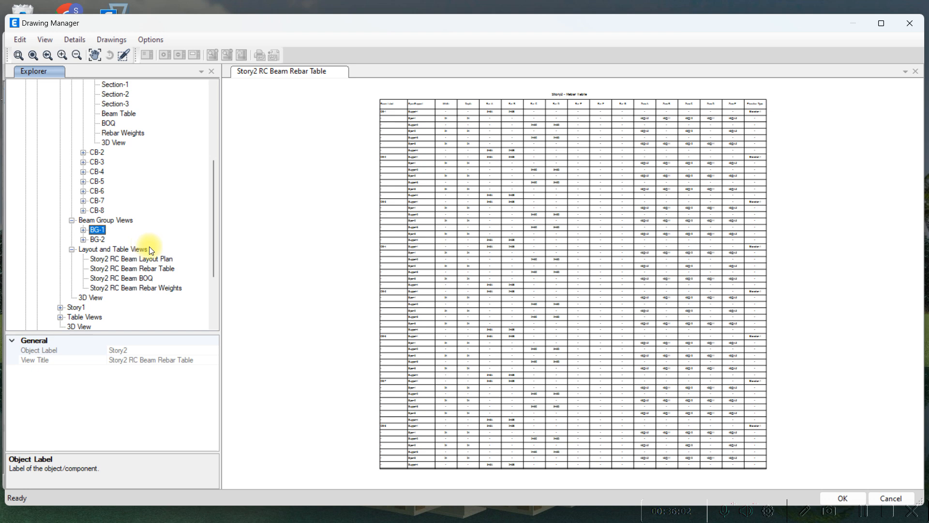
# Review the Story2 RC Beam BOQ and the Story2 RC Beam Rebar Weights summaries
pyautogui.click(148, 278)
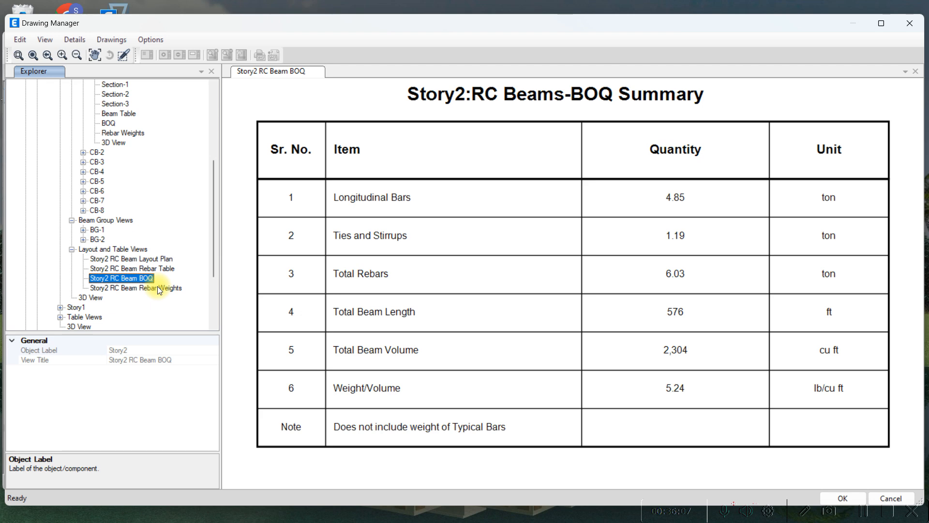
pyautogui.click(168, 288)
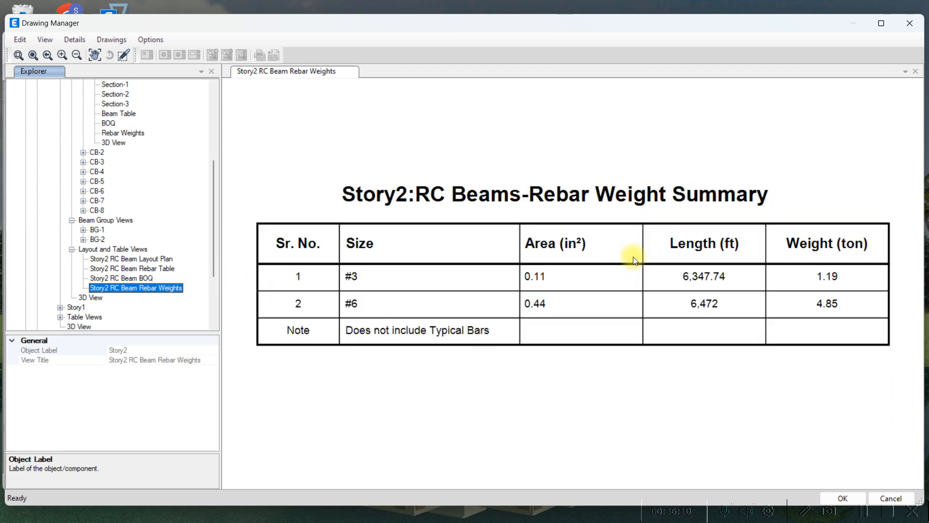
pyautogui.scroll(-1, 155, 276)
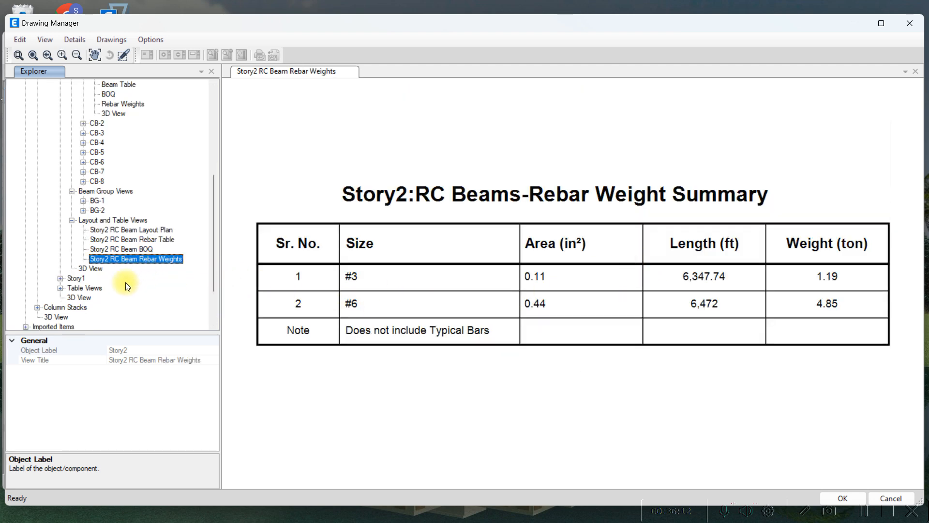
pyautogui.scroll(-2, 124, 283)
pyautogui.scroll(8, 132, 257)
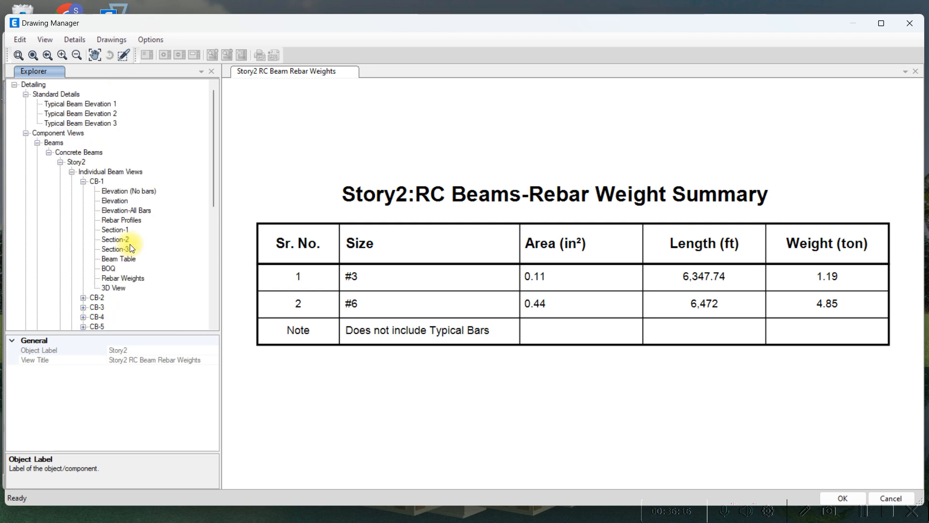
# Expand the concrete column stacks' layout and table views and display the RC Column Layout Plan
pyautogui.scroll(-6, 128, 244)
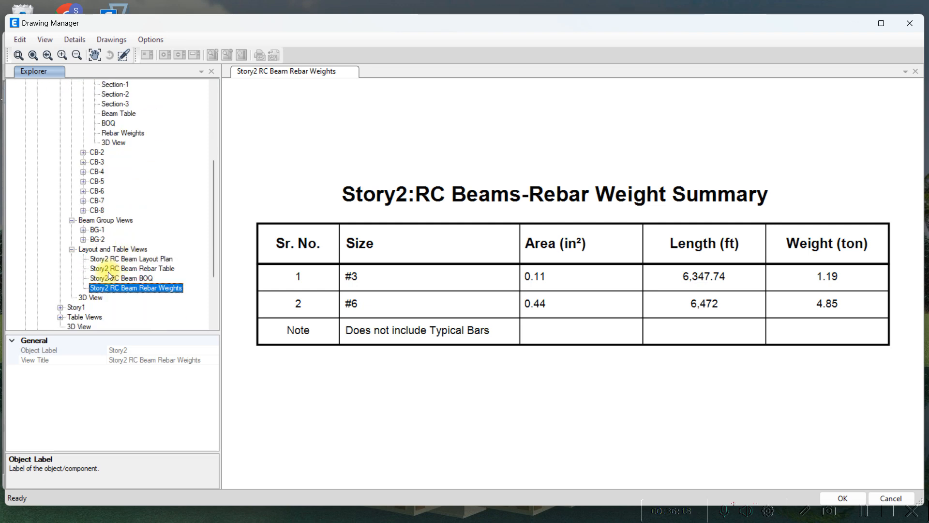
pyautogui.scroll(-1, 70, 293)
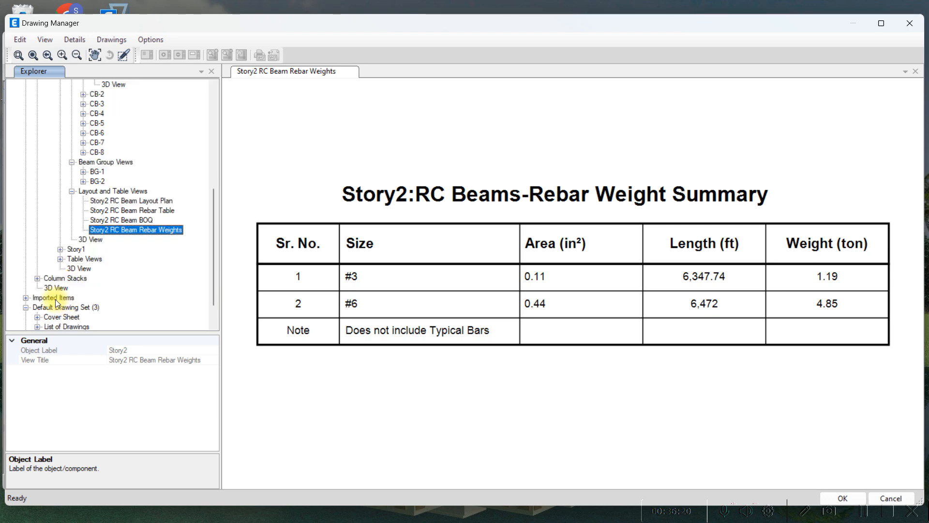
pyautogui.click(40, 279)
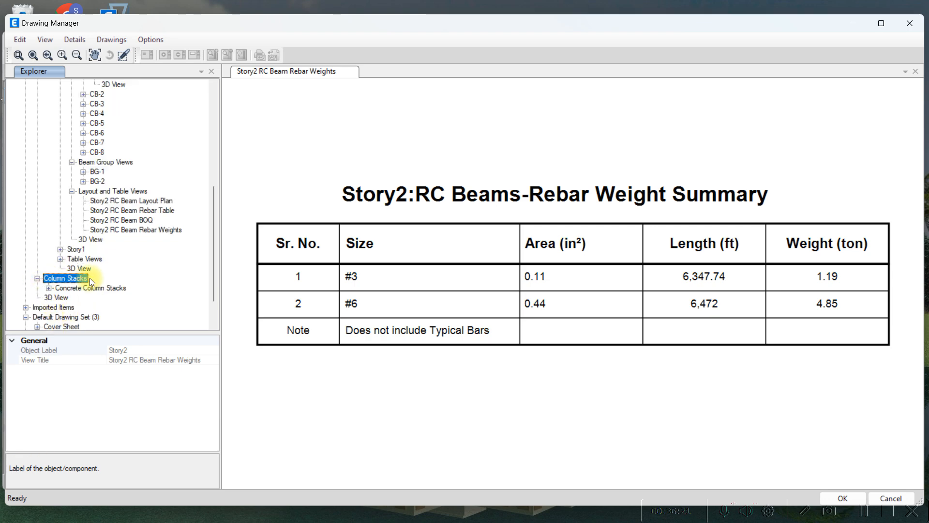
pyautogui.click(49, 288)
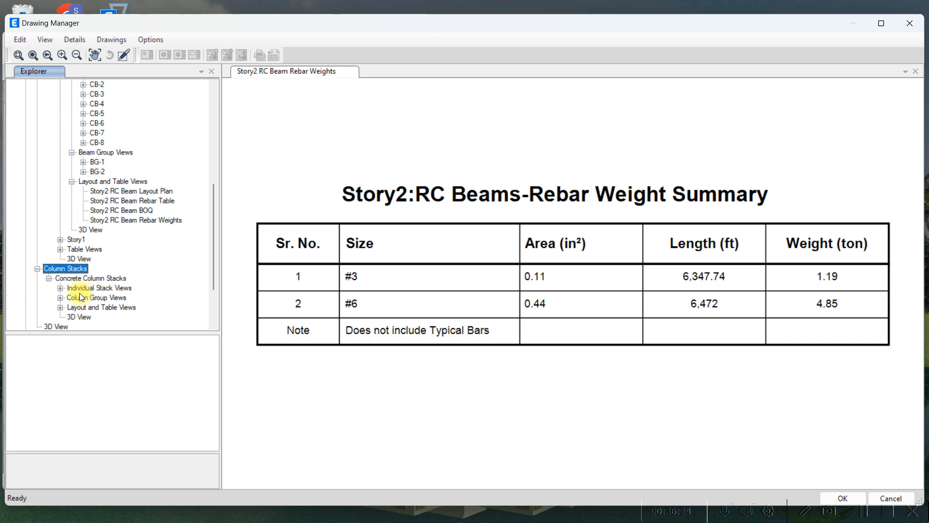
pyautogui.scroll(-1, 81, 286)
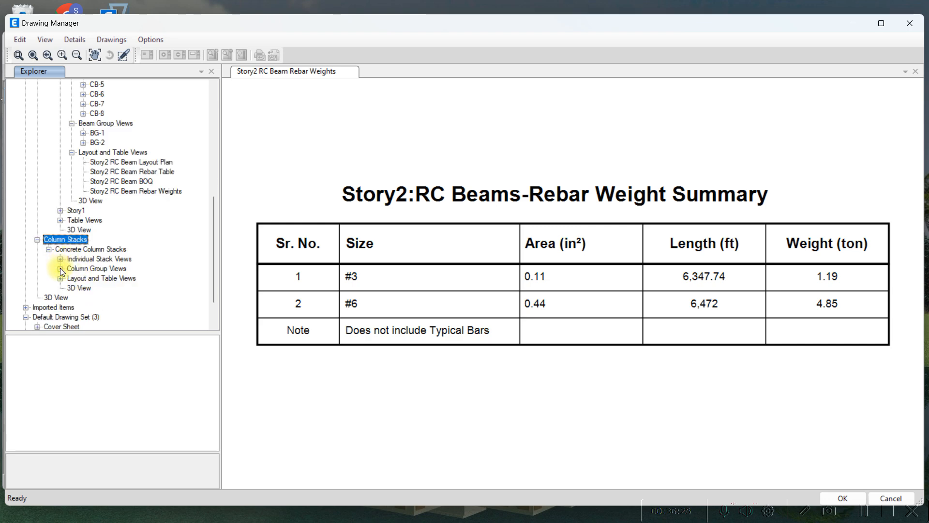
pyautogui.click(61, 277)
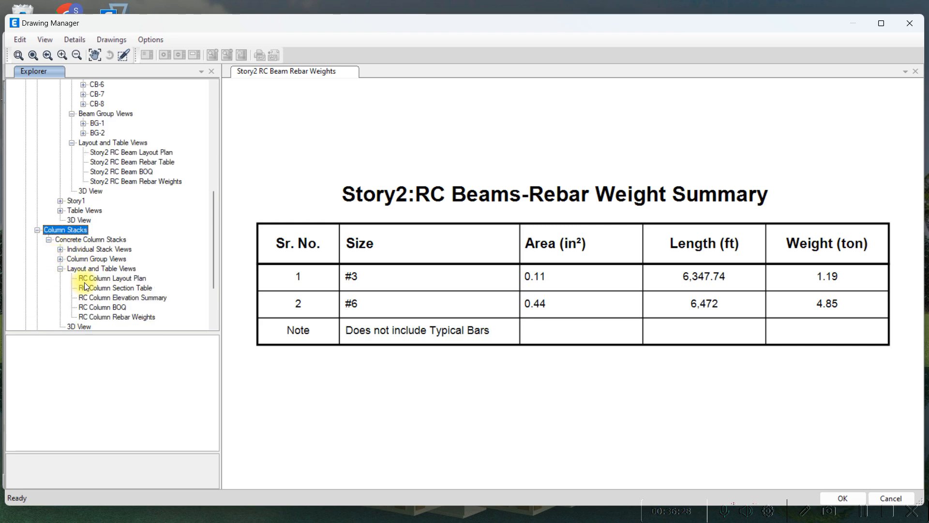
pyautogui.click(92, 280)
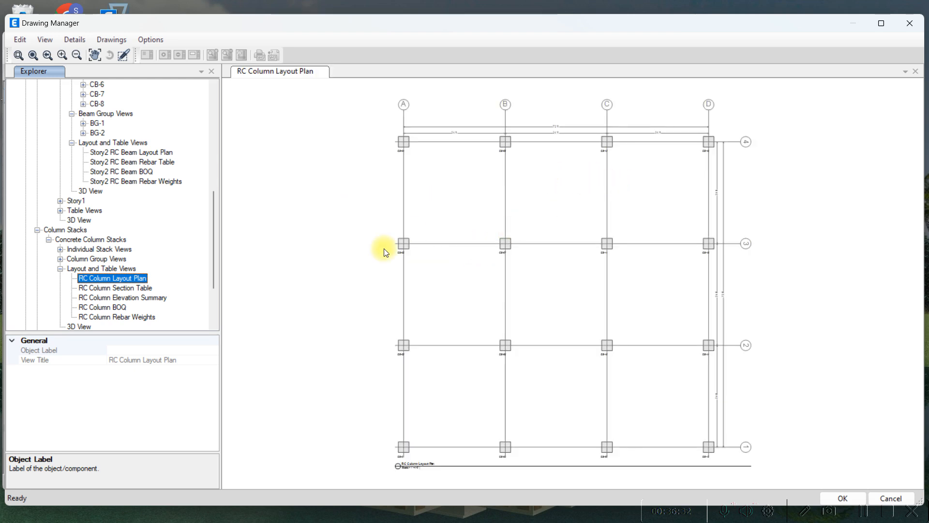
# Review the RC Column Section Table and the column summary views through the RC Column BOQ
pyautogui.click(141, 288)
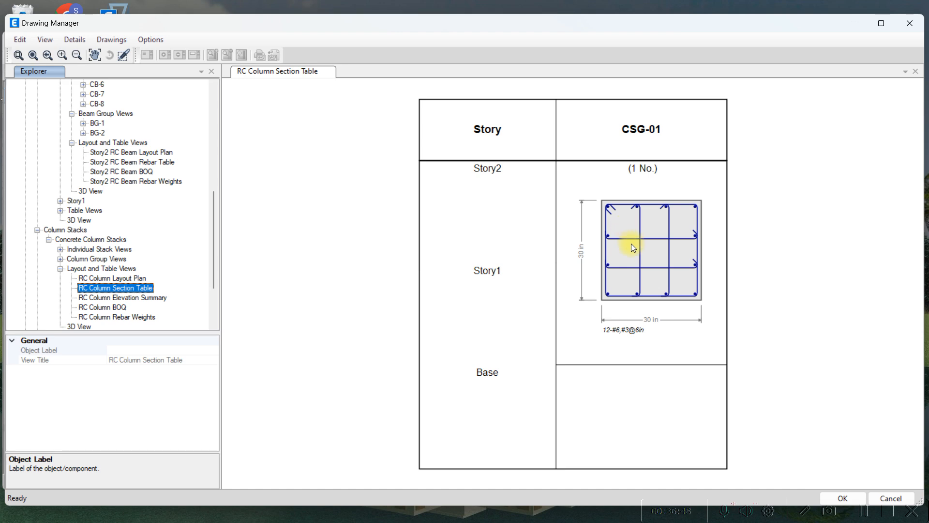
pyautogui.click(137, 298)
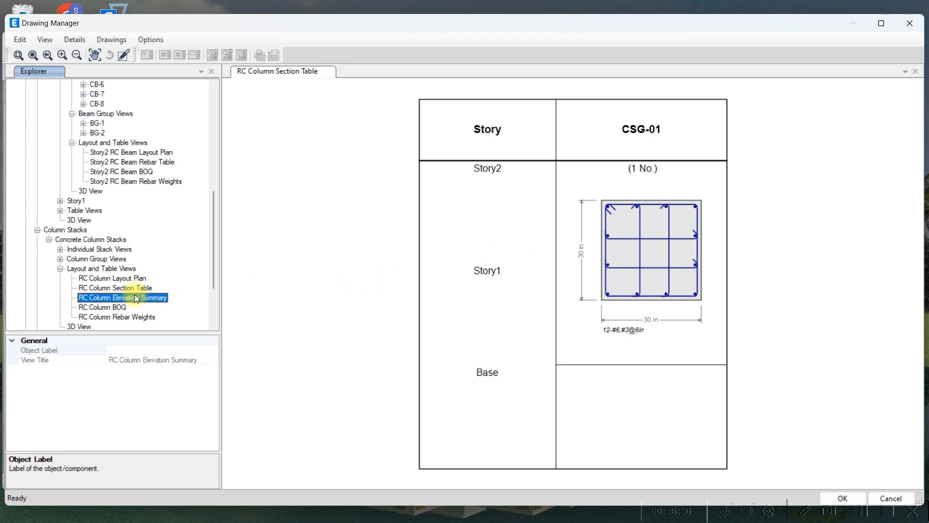
pyautogui.click(83, 308)
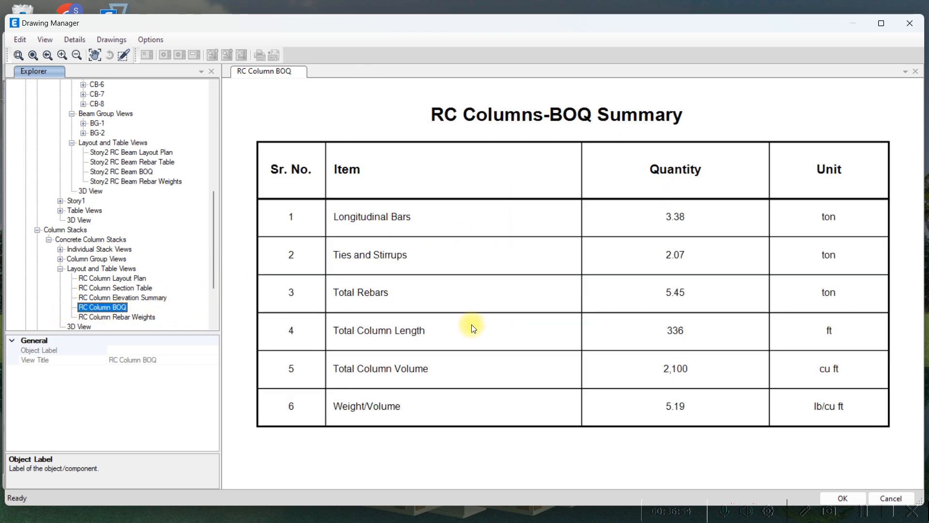
# Display the 3D view of the concrete column stacks
pyautogui.scroll(-1, 117, 300)
pyautogui.scroll(-1, 119, 300)
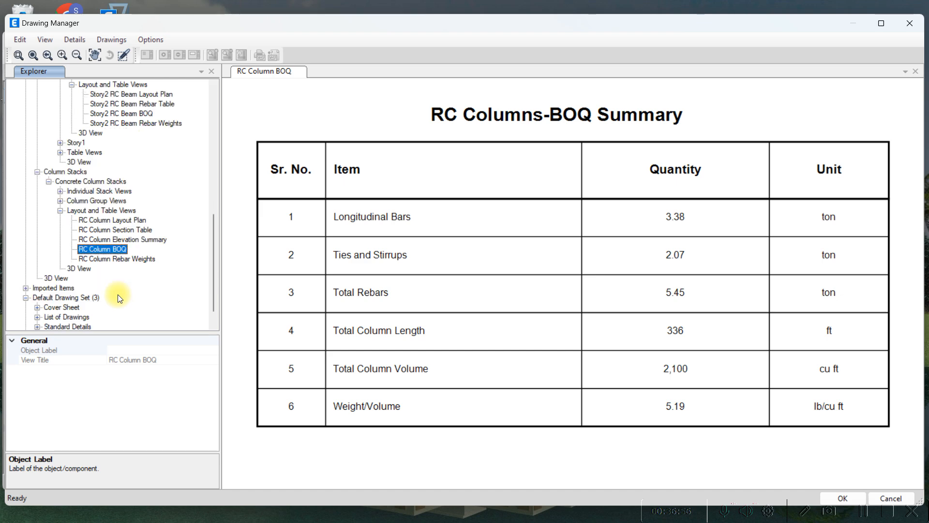
pyautogui.click(90, 269)
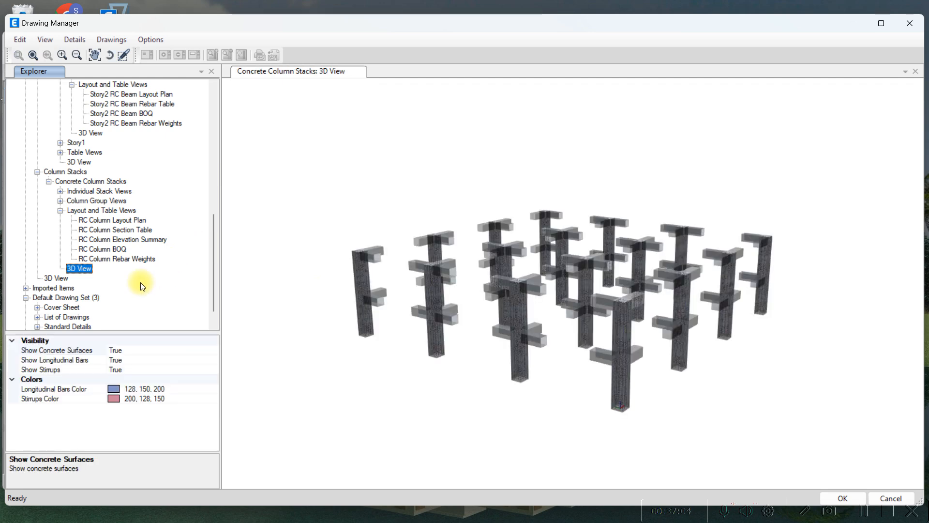
pyautogui.scroll(-1, 133, 291)
pyautogui.scroll(2, 130, 292)
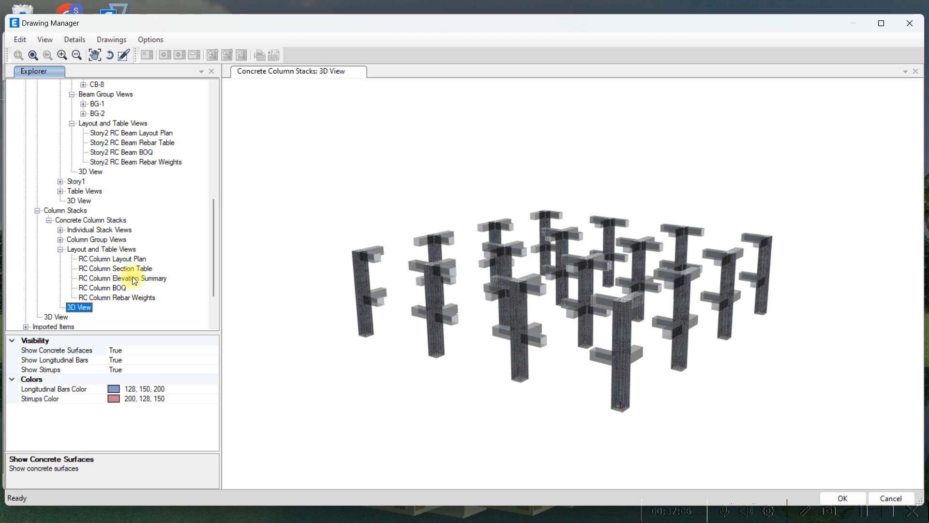
pyautogui.scroll(3, 110, 256)
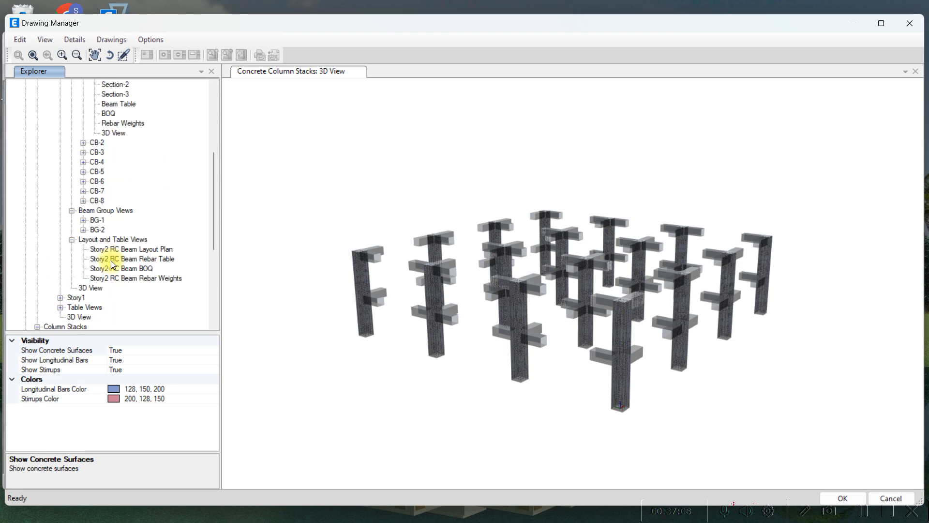
pyautogui.scroll(-1, 113, 286)
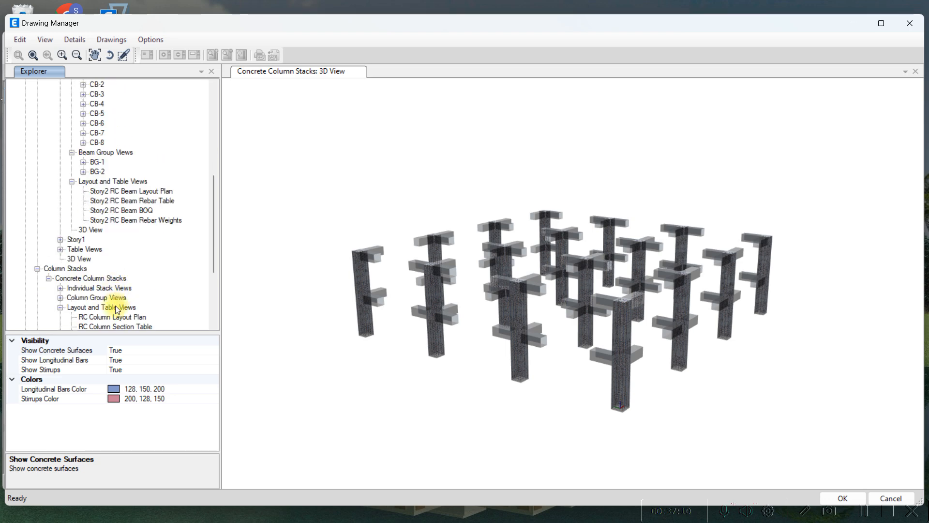
# Display the RC Column Layout Plan and check the copy, print and export options available for it
pyautogui.scroll(-1, 116, 308)
pyautogui.click(124, 289)
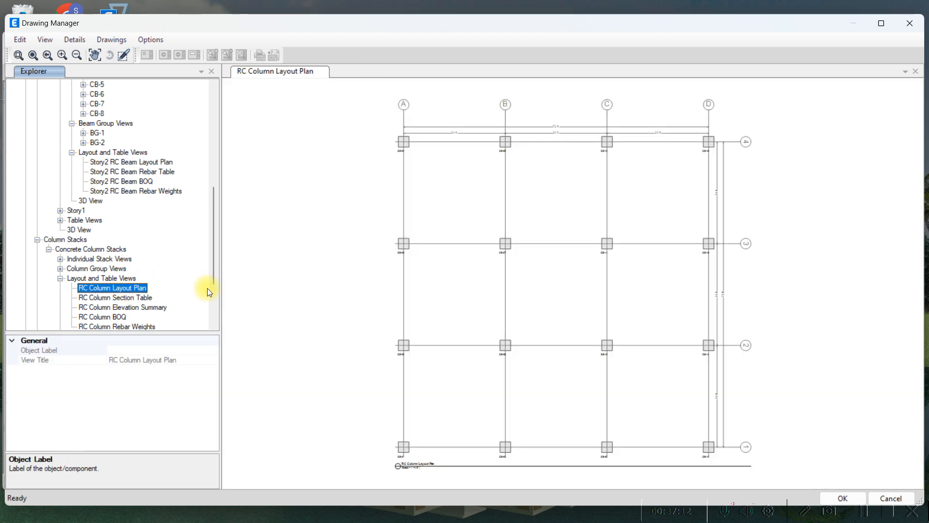
pyautogui.scroll(-1, 129, 288)
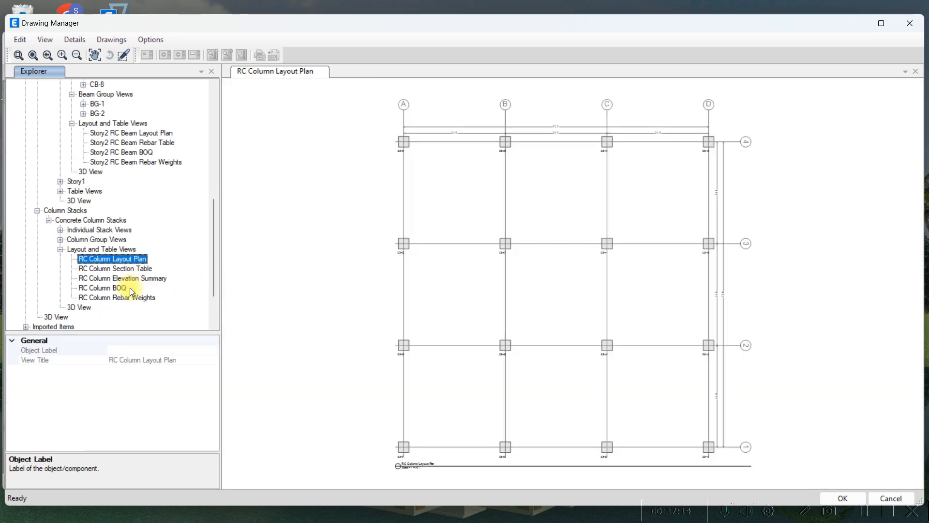
pyautogui.rightClick(140, 261)
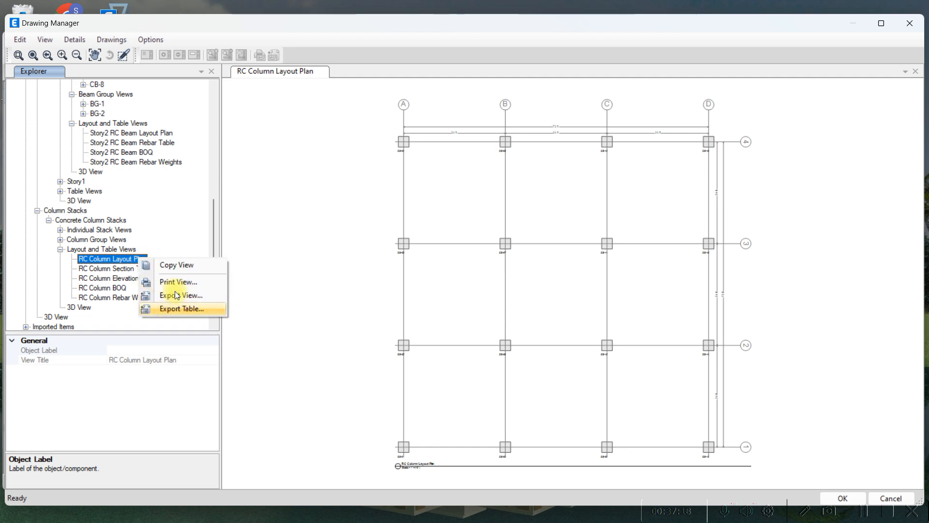
pyautogui.click(182, 212)
# Look back over the beam and column entries in the view tree and close the Drawing Manager
pyautogui.scroll(4, 169, 244)
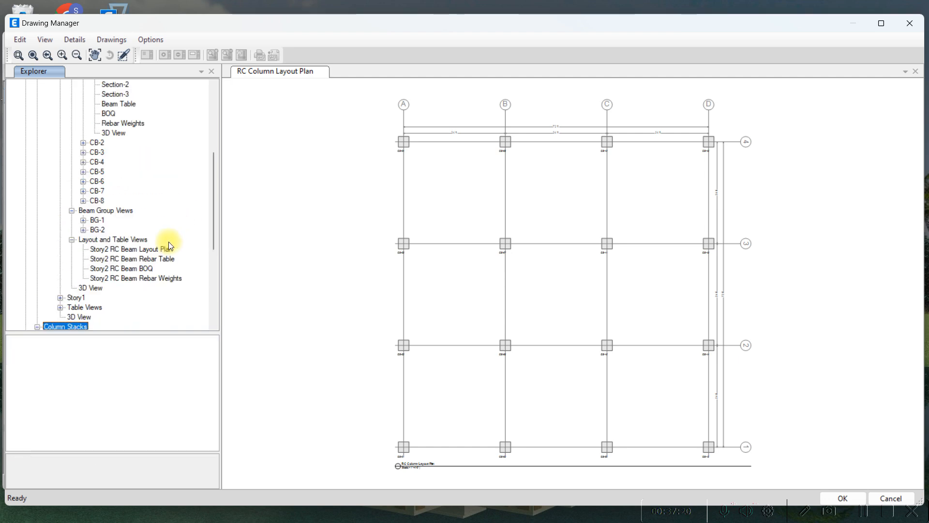
pyautogui.scroll(5, 169, 242)
pyautogui.scroll(-3, 141, 152)
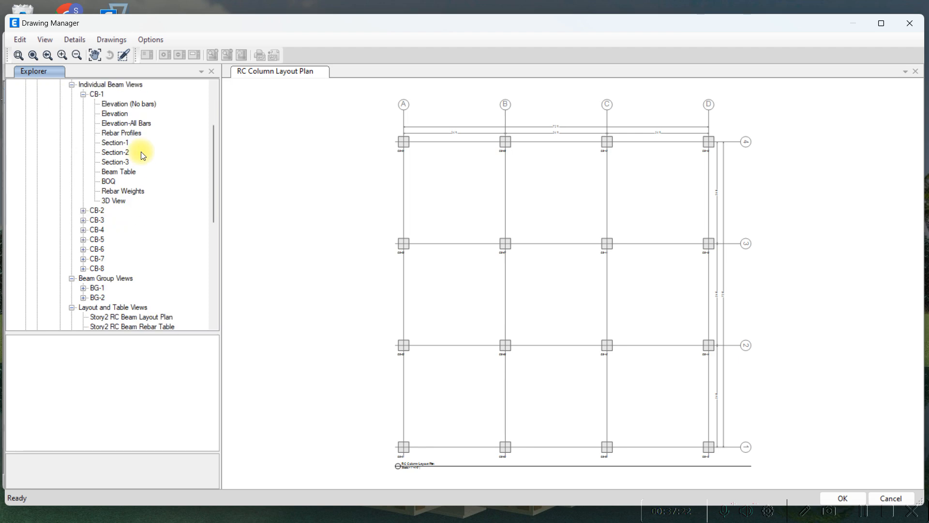
pyautogui.scroll(-3, 142, 153)
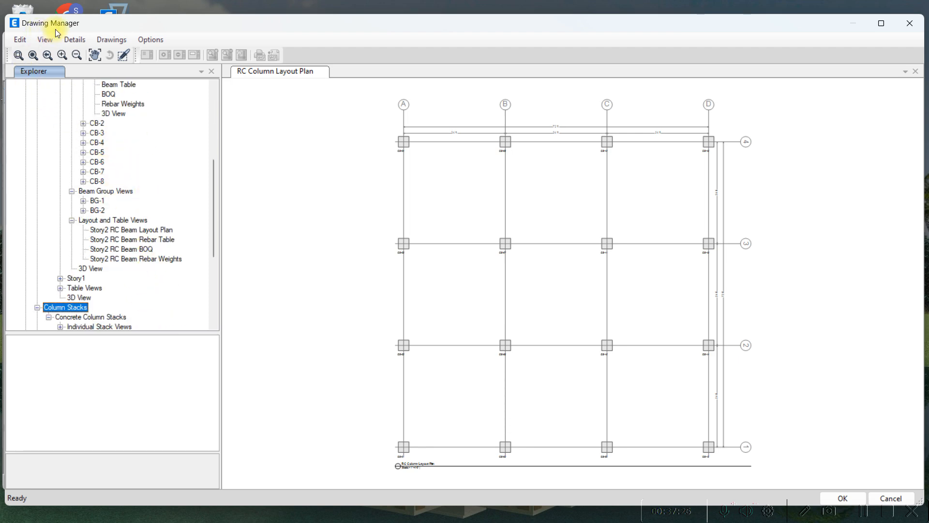
pyautogui.click(910, 23)
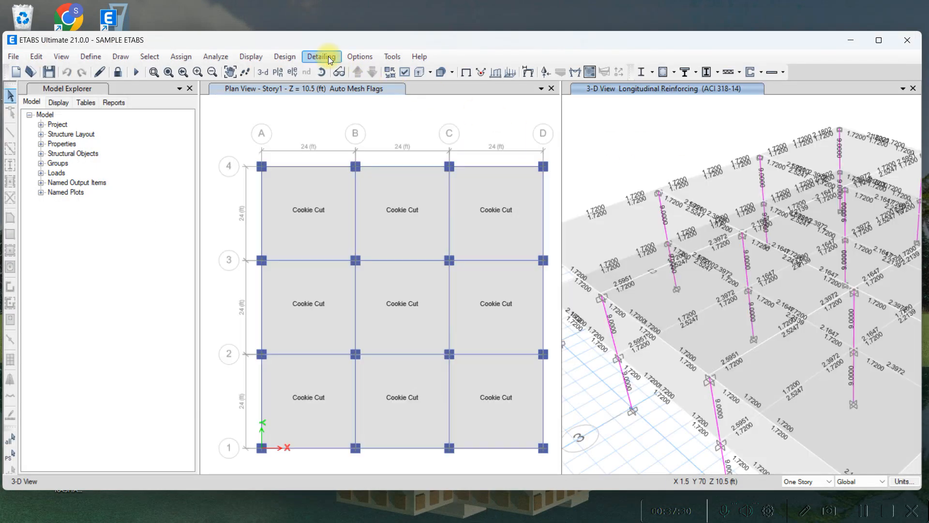
pyautogui.click(328, 56)
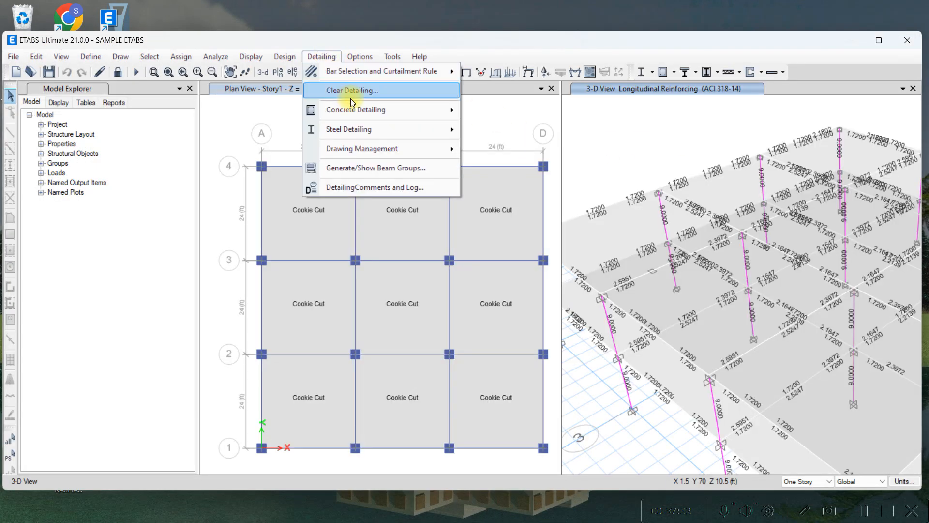
pyautogui.moveTo(355, 110)
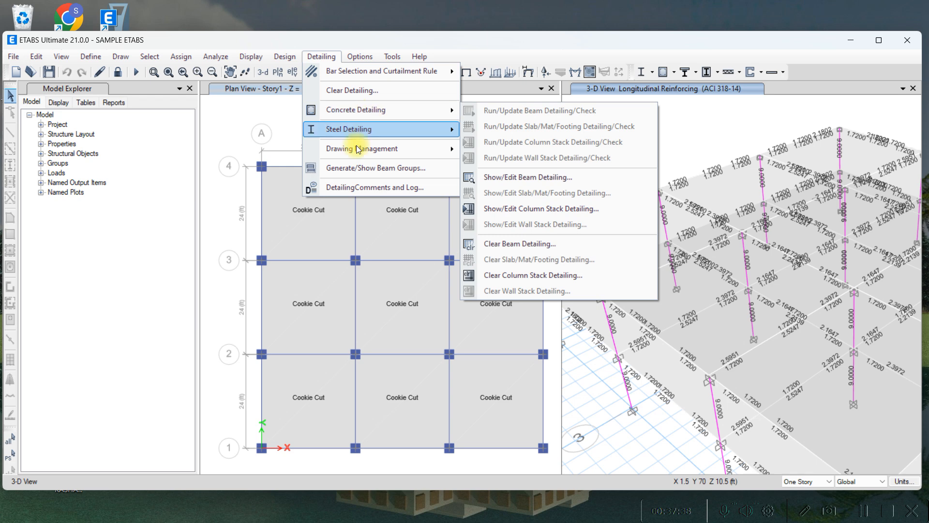
pyautogui.moveTo(359, 148)
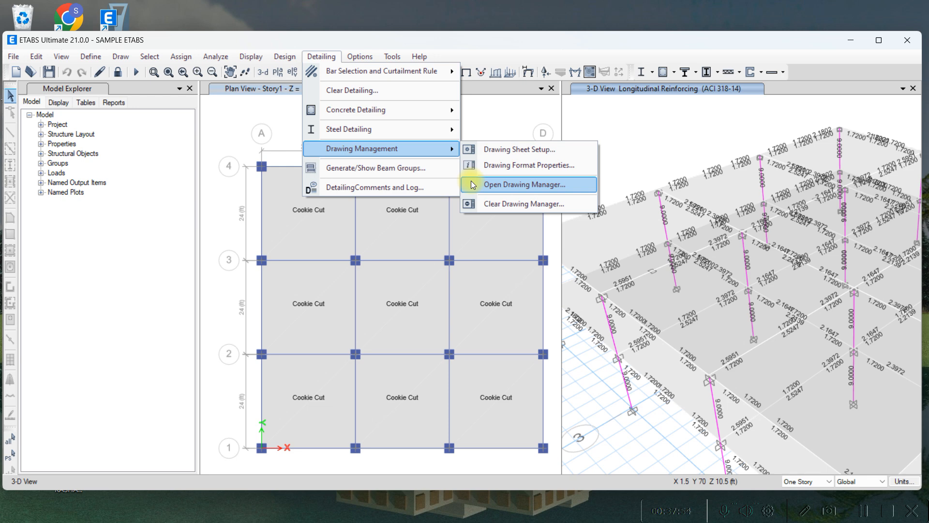
pyautogui.click(251, 115)
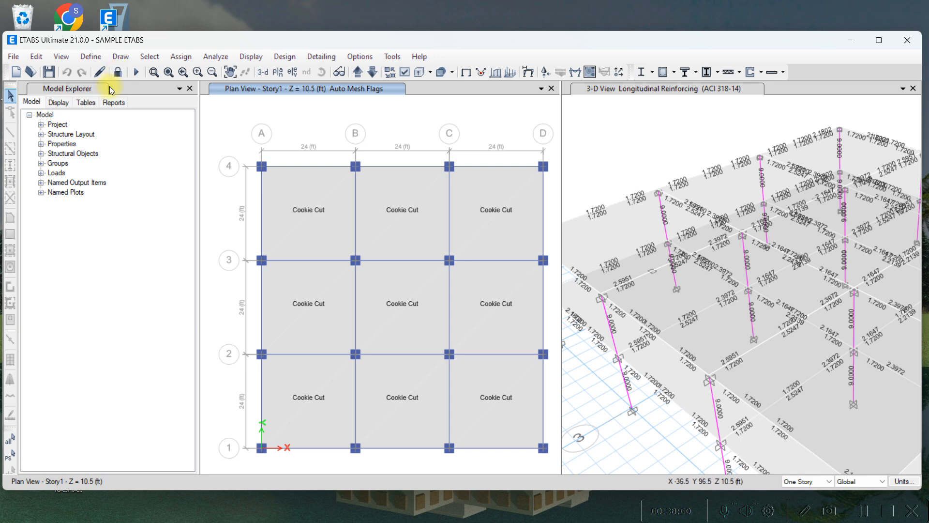
# Open the Element Forces - Columns table from the frame output of the analysis results
pyautogui.click(85, 103)
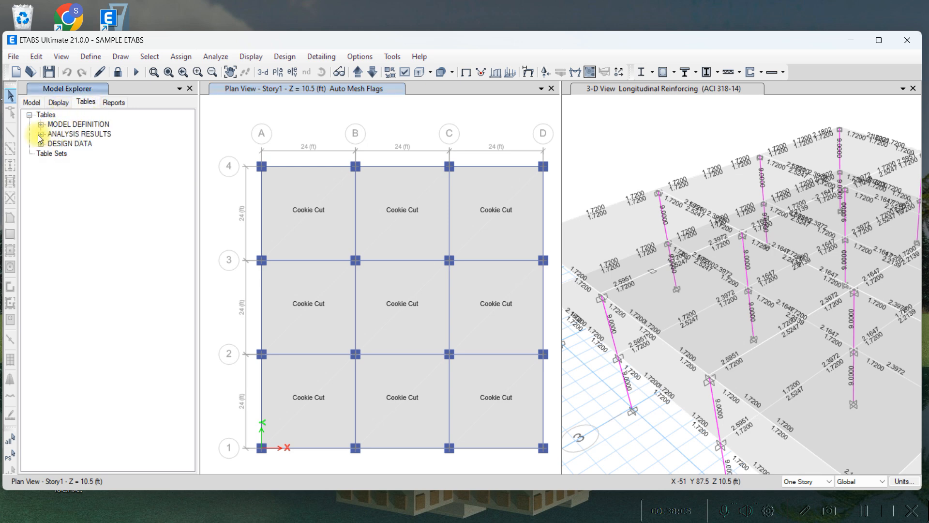
pyautogui.click(41, 134)
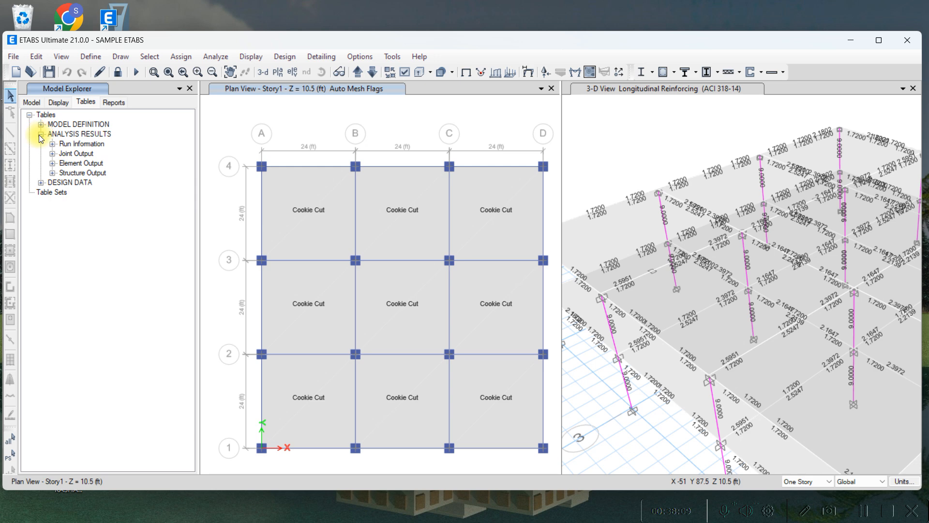
pyautogui.click(53, 163)
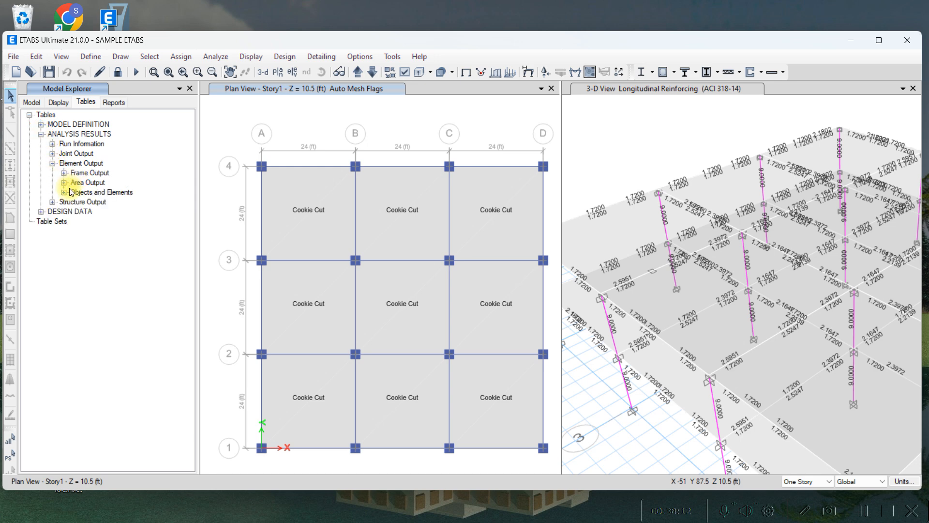
pyautogui.click(63, 173)
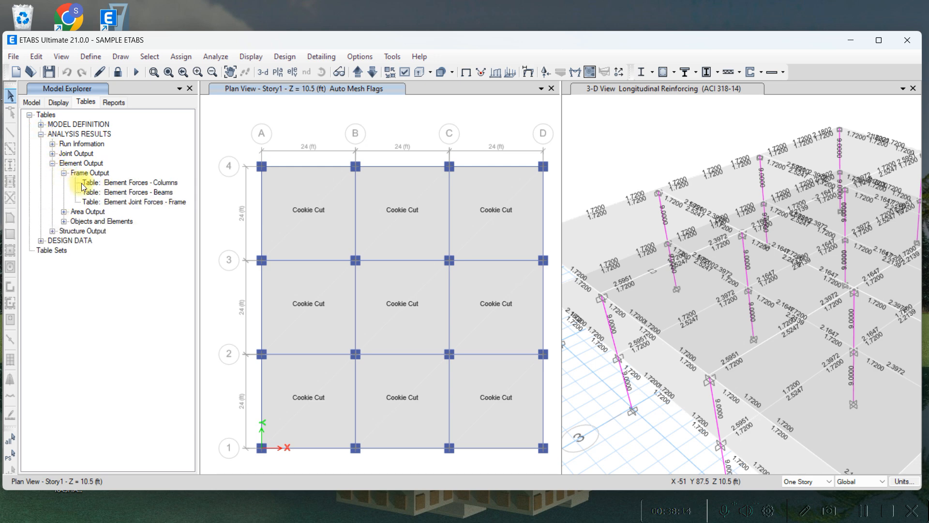
pyautogui.click(119, 184)
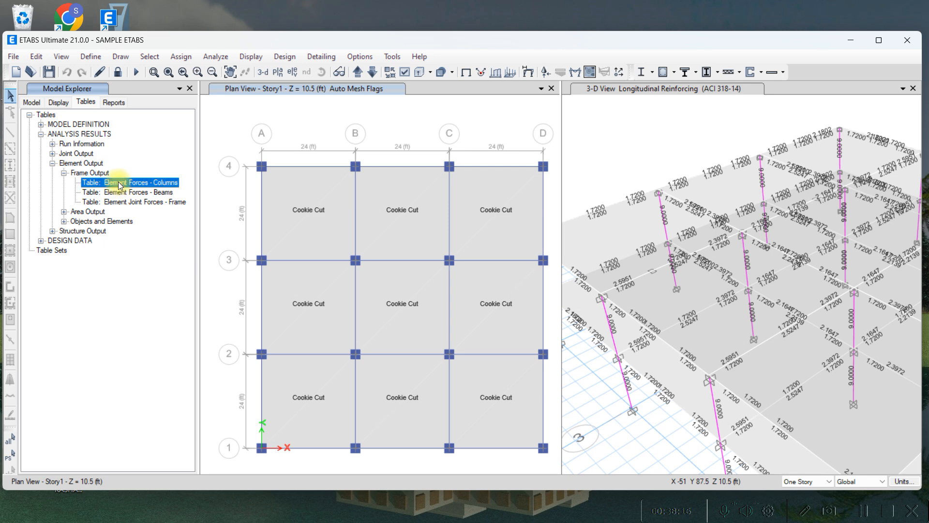
pyautogui.rightClick(120, 183)
pyautogui.click(149, 192)
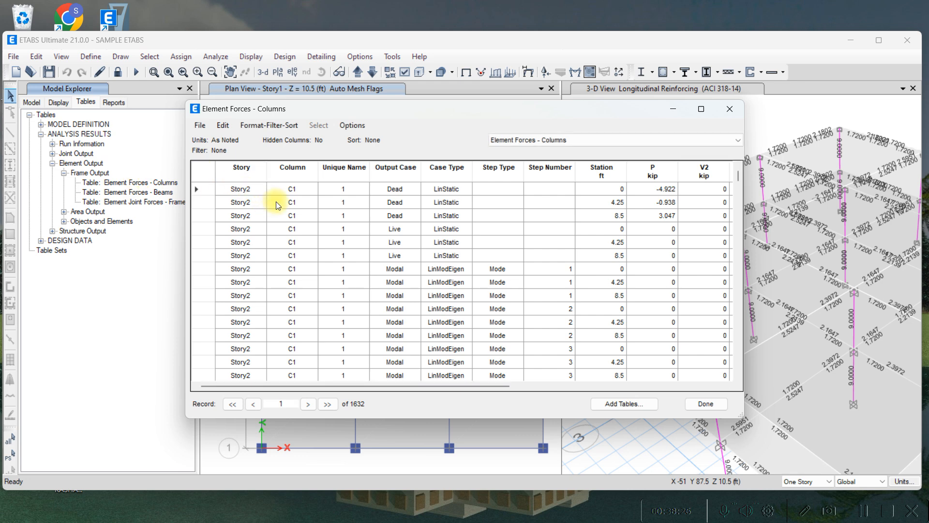
# Filter the column forces table to Story1 and maximize the table window
pyautogui.rightClick(256, 170)
pyautogui.click(310, 179)
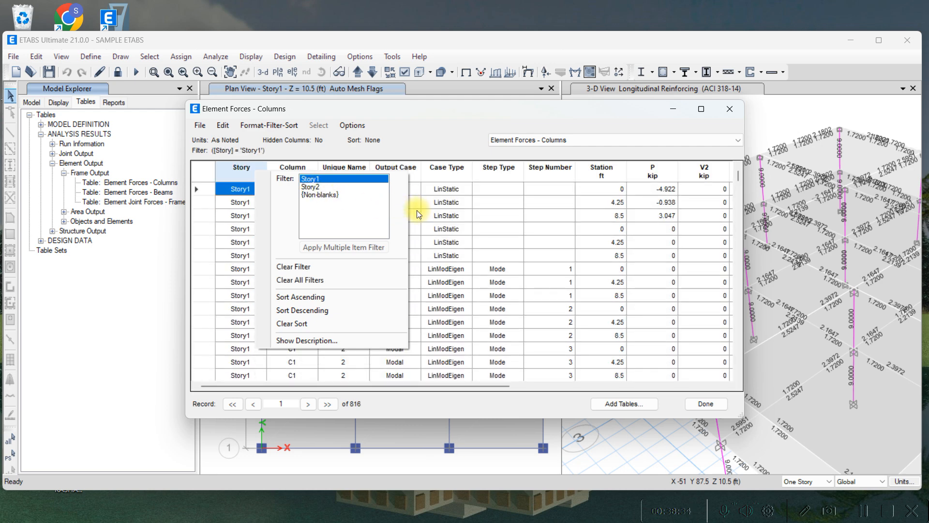
pyautogui.click(701, 108)
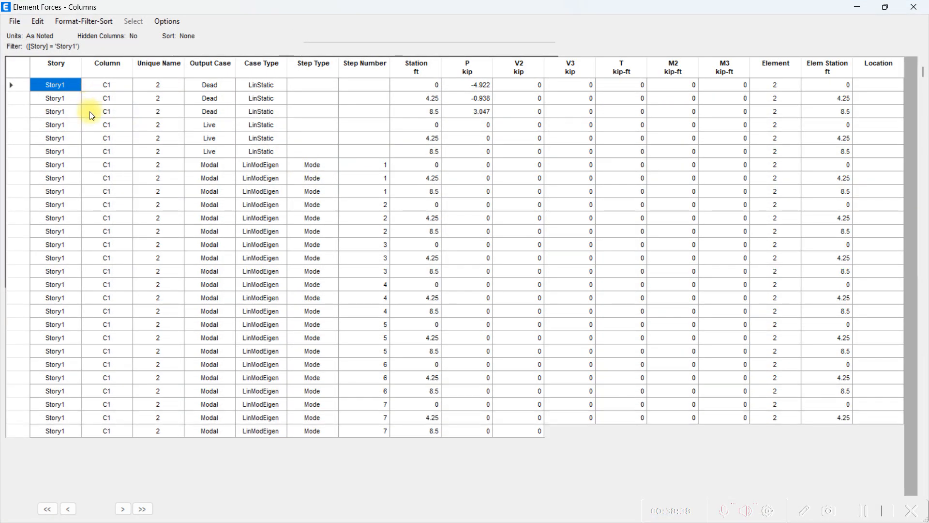
# Filter the column forces by output case to show only the UDConS2 combination
pyautogui.scroll(-1, 170, 132)
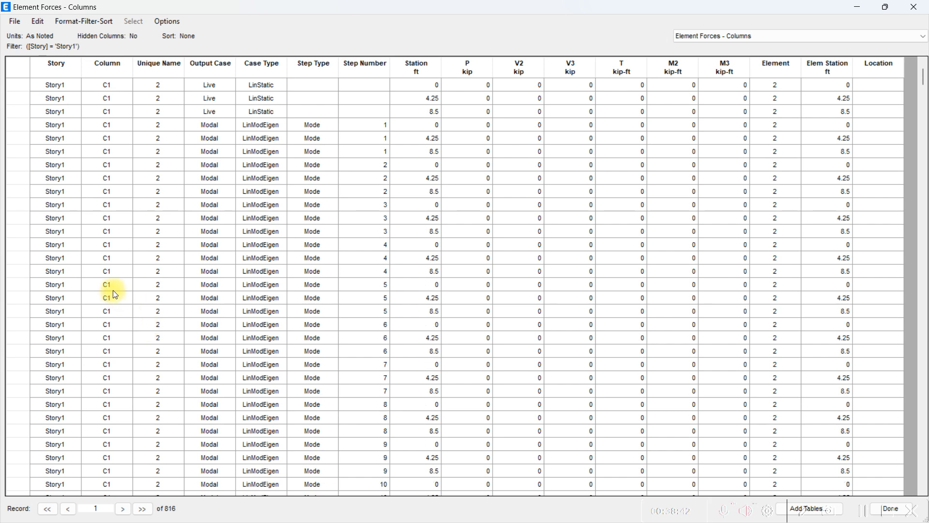
pyautogui.scroll(-15, 112, 290)
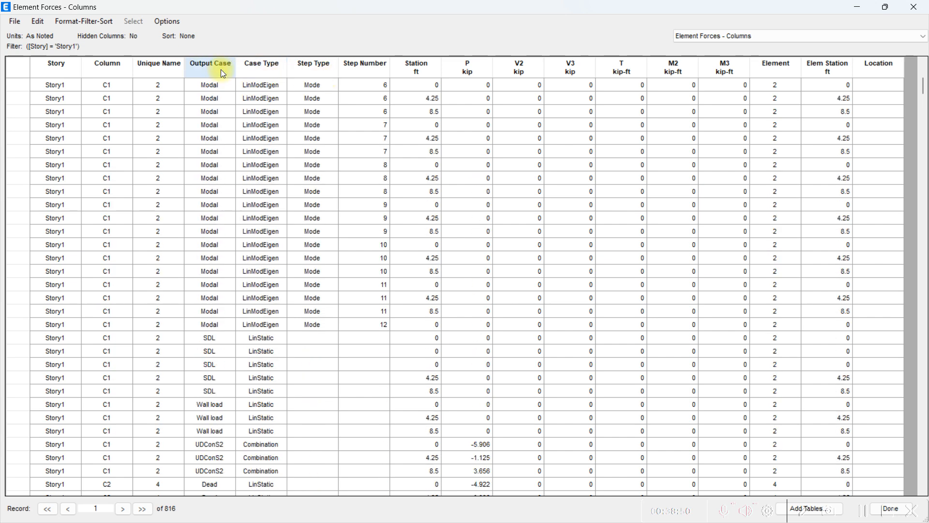
pyautogui.rightClick(222, 70)
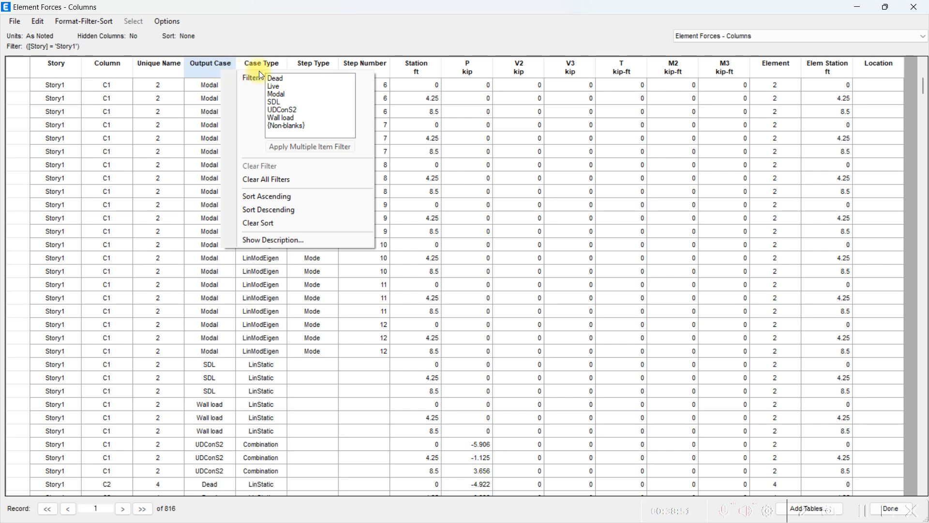
pyautogui.click(279, 110)
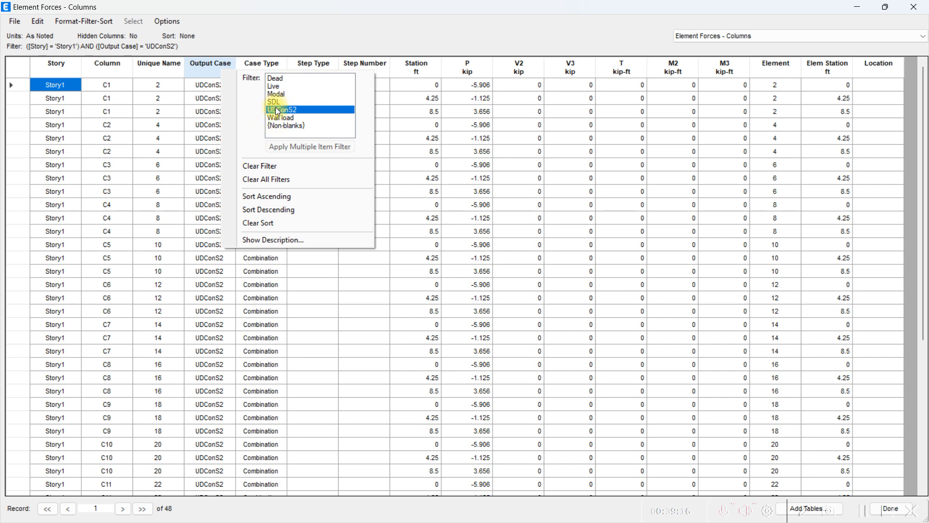
pyautogui.click(272, 36)
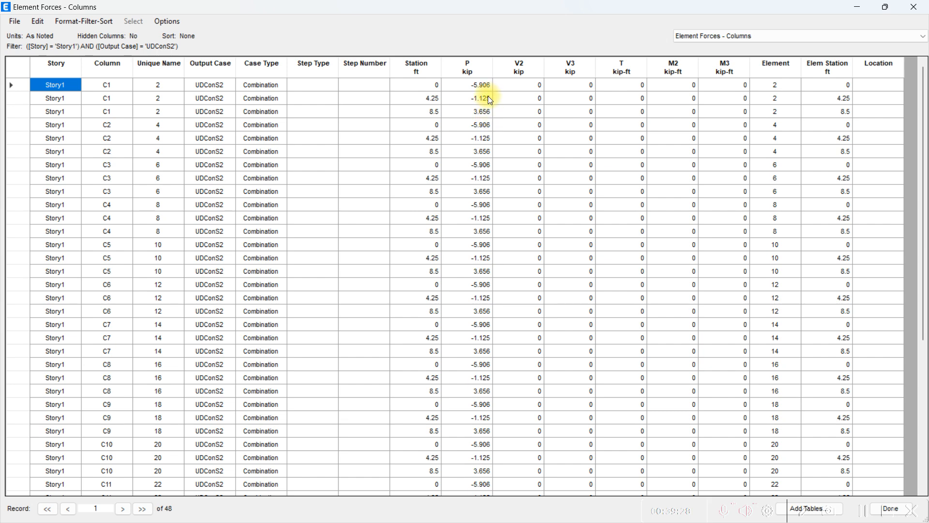
# Examine the station, axial force P and M2 and M3 moment values of the Story1 columns under UDConS2
pyautogui.click(416, 89)
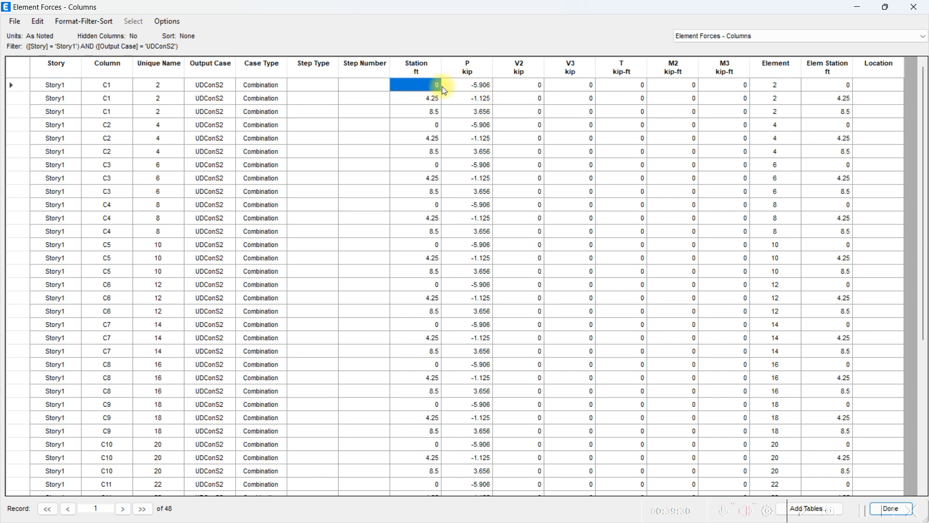
pyautogui.click(477, 87)
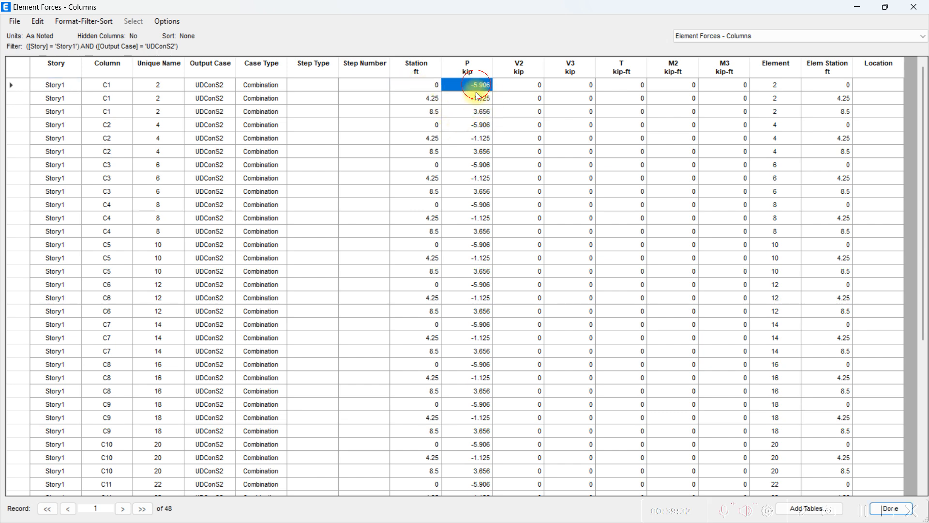
pyautogui.click(477, 165)
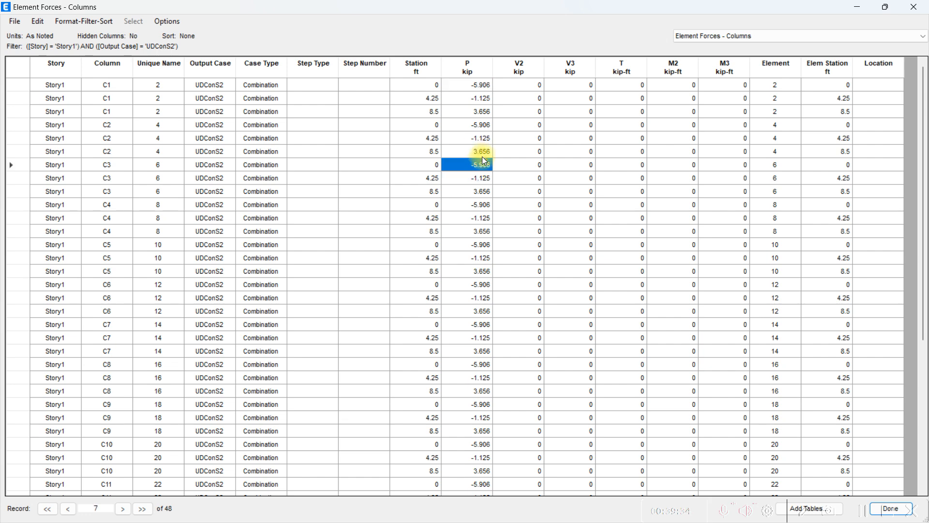
pyautogui.keyDown('ctrl'); pyautogui.click(431, 86); pyautogui.keyUp('ctrl')
pyautogui.click(432, 86)
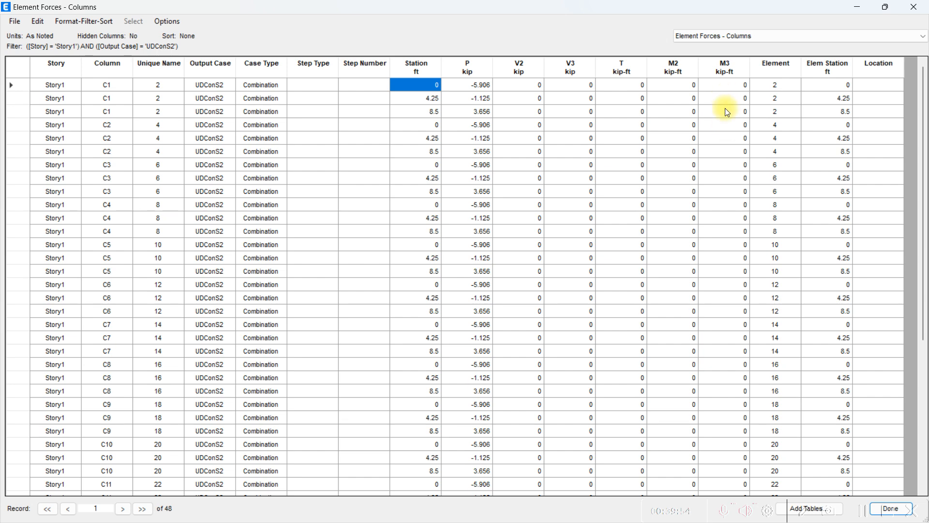
pyautogui.scroll(-1, 724, 125)
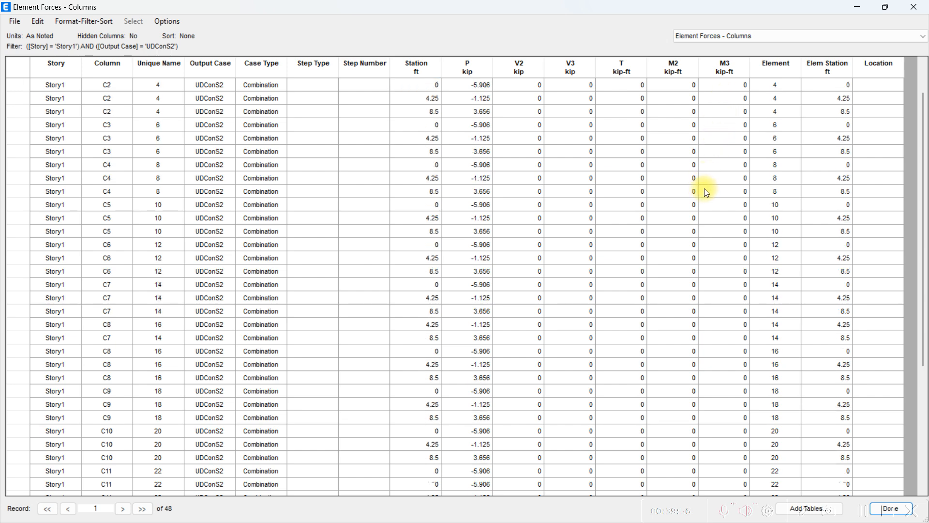
pyautogui.scroll(-5, 730, 234)
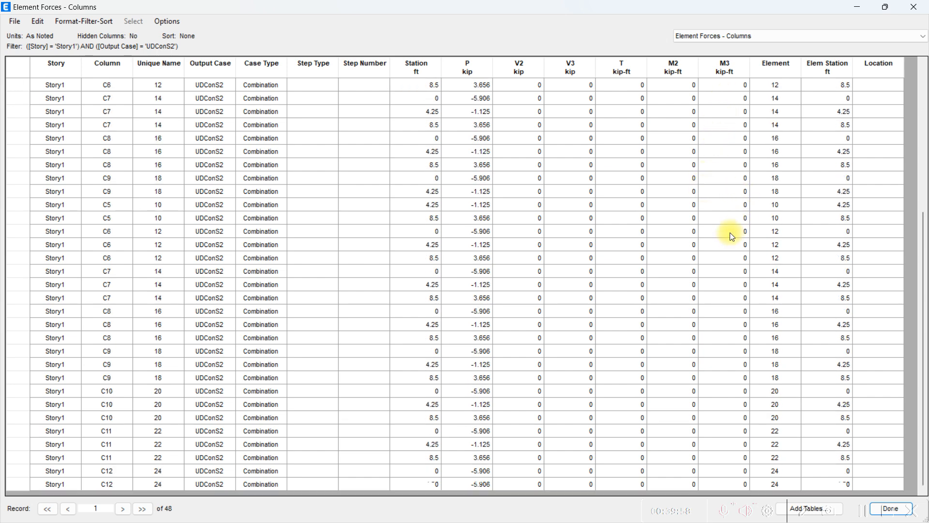
pyautogui.scroll(5, 724, 170)
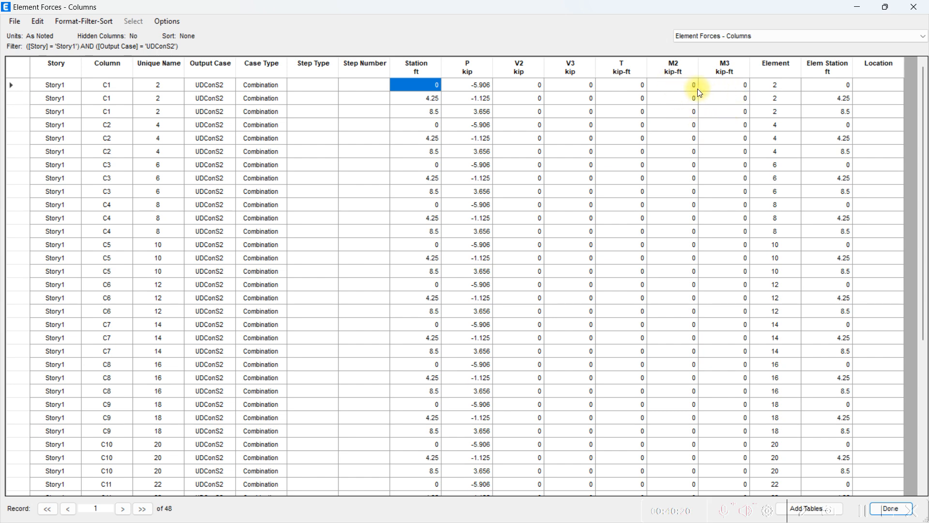
pyautogui.click(477, 85)
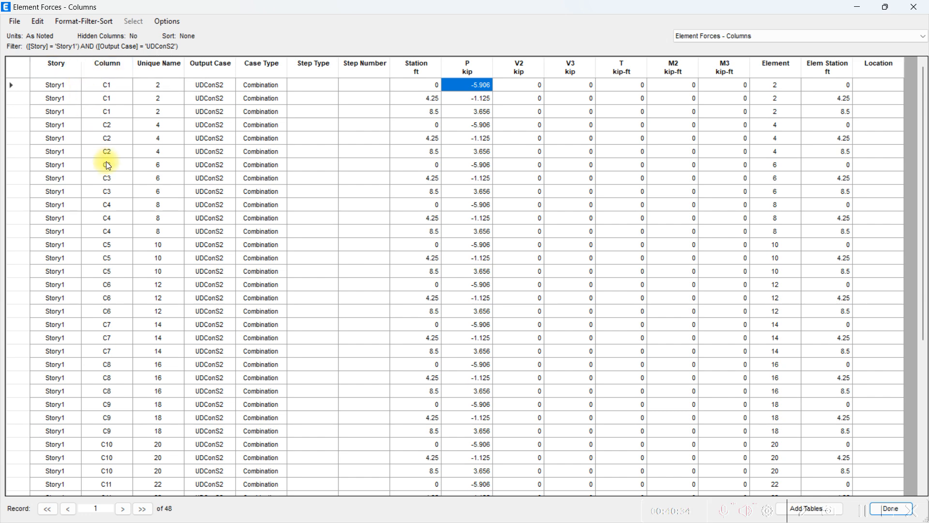
# Examine the available filter values for the Story, Column and Output Case fields of the column forces table
pyautogui.click(60, 67)
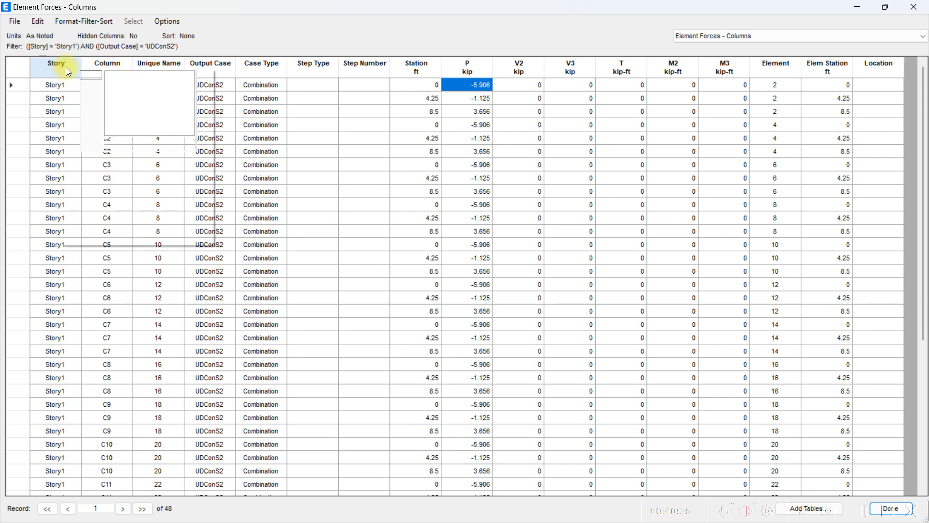
pyautogui.click(118, 66)
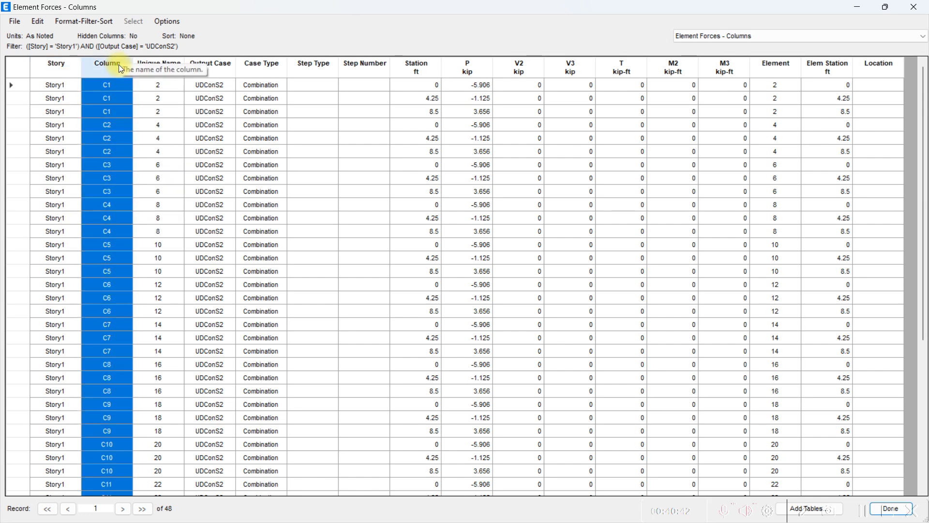
pyautogui.rightClick(118, 64)
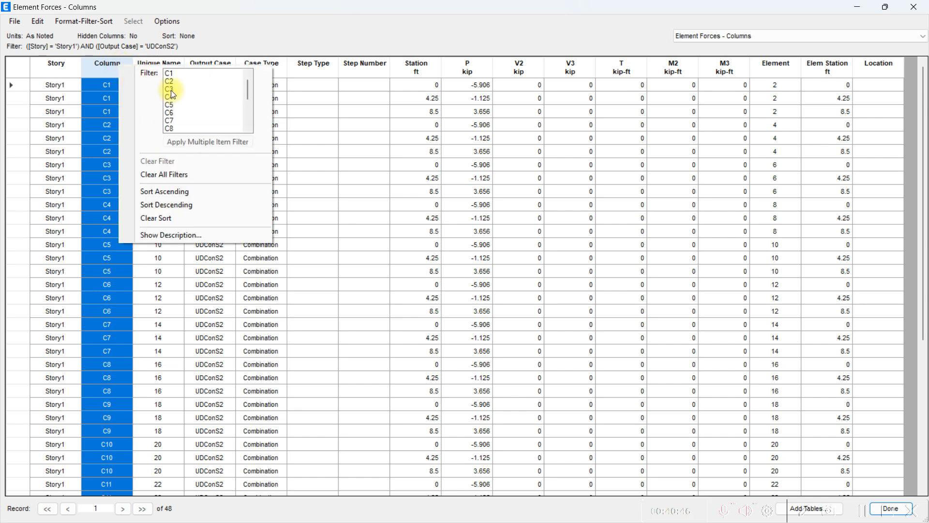
pyautogui.press('Escape')
pyautogui.rightClick(211, 68)
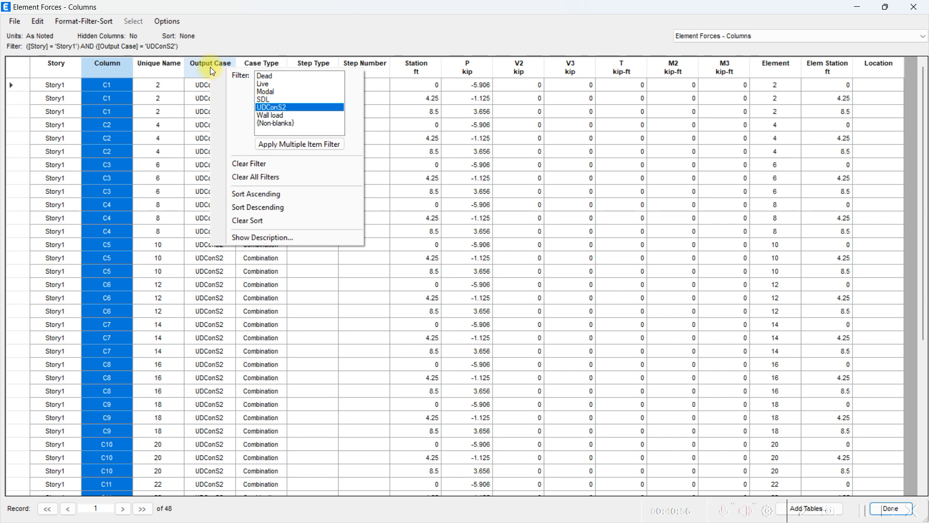
pyautogui.press('Escape')
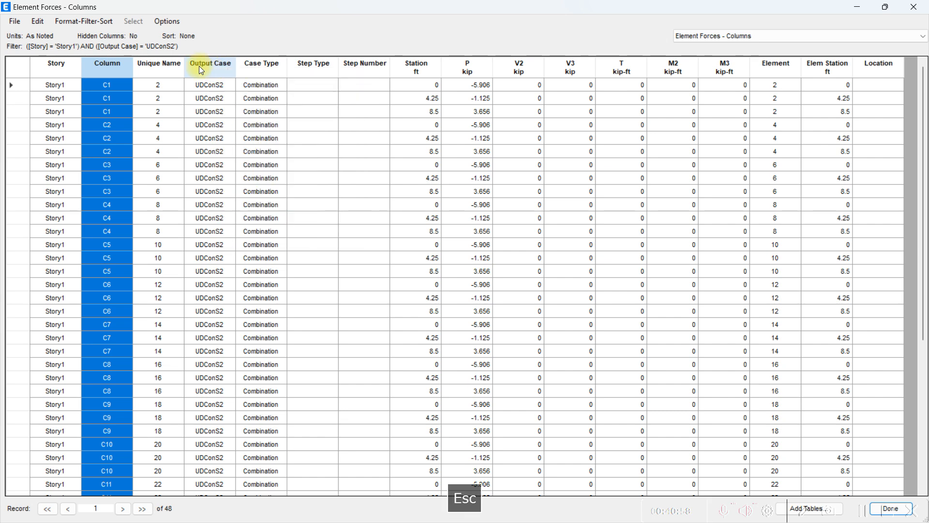
pyautogui.moveTo(317, 69)
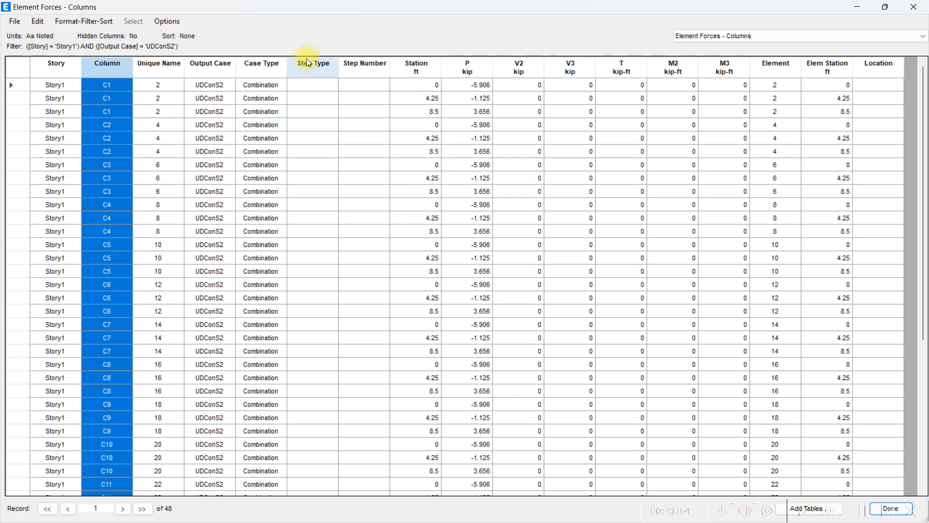
pyautogui.moveTo(277, 61)
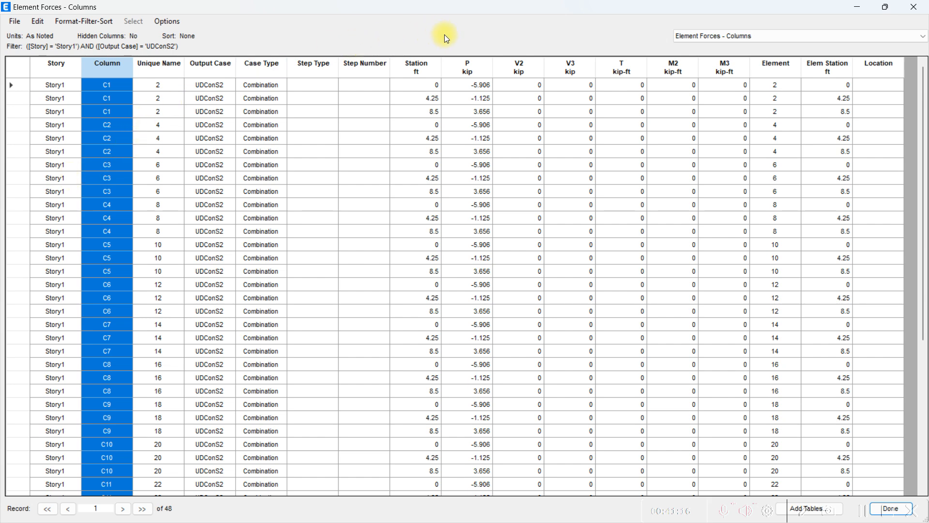
# Review the P, M2 and M3 result columns of the column forces table and close the table
pyautogui.click(478, 67)
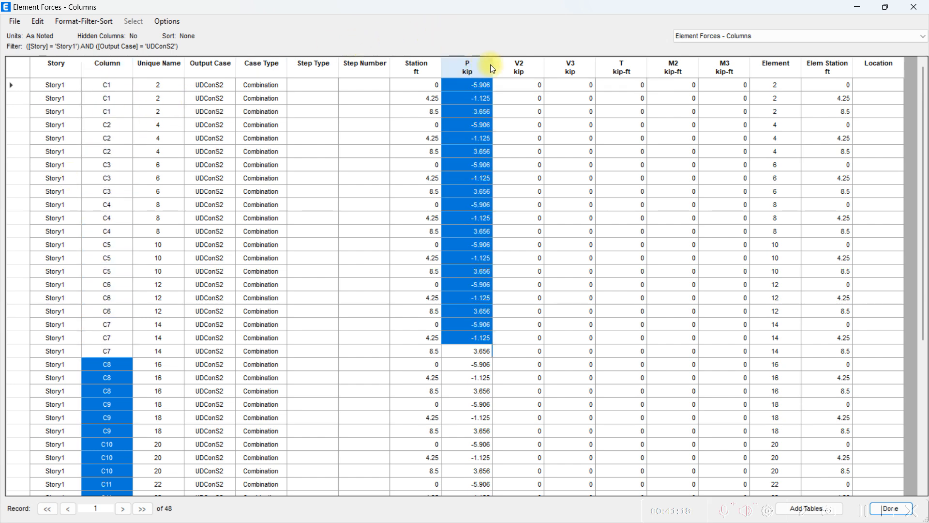
pyautogui.click(659, 66)
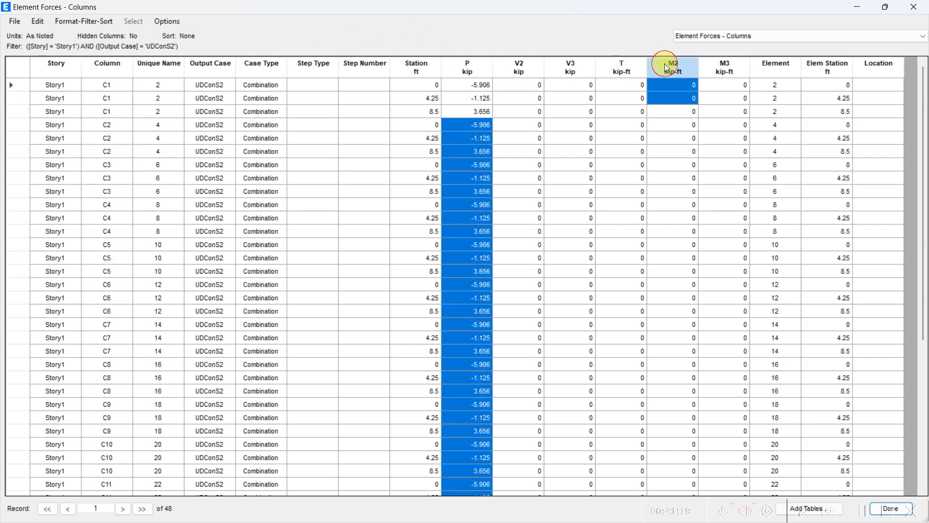
pyautogui.click(721, 65)
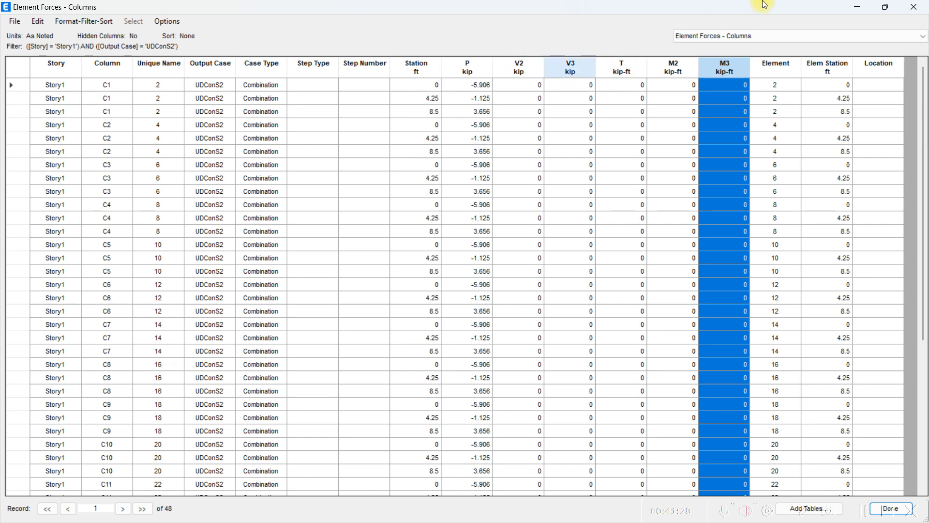
pyautogui.click(923, 10)
# Open the Element Forces - Beams table from the frame output results and maximize its window
pyautogui.click(129, 184)
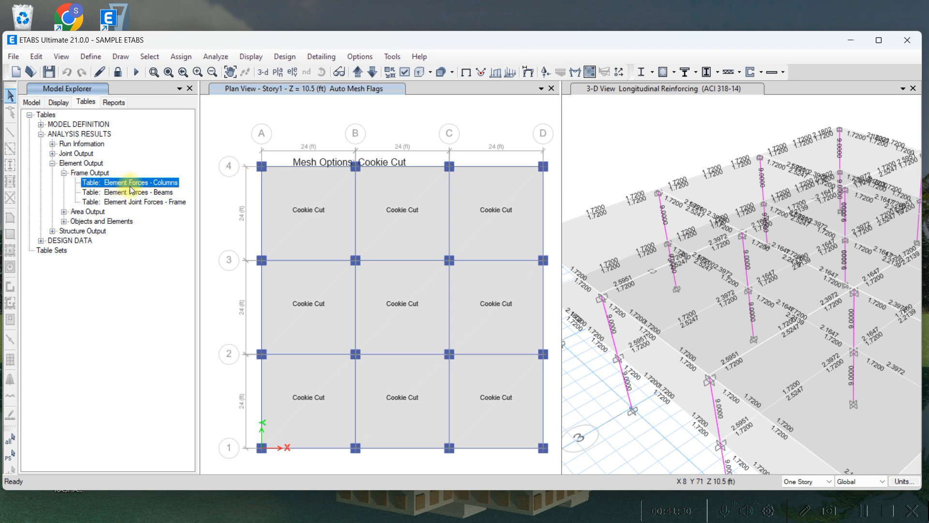
pyautogui.click(165, 192)
pyautogui.rightClick(165, 193)
pyautogui.click(220, 193)
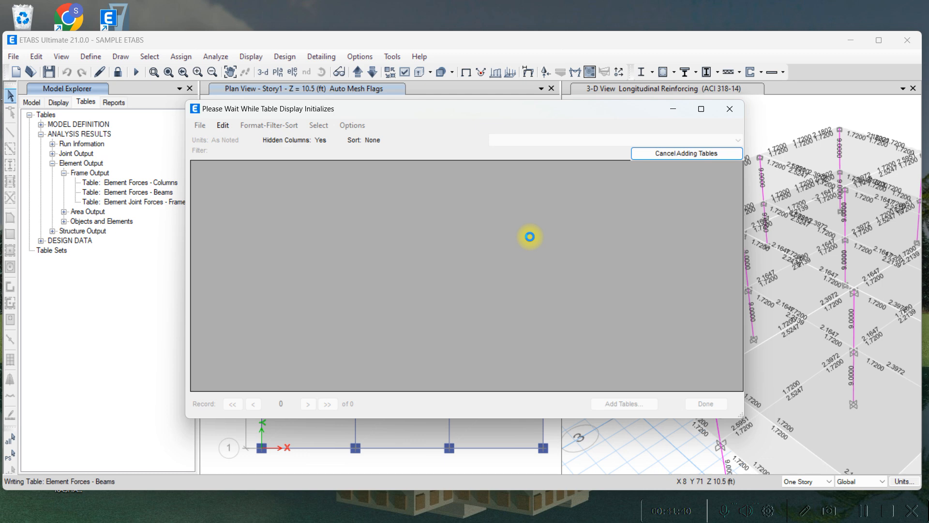
pyautogui.moveTo(699, 105)
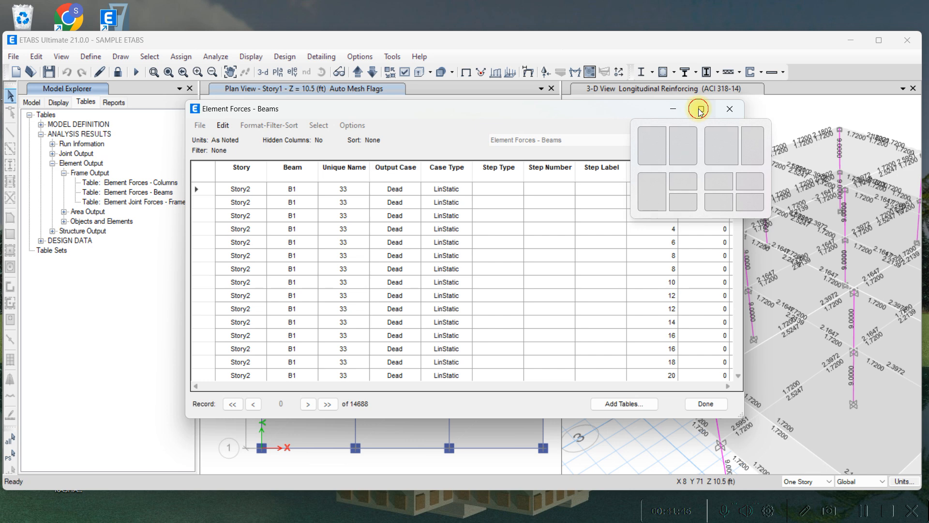
pyautogui.click(701, 110)
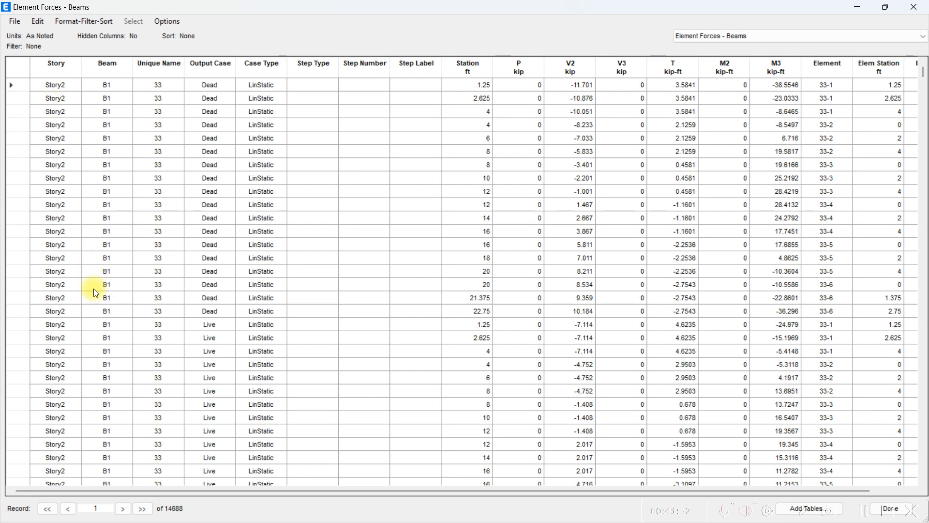
# Filter the beam forces by output case to show only the UDConS2 combination, and close the table after viewing it
pyautogui.scroll(-1, 65, 408)
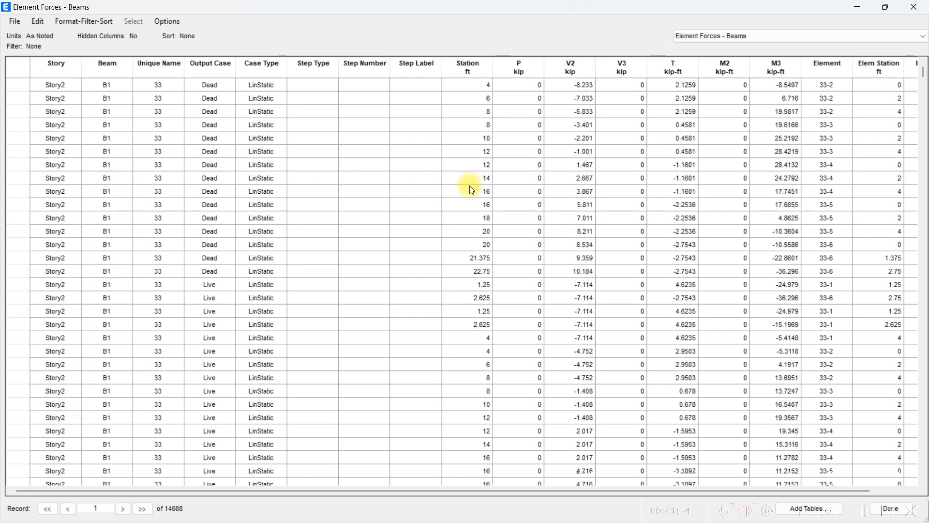
pyautogui.scroll(-1, 855, 141)
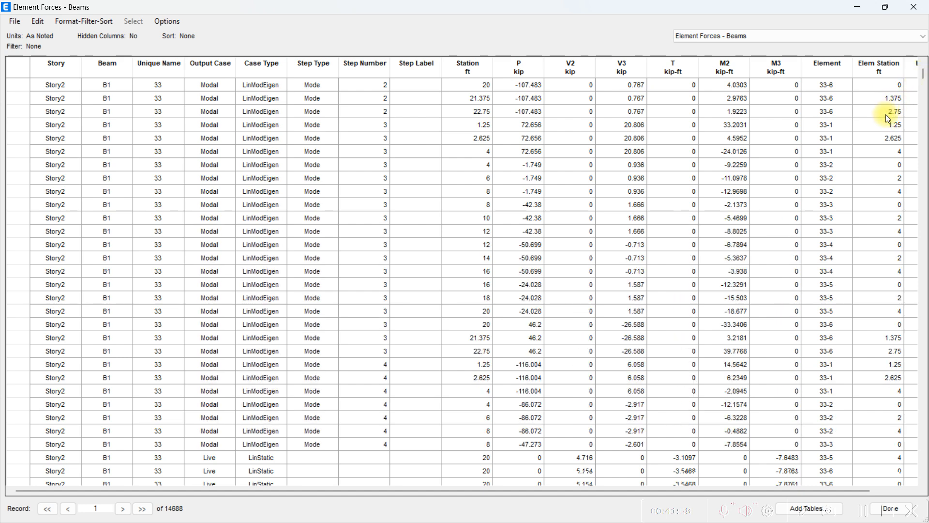
pyautogui.scroll(-1, 871, 114)
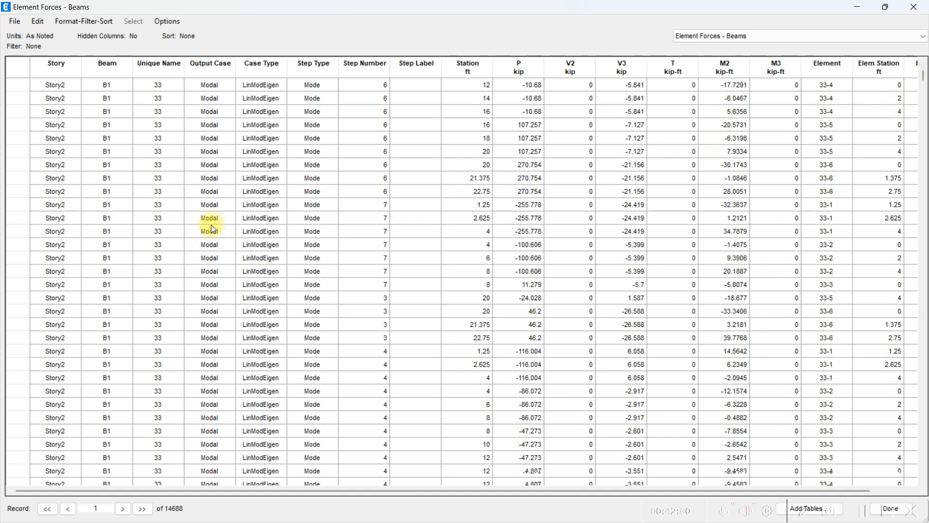
pyautogui.scroll(-1, 210, 223)
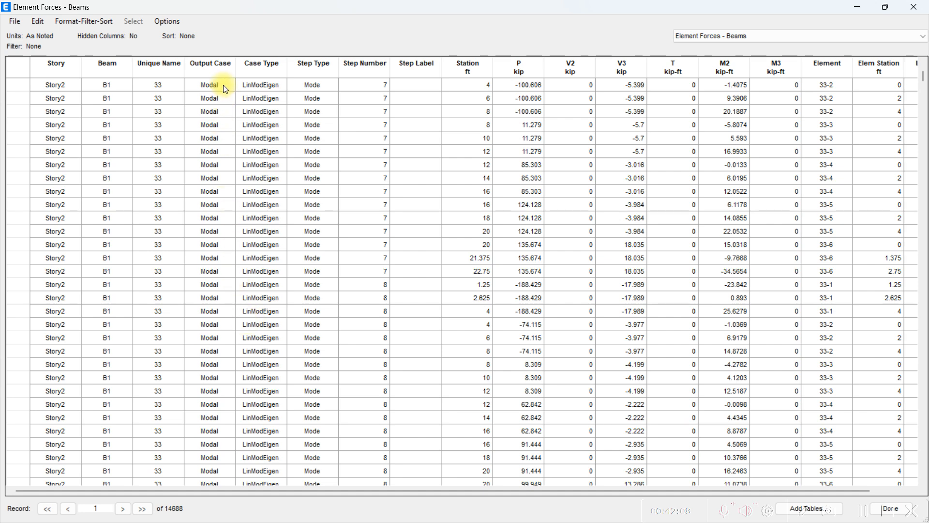
pyautogui.click(221, 73)
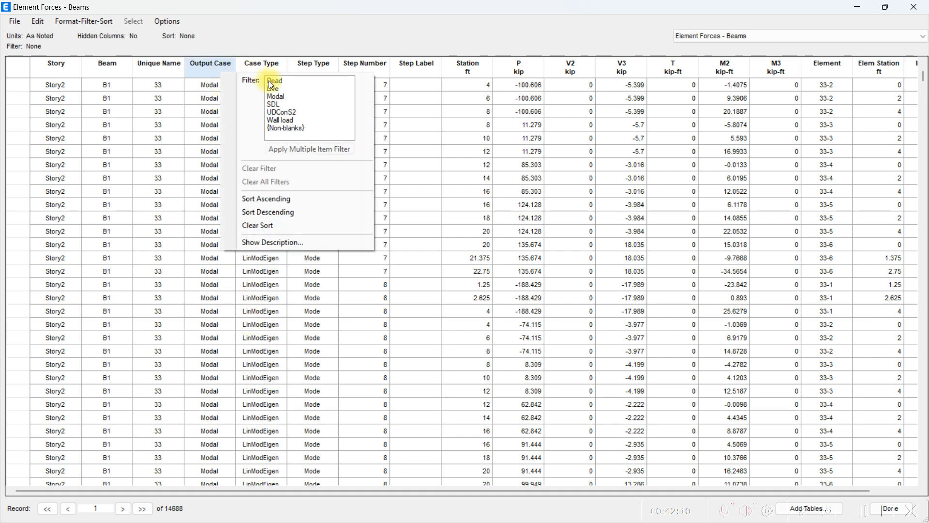
pyautogui.click(292, 112)
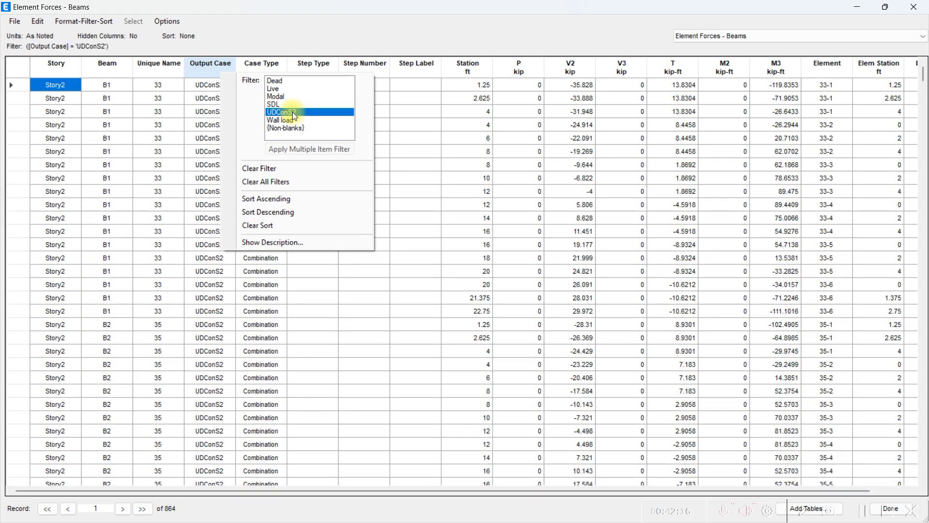
pyautogui.click(340, 27)
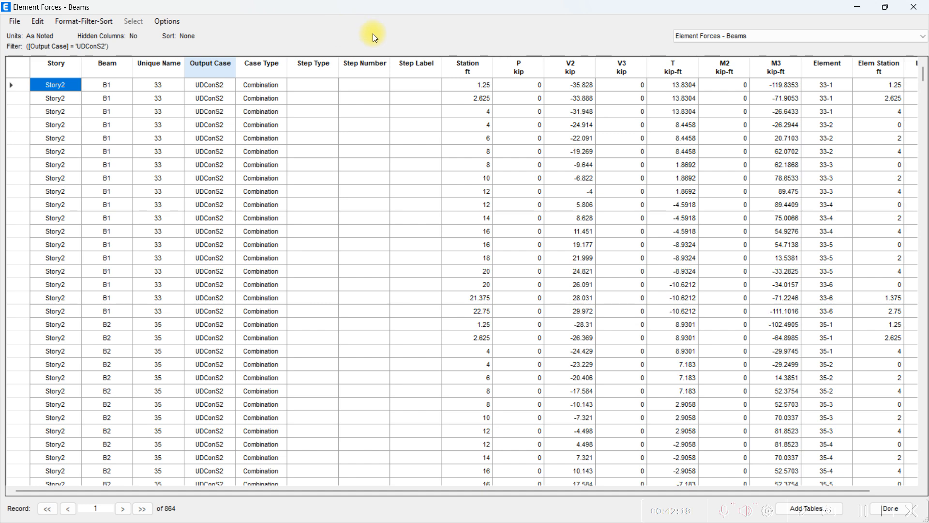
pyautogui.click(913, 7)
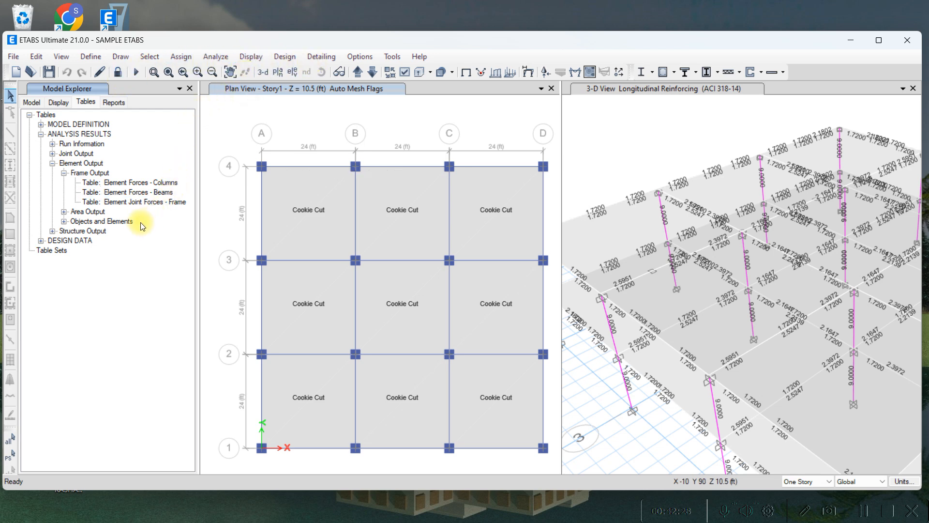
# Maximize the main model window and make the 3-D longitudinal reinforcing view active
pyautogui.click(878, 39)
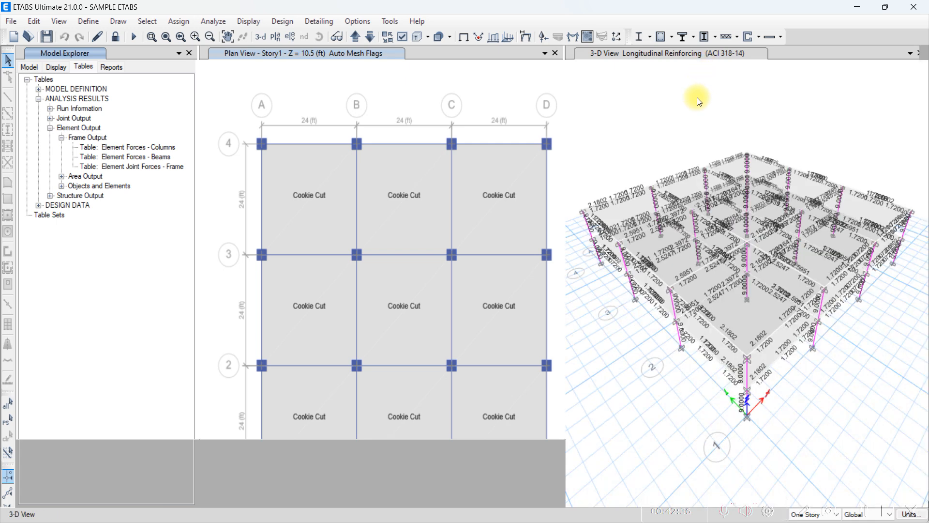
pyautogui.click(680, 174)
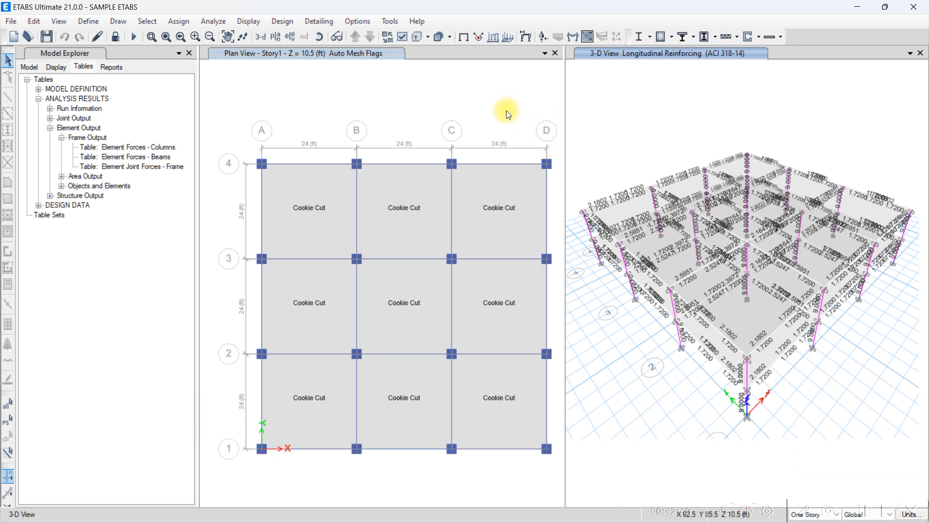
pyautogui.click(421, 93)
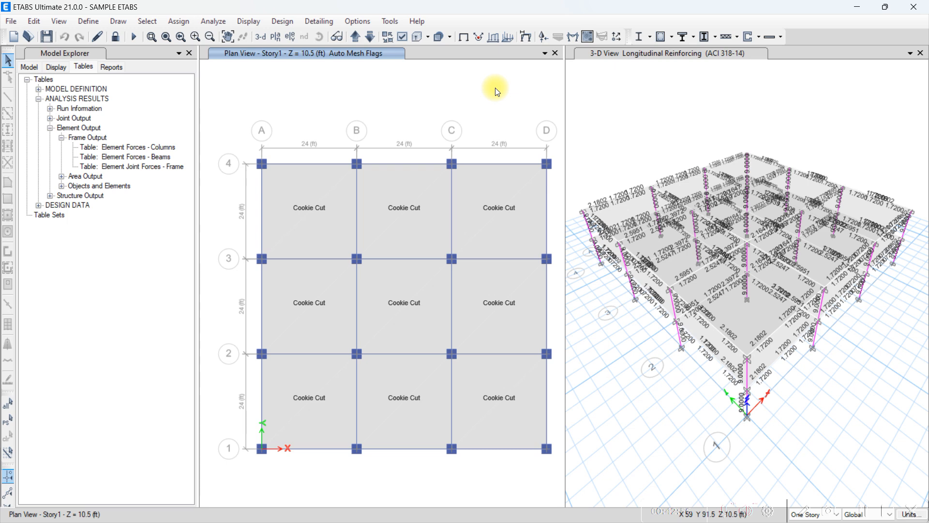
pyautogui.click(653, 113)
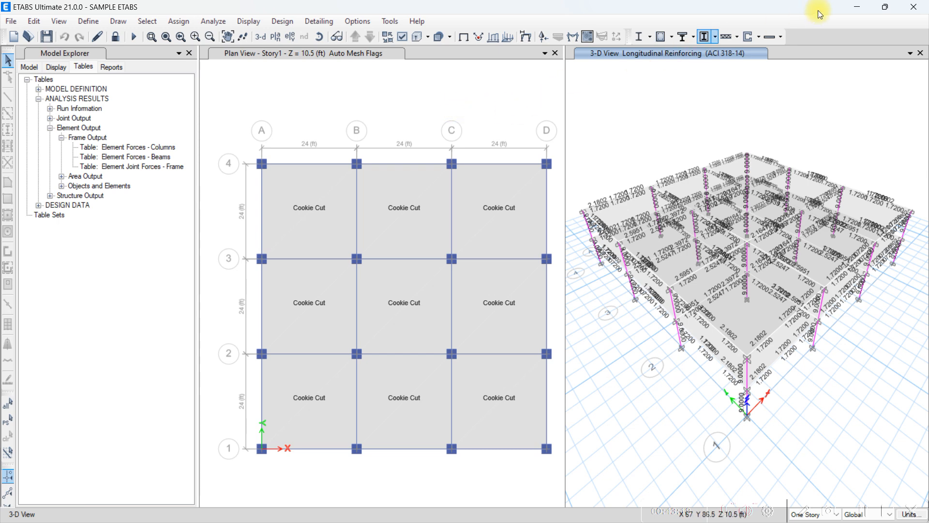
pyautogui.moveTo(885, 7)
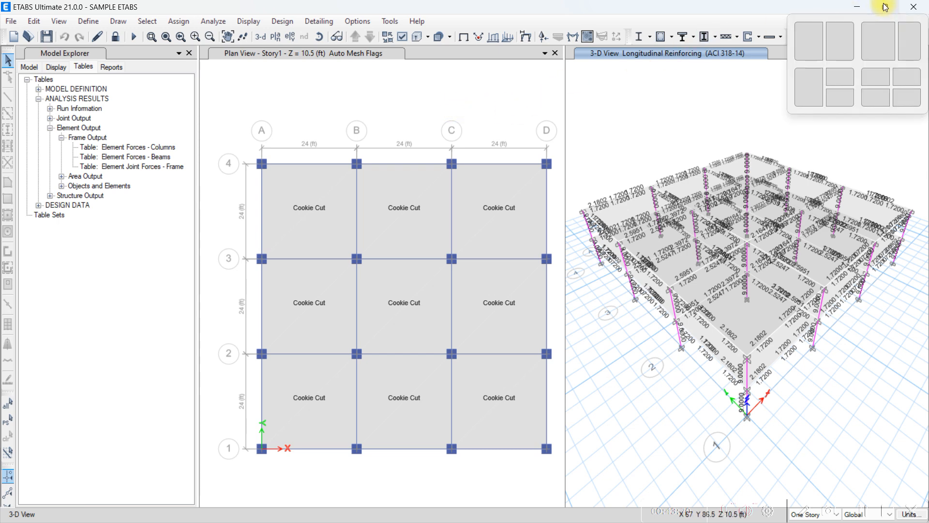